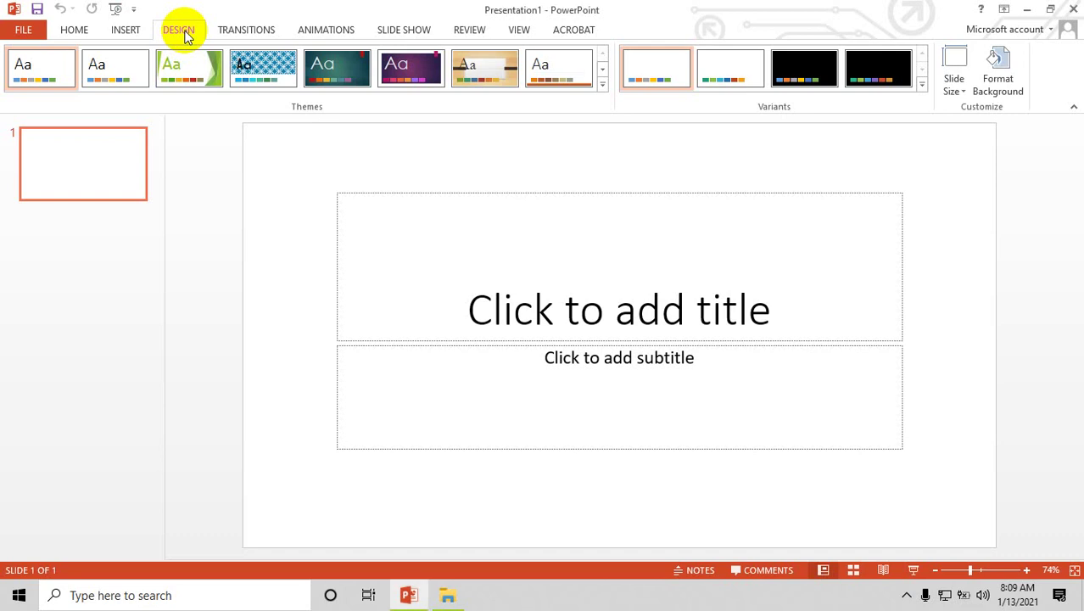
Step: Browse the Transitions, Animations, Slide Show, Review and View tabs, ending back on Home
click(231, 31)
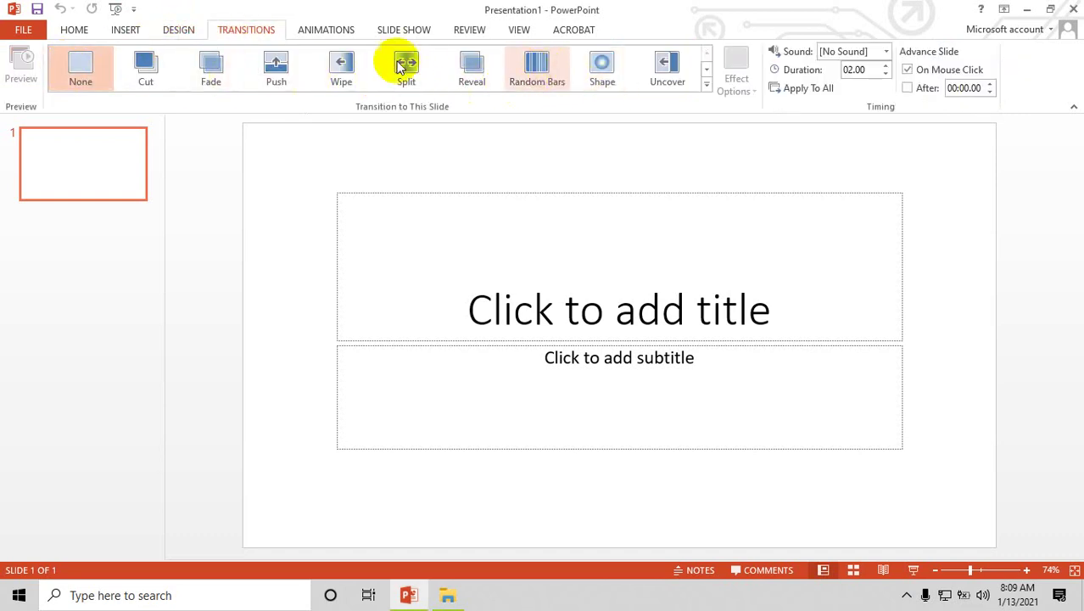
click(326, 30)
click(244, 30)
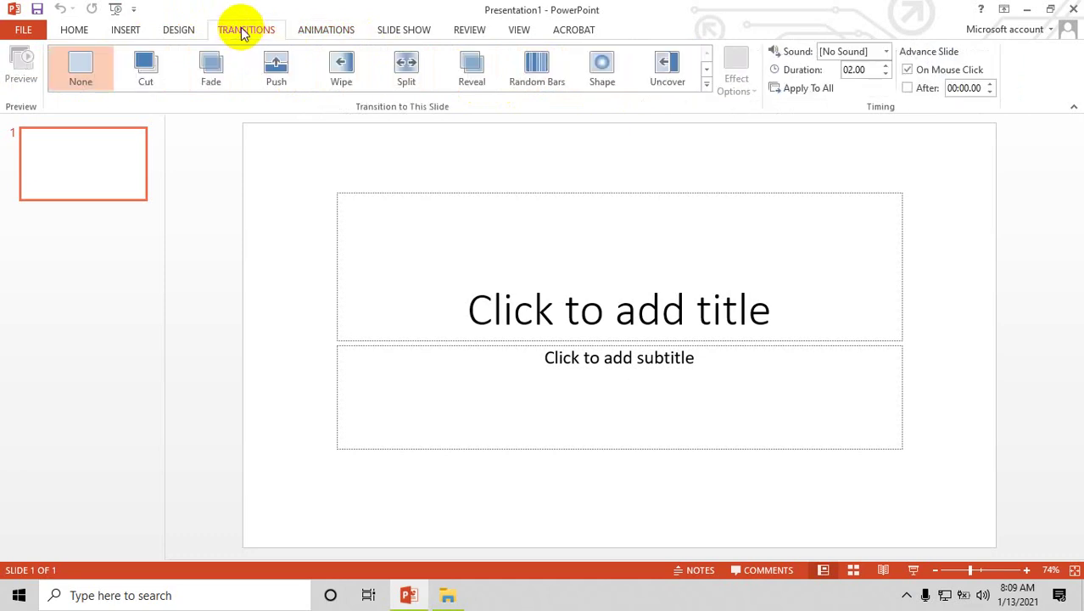
click(326, 32)
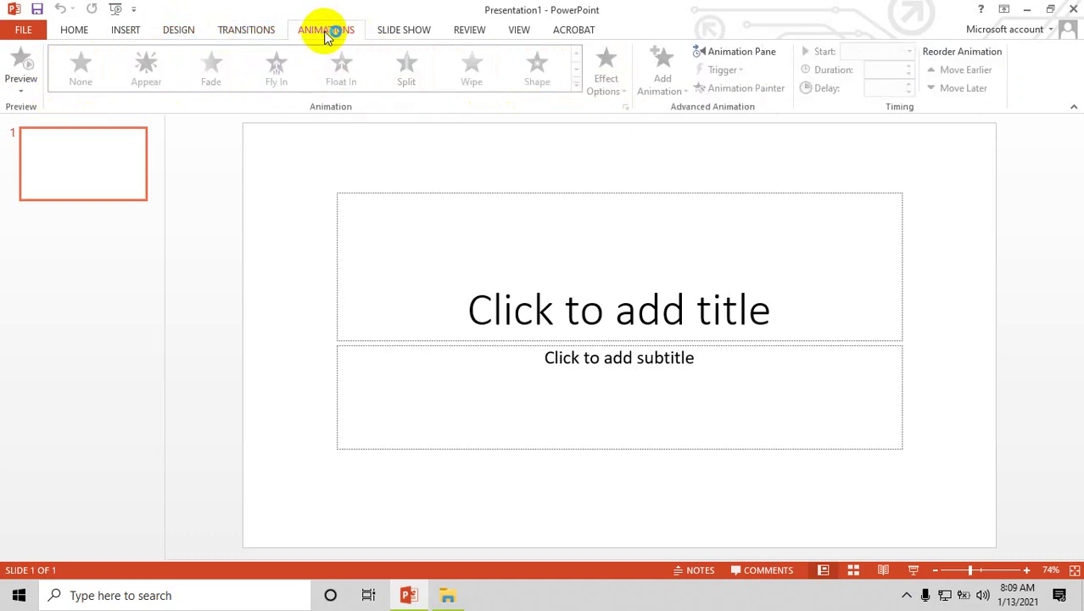
click(401, 33)
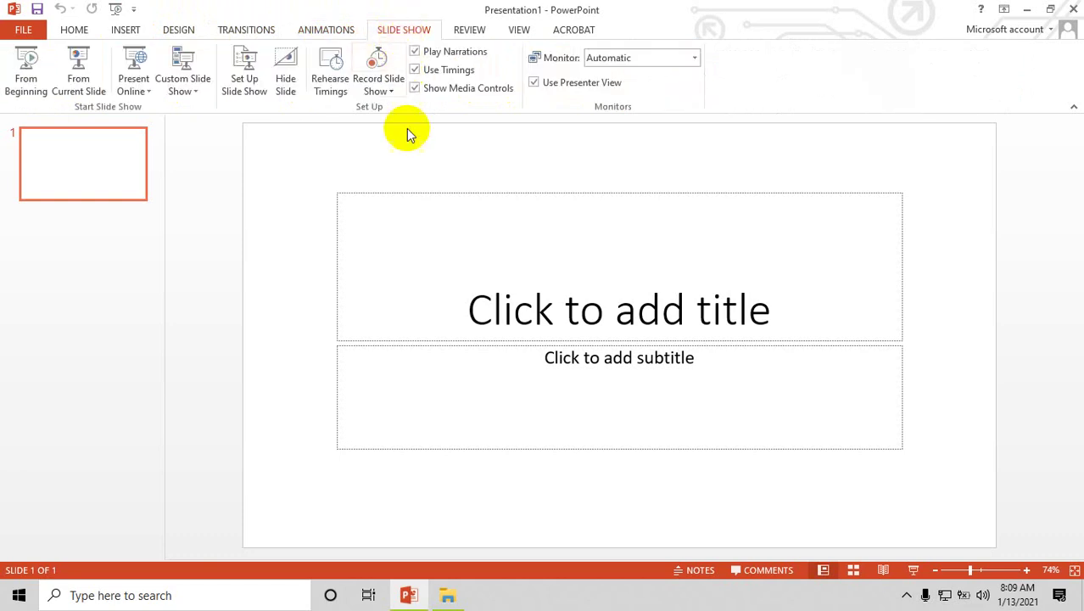
click(468, 33)
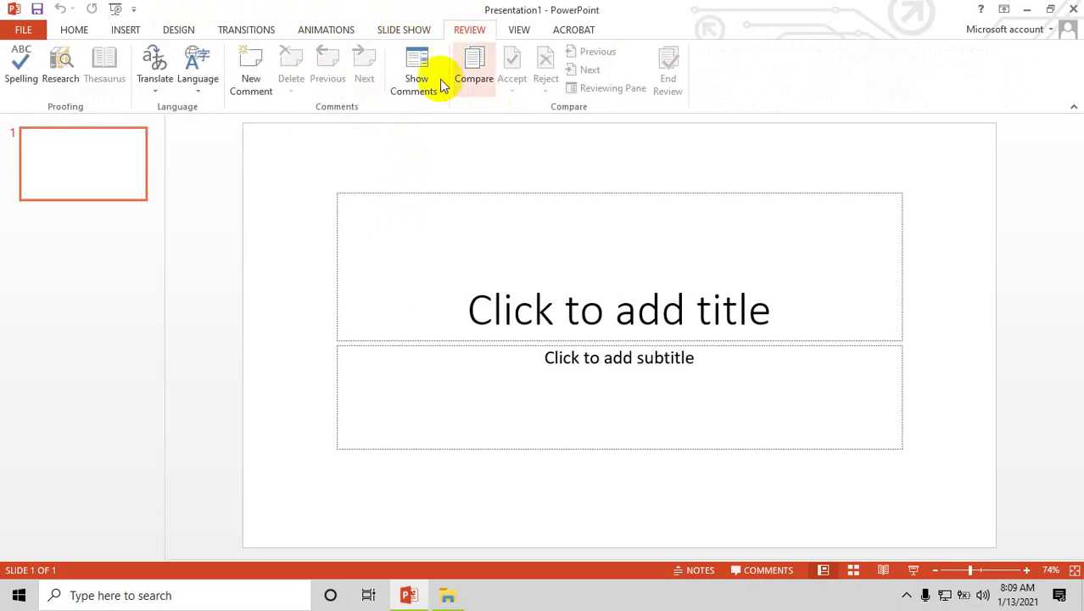
click(521, 32)
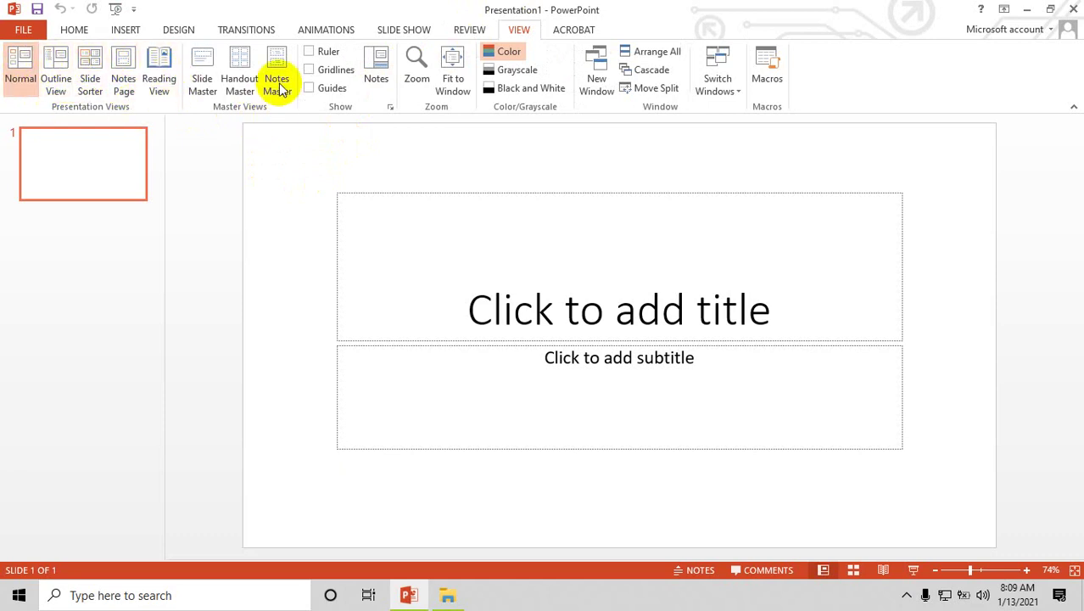
click(68, 31)
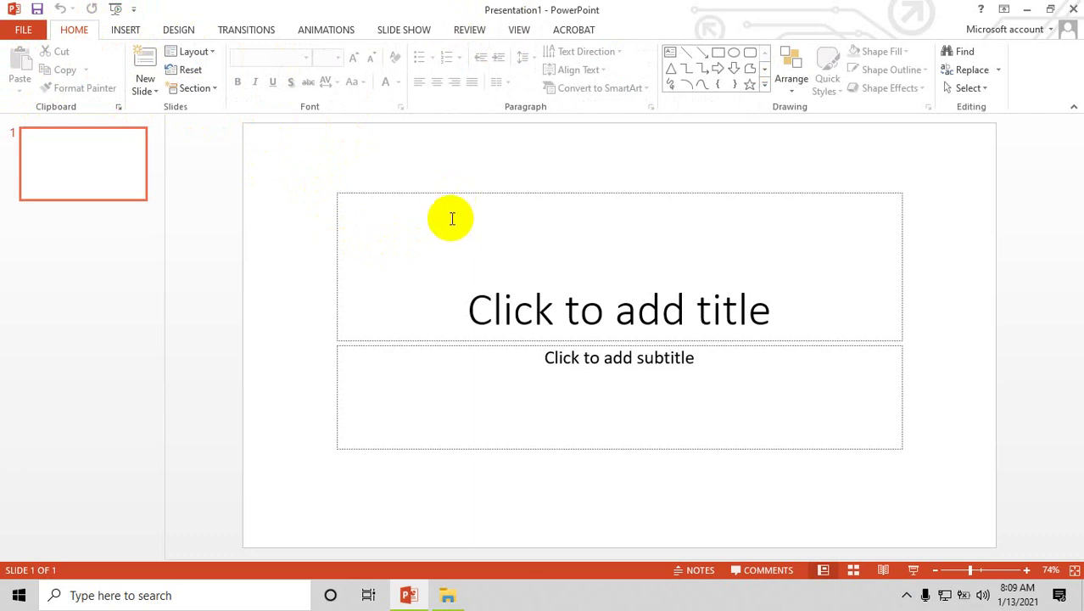
Step: Select slide 1 and open the Section dropdown on the Home tab
click(56, 172)
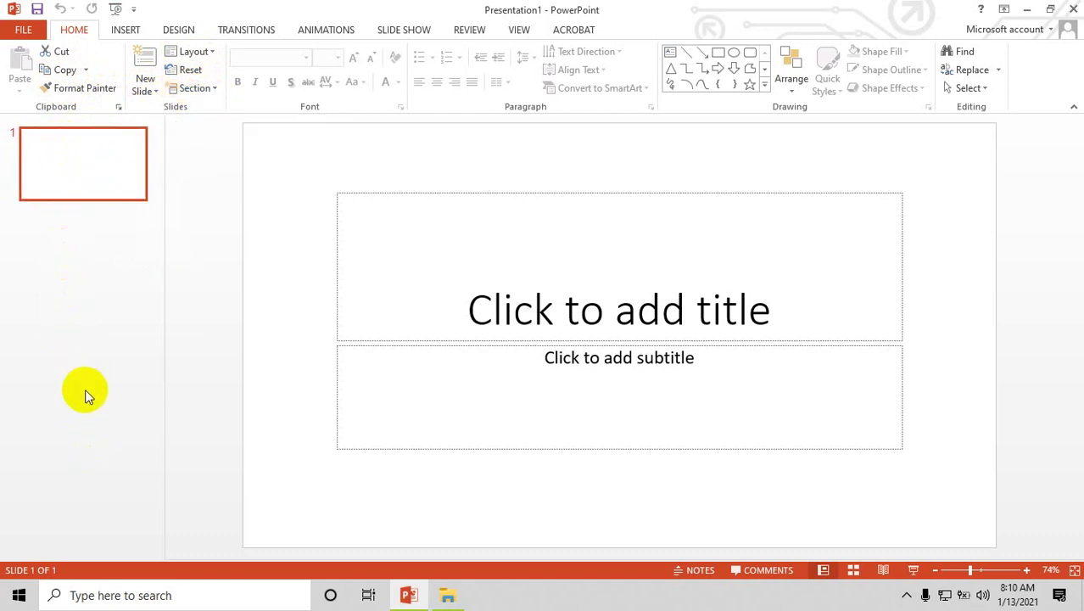
click(211, 90)
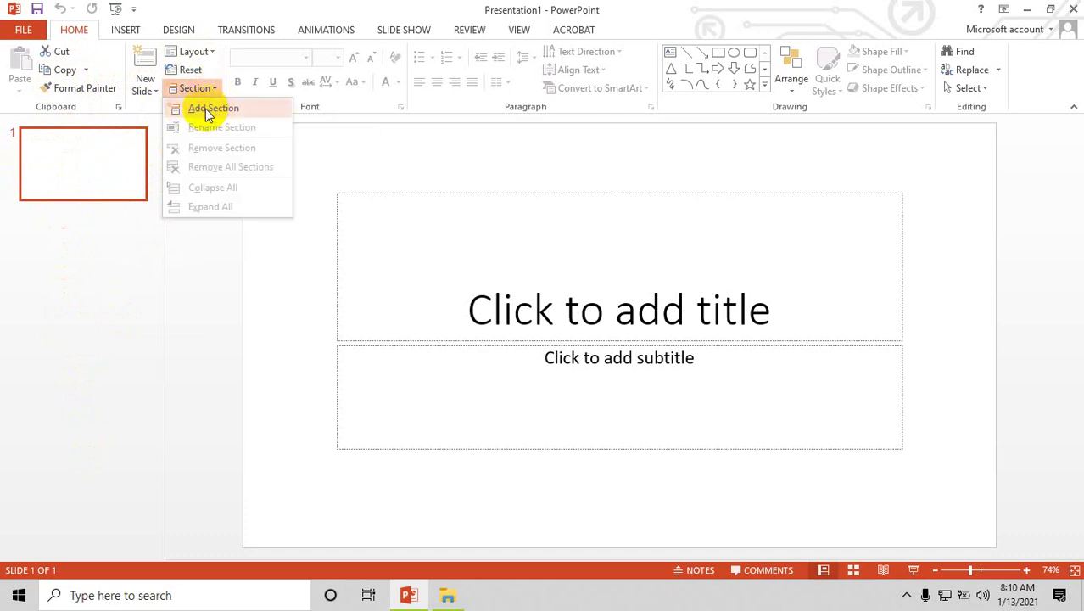
Step: Add a section above slide 1 and rename it Phan1
click(206, 109)
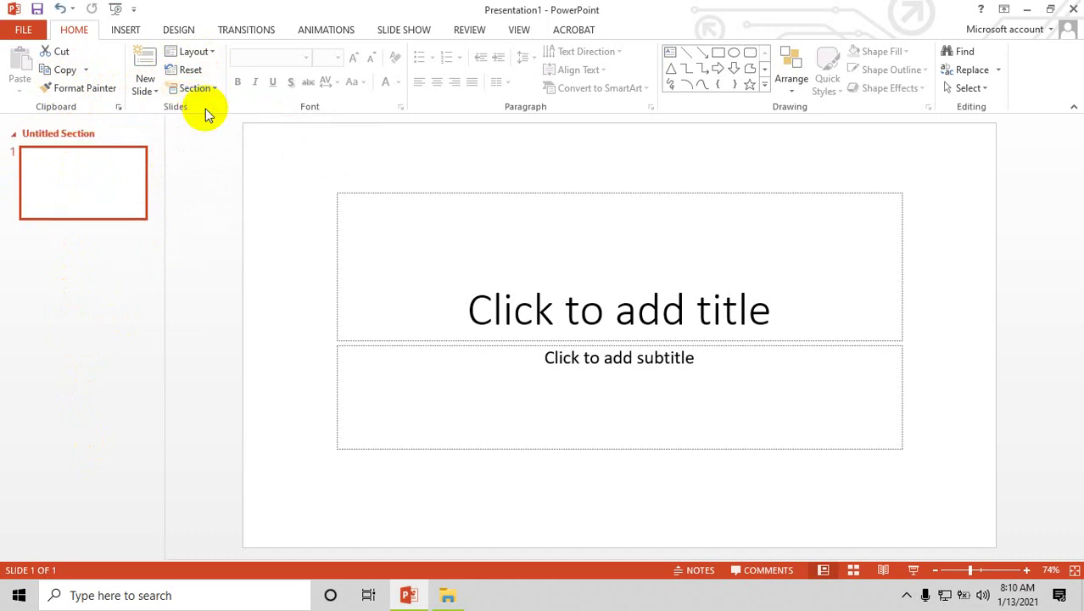
double_click(64, 136)
double_click(66, 135)
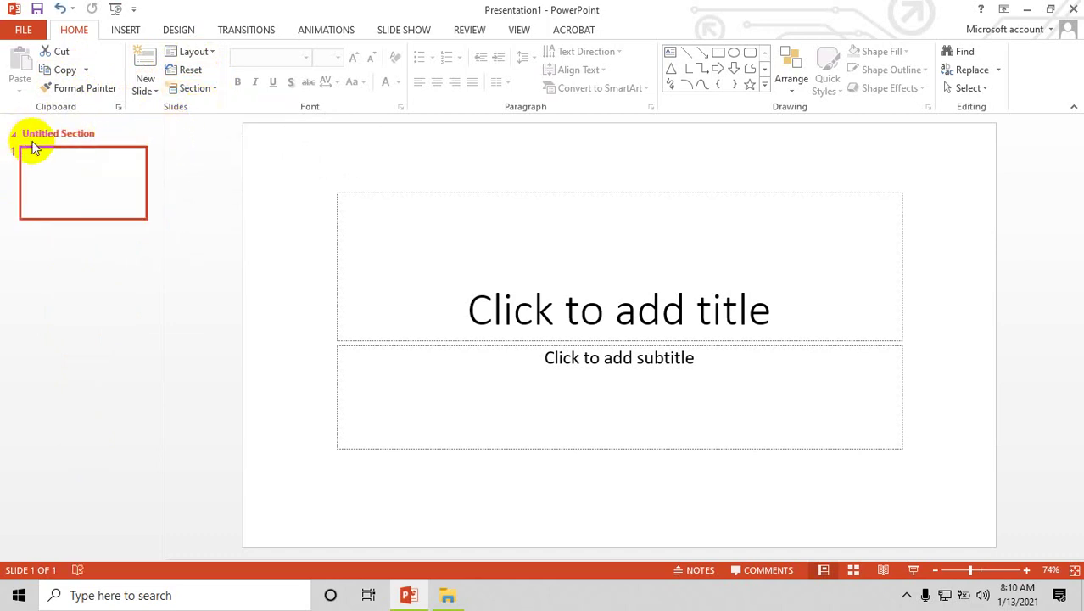
right_click(50, 135)
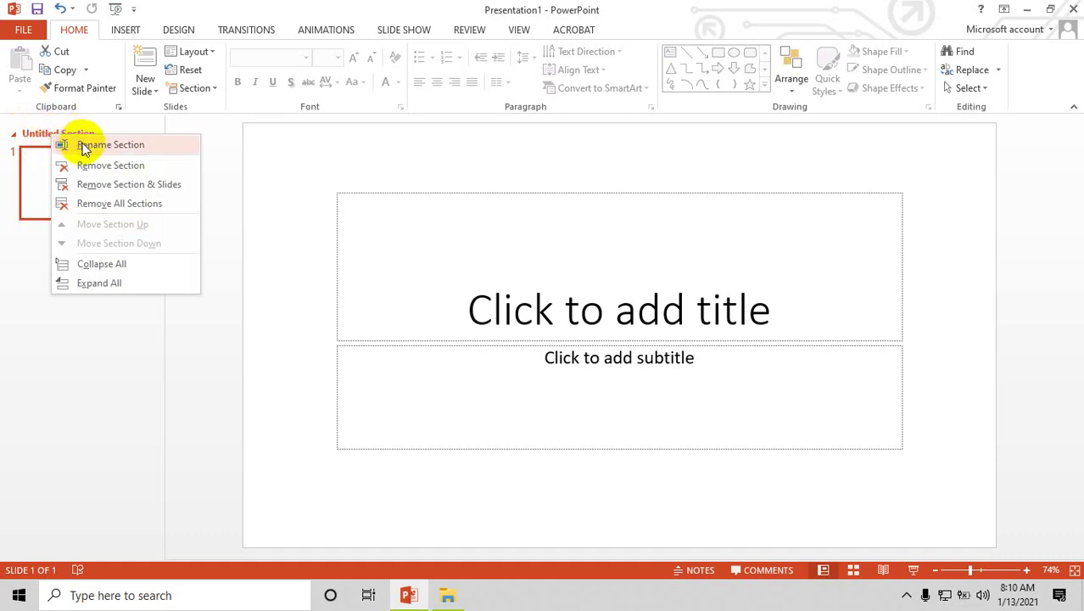
right_click(30, 134)
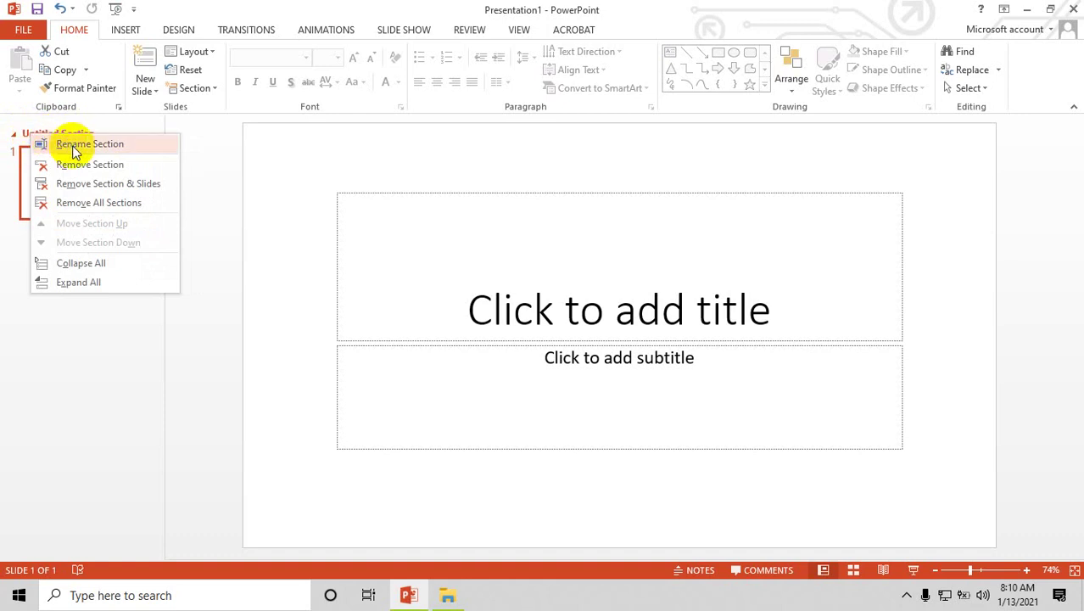
click(68, 145)
key(BackSpace)
text(Phan1)
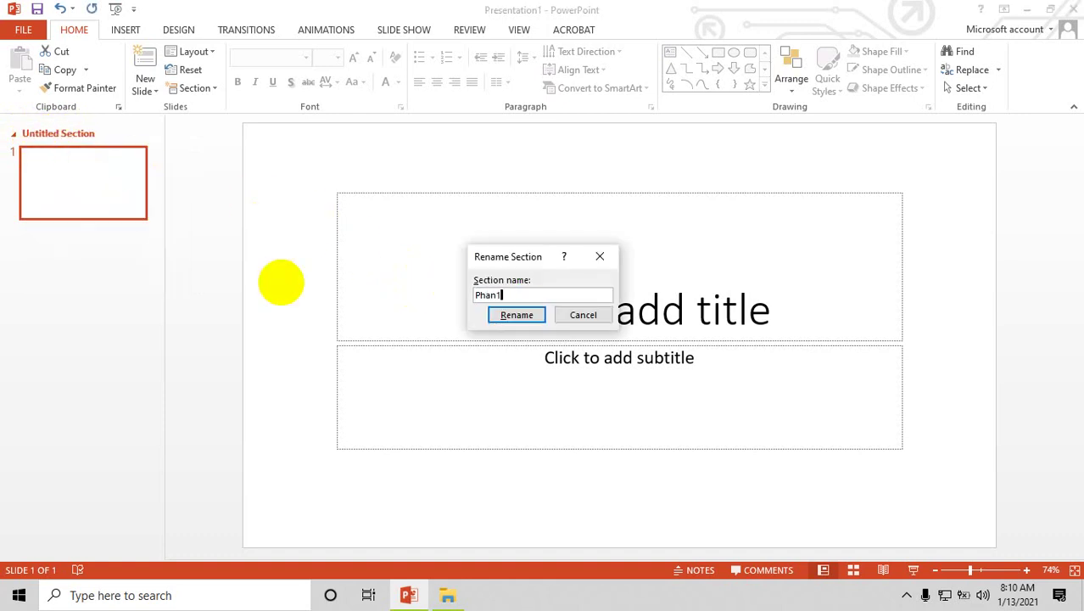
key(Return)
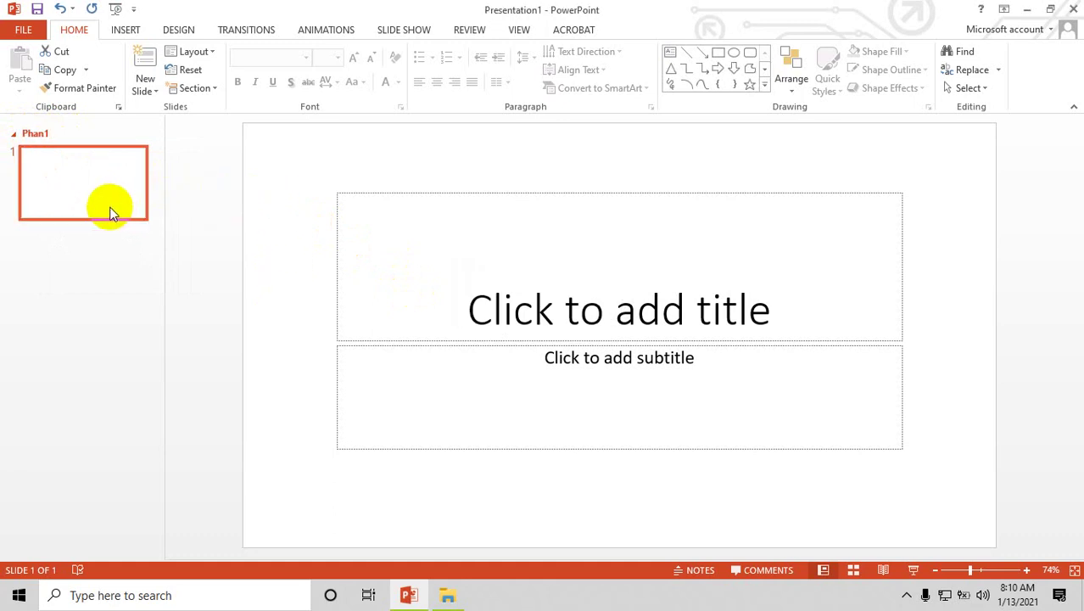
Step: Add a new Title Slide after slide 1
right_click(62, 184)
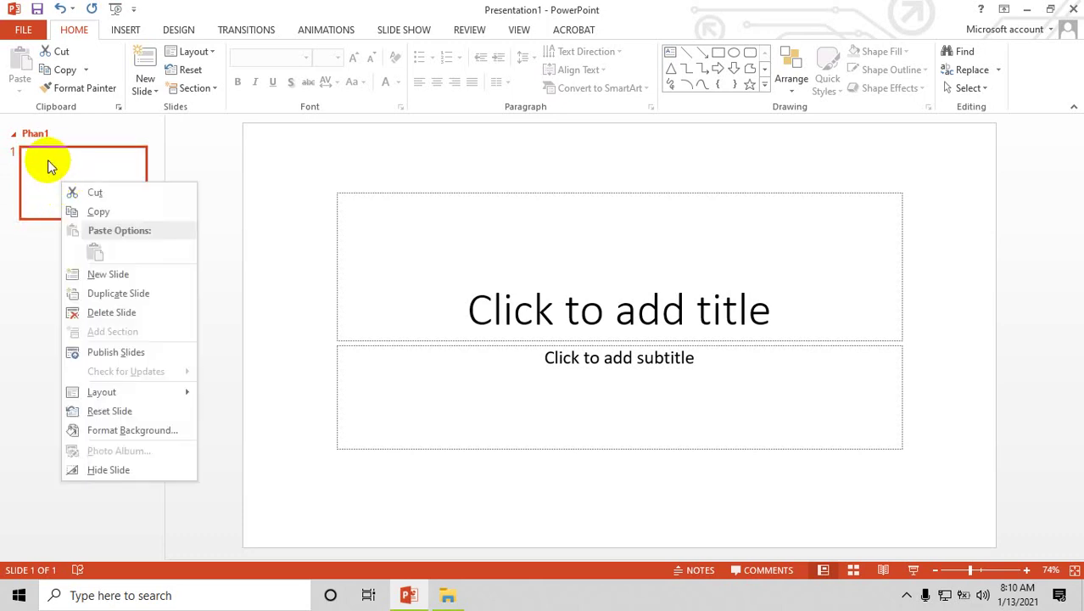
click(48, 166)
click(144, 88)
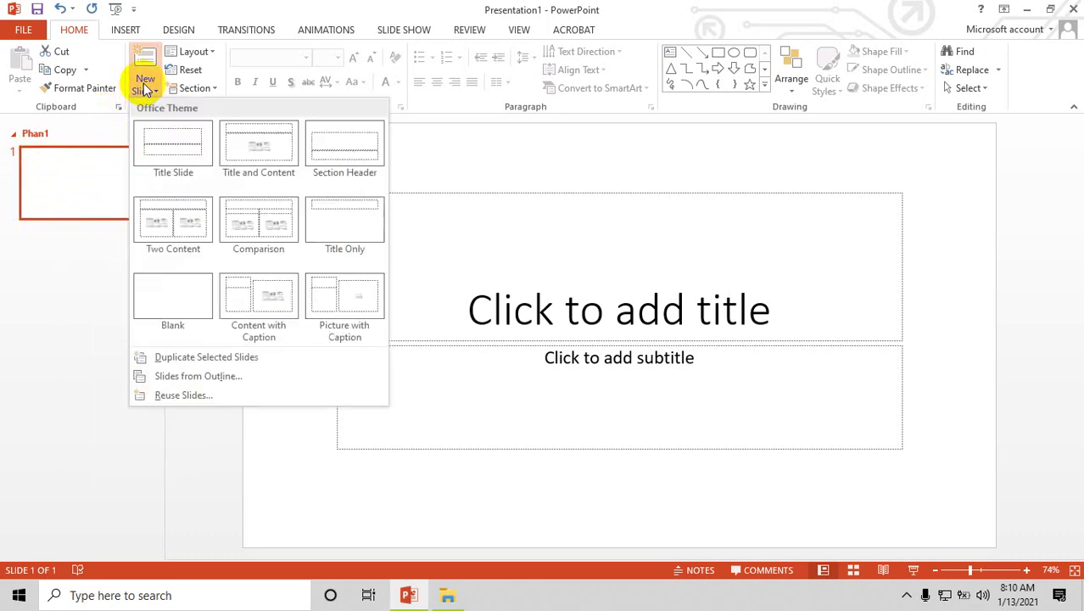
click(165, 149)
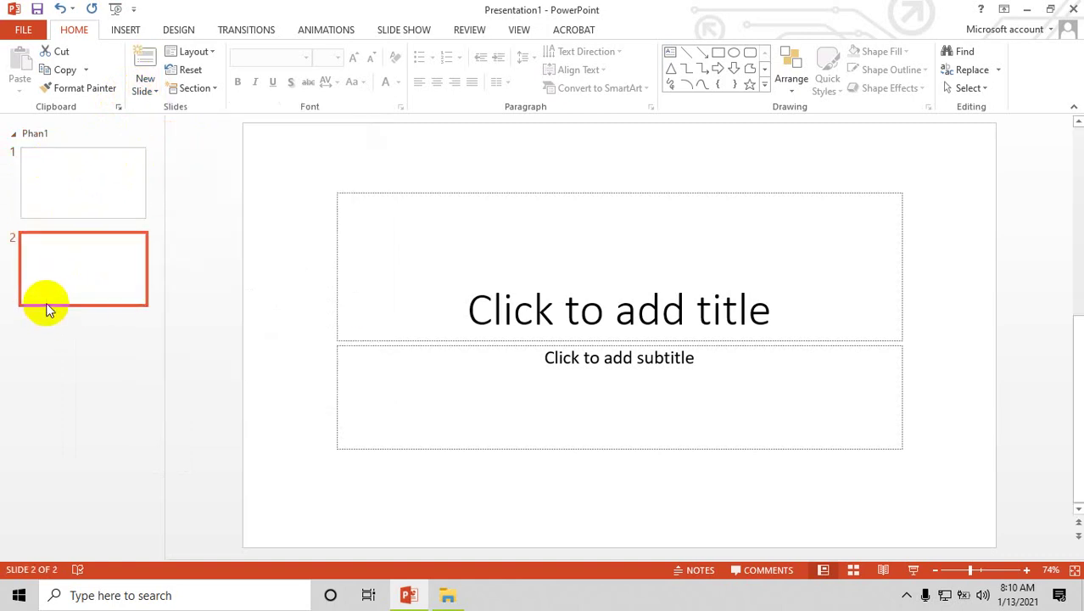
Step: Add a section at slide 2, then move slide 2 back into Phan1
click(195, 88)
click(211, 109)
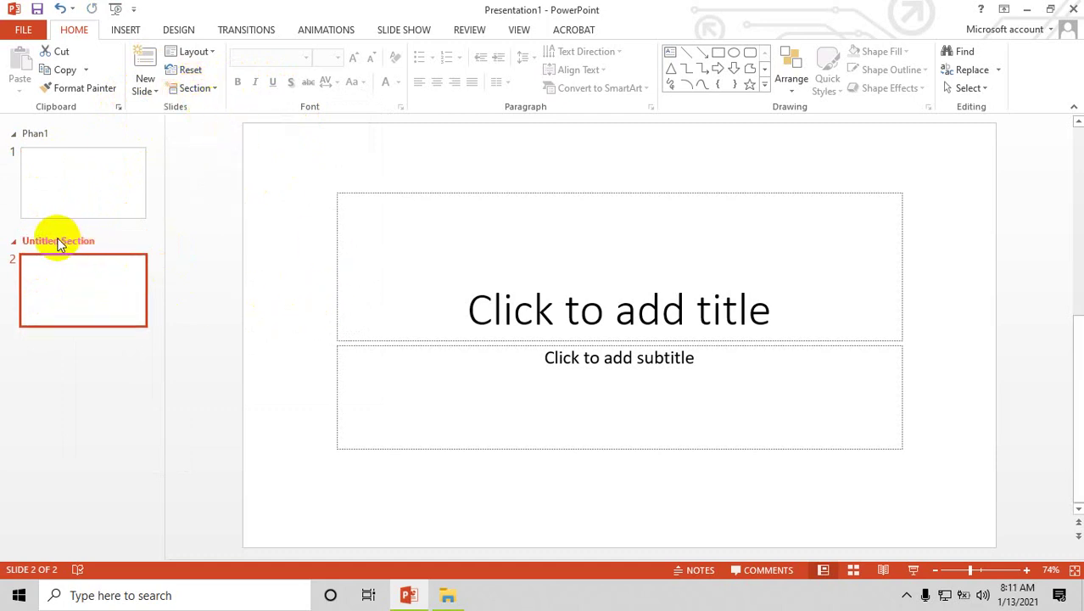
mouse_move(61, 237)
mouse_down()
mouse_move(40, 351)
mouse_move(64, 354)
mouse_up()
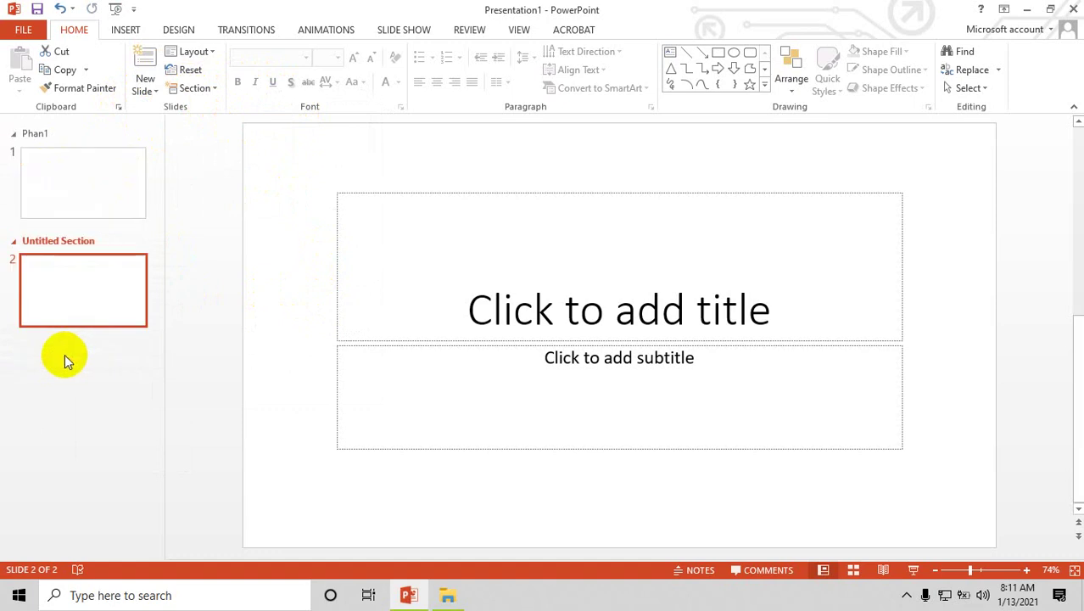
click(85, 296)
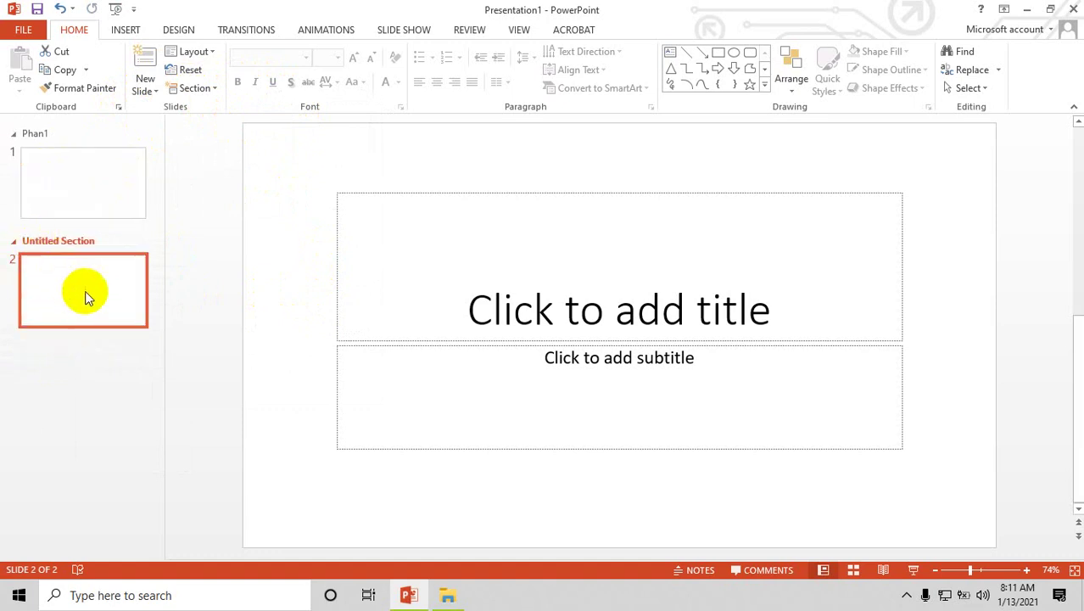
drag(86, 297, 86, 199)
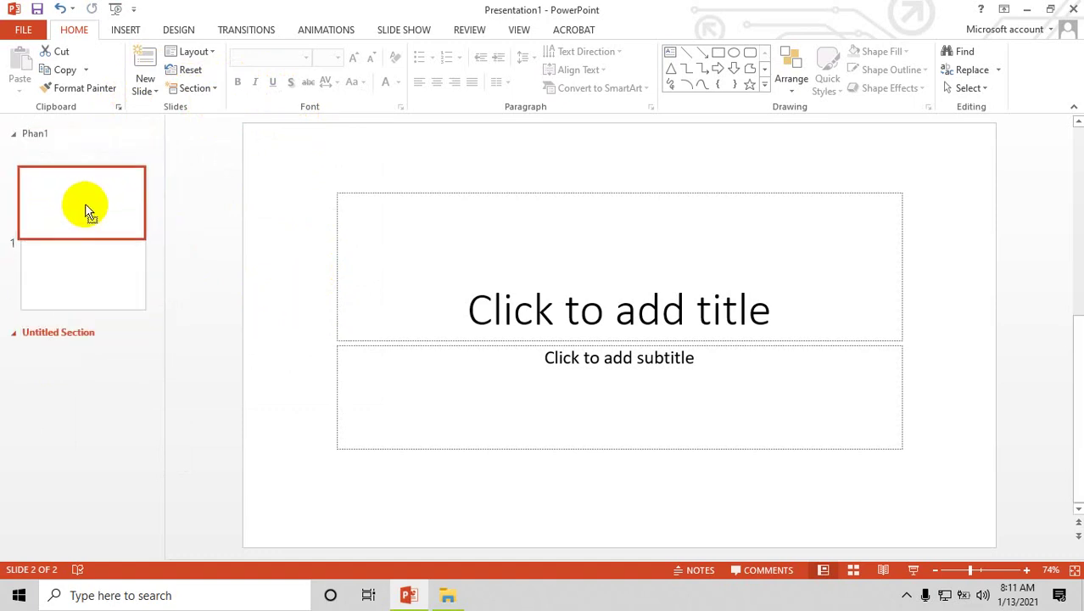
Step: Rename the empty Untitled Section to Phan 2
click(66, 329)
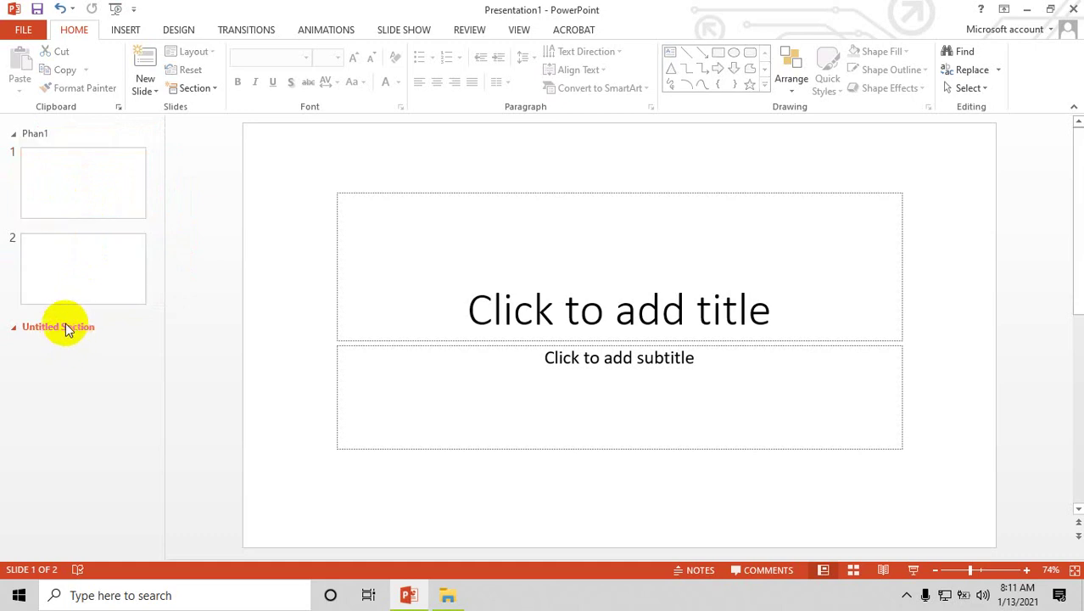
right_click(65, 324)
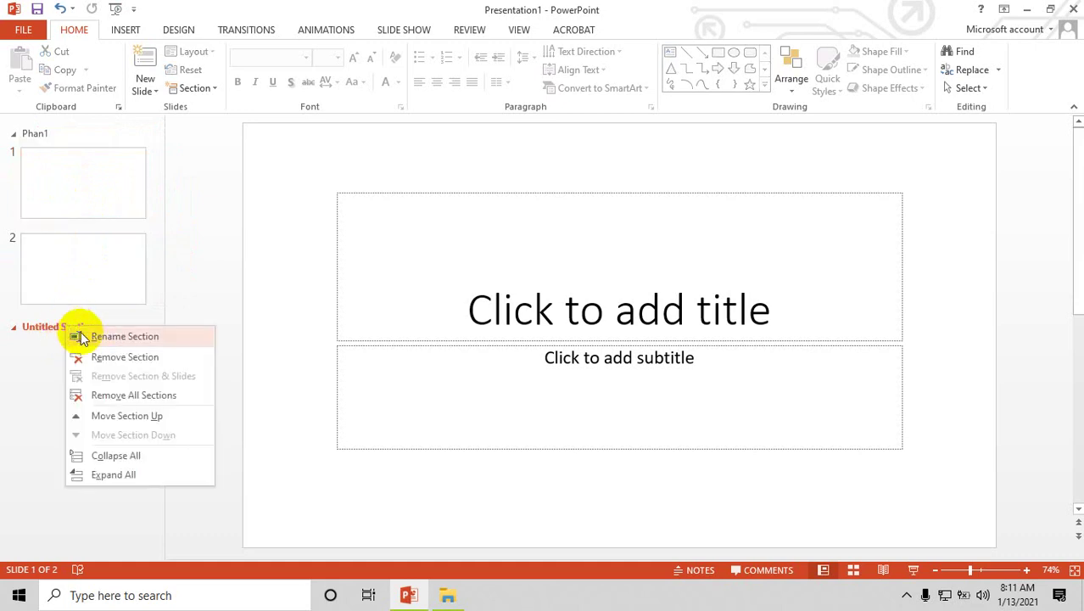
click(117, 338)
key(BackSpace)
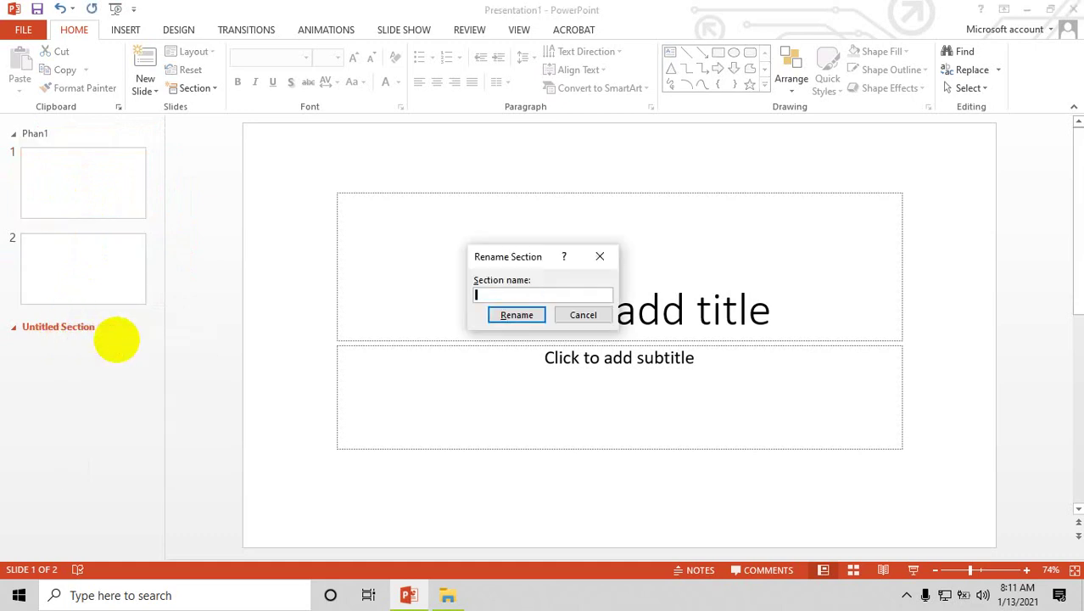
text(Phan 2)
key(Return)
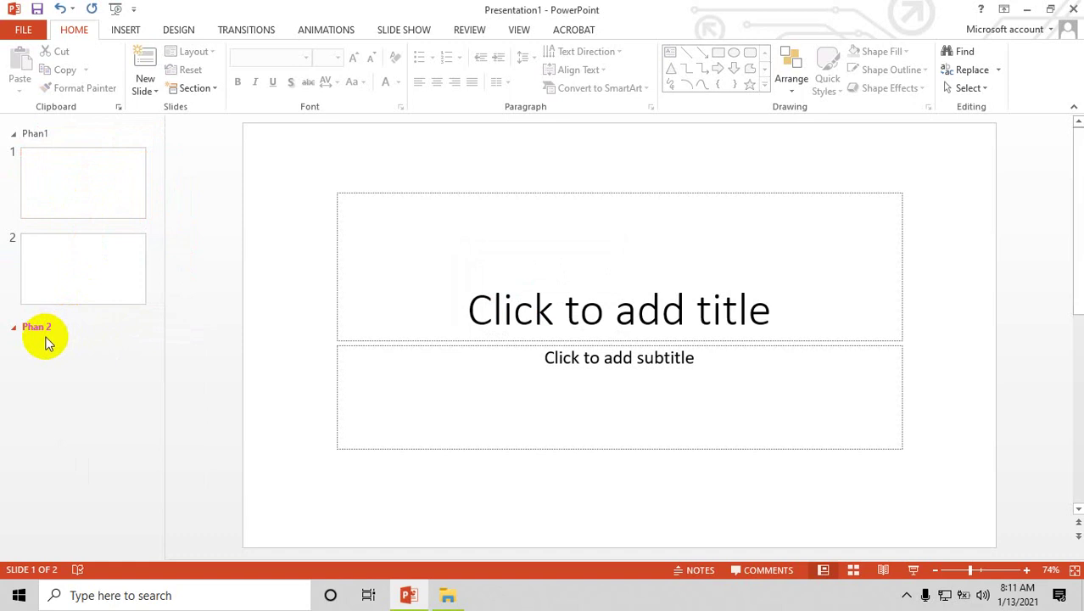
Step: Add a new Title and Content slide inside Phan 2
click(56, 368)
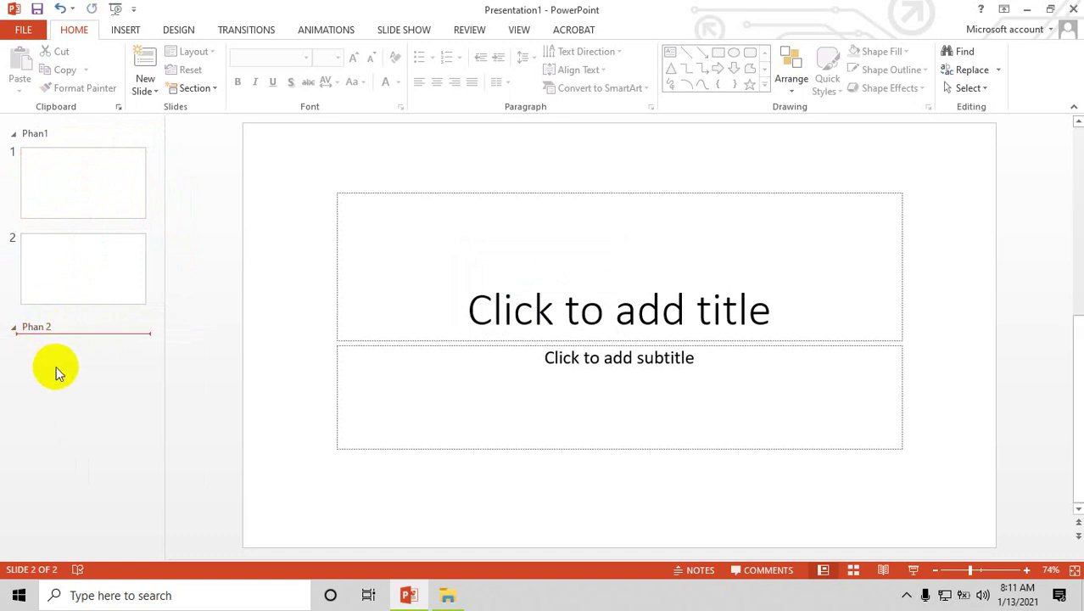
right_click(62, 373)
click(87, 421)
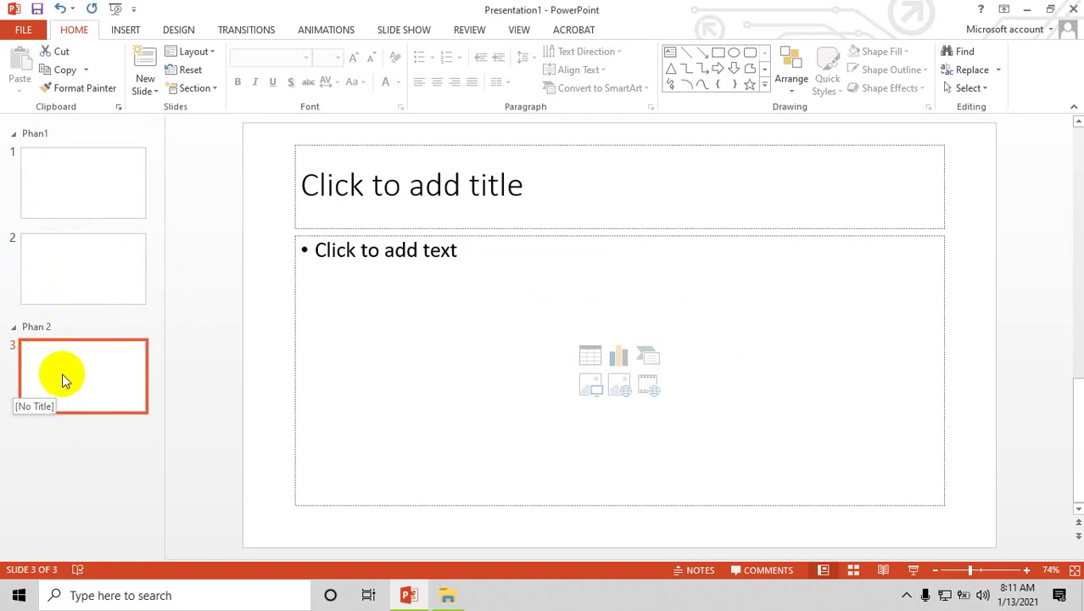
Step: Add a new section starting at slide 3
right_click(62, 379)
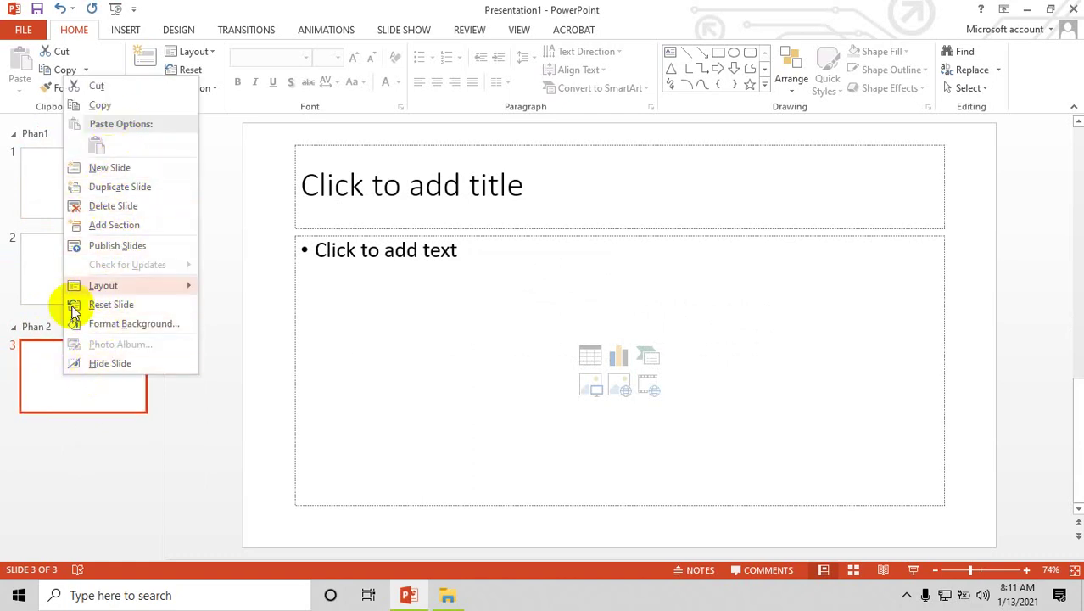
click(68, 429)
click(198, 89)
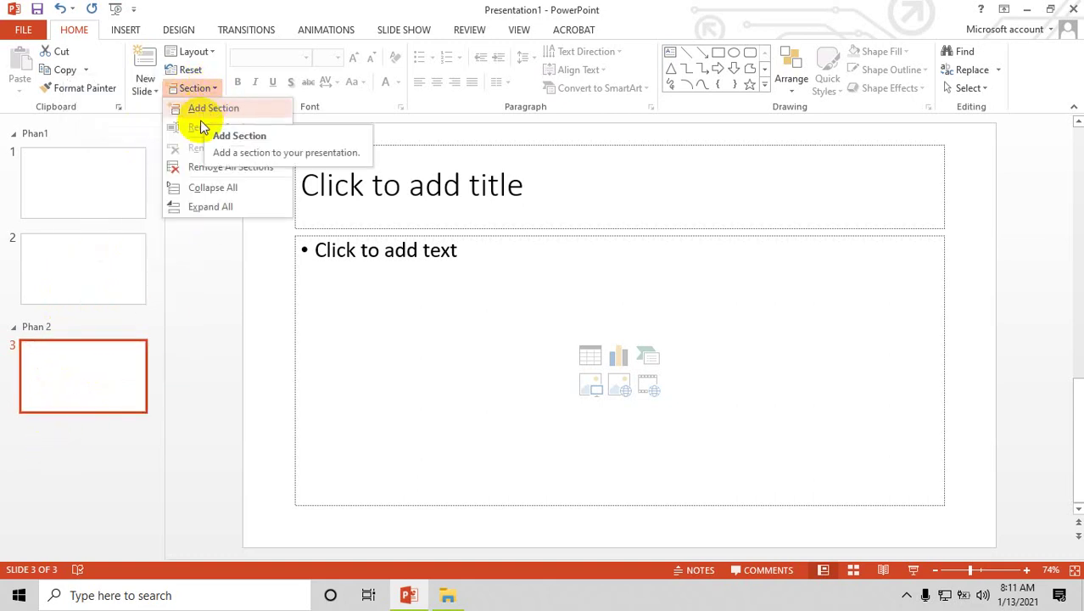
click(46, 444)
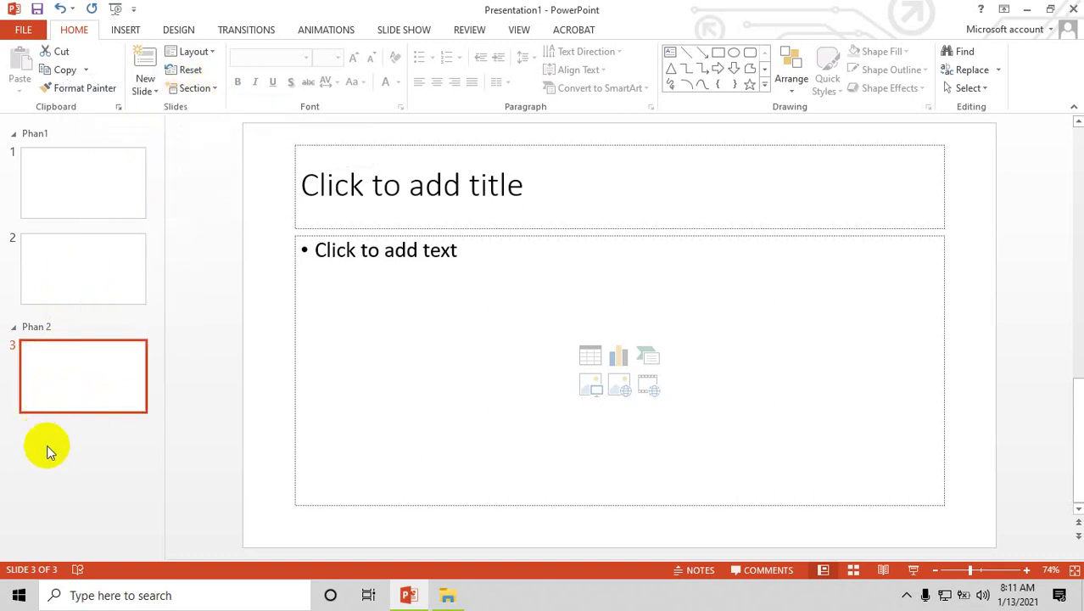
click(195, 89)
click(212, 107)
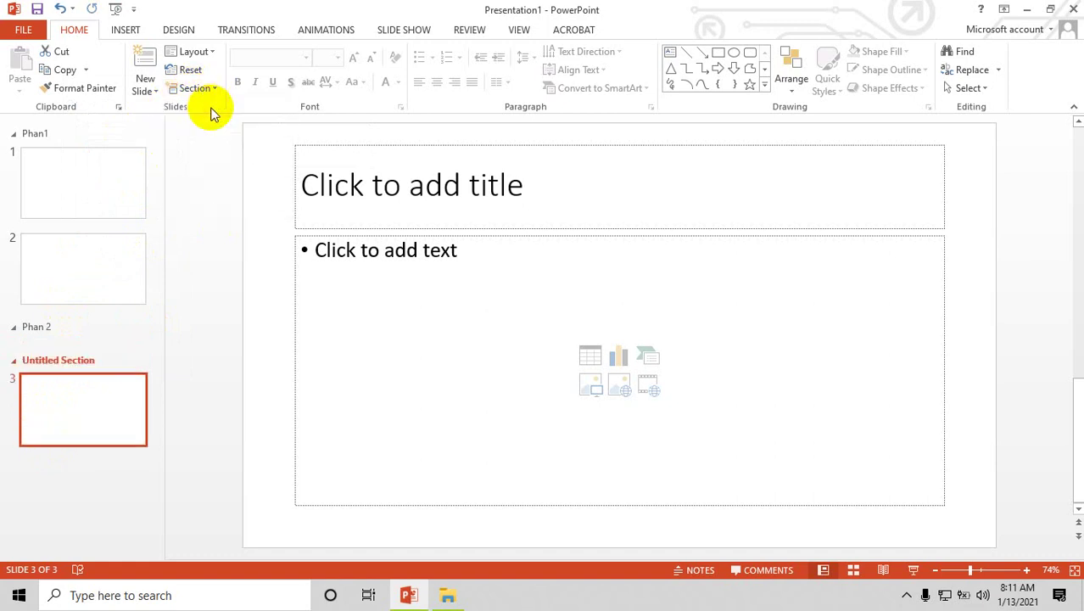
Step: Rename the new section to Phan 3
right_click(51, 361)
click(83, 373)
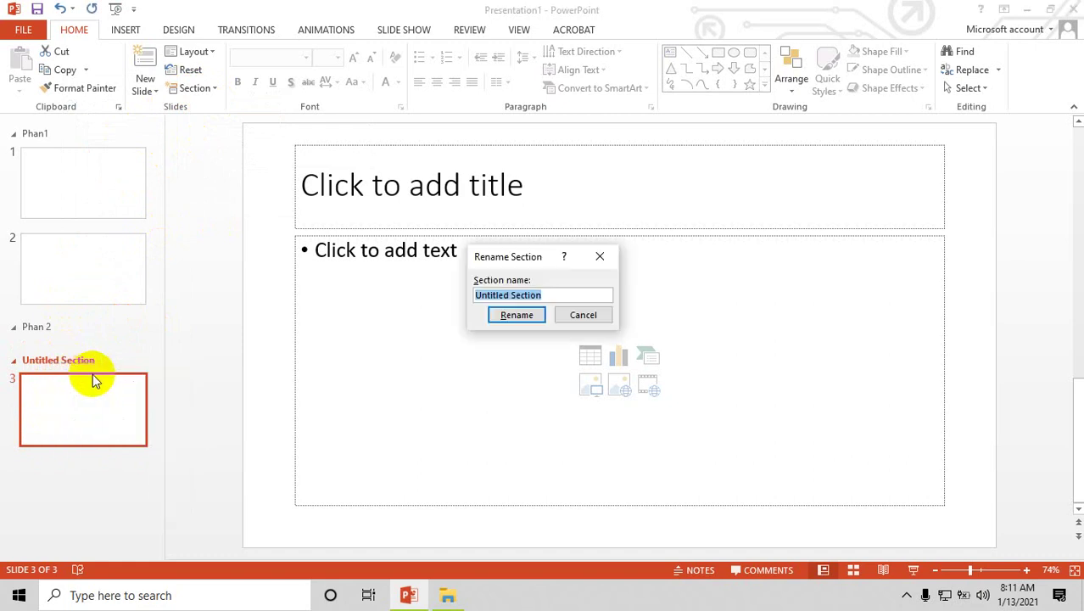
key(BackSpace)
text(Phan 3)
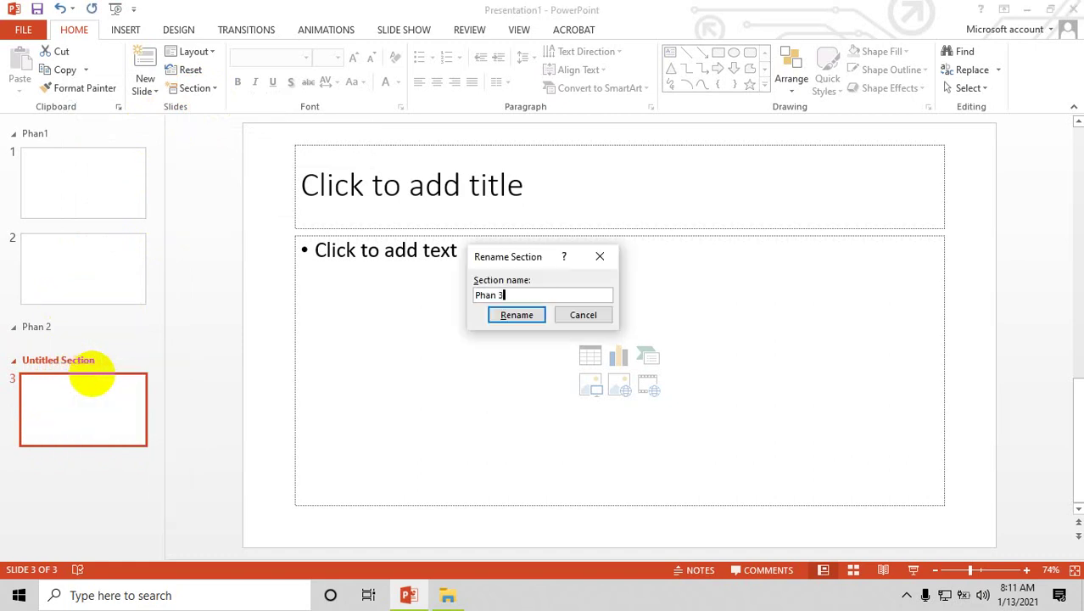
key(Return)
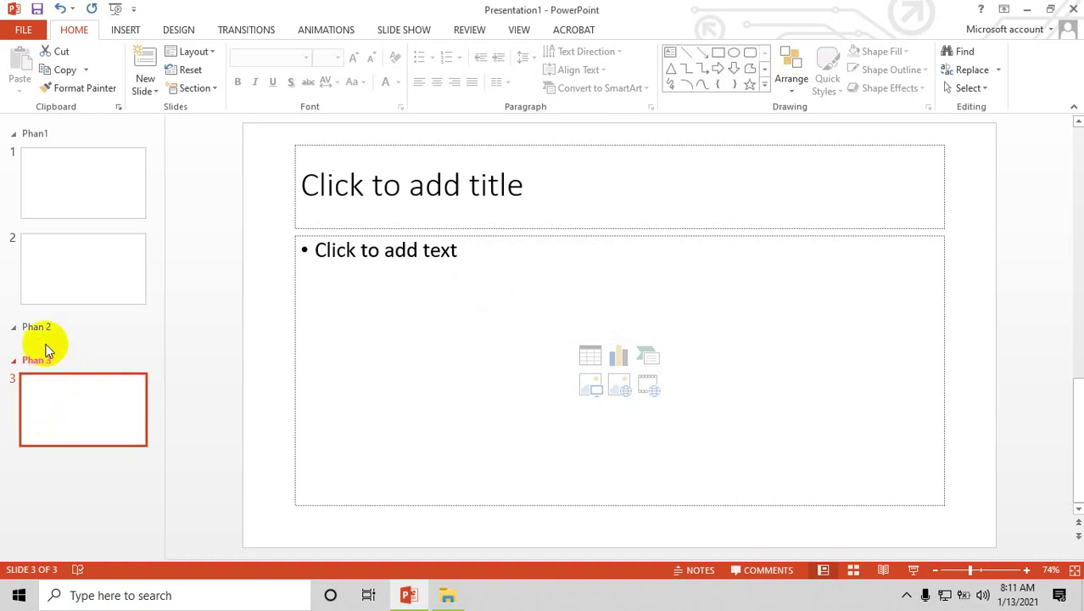
click(43, 331)
Step: Insert a new Title and Content slide at the end of Phan 2, then select slide 4
right_click(44, 331)
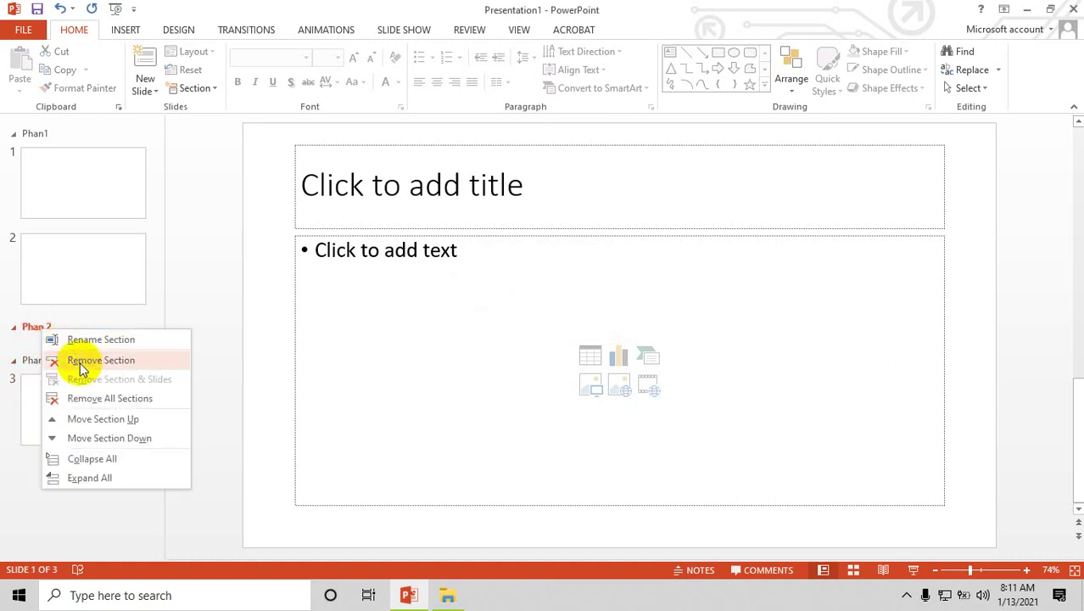
click(34, 337)
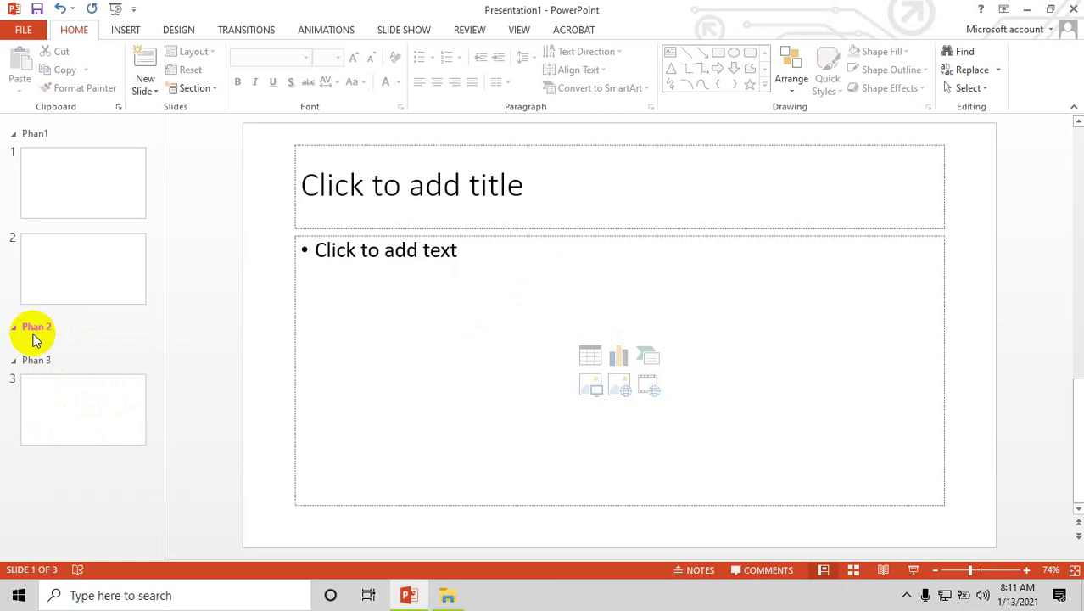
click(46, 348)
right_click(47, 346)
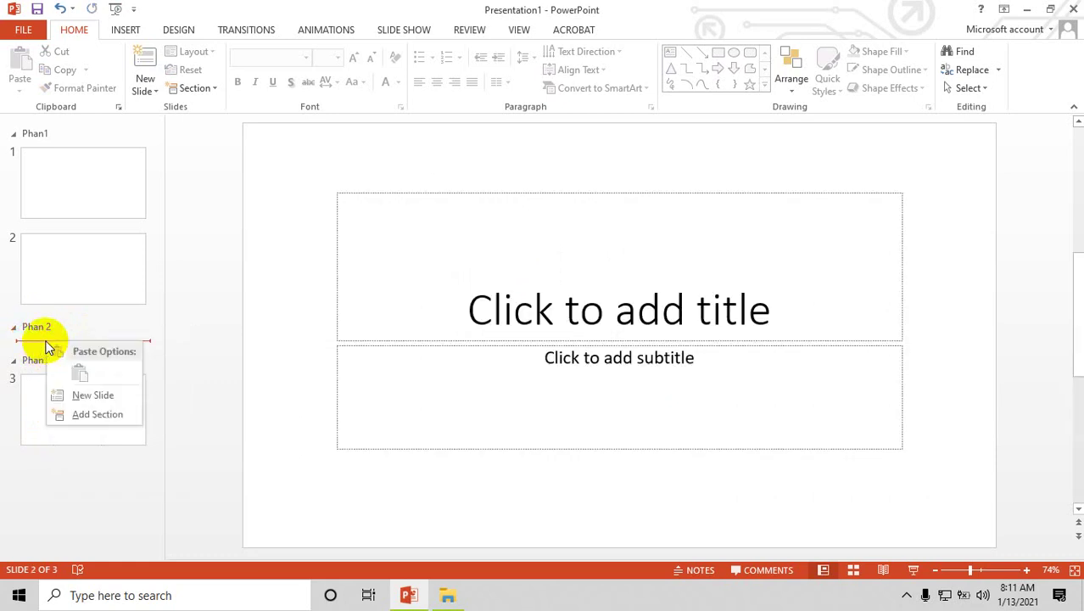
click(81, 395)
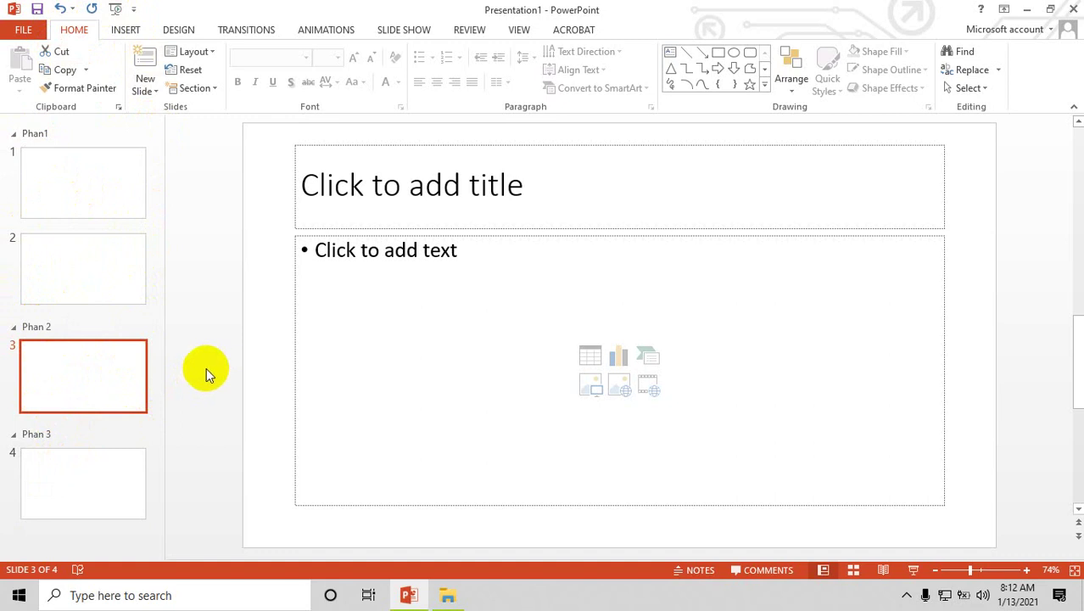
click(198, 275)
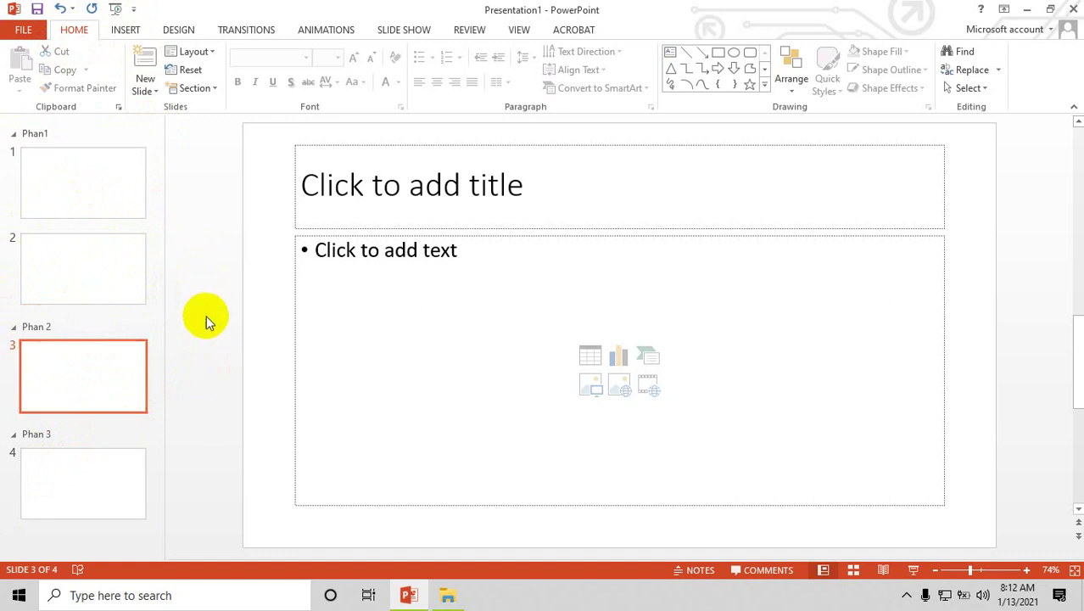
click(35, 436)
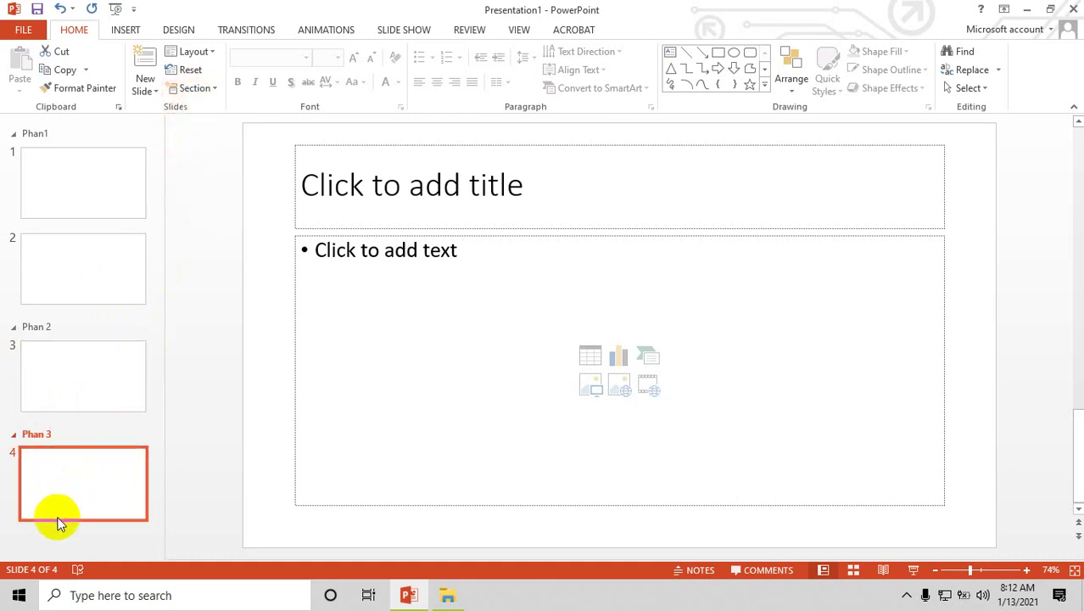
click(206, 90)
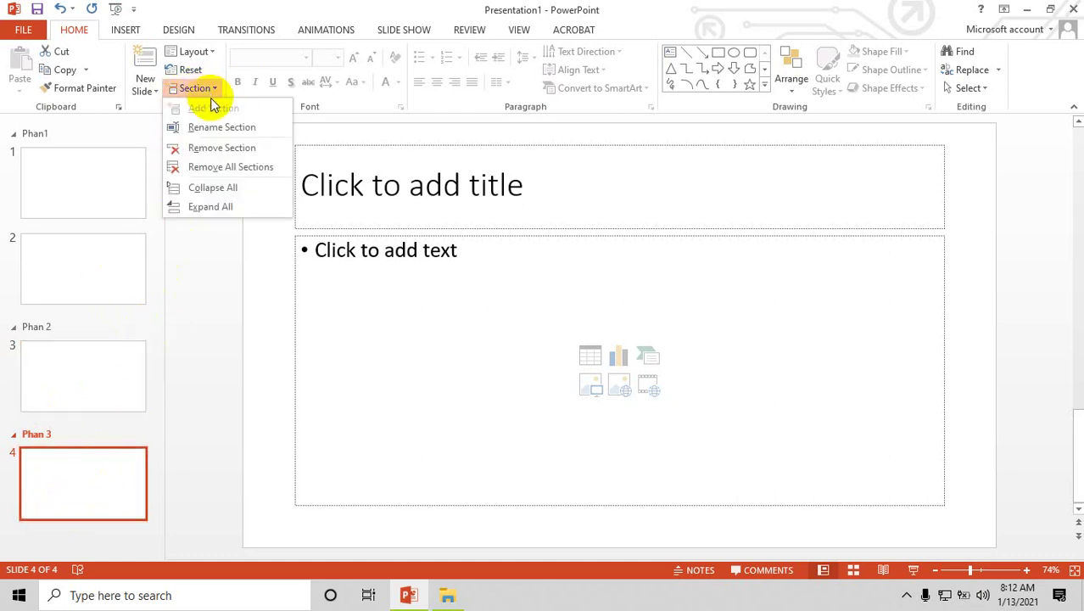
Step: Add a new section after slide 4
click(63, 535)
click(63, 526)
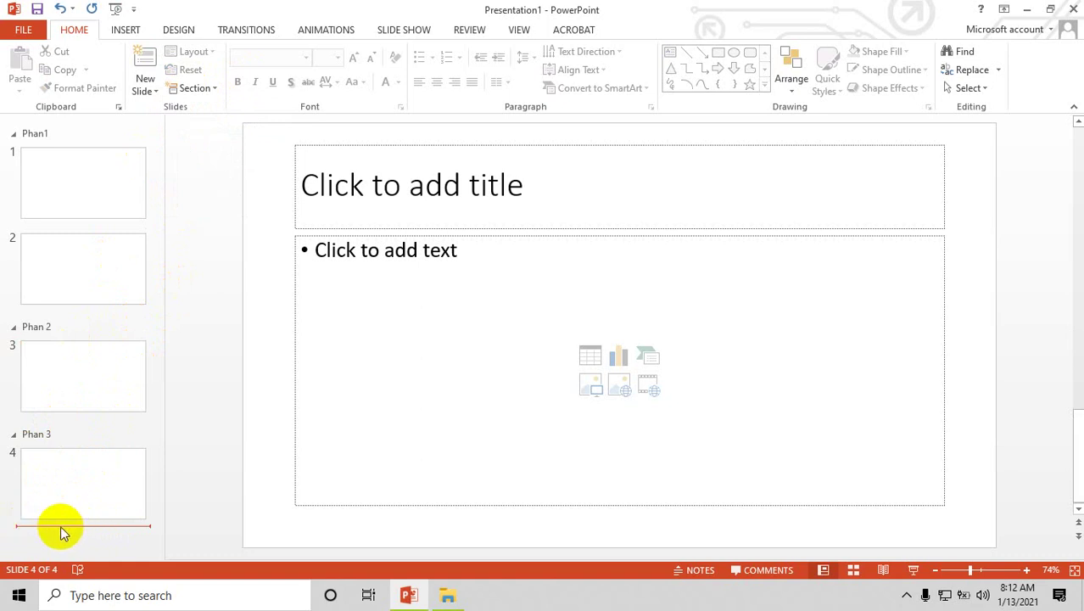
click(207, 87)
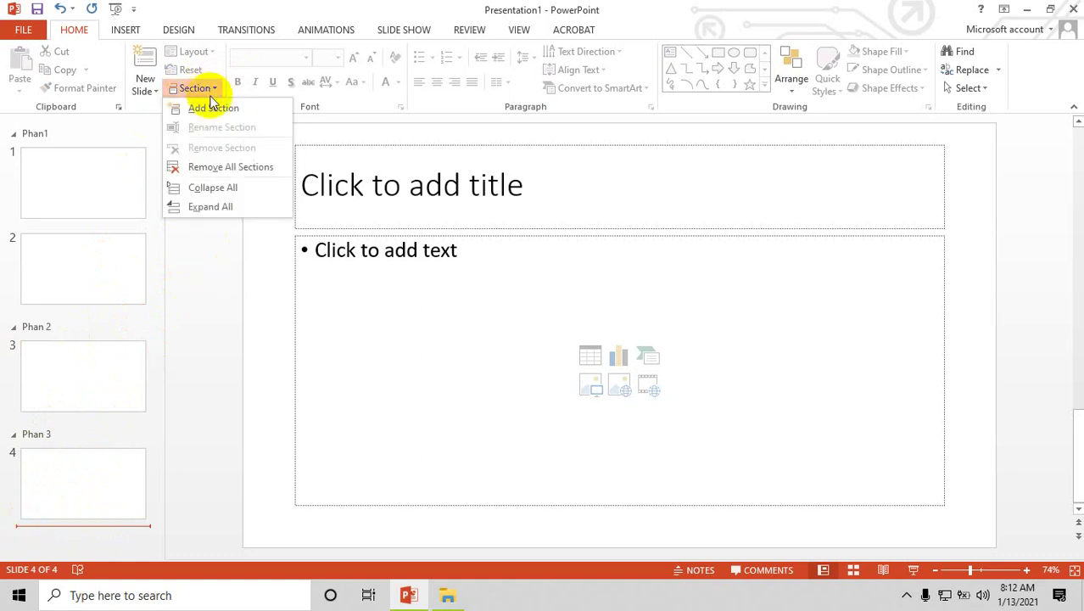
click(213, 106)
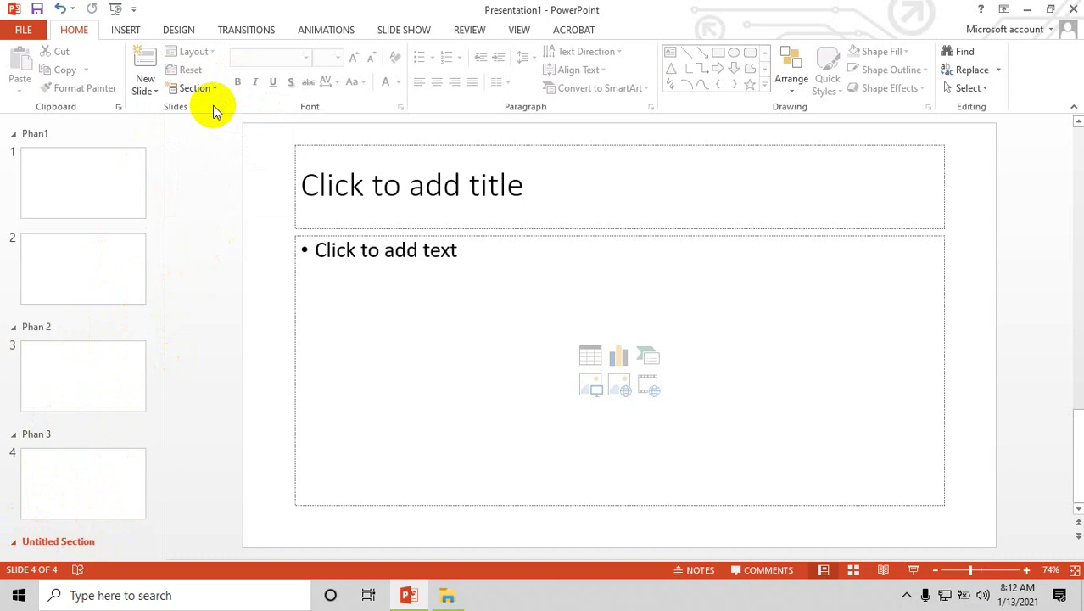
Step: Rename the new section to Phan 4
right_click(82, 543)
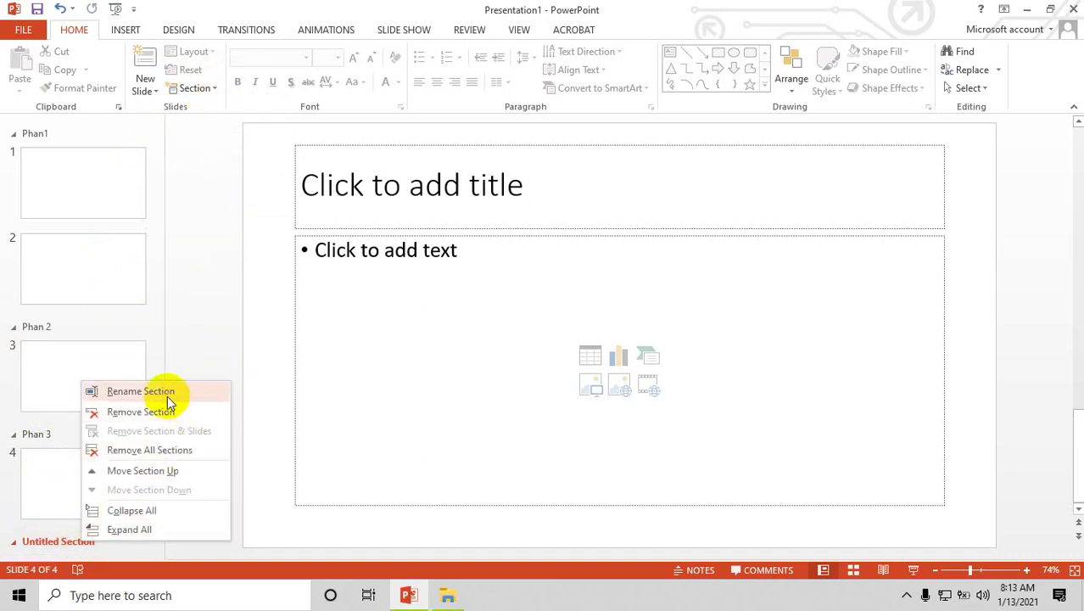
click(138, 393)
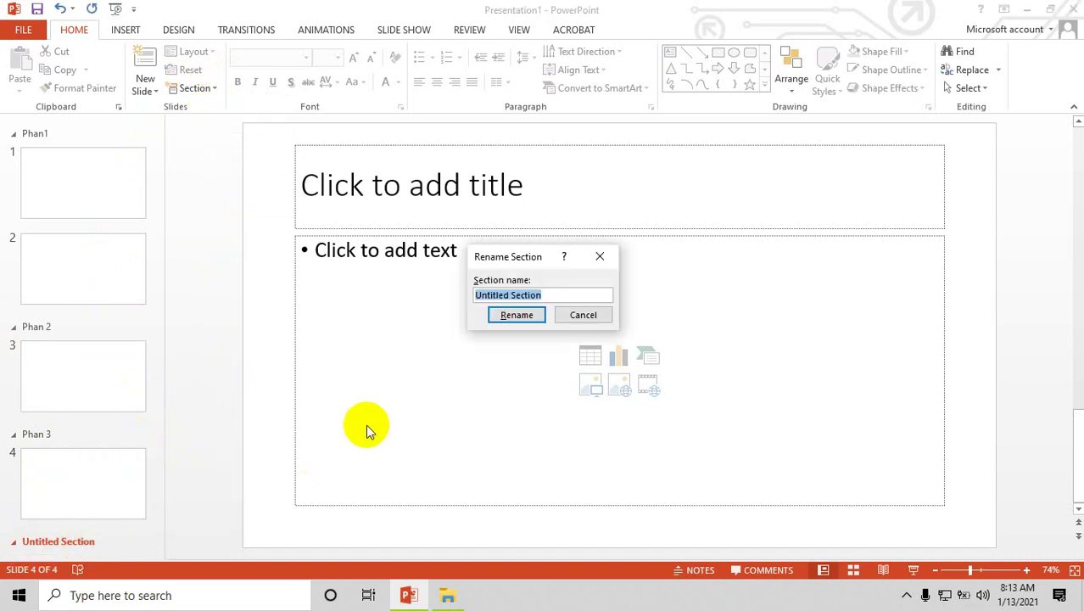
key(BackSpace)
text(an )
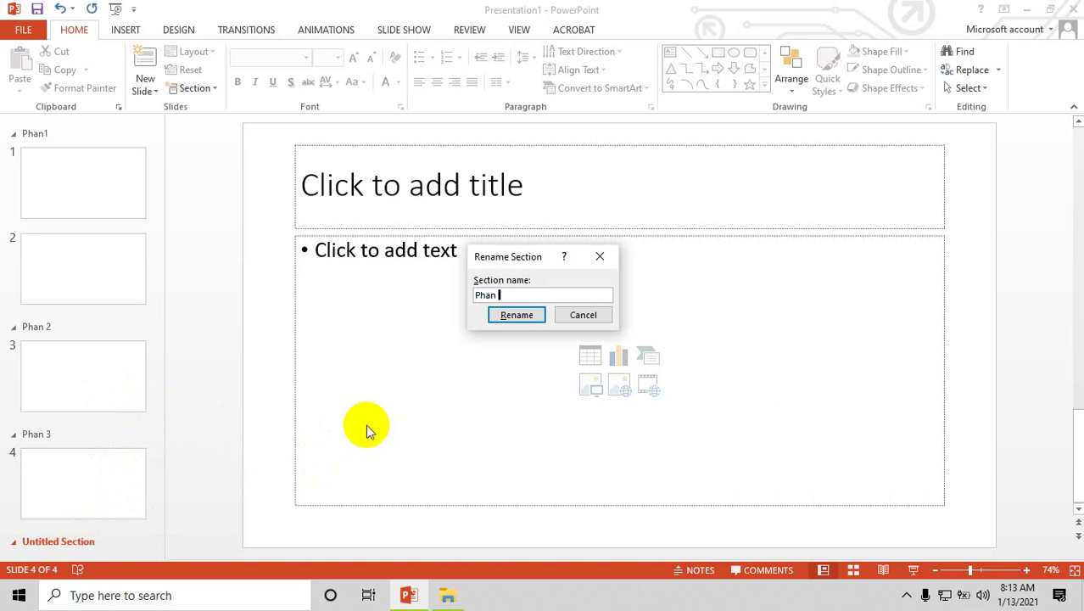
text(4)
key(Return)
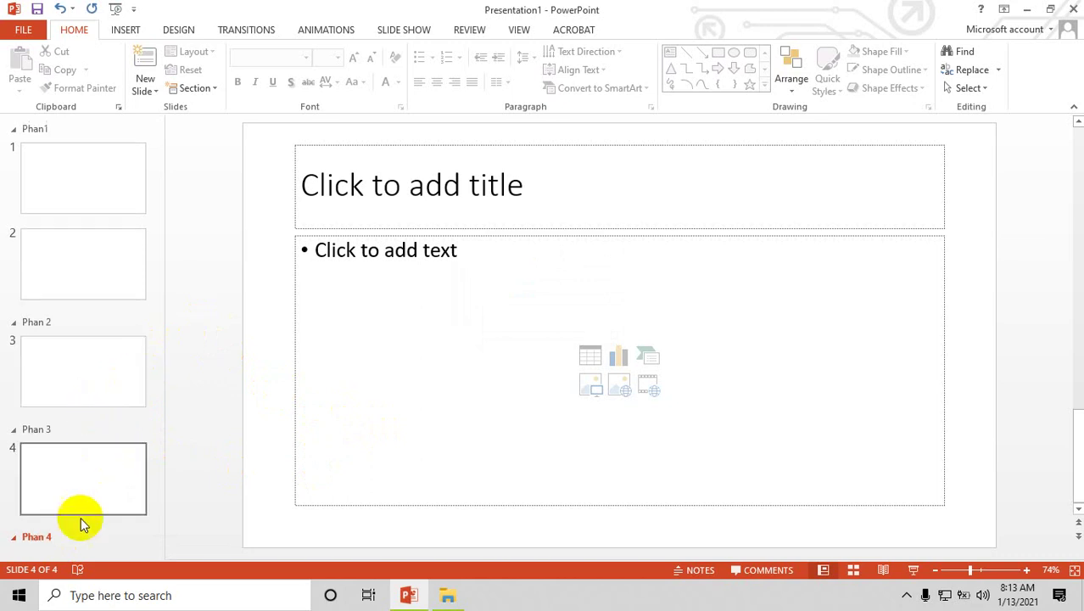
right_click(44, 543)
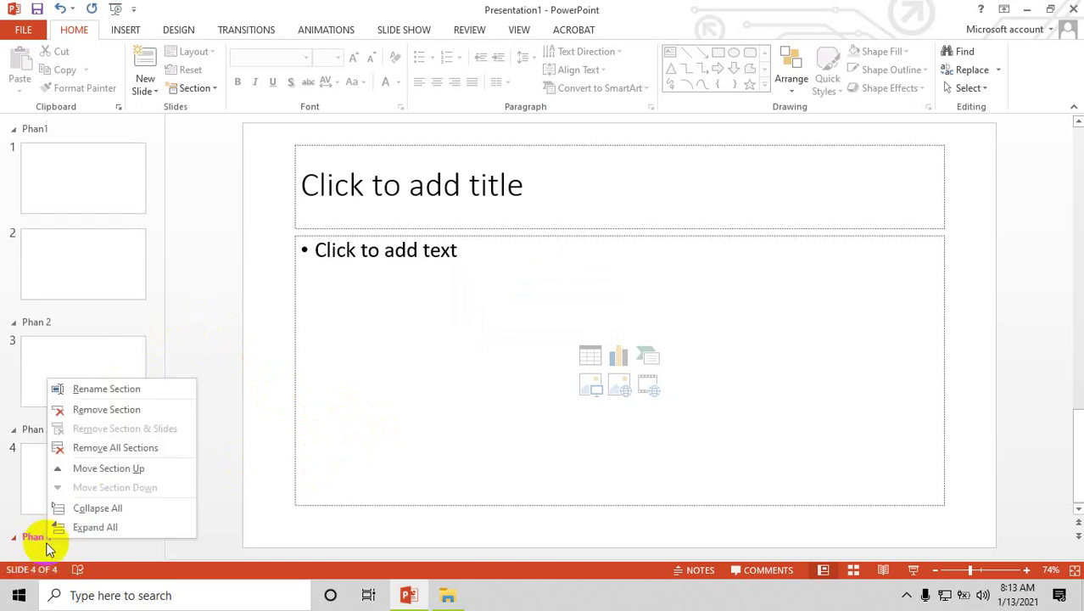
click(46, 546)
click(62, 550)
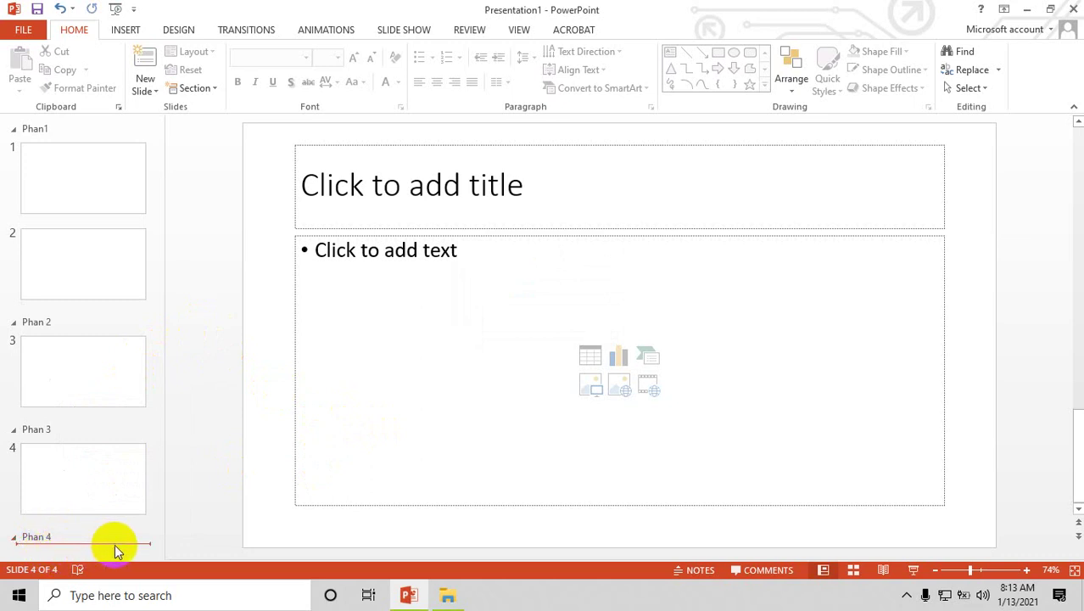
right_click(54, 548)
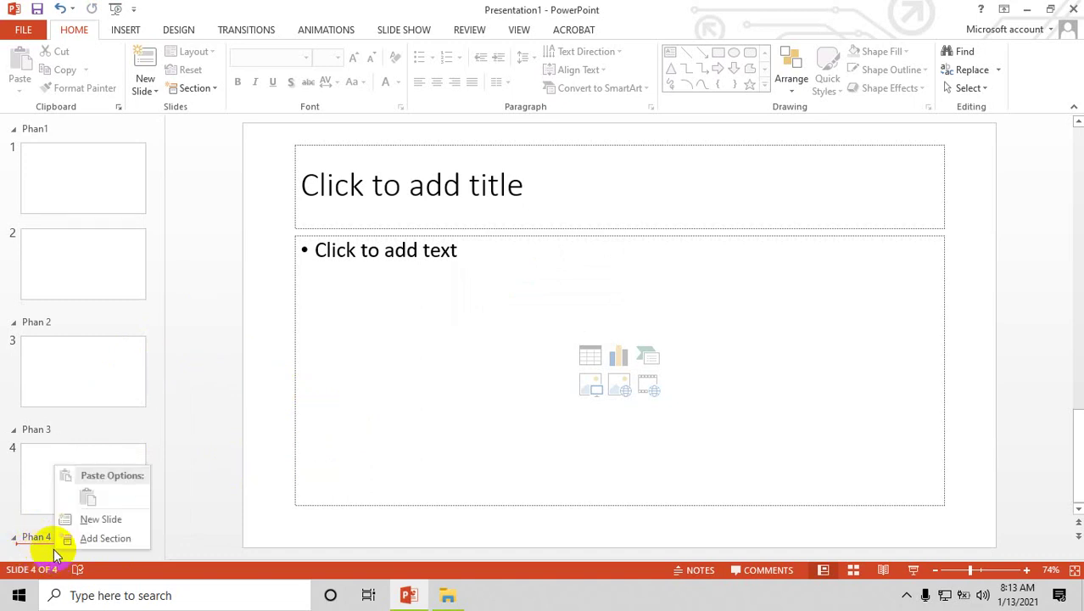
Step: Add two new Title and Content slides to the Phan 4 section
click(111, 518)
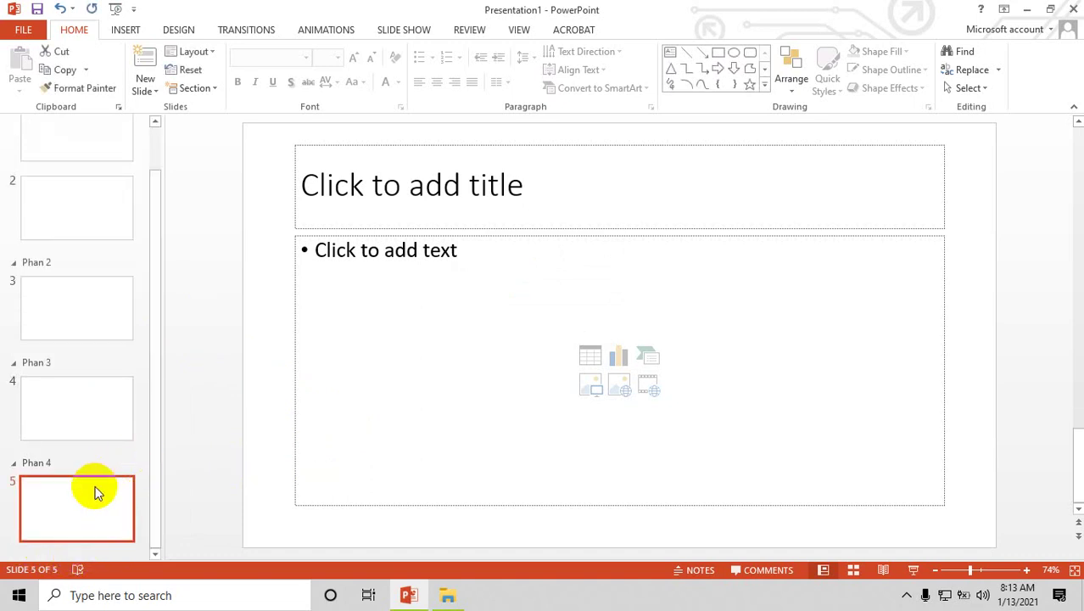
right_click(63, 530)
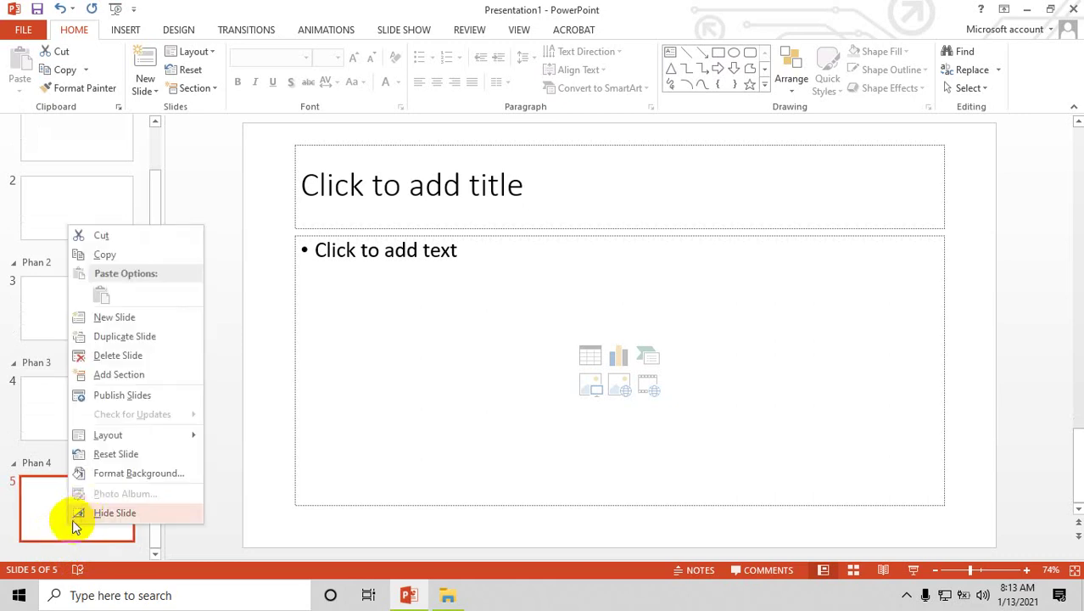
click(116, 318)
scroll(155, 390, up, 3)
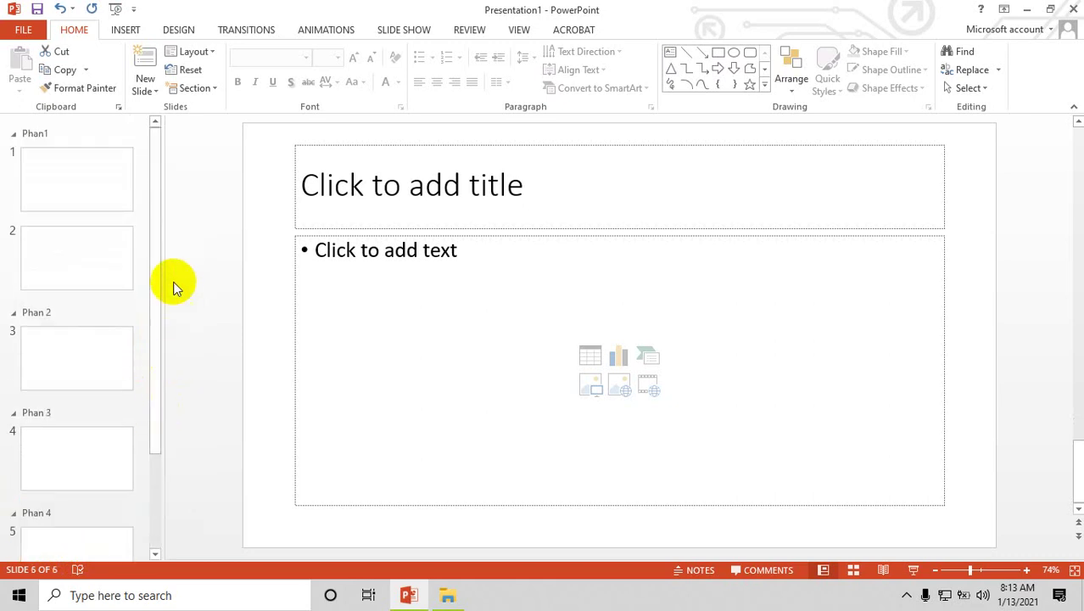
mouse_move(155, 273)
mouse_down()
mouse_move(155, 366)
mouse_move(183, 197)
mouse_move(181, 324)
mouse_move(190, 209)
mouse_up()
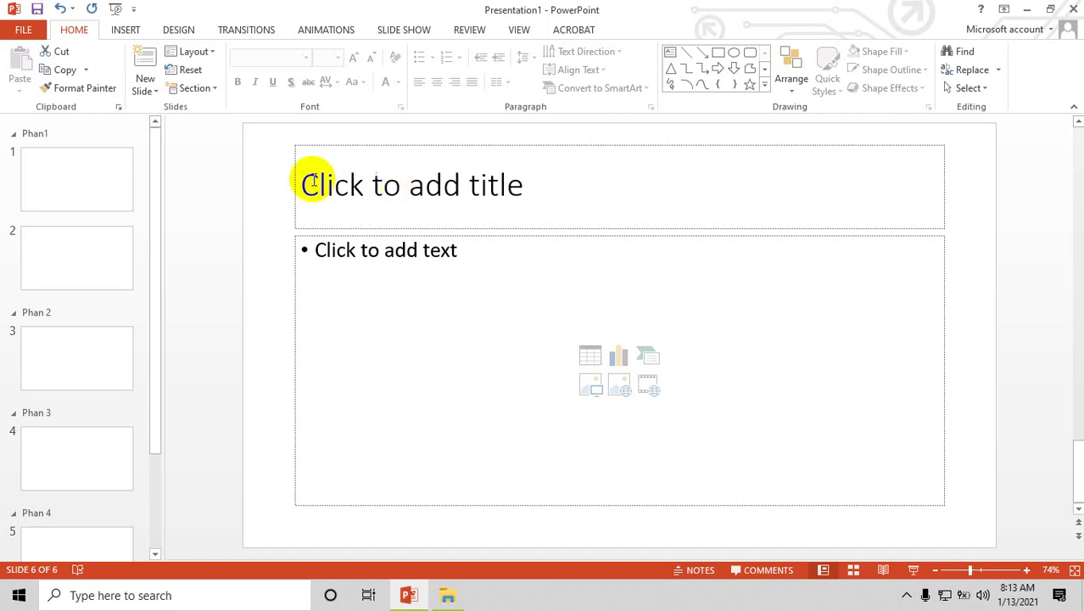
Step: Step through slides 1 to 5 in the editor to review them
click(70, 184)
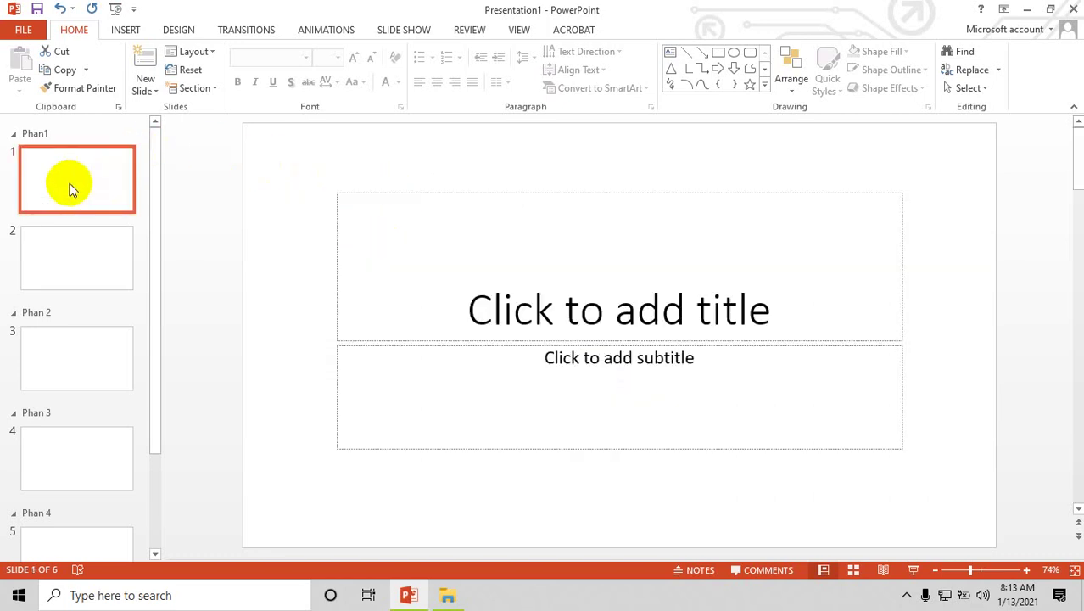
click(65, 259)
click(94, 357)
click(85, 460)
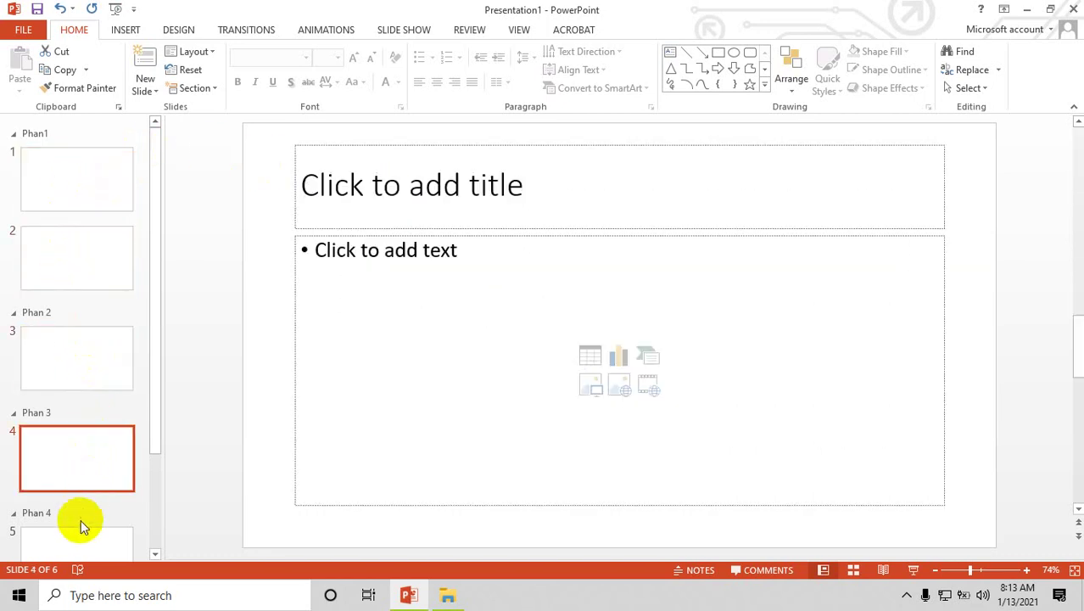
click(80, 534)
scroll(150, 200, up, 4)
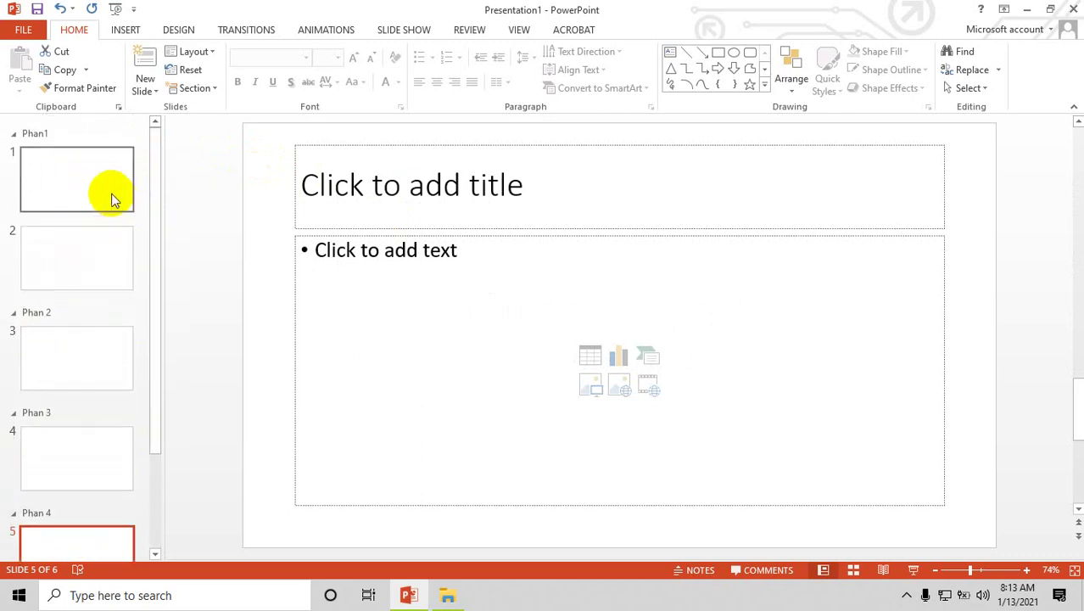
click(65, 179)
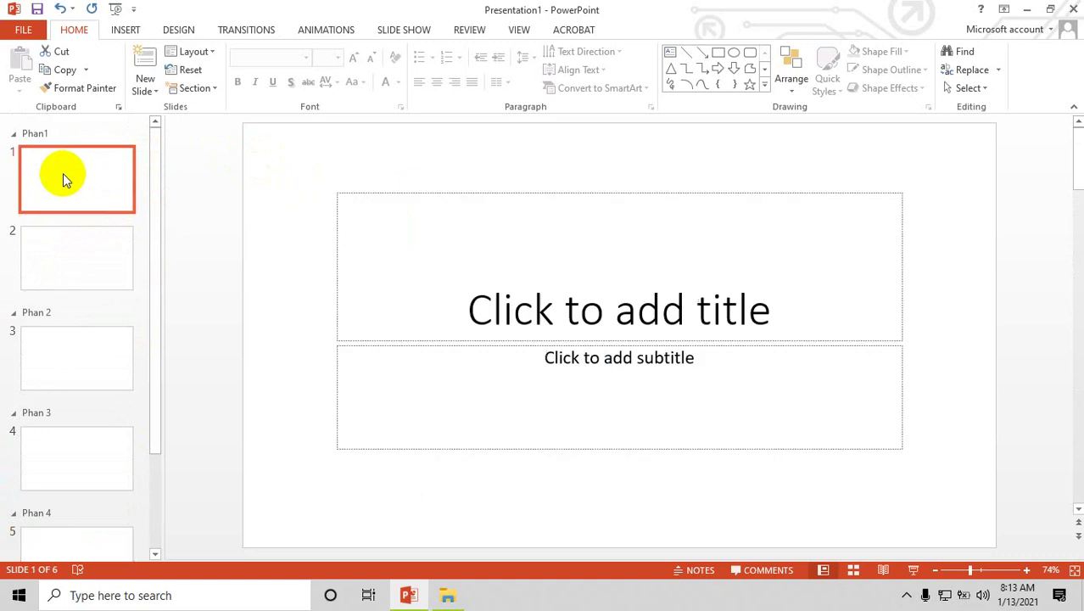
right_click(65, 178)
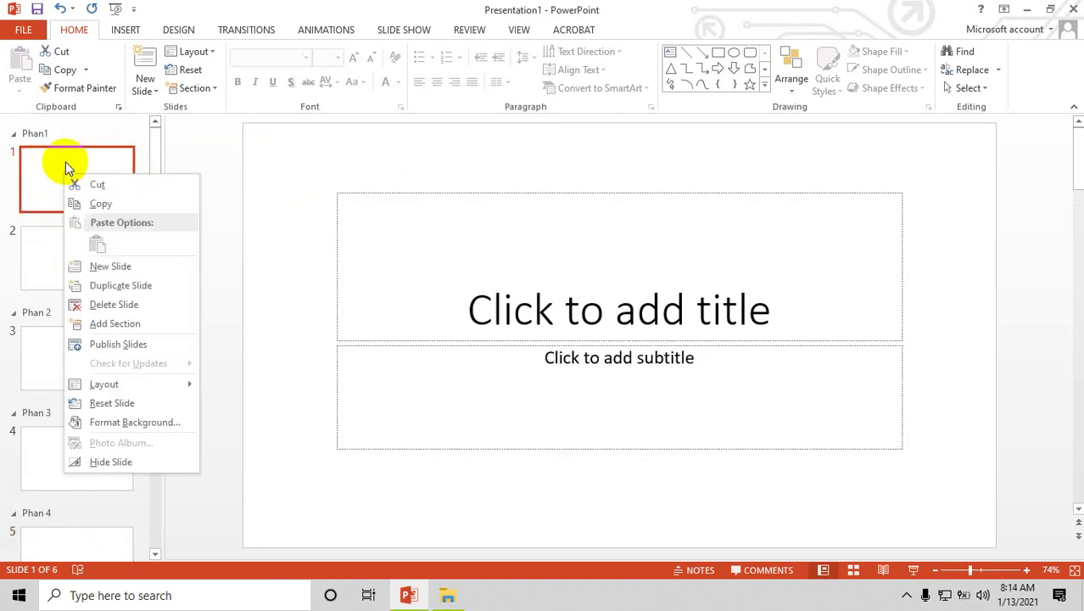
mouse_move(130, 383)
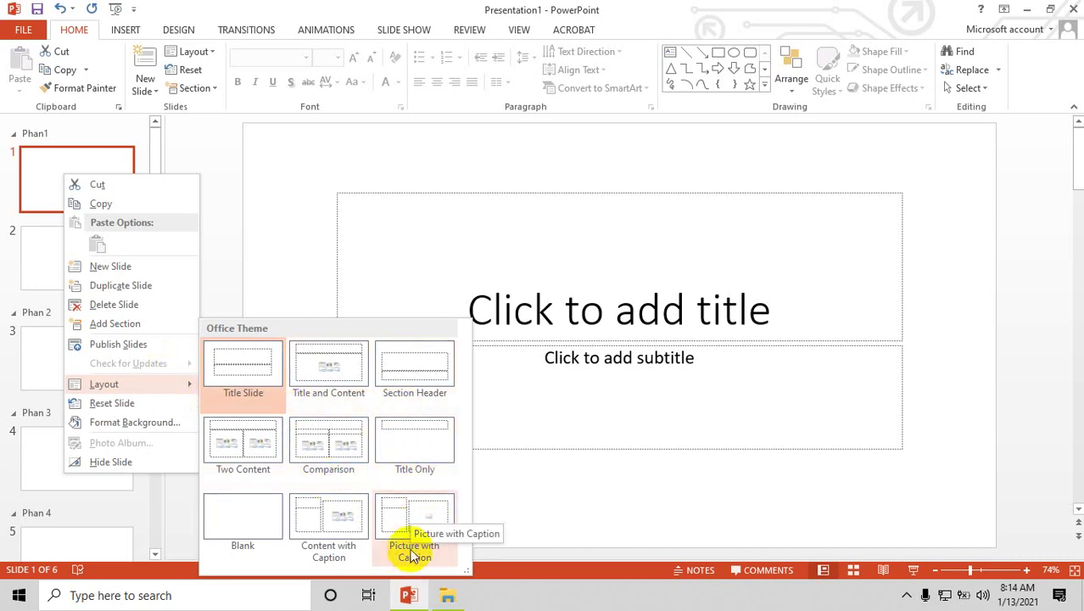
click(238, 375)
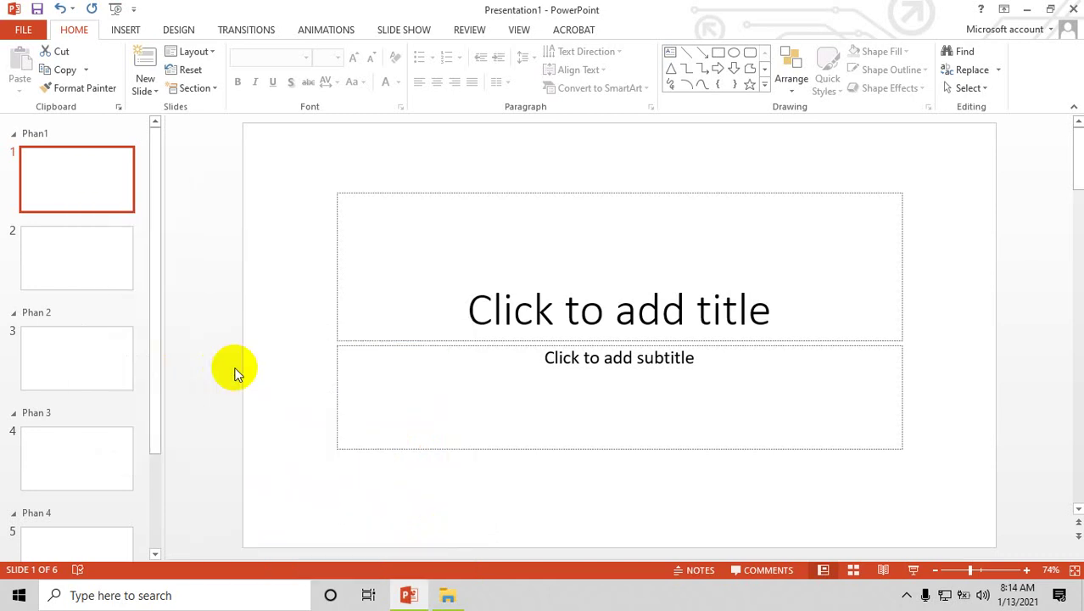
Step: Enable UniKey Vietnamese typing and enter the slide 1 title 'Tiêu đề lớn'
click(736, 311)
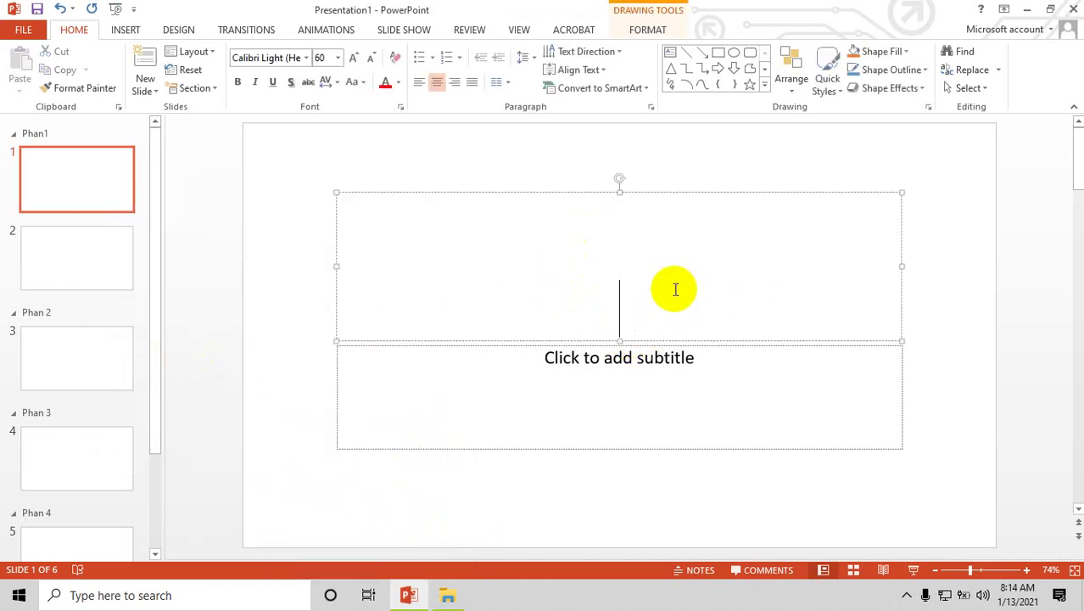
text(Ti)
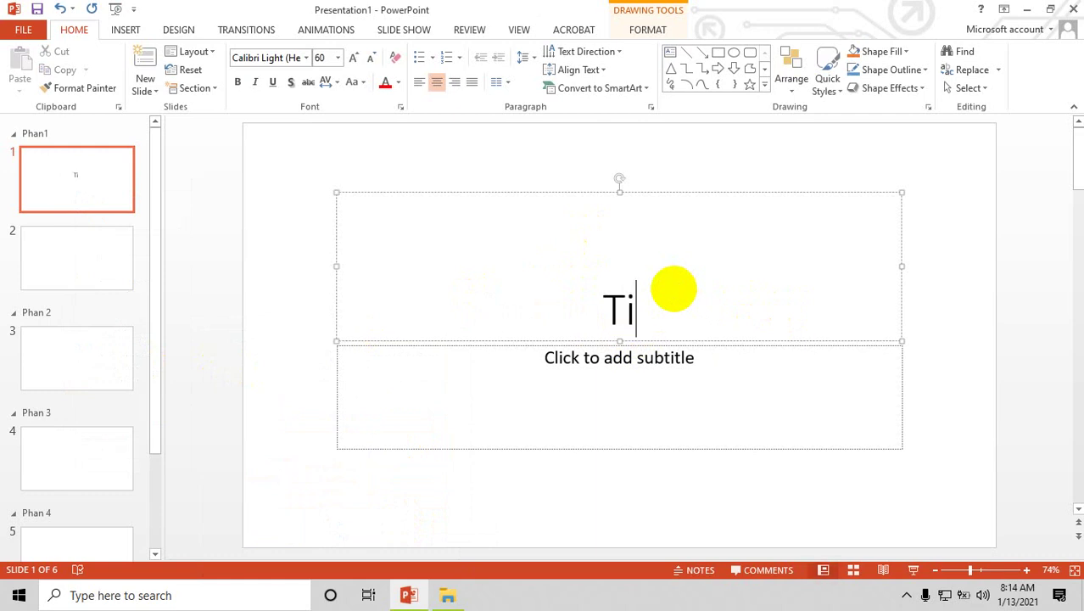
text(ee)
key(BackSpace)
key(BackSpace)
key(BackSpace)
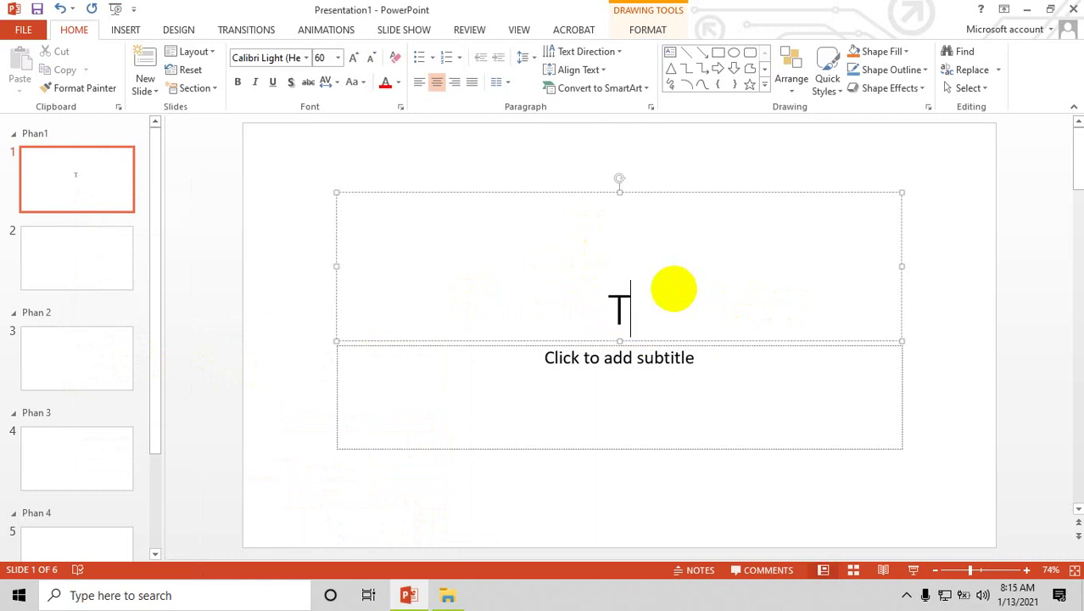
click(1039, 9)
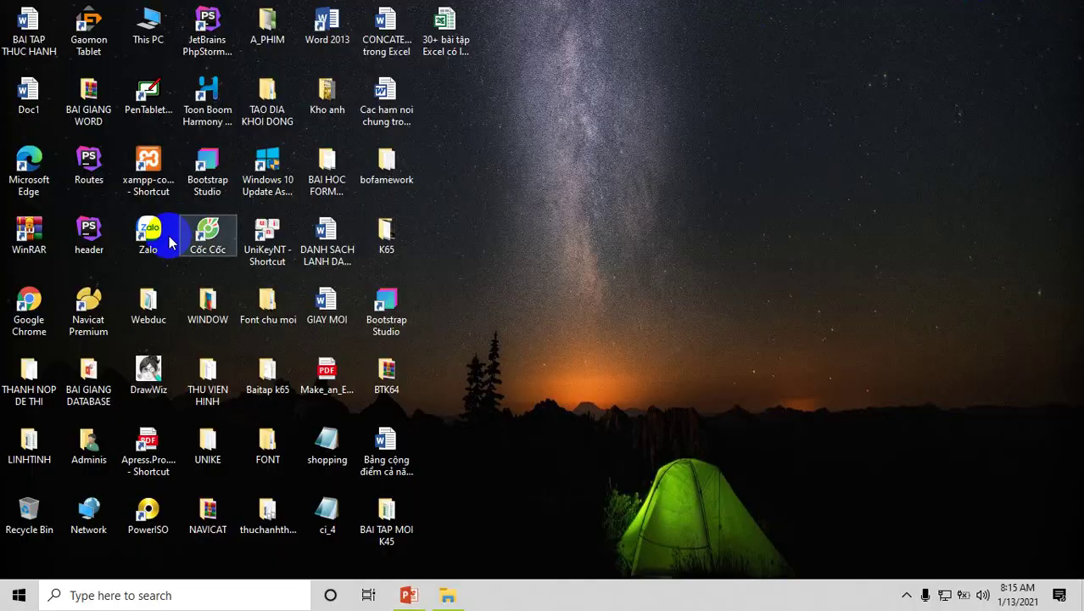
double_click(310, 221)
click(636, 153)
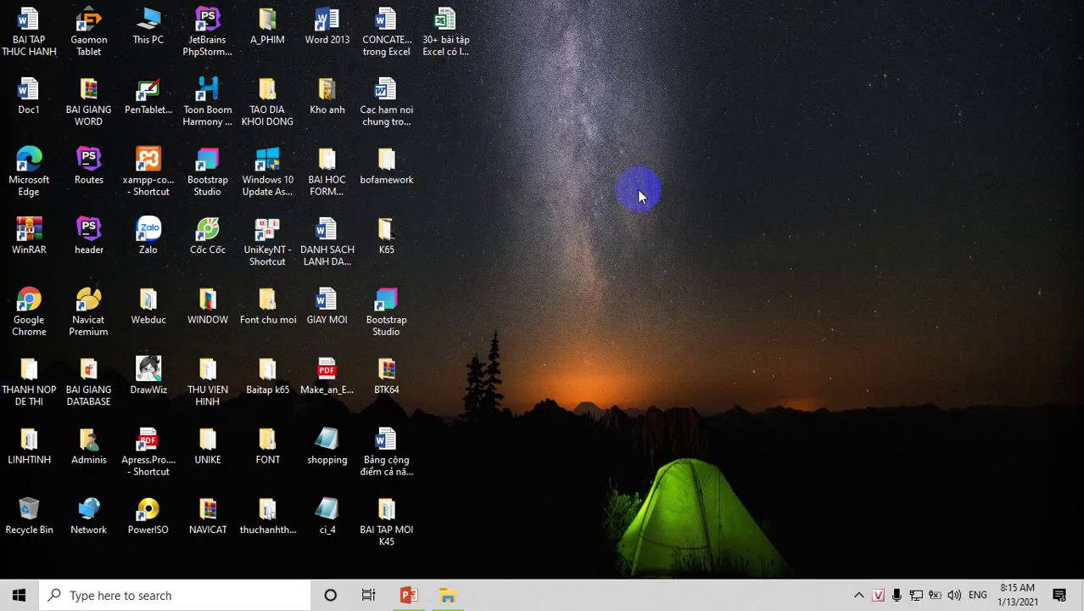
click(409, 595)
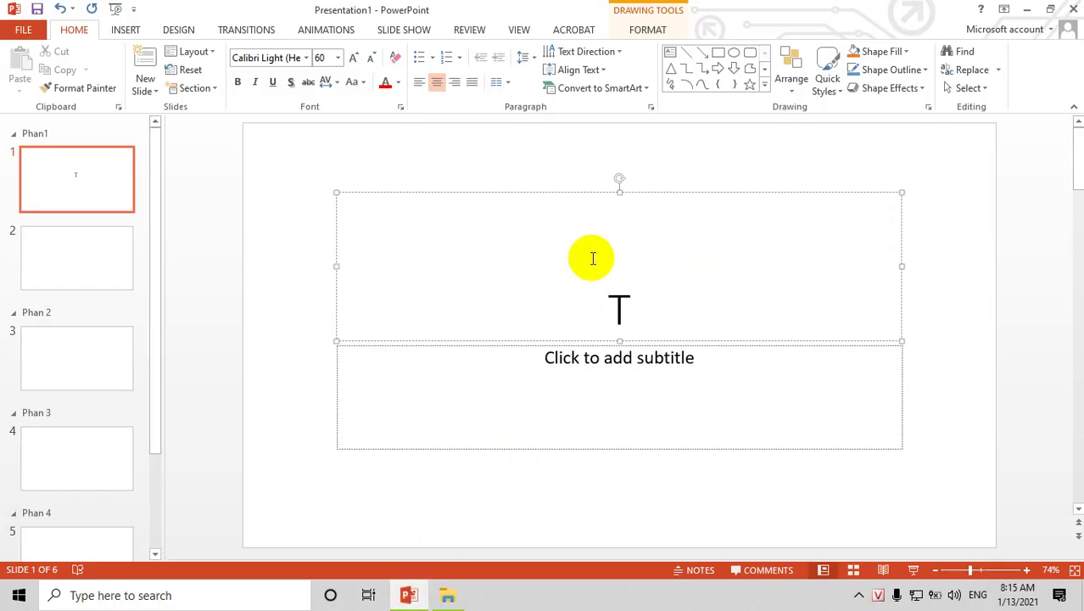
text(ieeu đ)
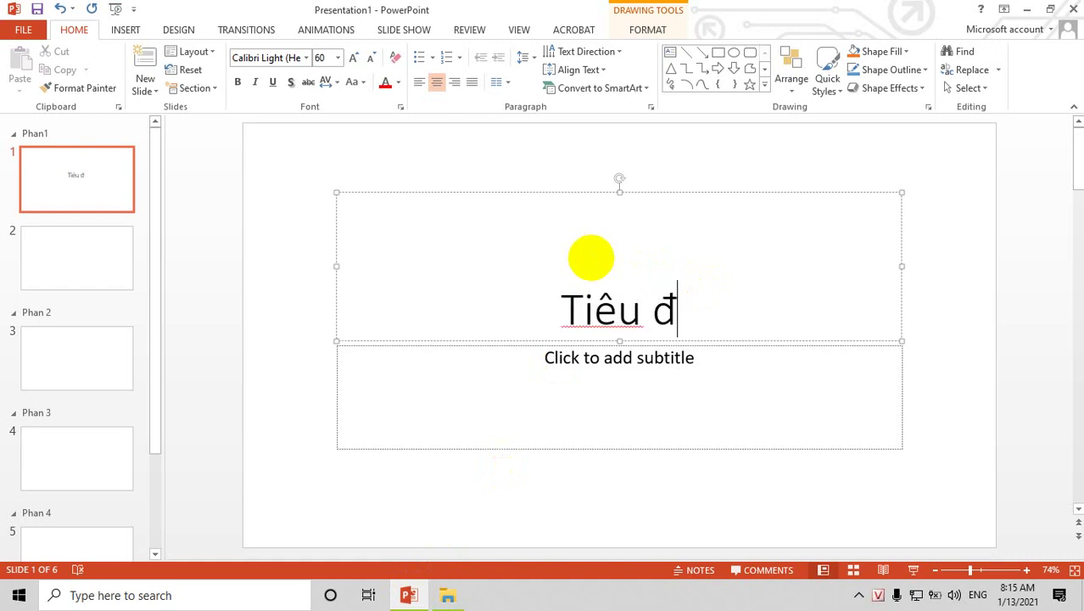
text(ề)
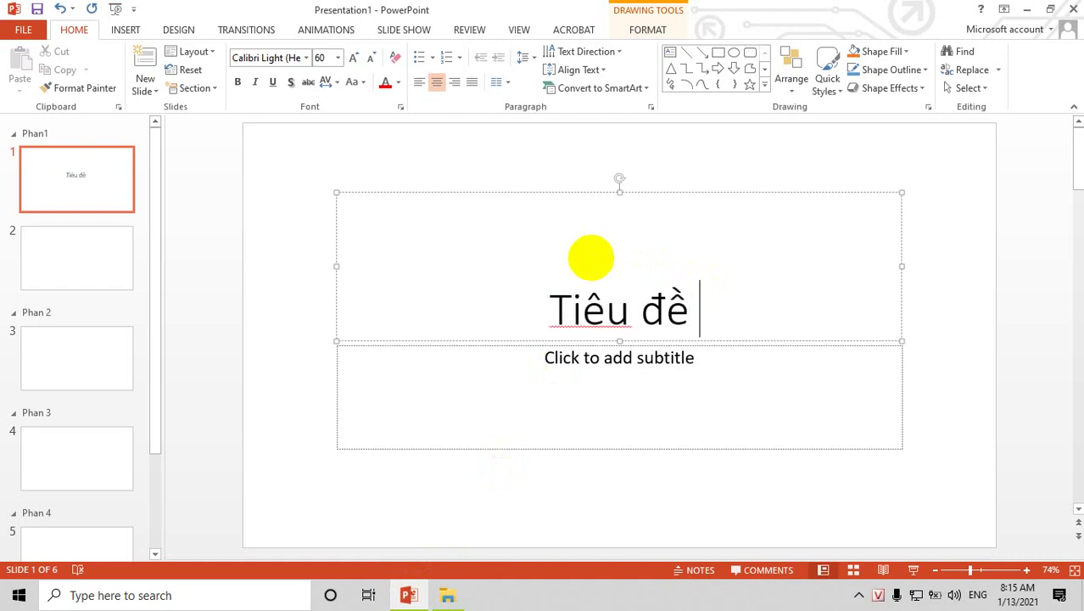
text( lơn)
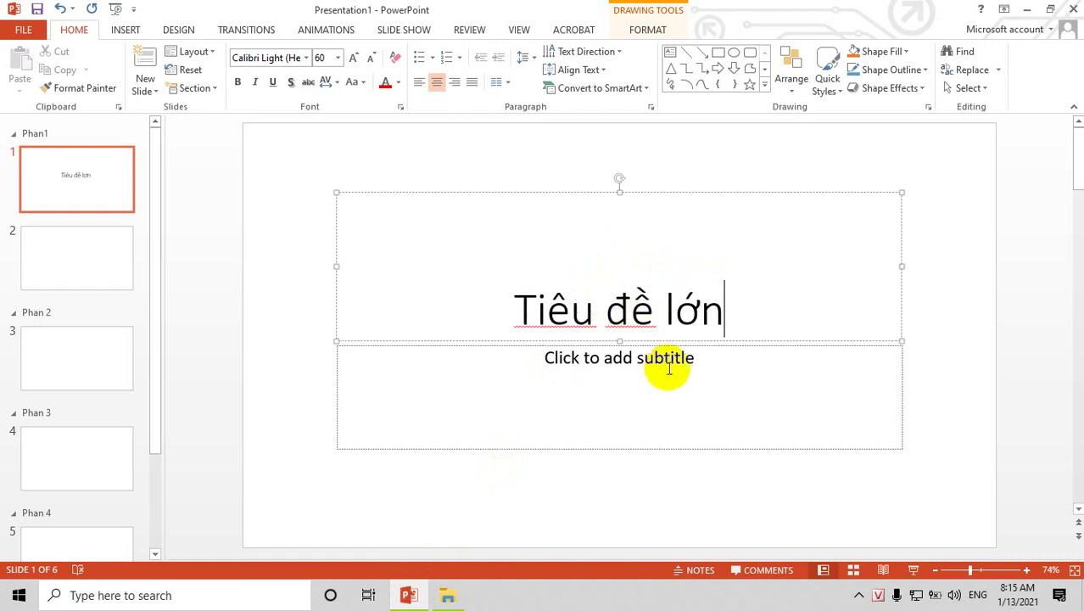
Step: Enter the slide 1 subtitle 'Tiêu đề nhỏ'
click(704, 356)
text(Ti)
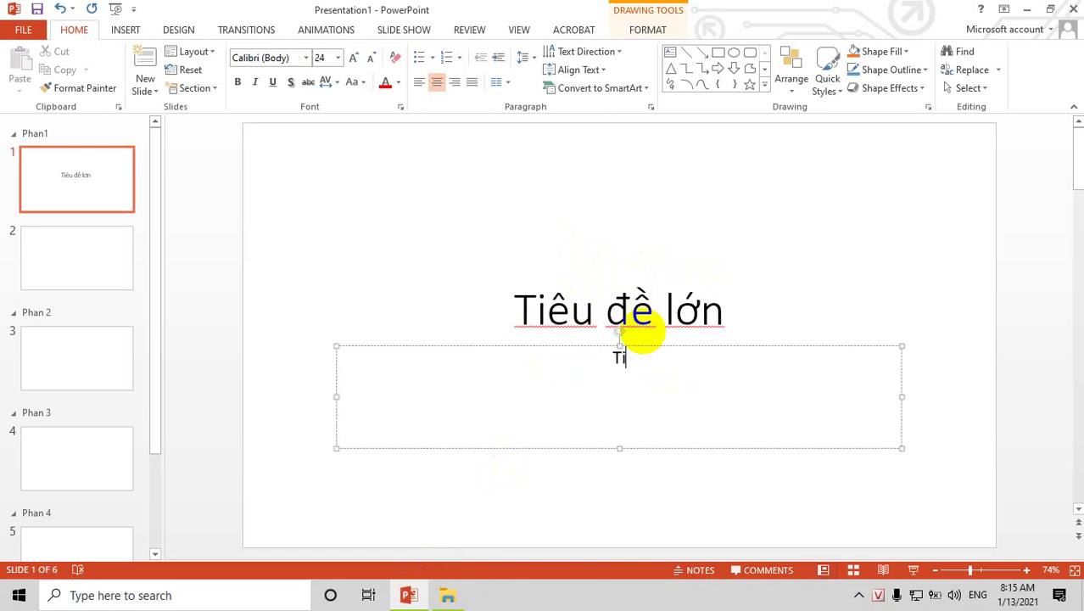
text(êu đề)
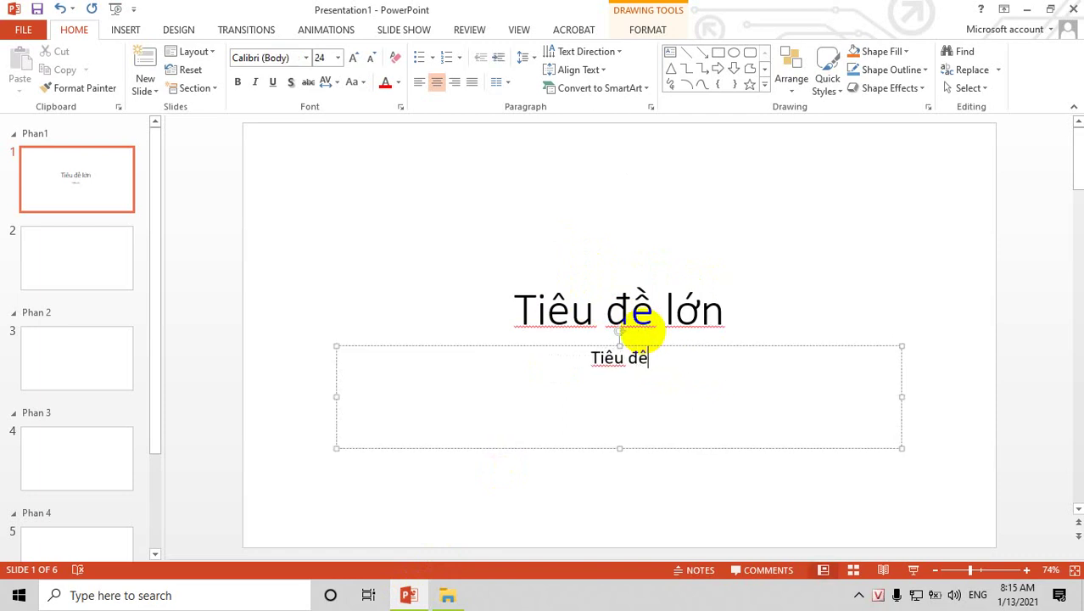
text( nho)
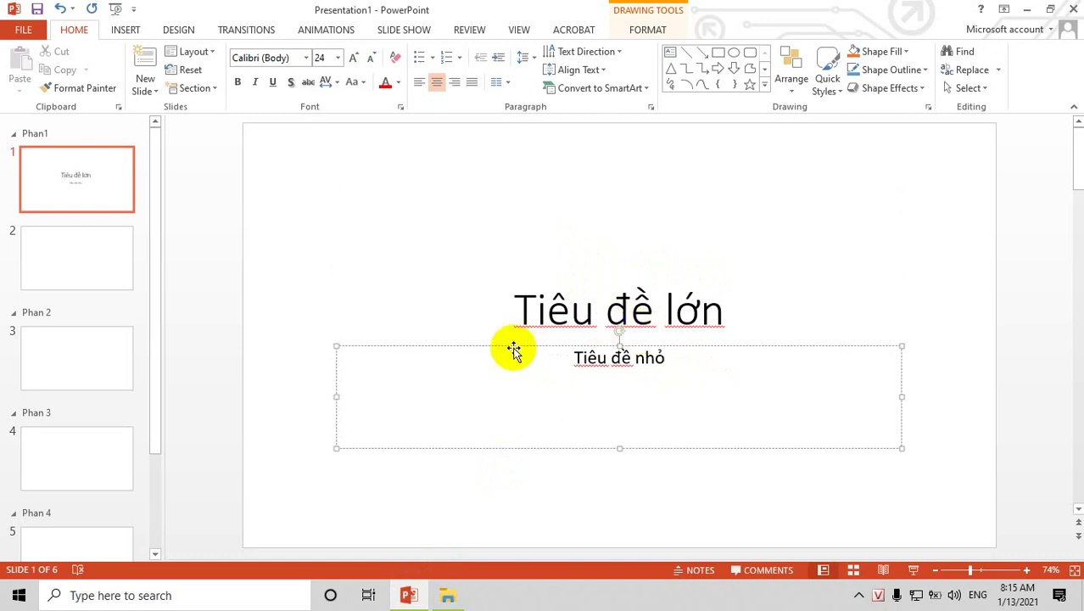
click(222, 356)
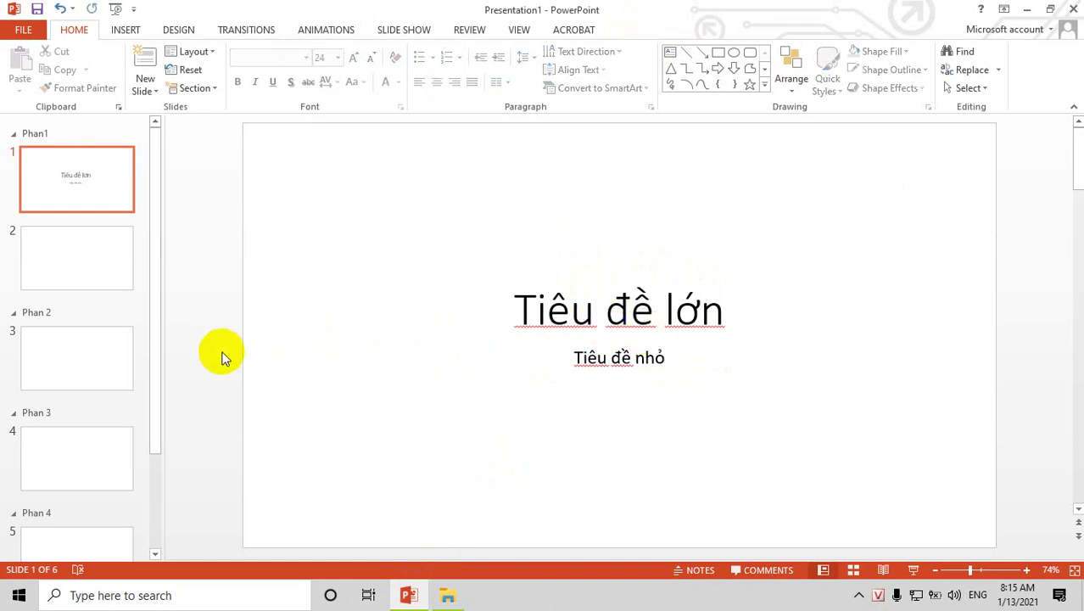
click(610, 358)
click(503, 305)
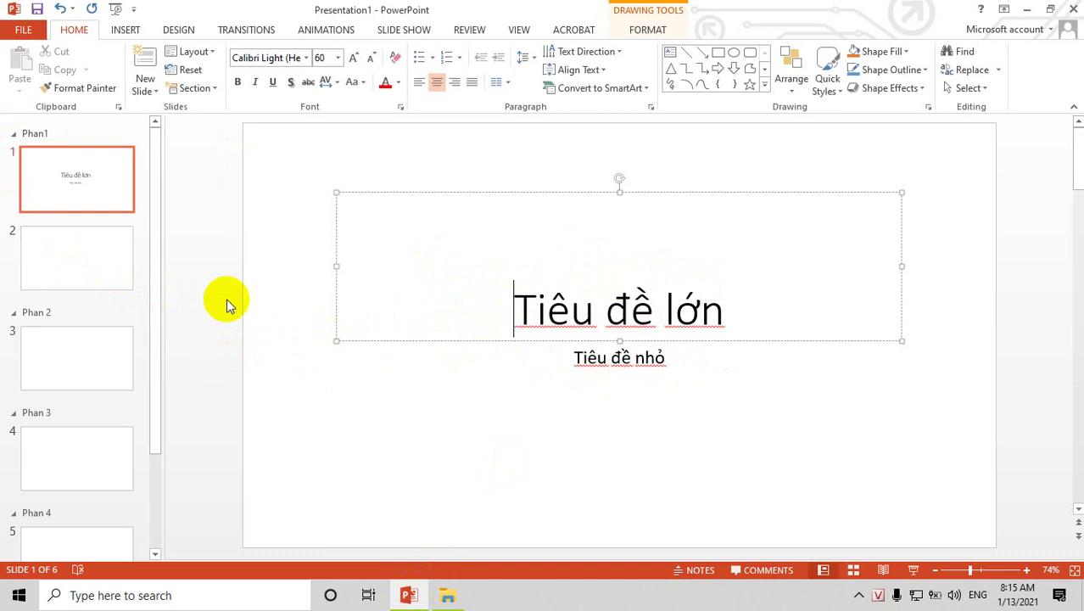
Step: Change slide 2 to the Title and Content layout
click(151, 234)
scroll(146, 319, down, 2)
scroll(146, 319, up, 2)
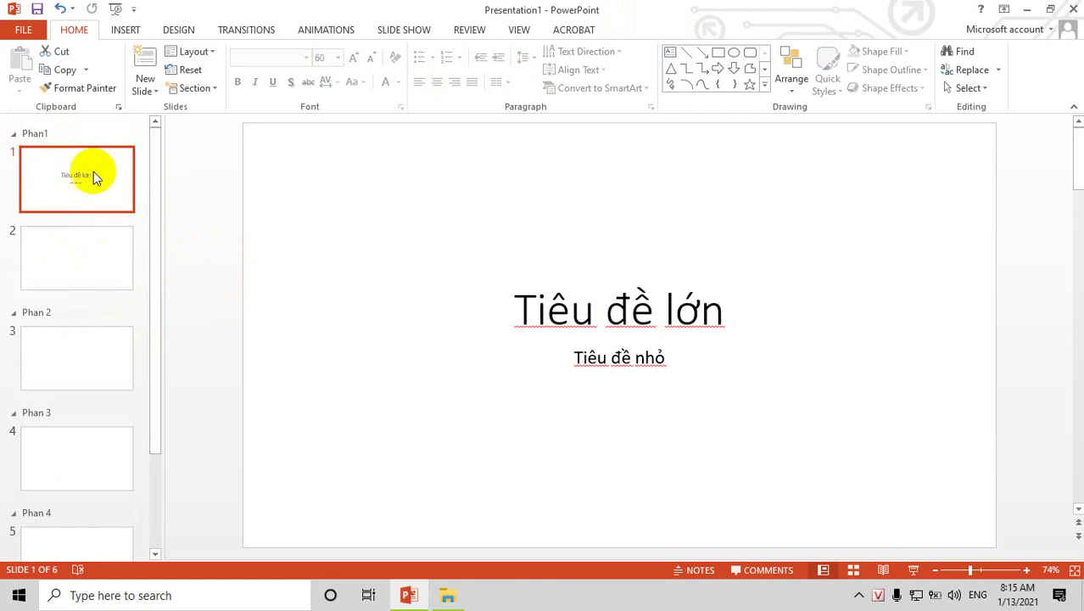
click(66, 257)
right_click(63, 256)
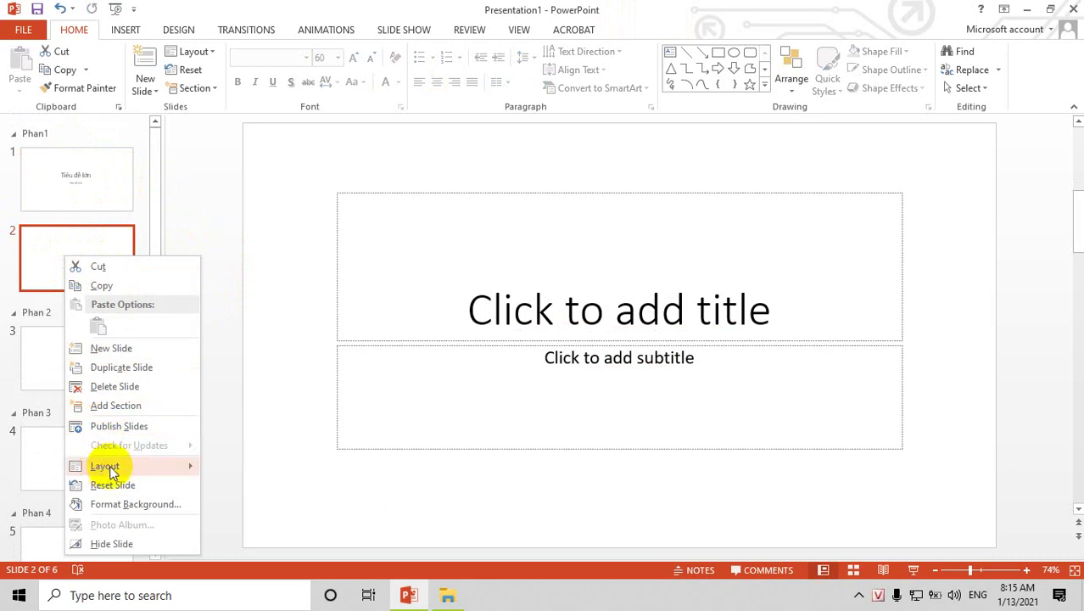
mouse_move(112, 468)
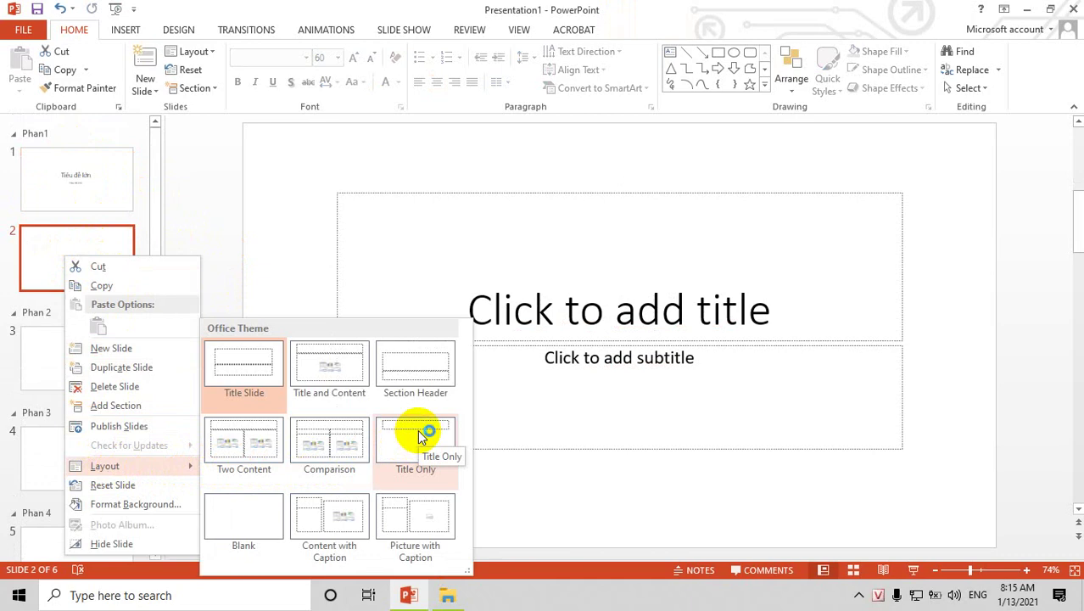
click(324, 369)
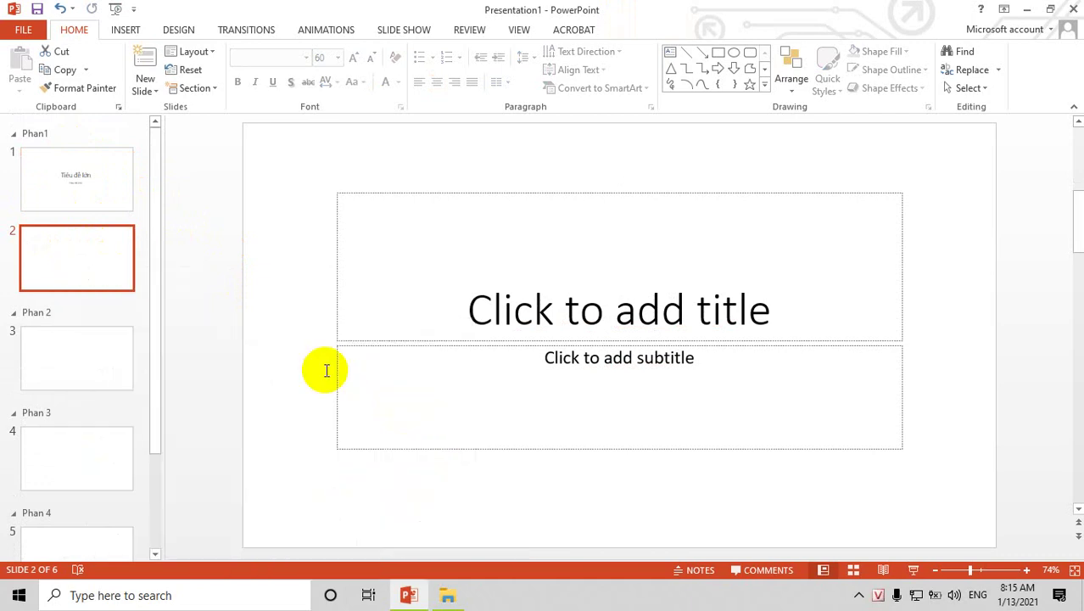
Step: Title slide 2 'Phần trình bày' and add the bullet 'Nội dung trình bày'
click(531, 179)
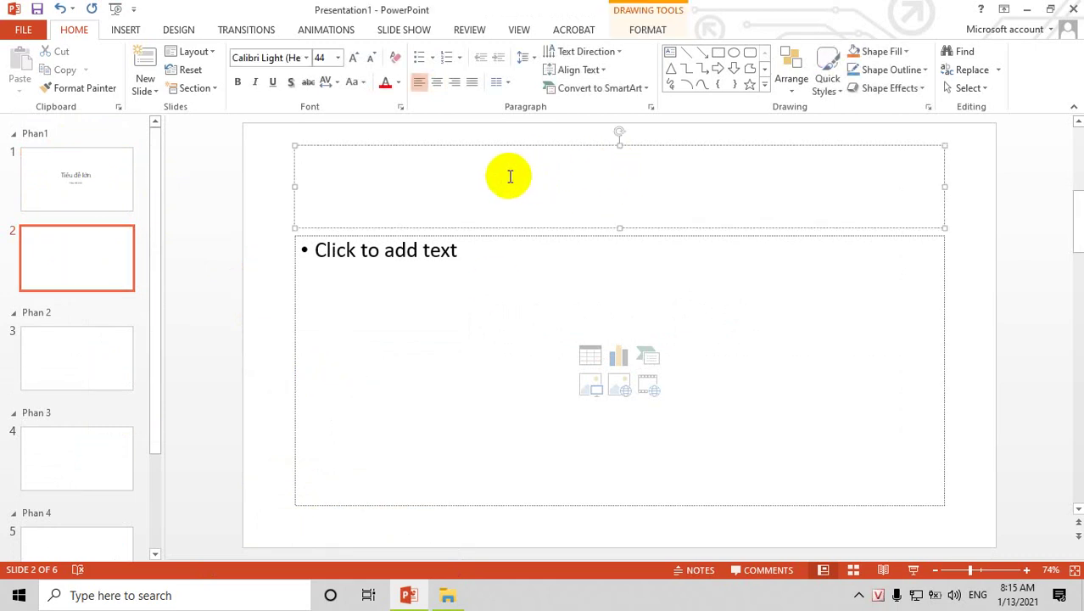
text(T)
key(BackSpace)
text(Phaần )
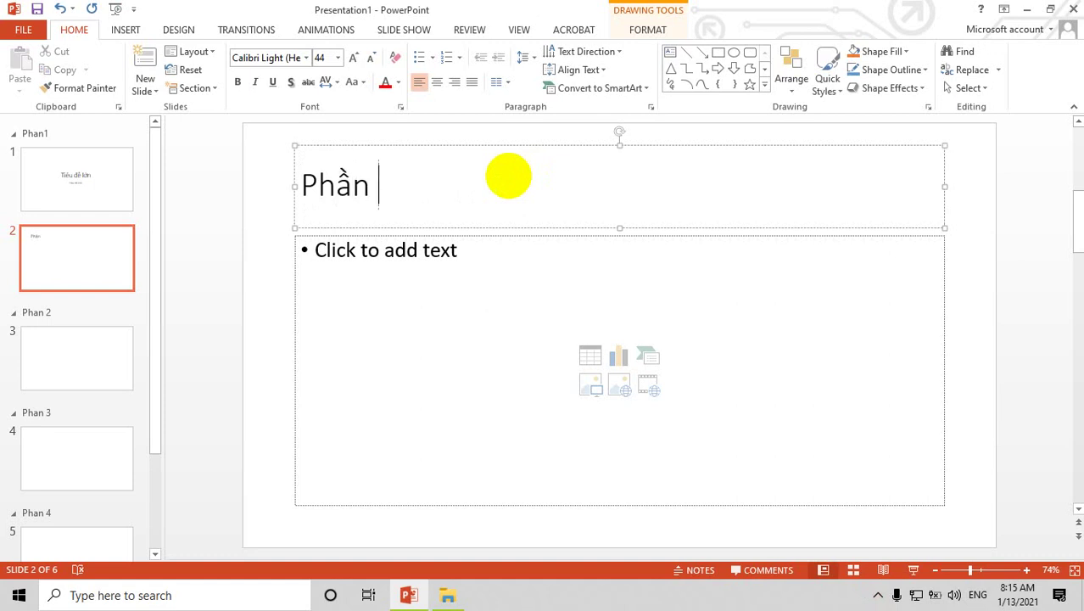
text(trinh )
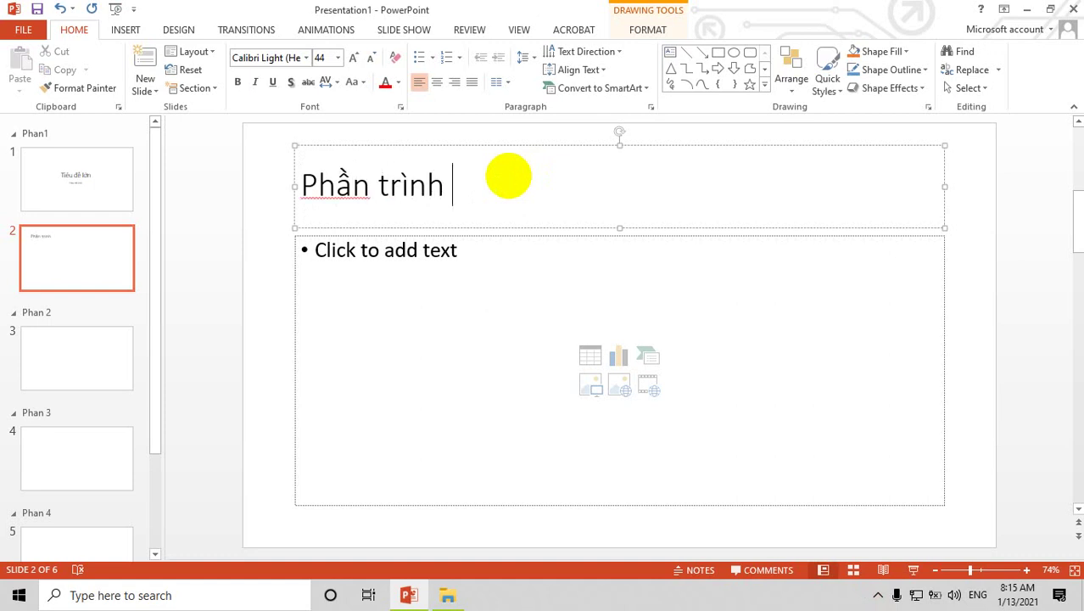
text(bay)
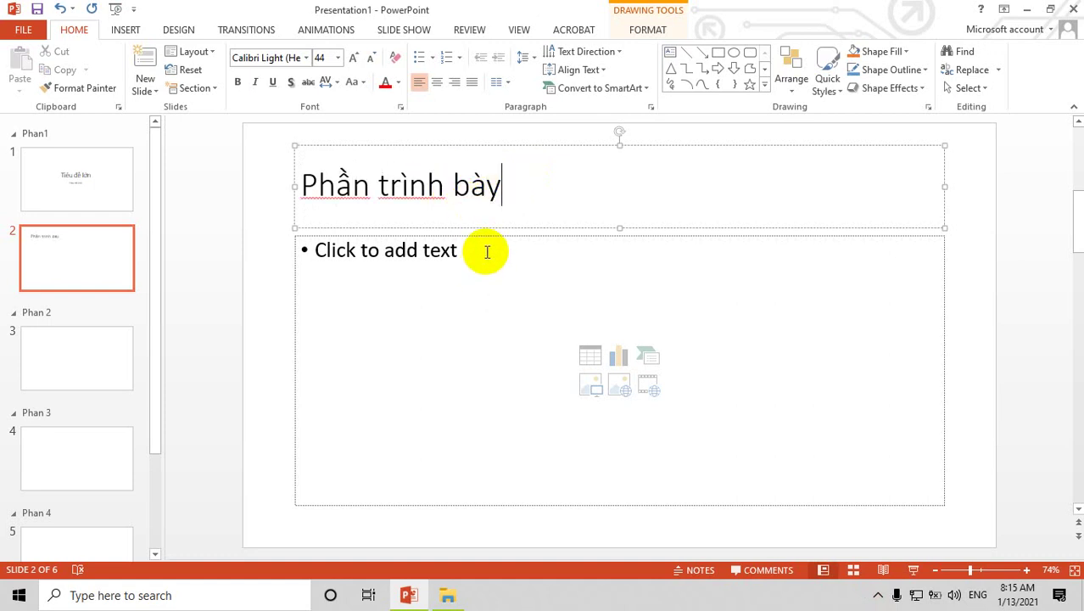
click(487, 250)
text(Nôi)
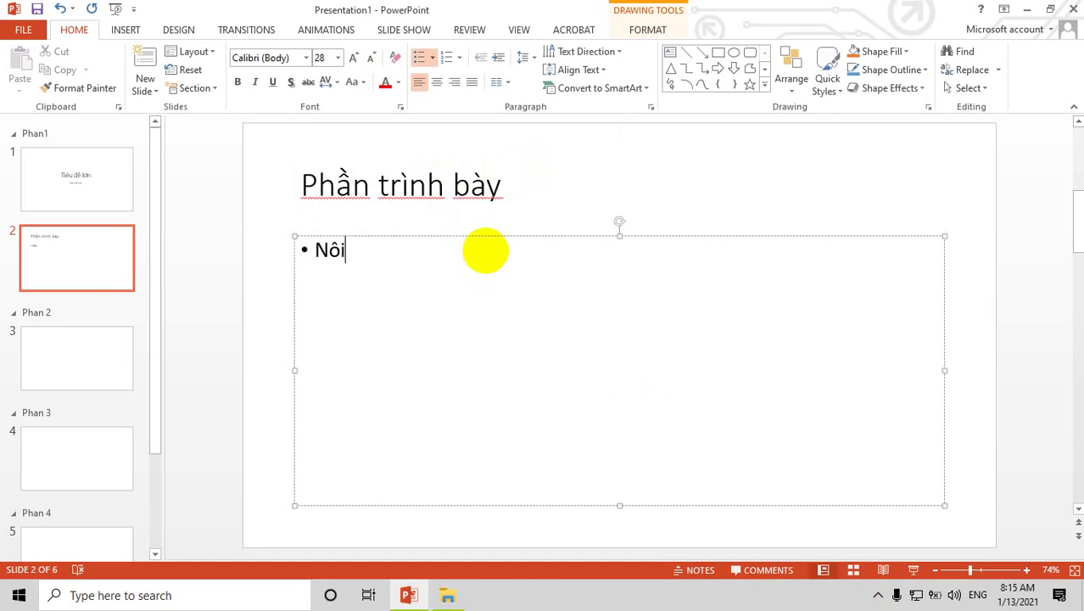
text(dung t)
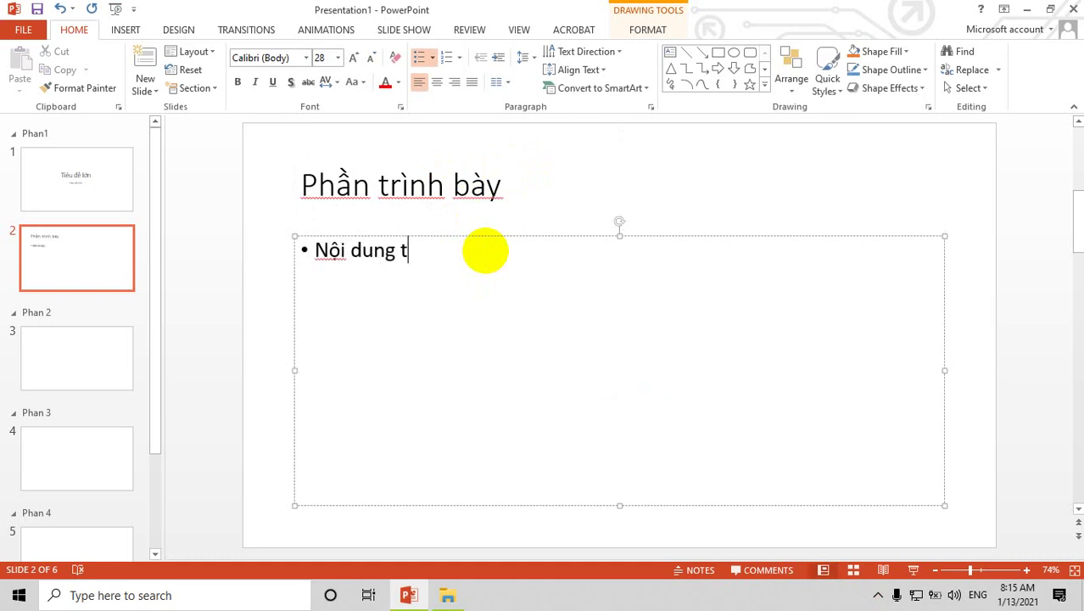
text(rinhf bay)
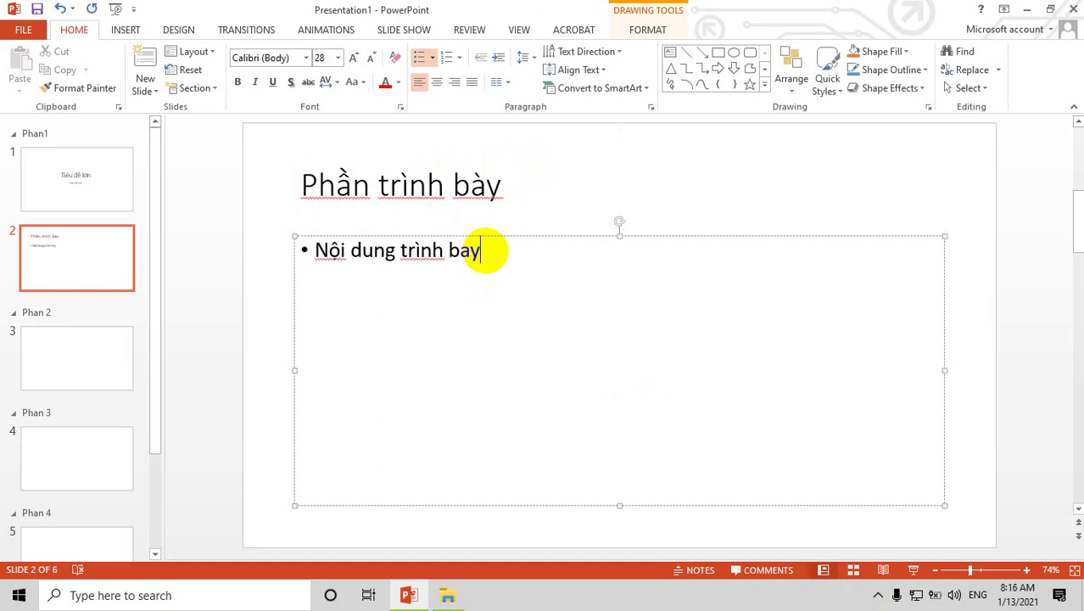
click(220, 347)
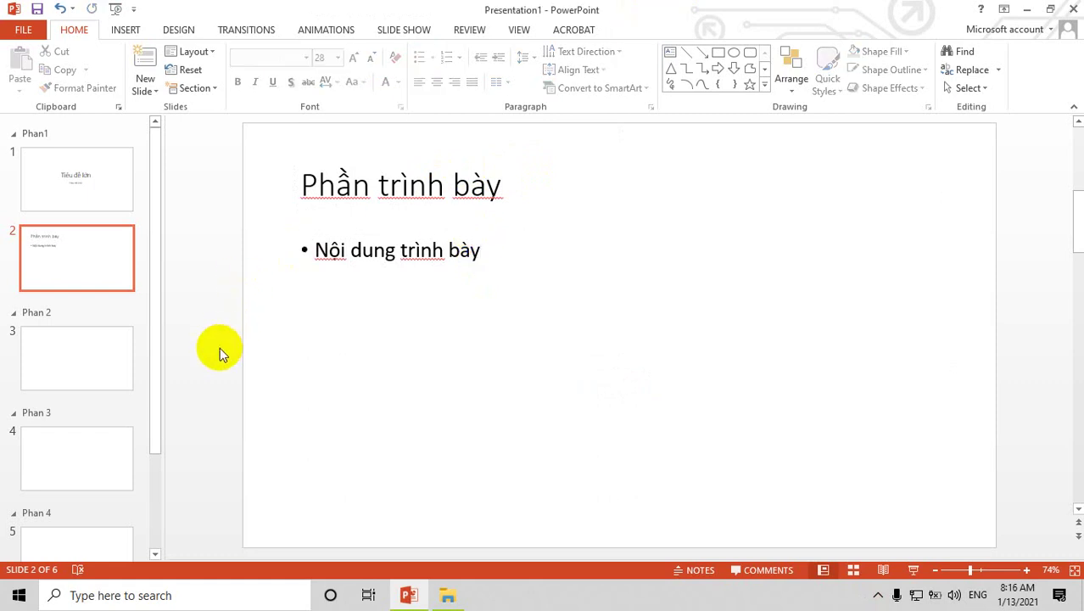
Step: Apply the Comparison layout to slide 3 and title it 'Mục thứ 2'
click(100, 357)
right_click(100, 357)
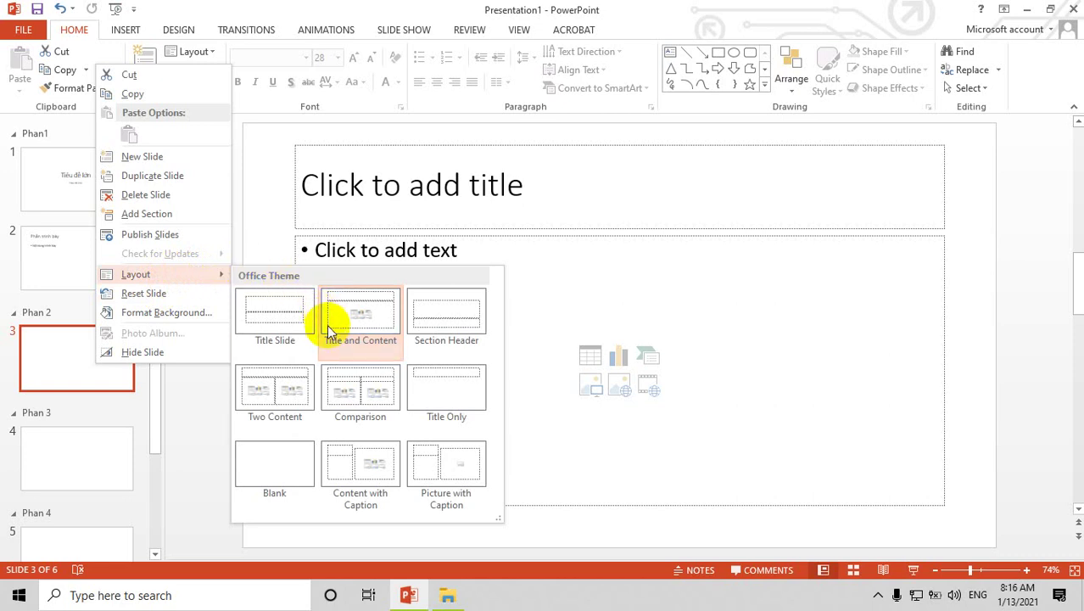
click(360, 392)
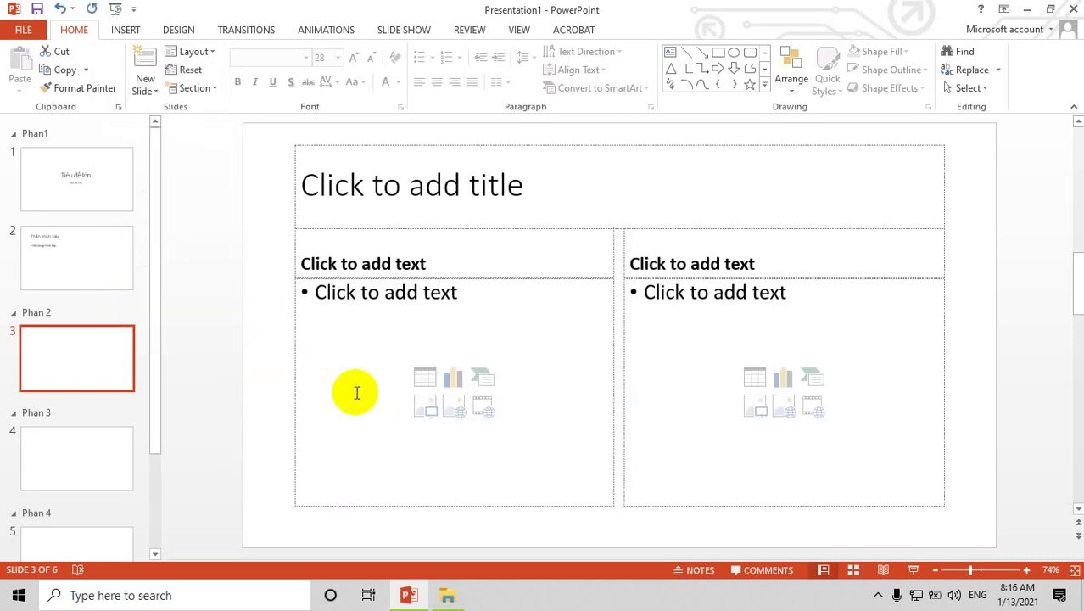
click(537, 178)
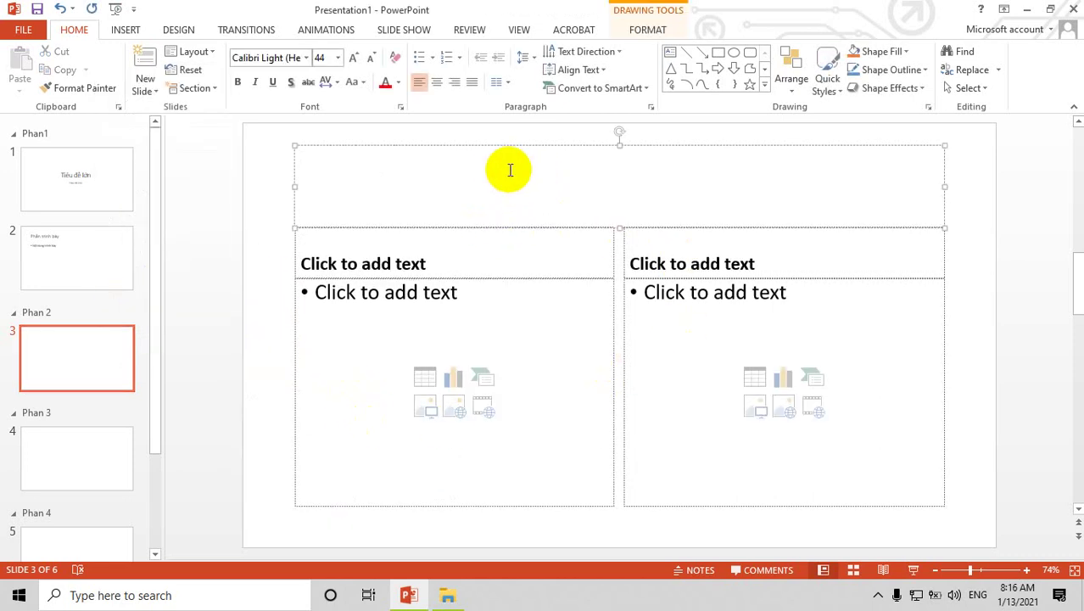
text(Mu)
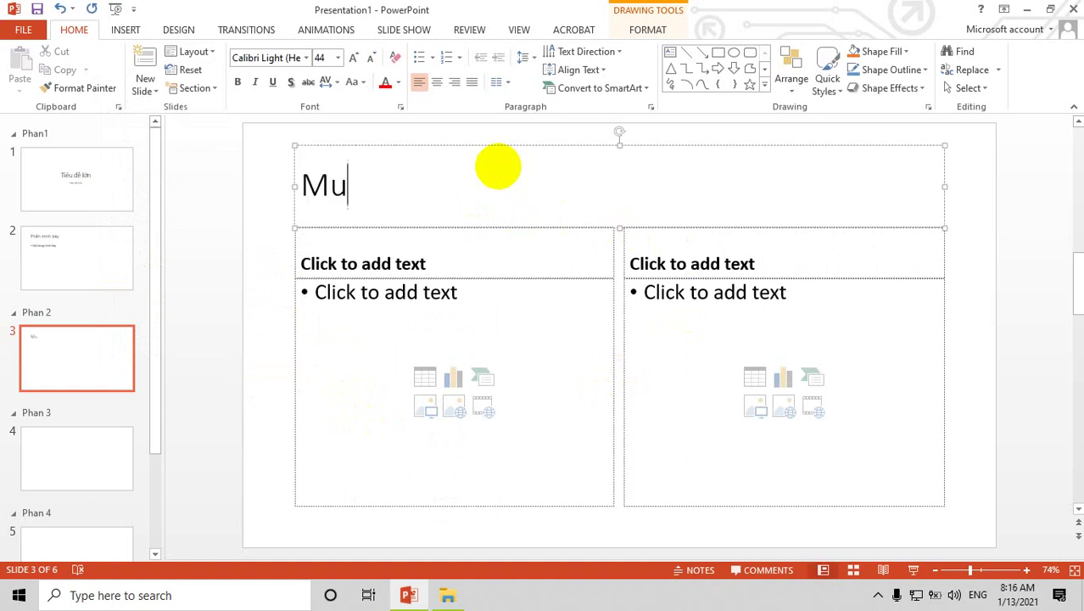
text( thư)
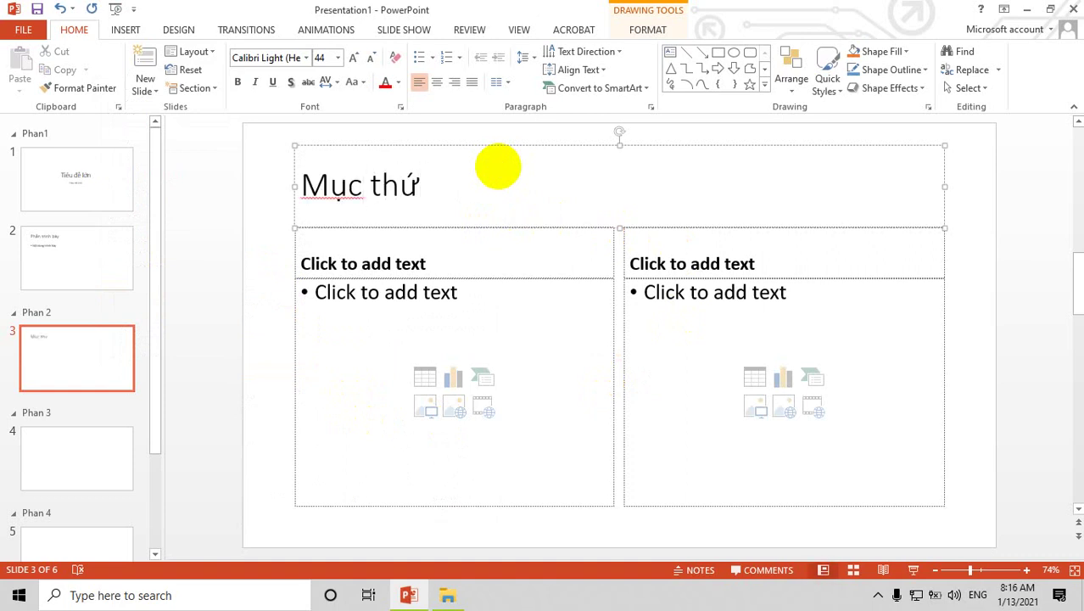
text( 2)
Step: Write the left and right column headings on slide 3
click(458, 266)
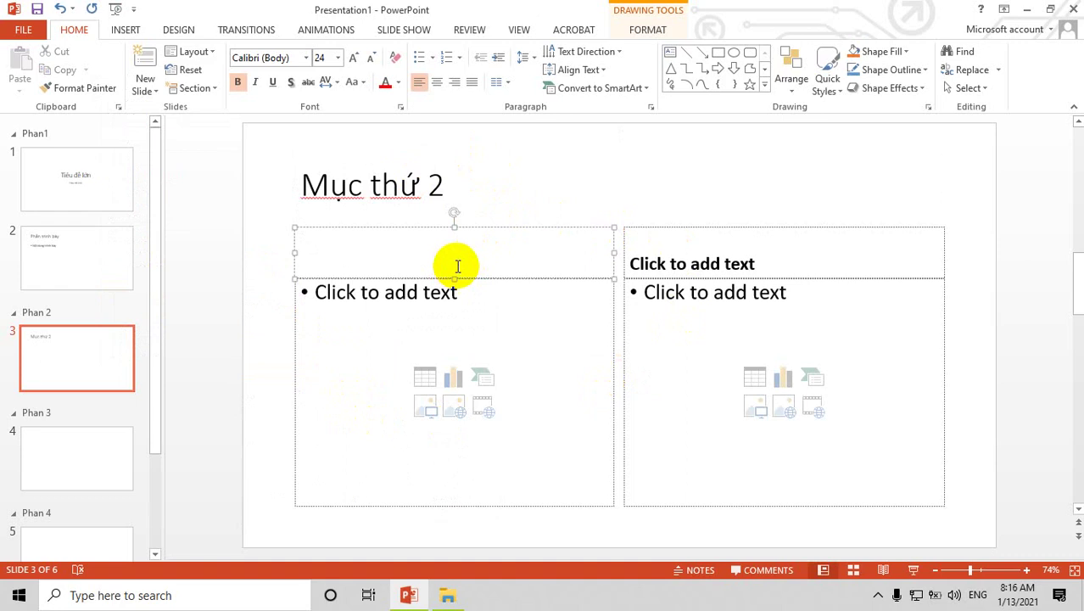
text(Nô)
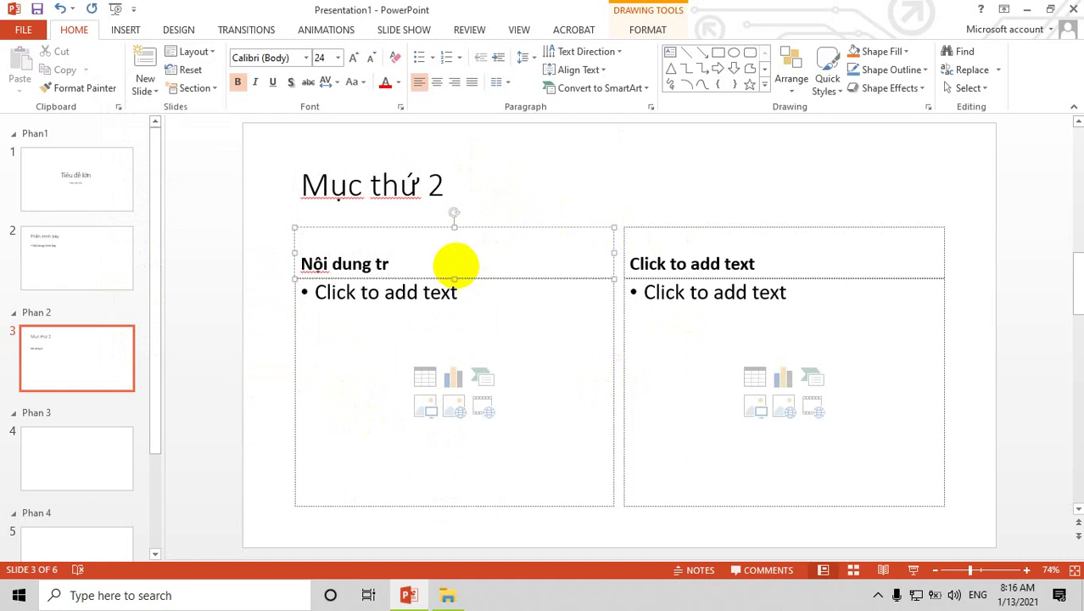
text(bay)
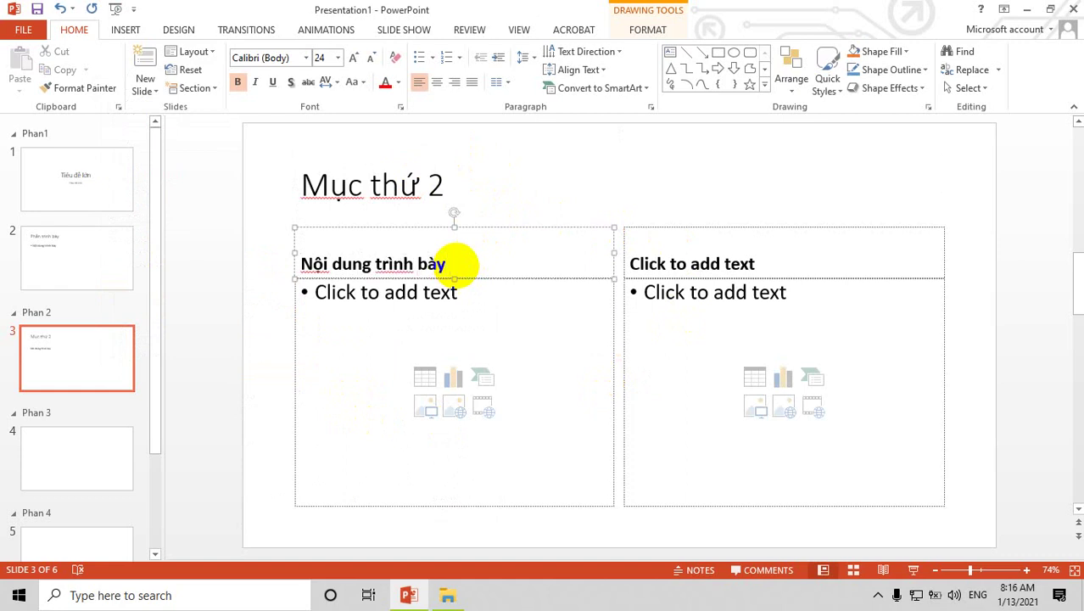
text( 1)
click(777, 254)
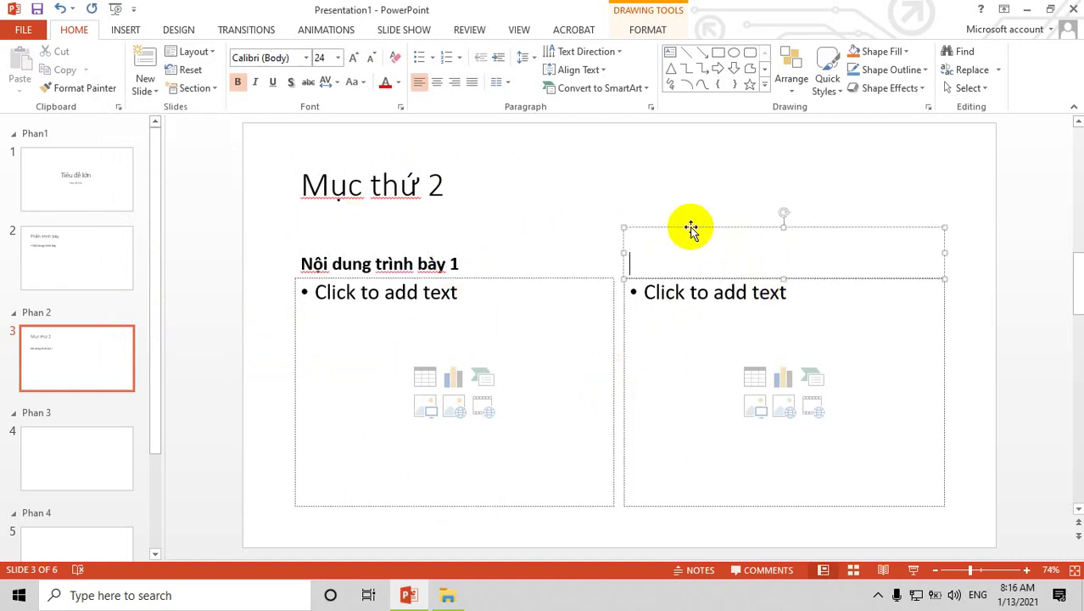
text(Nô)
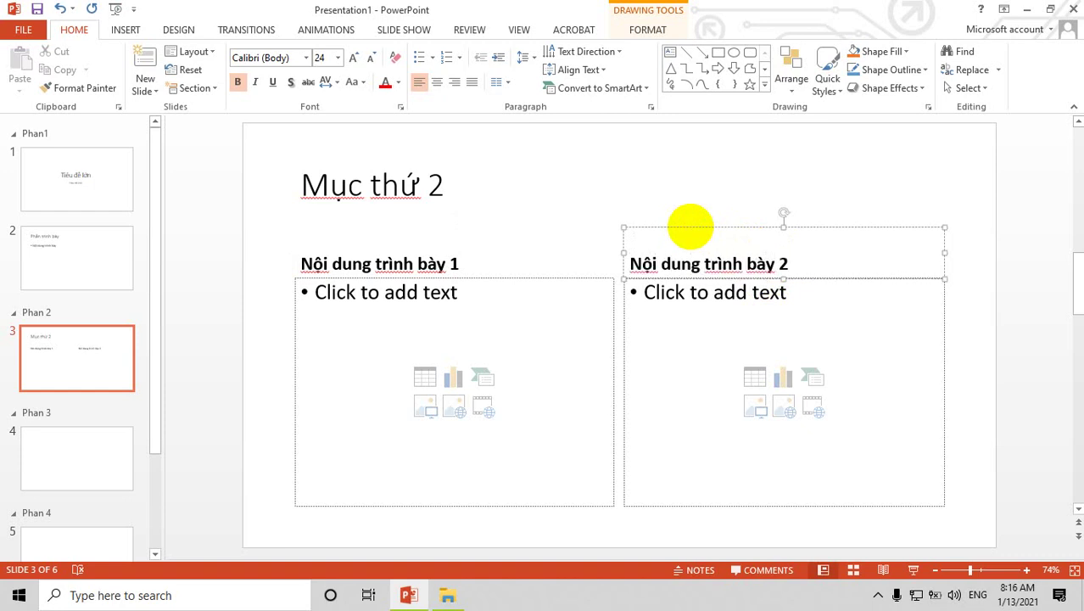
Step: Fill in the bullet text under both columns, then reselect slide 3
click(530, 299)
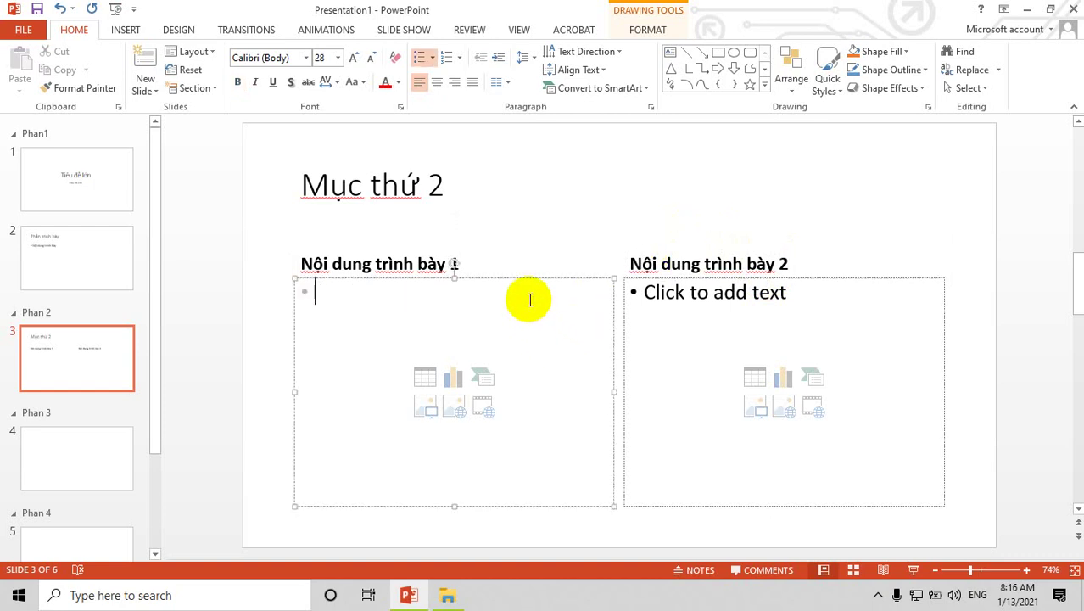
text(No)
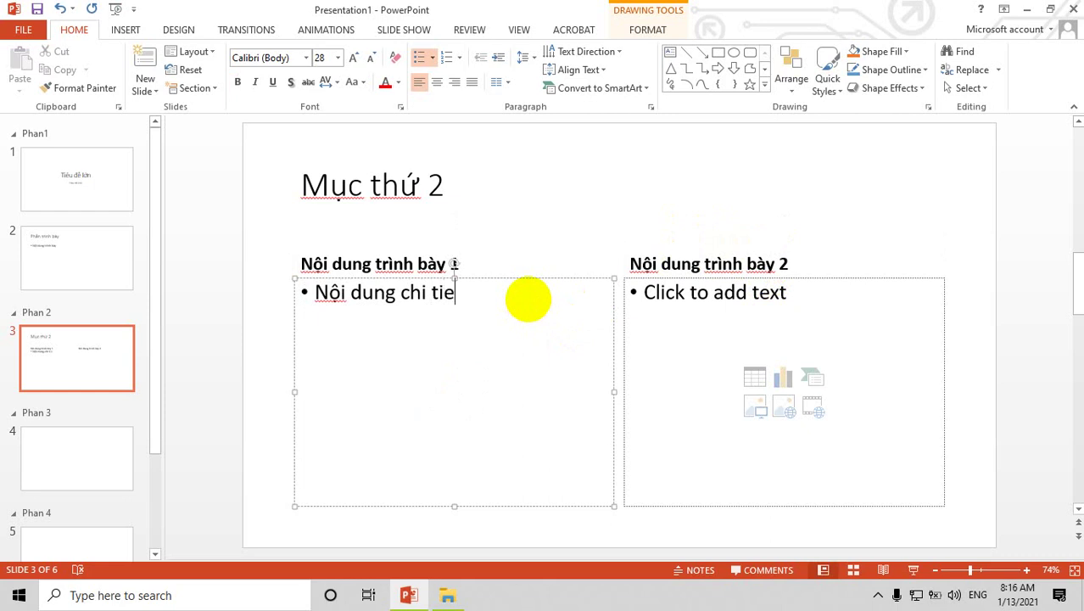
text(ết)
click(866, 302)
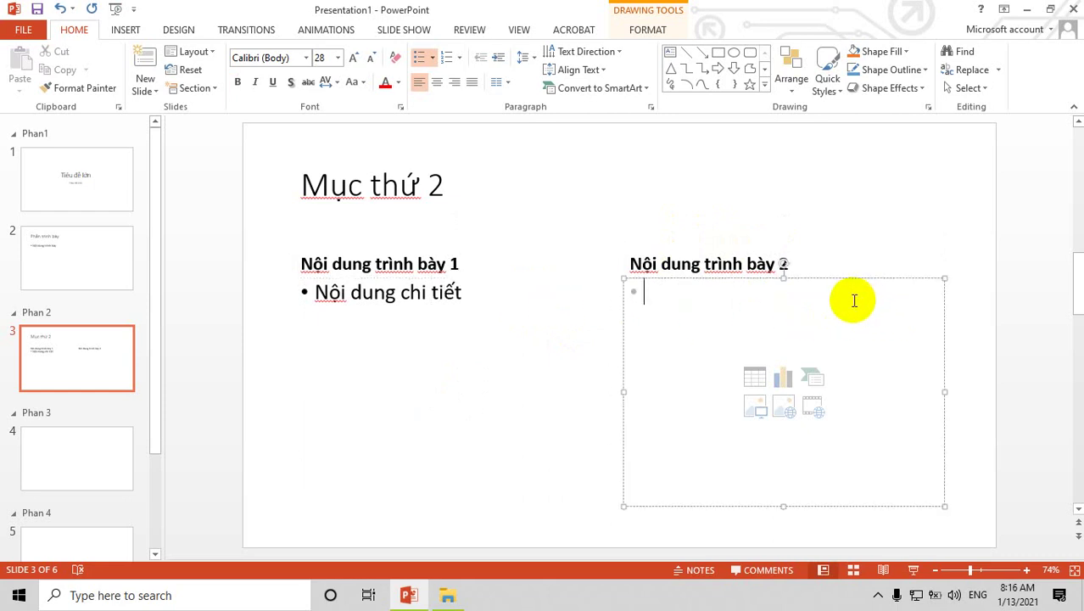
text(No)
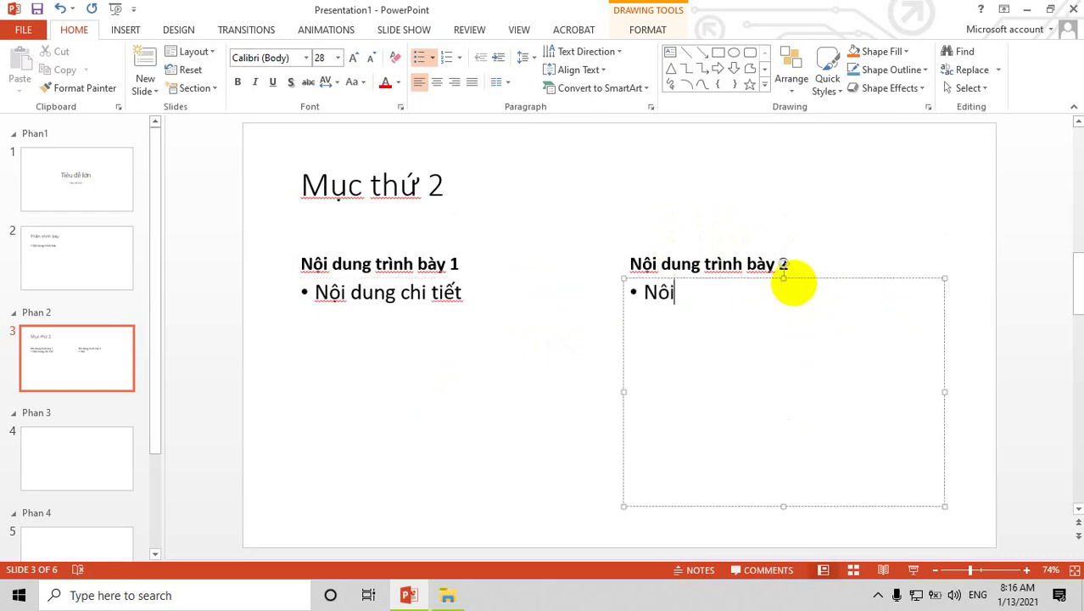
text( dung chi tiết 2)
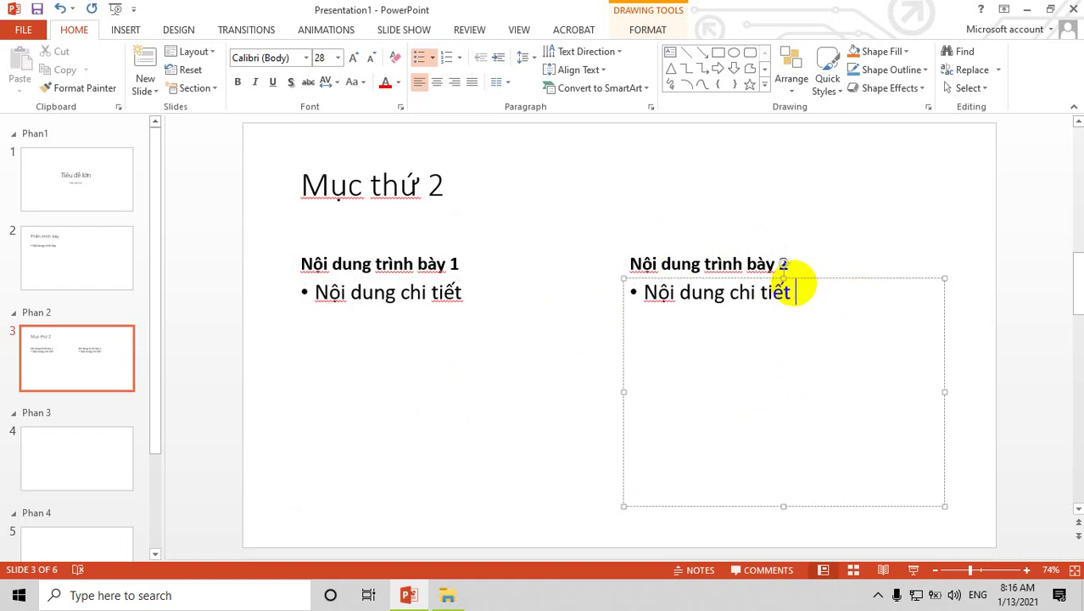
click(192, 312)
click(136, 283)
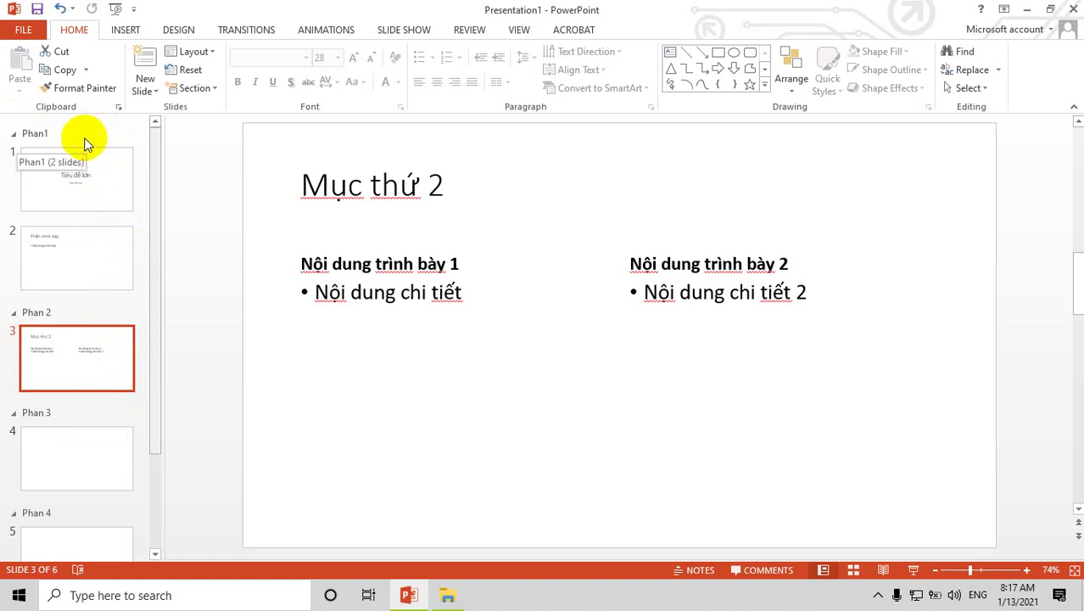
click(85, 138)
click(137, 302)
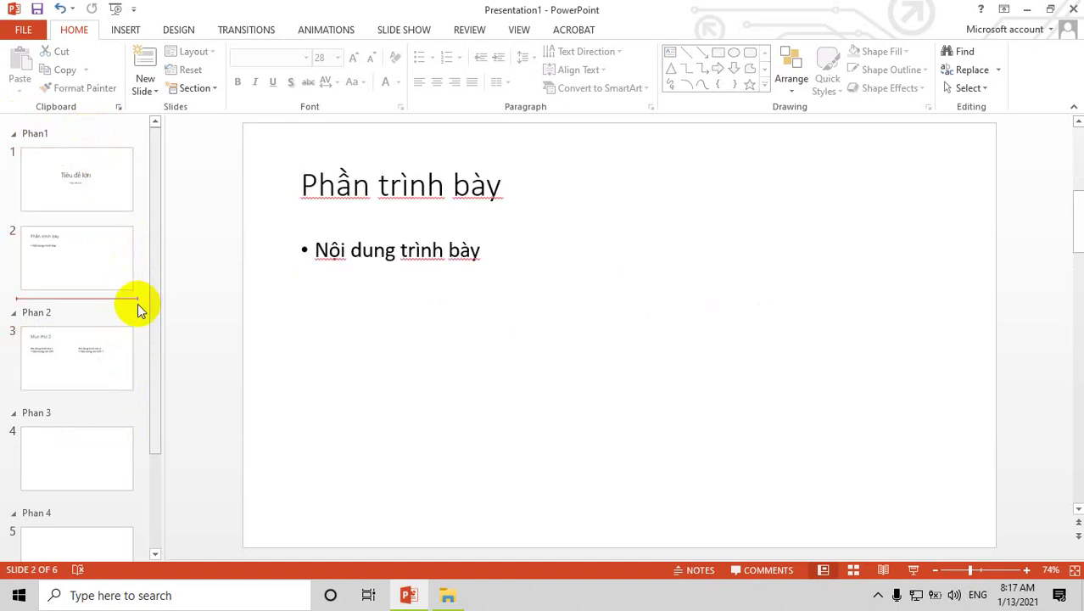
click(88, 132)
right_click(87, 132)
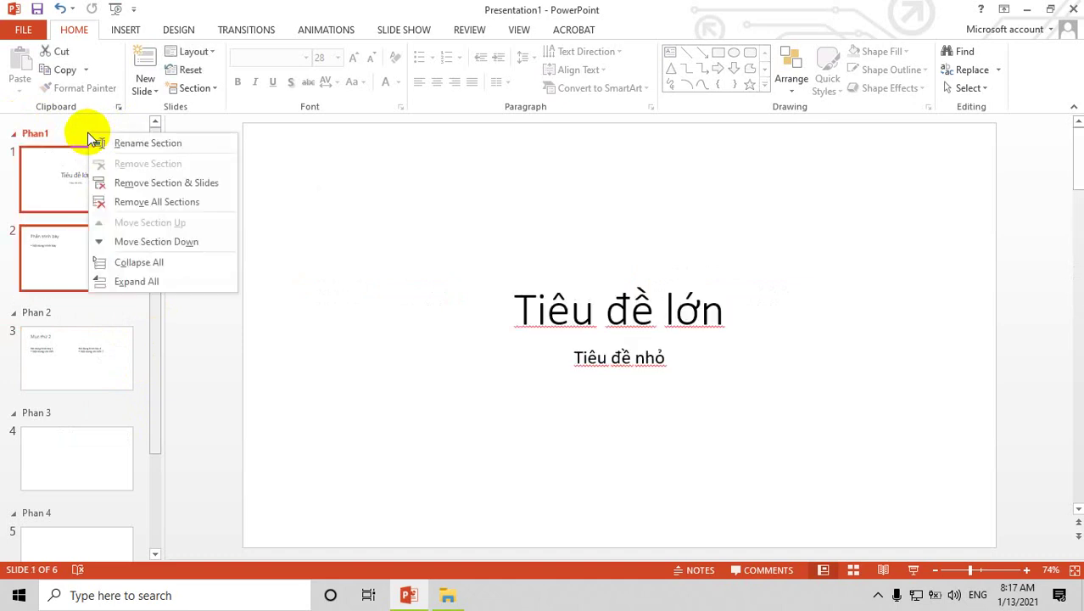
click(74, 132)
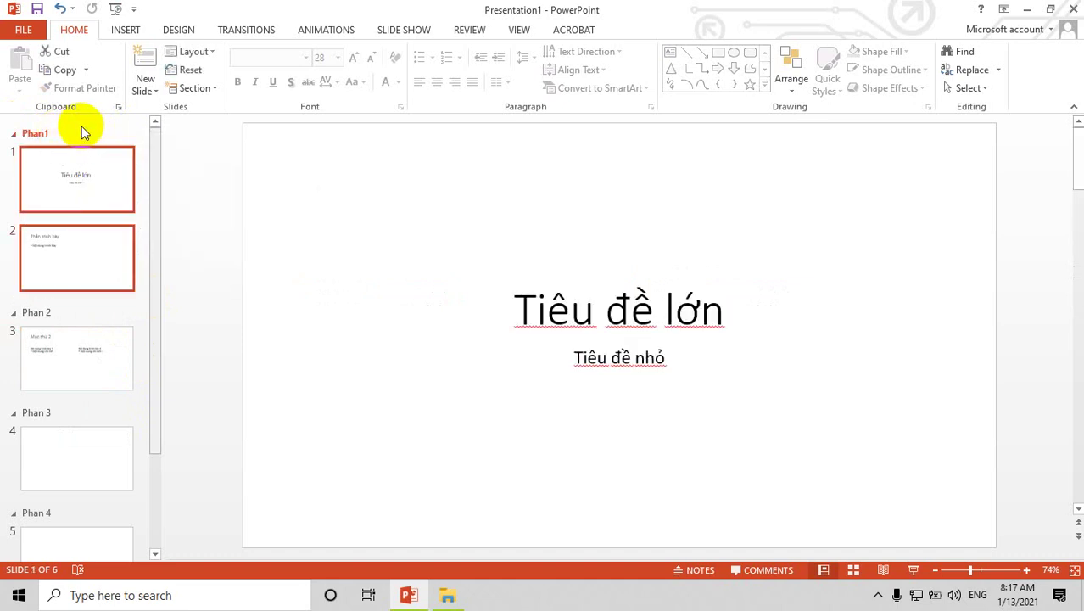
click(154, 91)
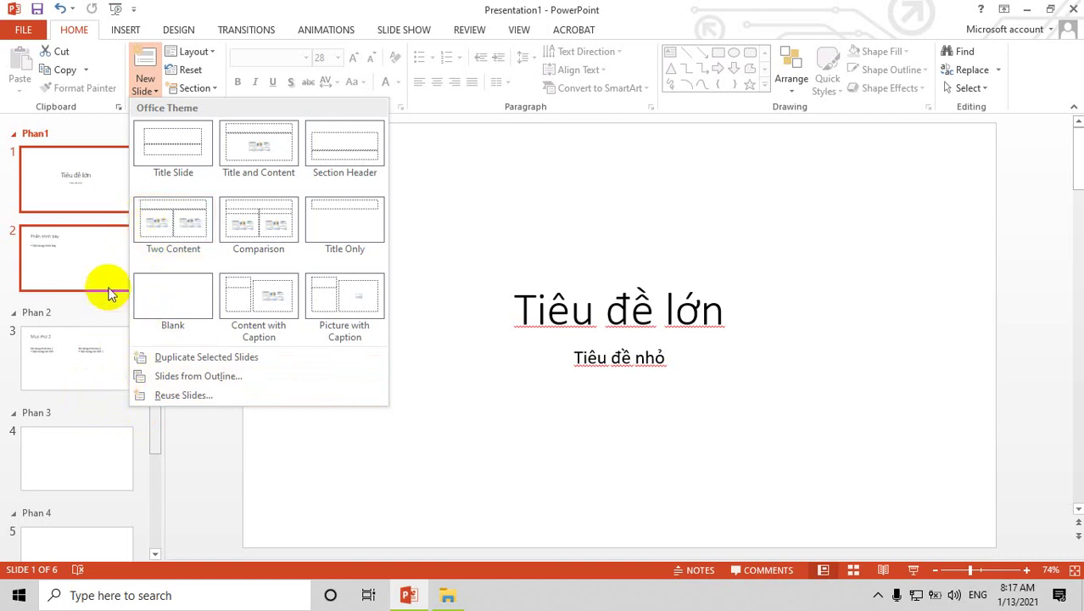
click(73, 259)
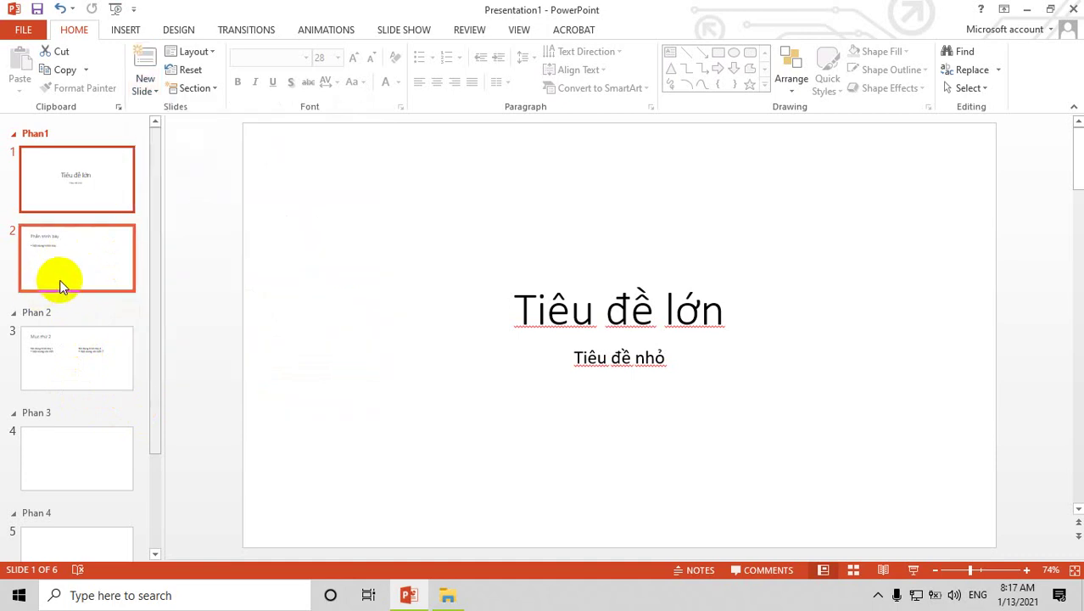
click(84, 348)
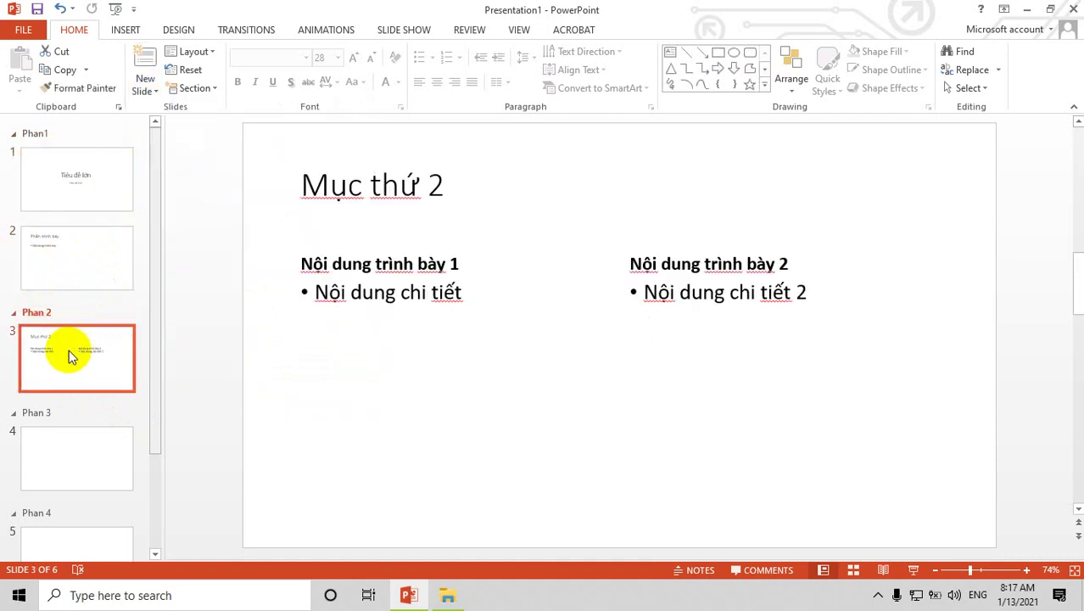
Step: Duplicate slide 3 and drag the copy lower in the thumbnail pane
right_click(62, 367)
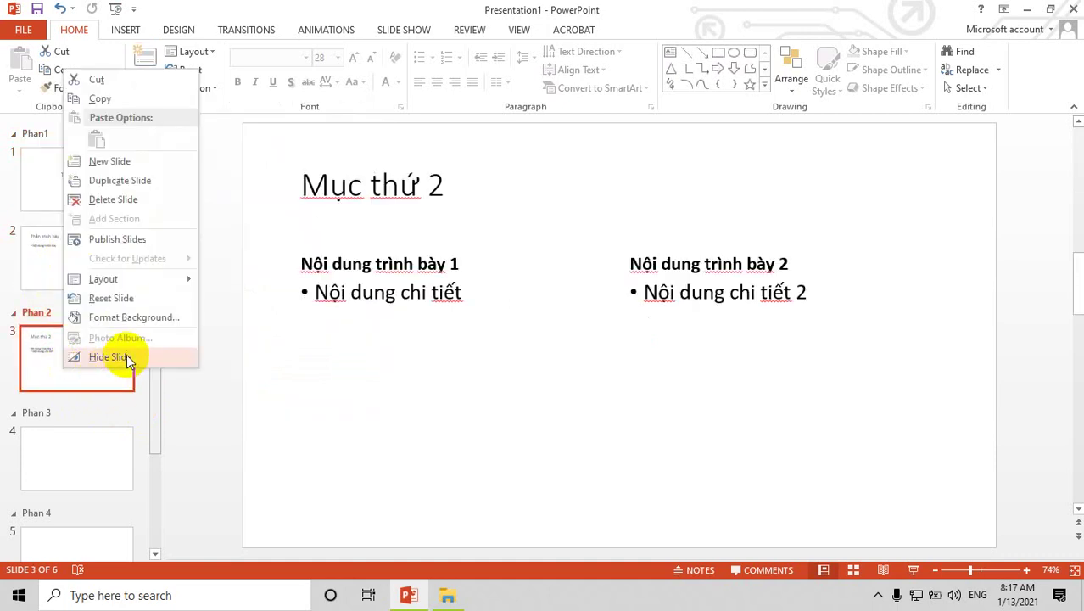
click(120, 181)
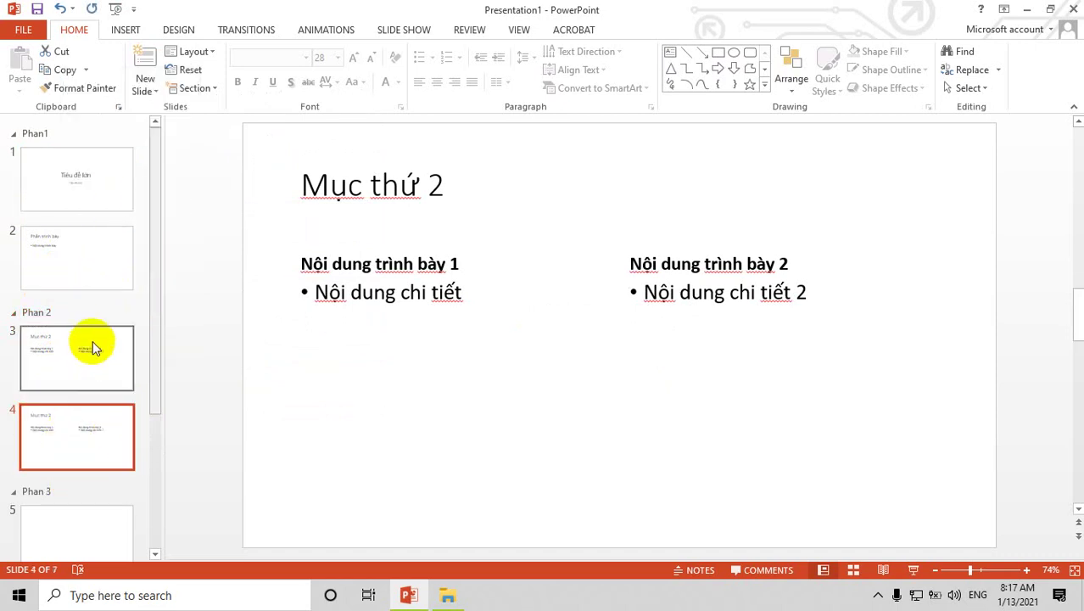
click(86, 442)
drag(97, 373, 121, 503)
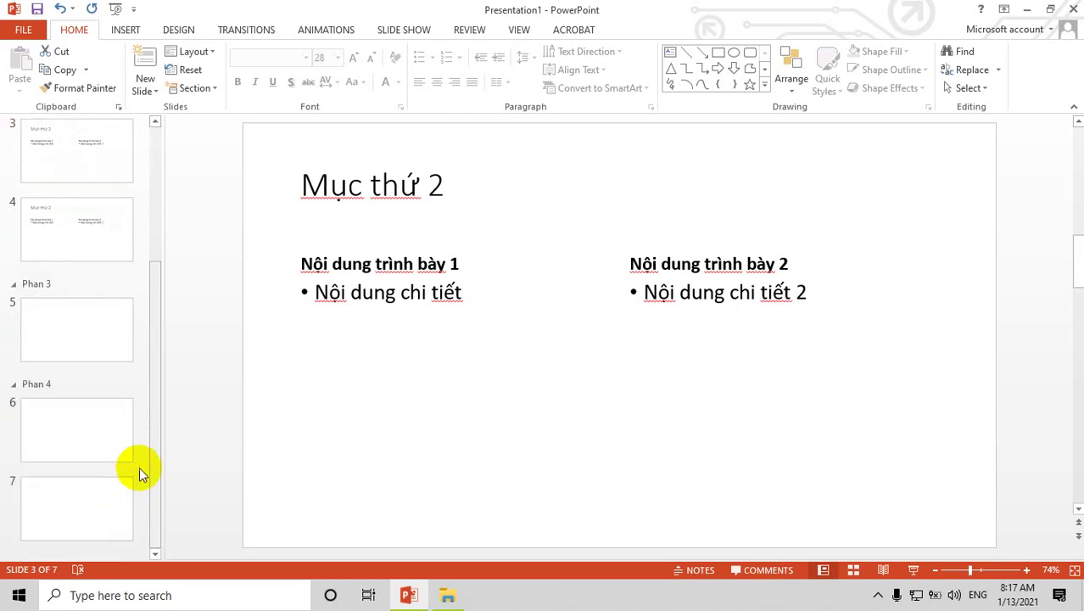
right_click(139, 467)
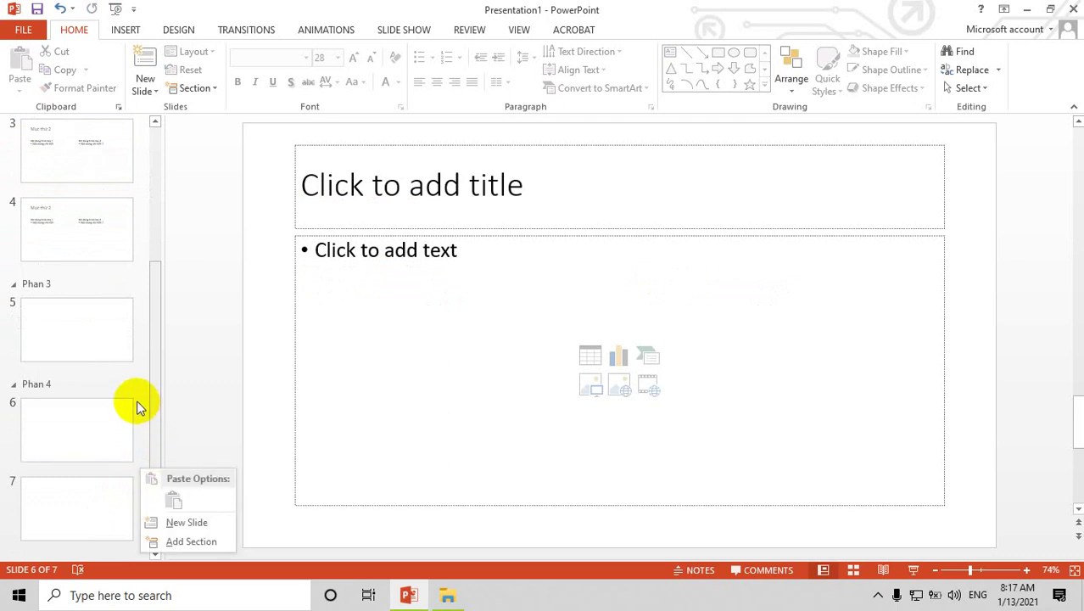
scroll(134, 390, up, 3)
scroll(134, 389, up, 1)
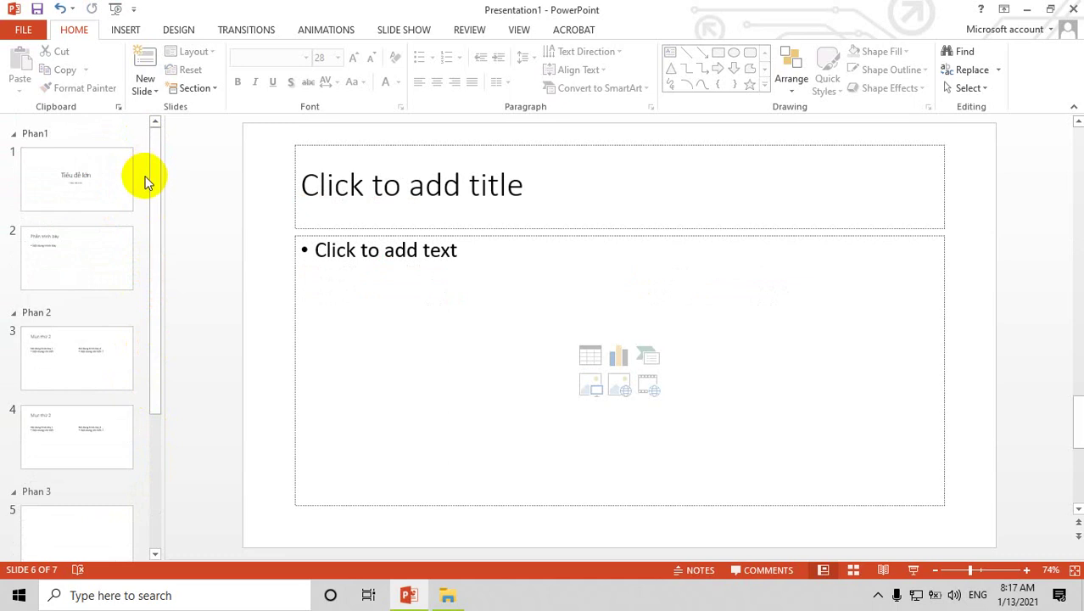
Step: Apply the green Facet theme to slides 1–2, then to slides 3–5
click(185, 32)
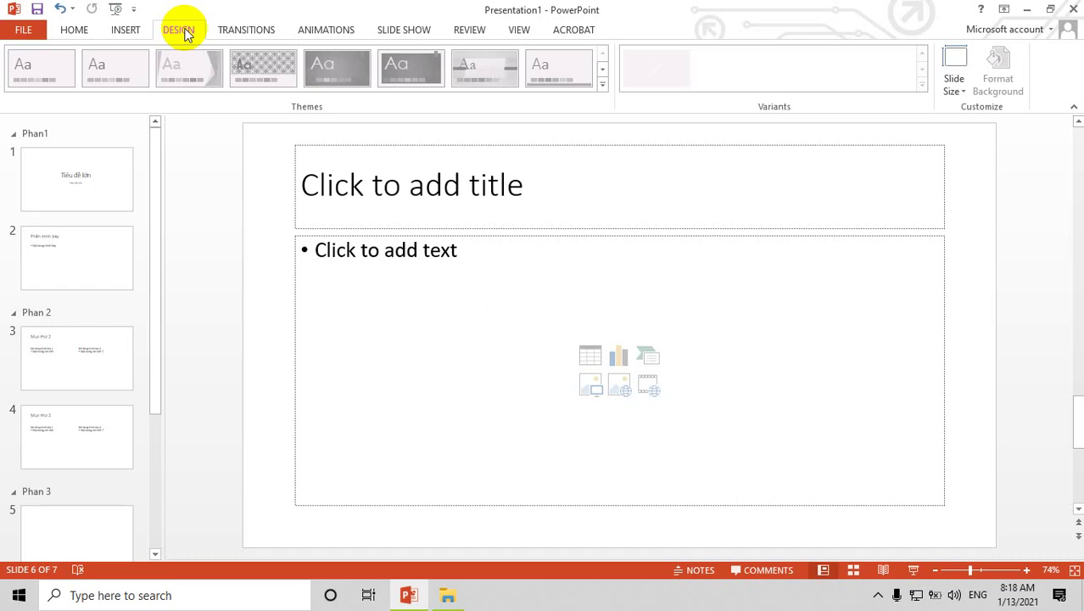
click(97, 134)
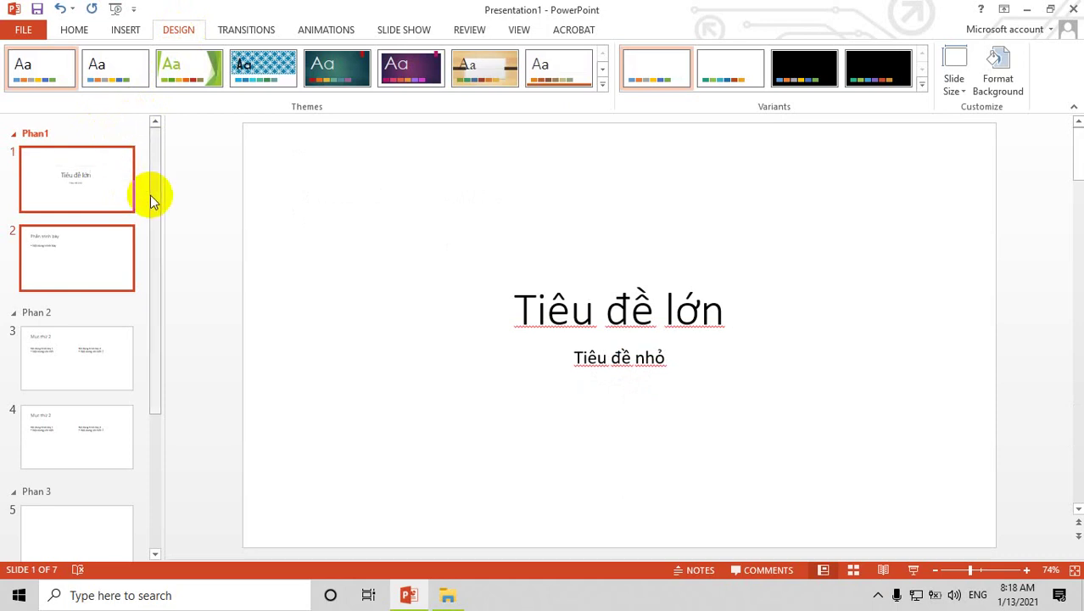
click(192, 72)
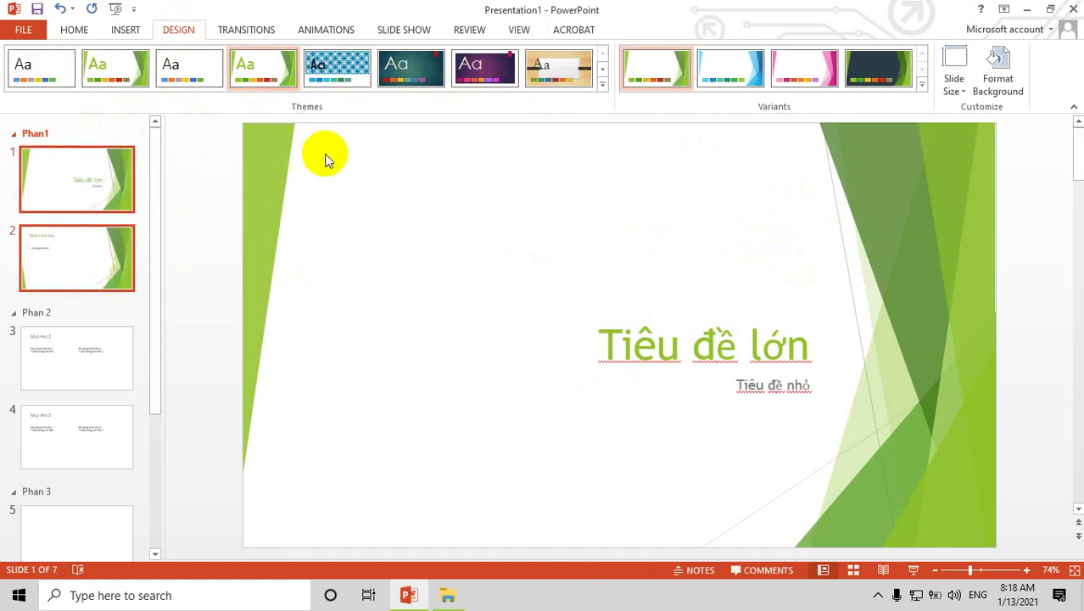
scroll(946, 415, down, 2)
scroll(948, 424, down, 1)
scroll(941, 421, up, 3)
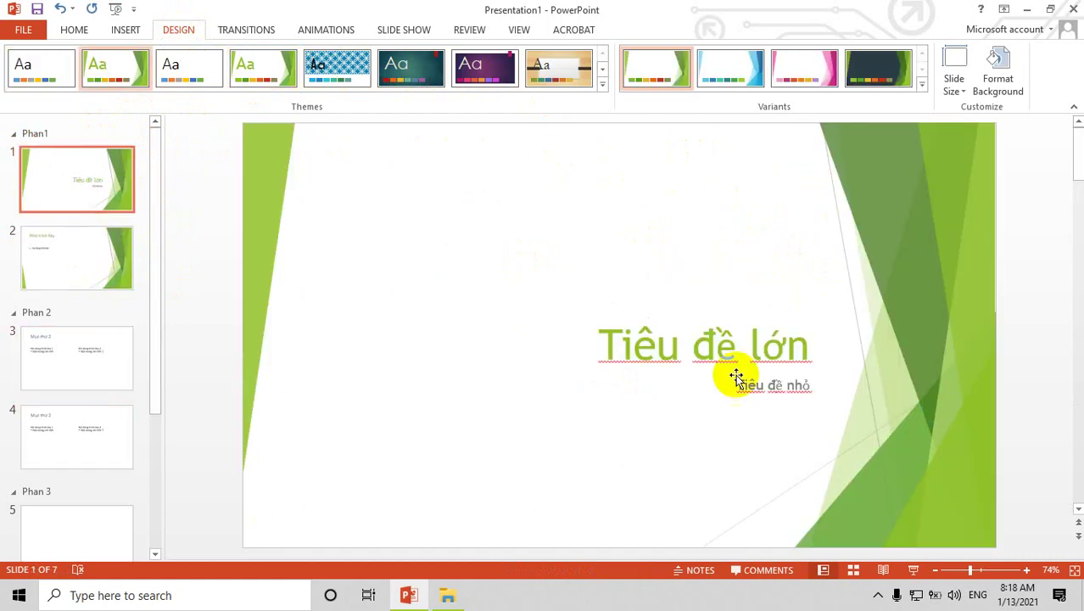
click(81, 357)
click(244, 61)
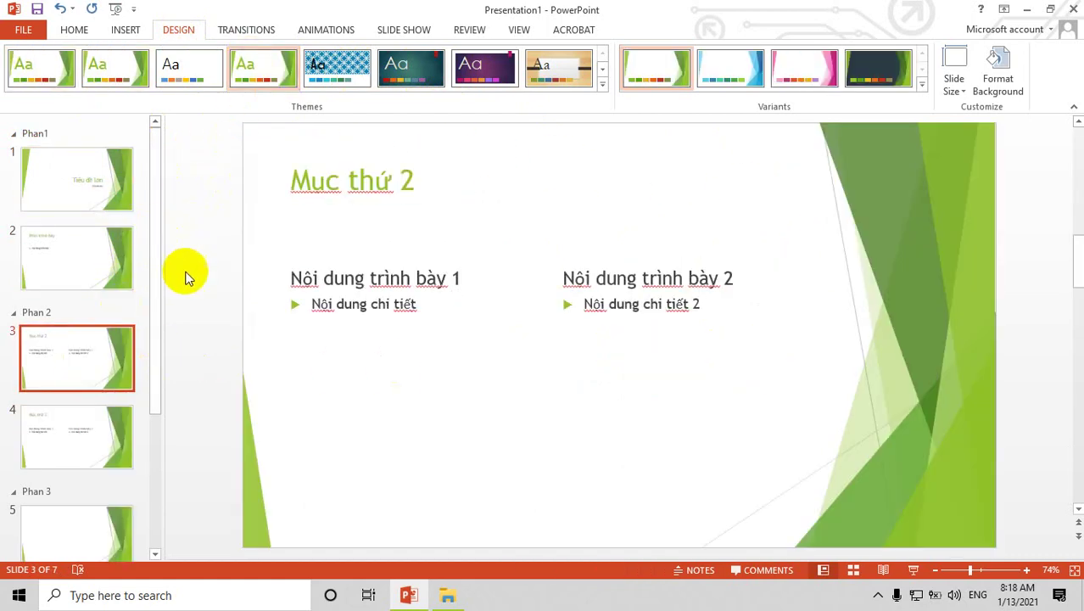
Step: Step through every slide to confirm the green theme, ending on the title slide
scroll(102, 382, down, 3)
click(101, 509)
scroll(149, 383, up, 3)
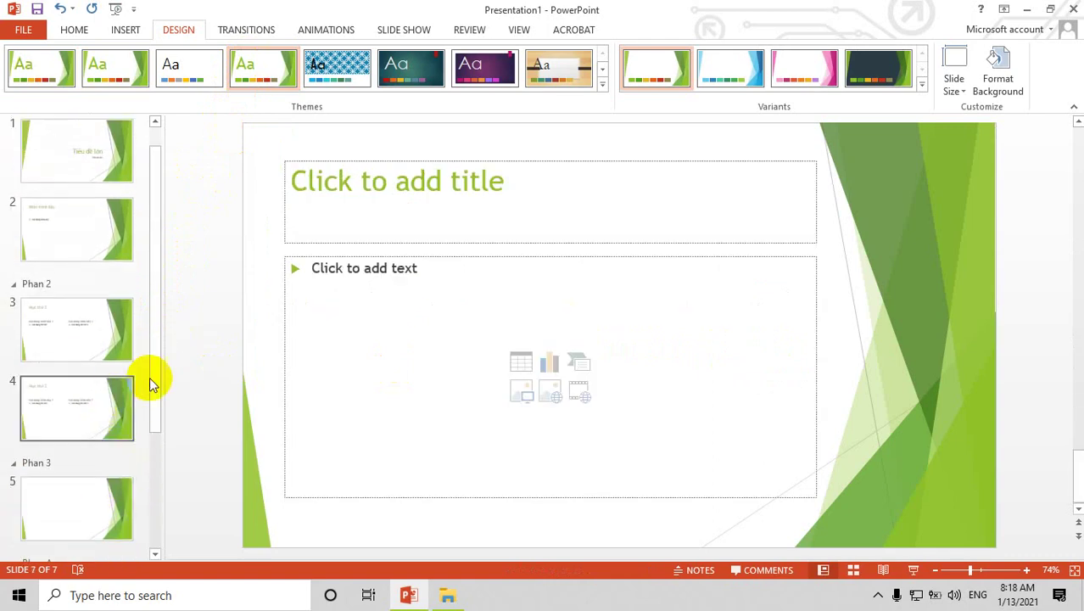
scroll(636, 315, up, 4)
scroll(726, 291, up, 2)
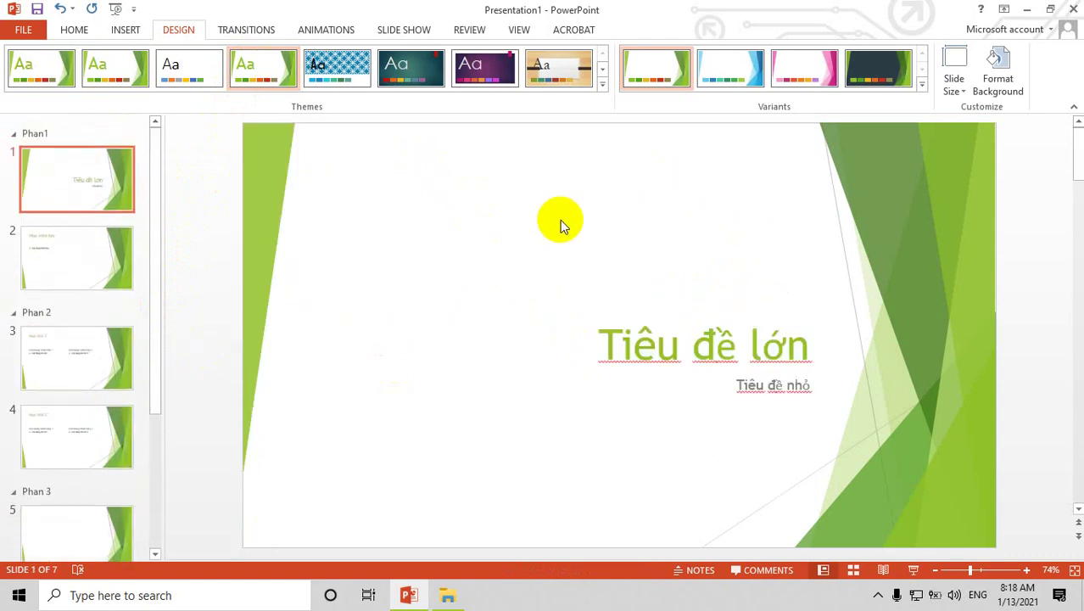
scroll(729, 204, down, 1)
scroll(738, 205, down, 5)
scroll(740, 212, up, 6)
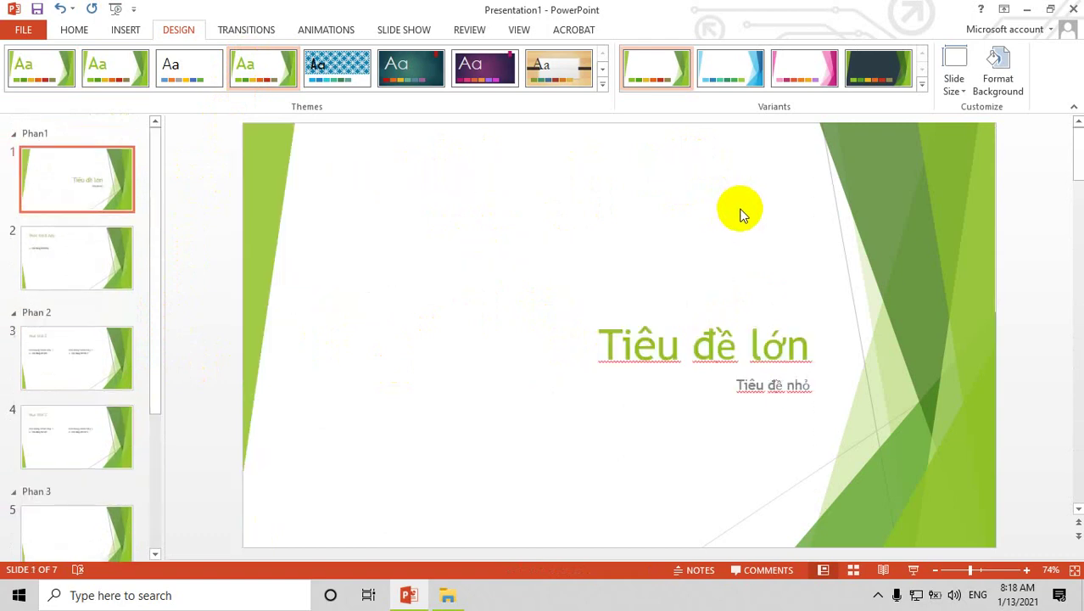
scroll(601, 265, down, 3)
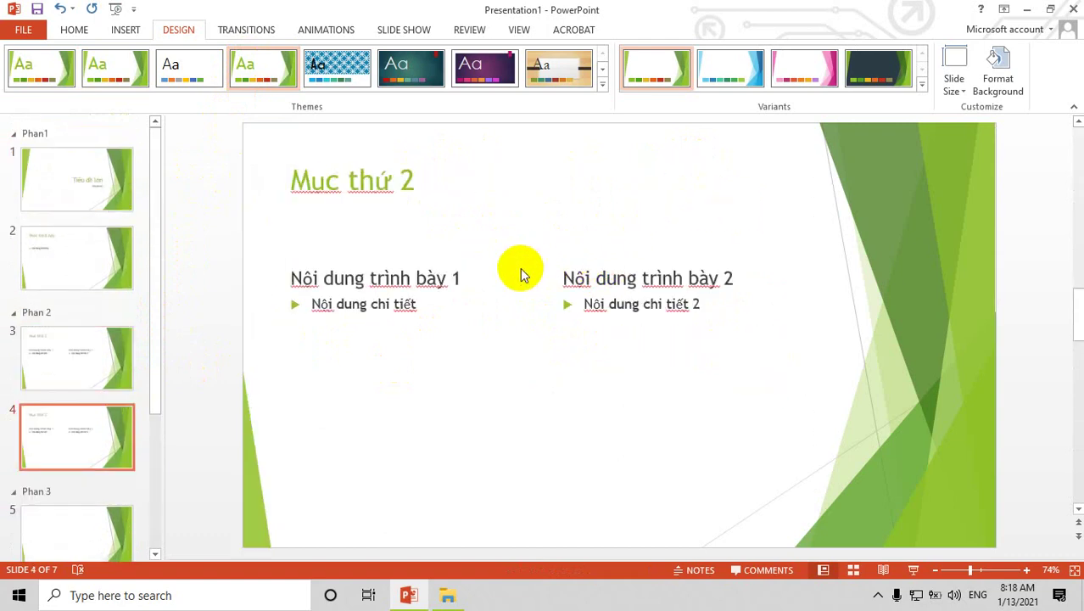
scroll(520, 274, up, 3)
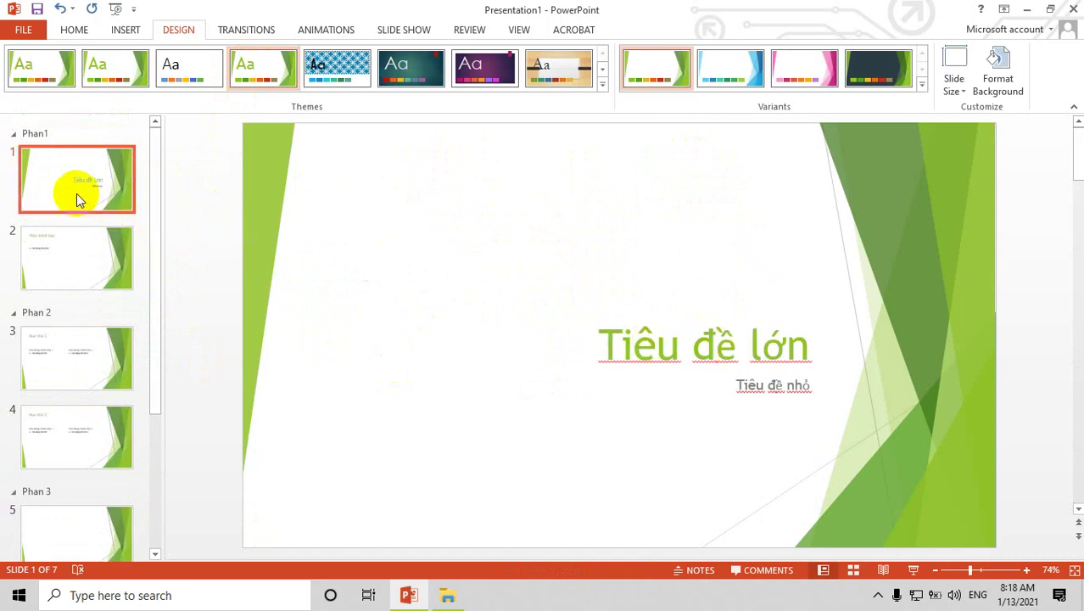
click(73, 255)
click(68, 355)
click(55, 436)
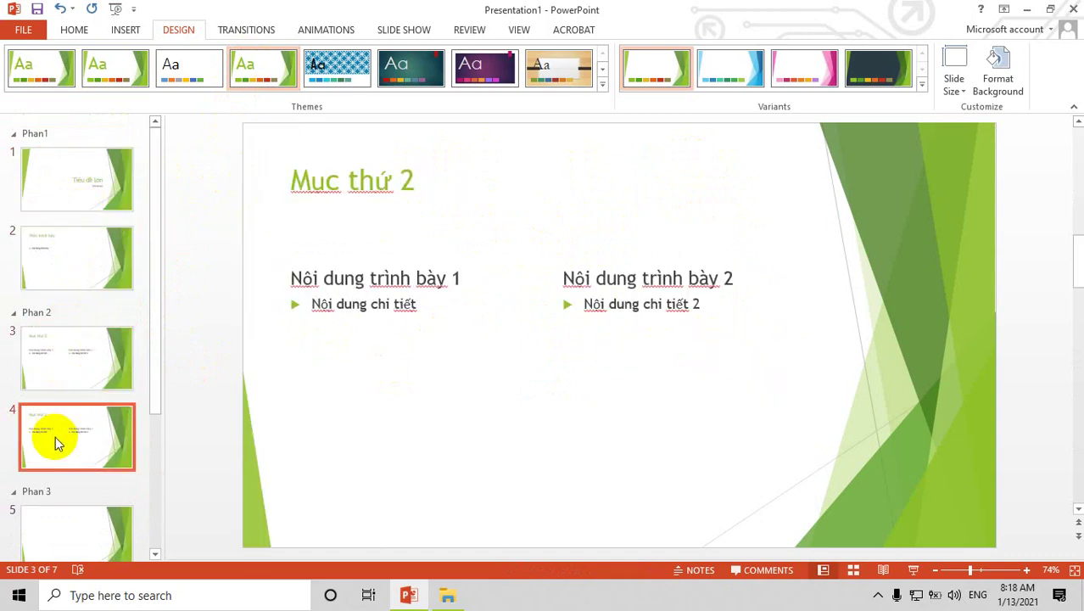
click(57, 525)
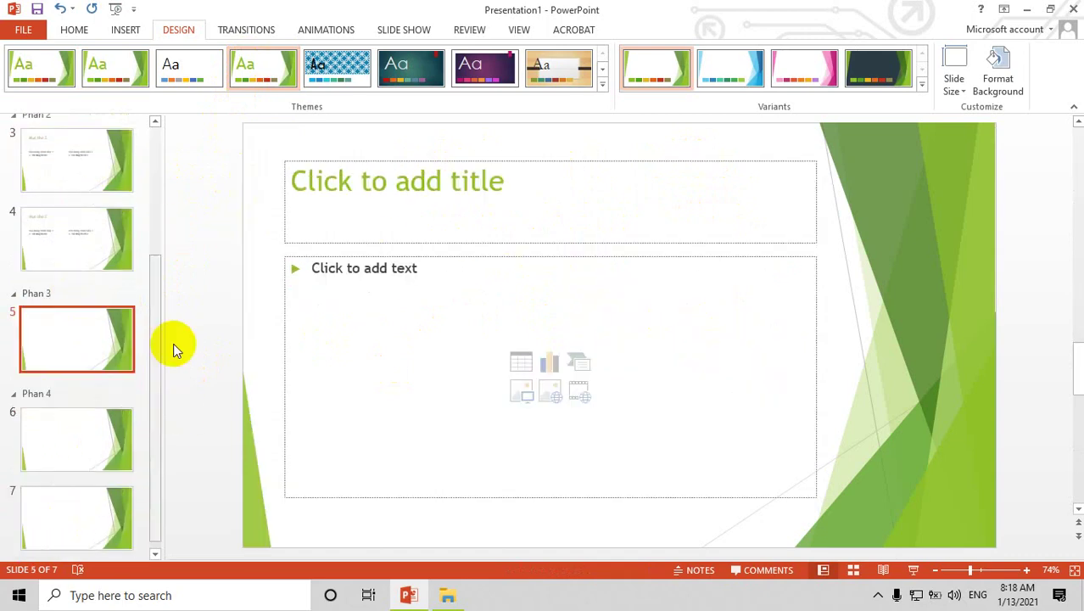
scroll(145, 286, up, 3)
scroll(150, 170, up, 2)
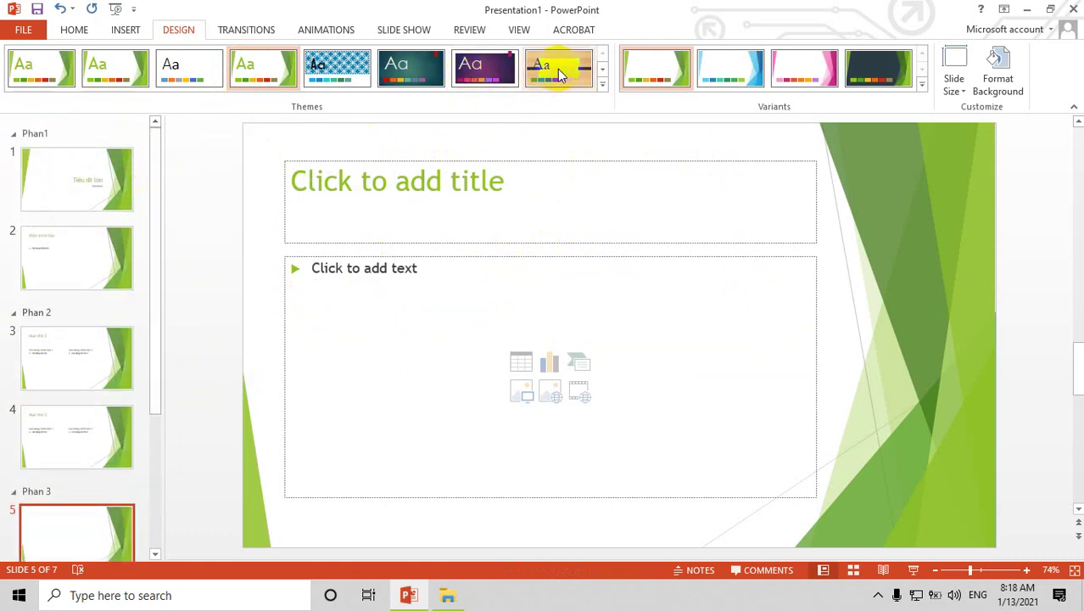
click(113, 184)
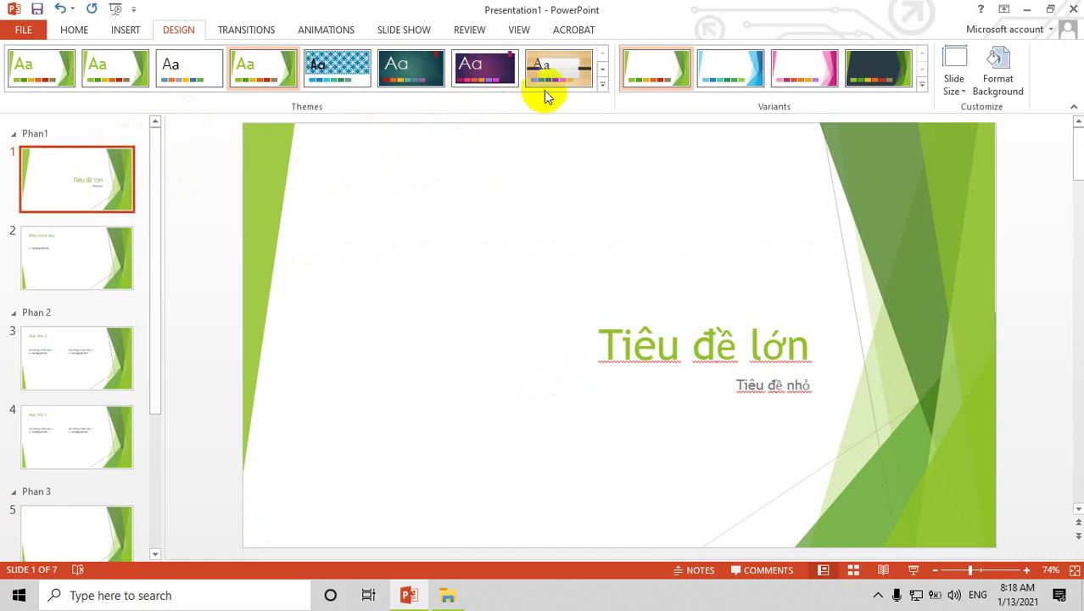
Step: Apply Wood Type to slides 1–2 and the dark green variant to slides 3–5
click(550, 78)
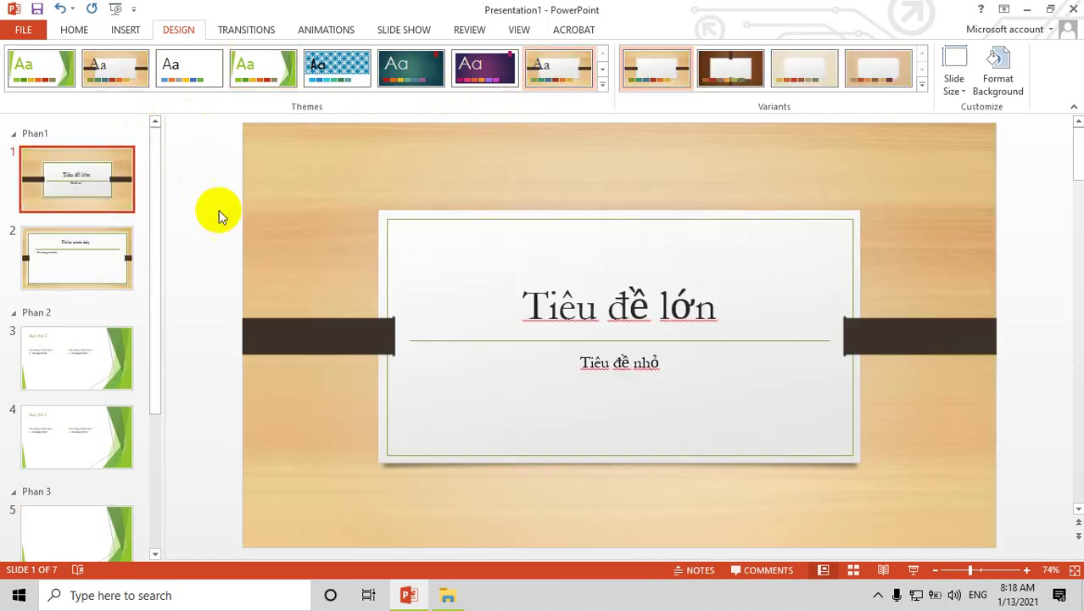
click(73, 358)
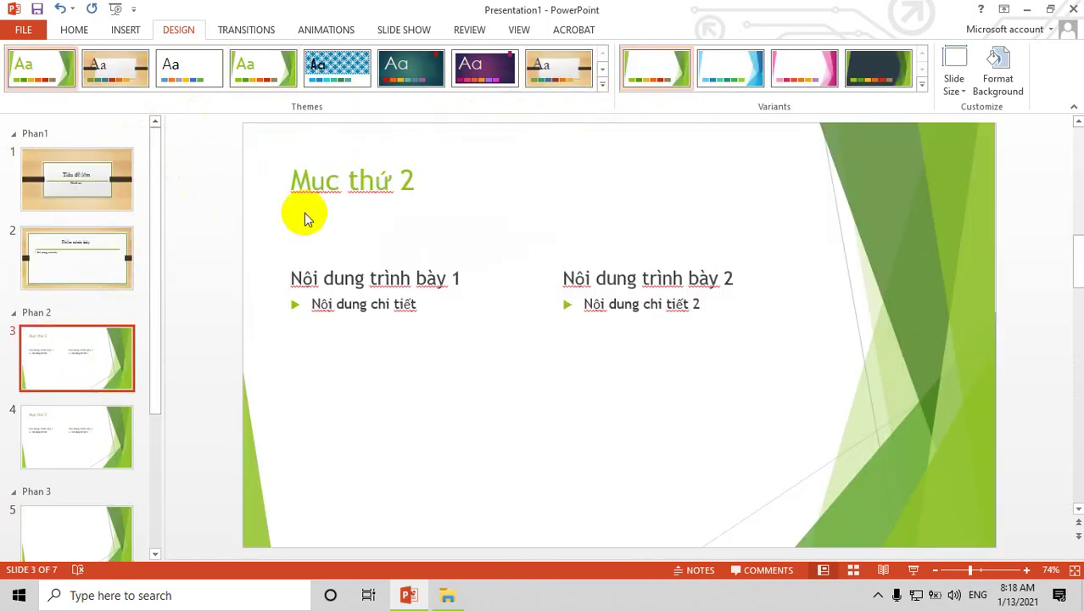
scroll(104, 357, down, 3)
click(107, 312)
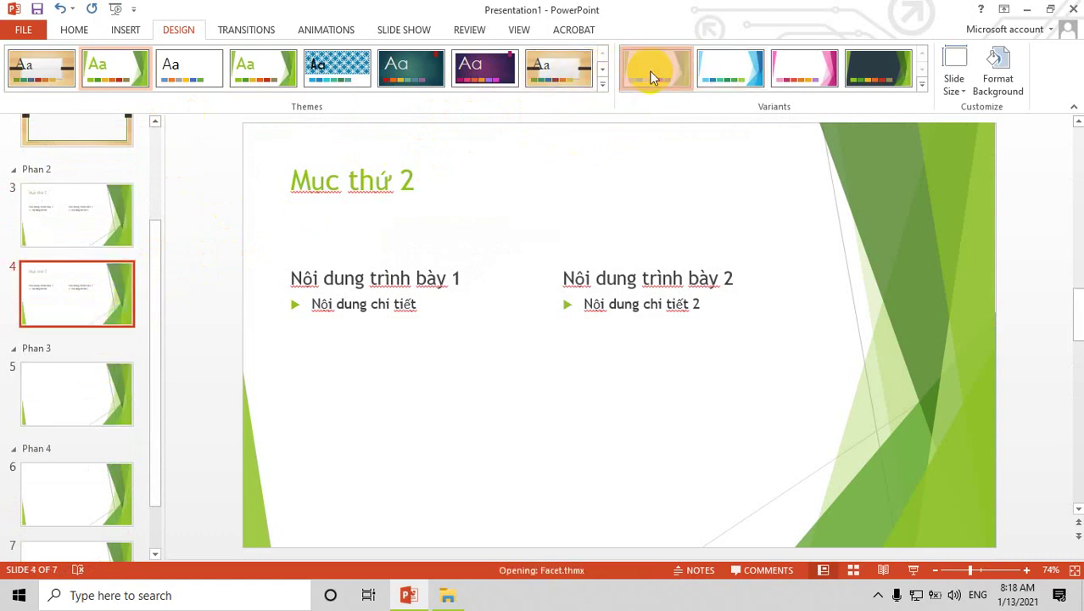
scroll(85, 357, down, 2)
click(92, 321)
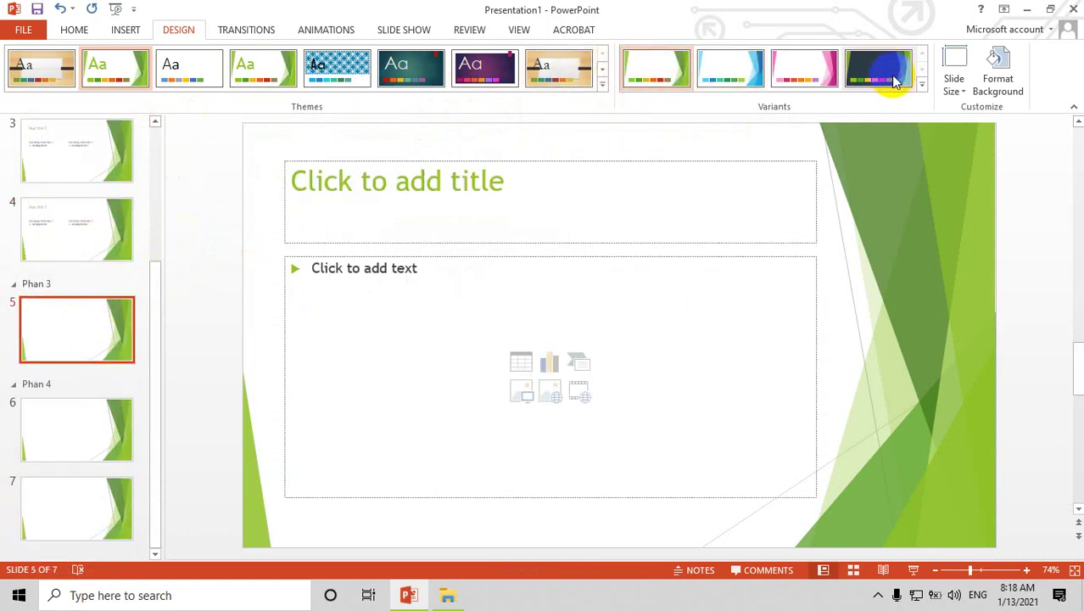
click(883, 72)
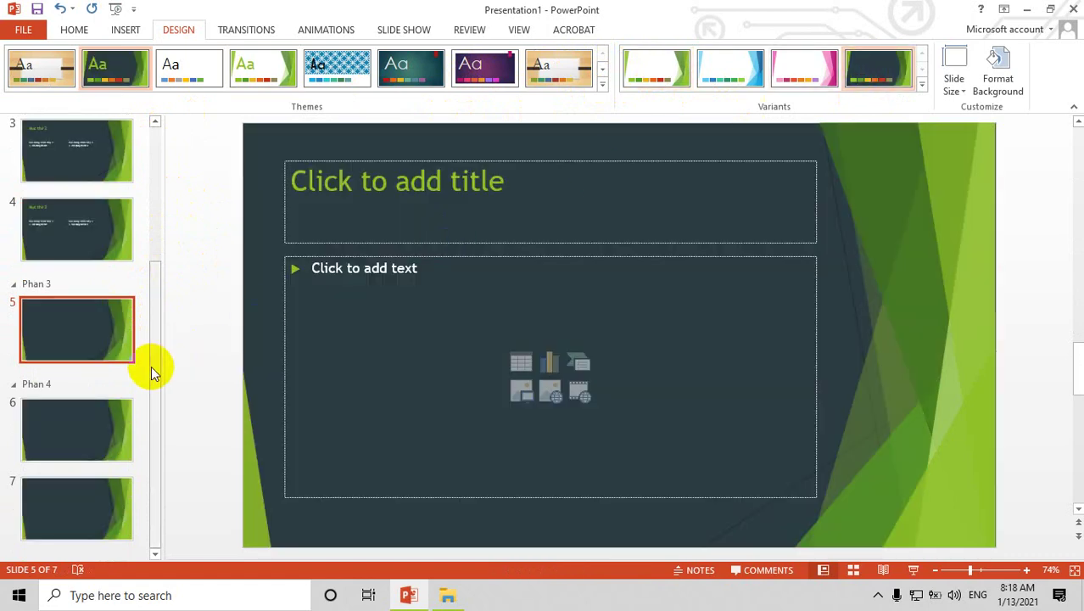
Step: Give slides 6–7 the blue variant
scroll(151, 366, up, 5)
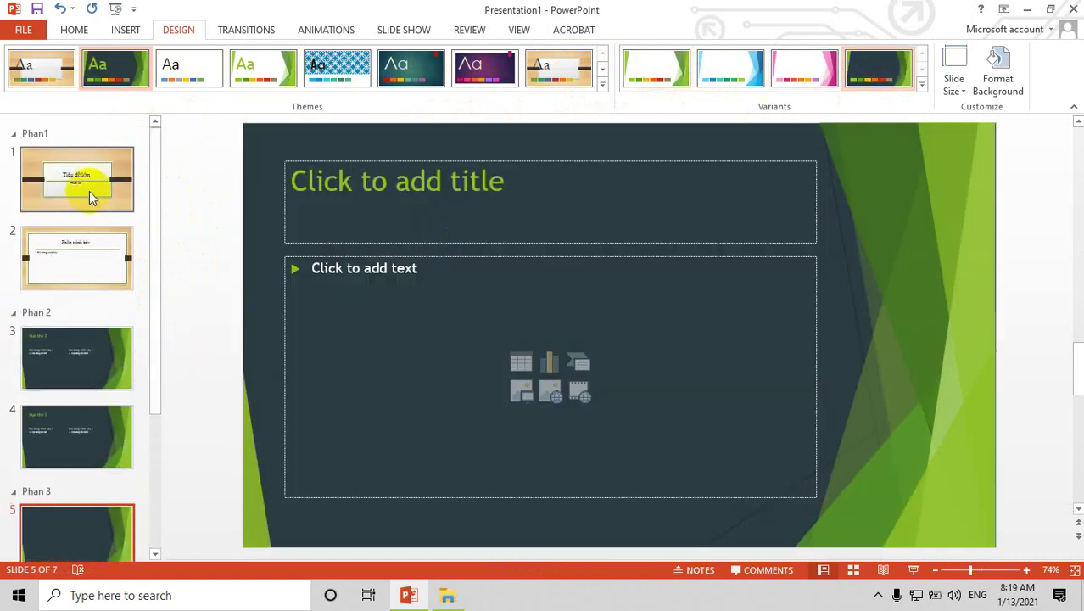
click(89, 191)
click(81, 272)
scroll(102, 342, down, 2)
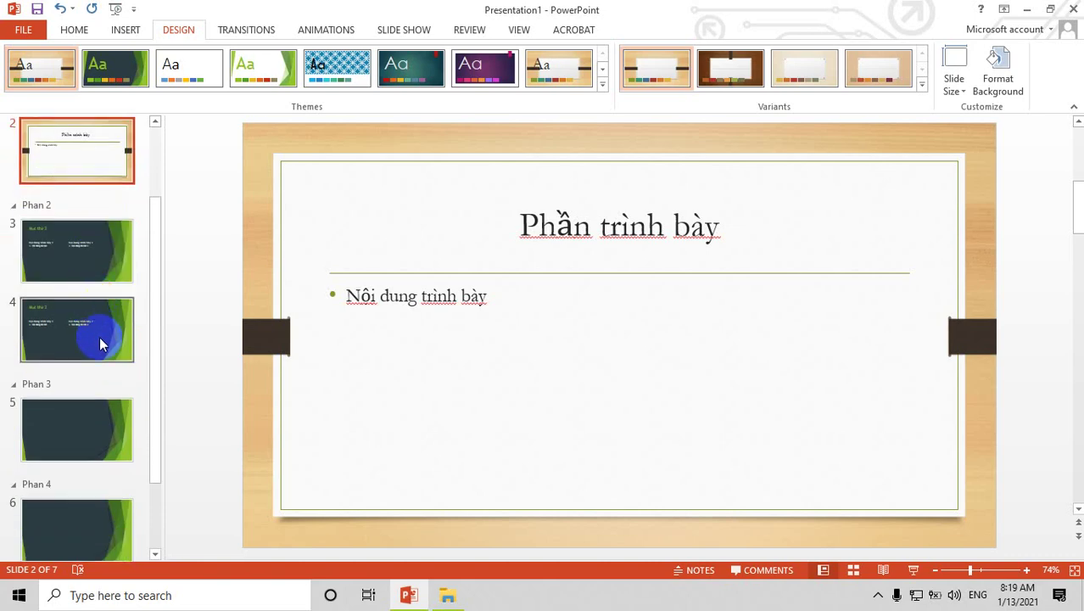
scroll(106, 344, down, 2)
click(54, 414)
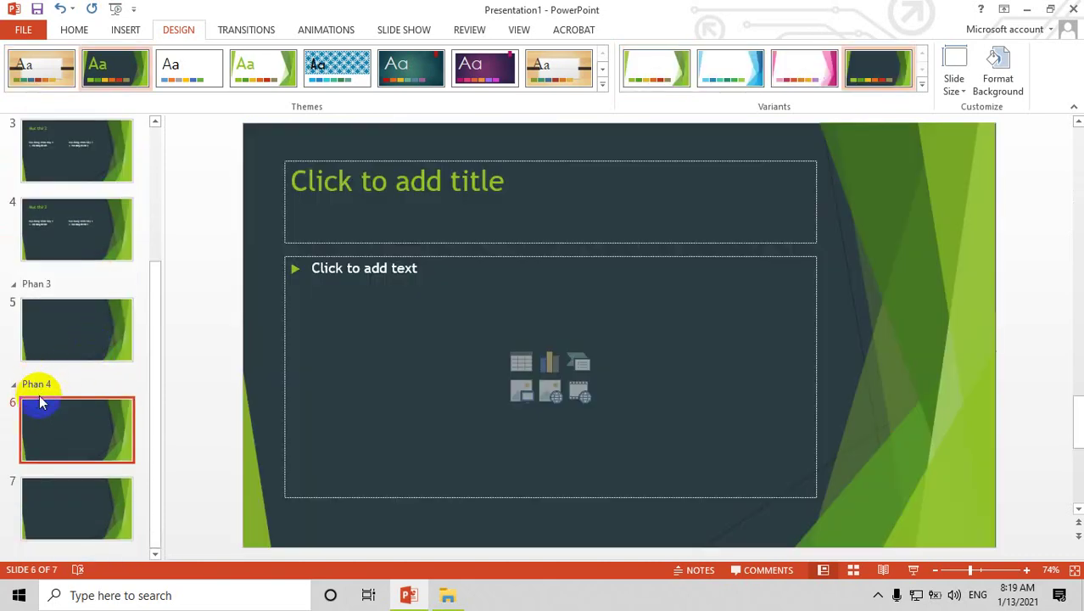
ctrl+click(70, 492)
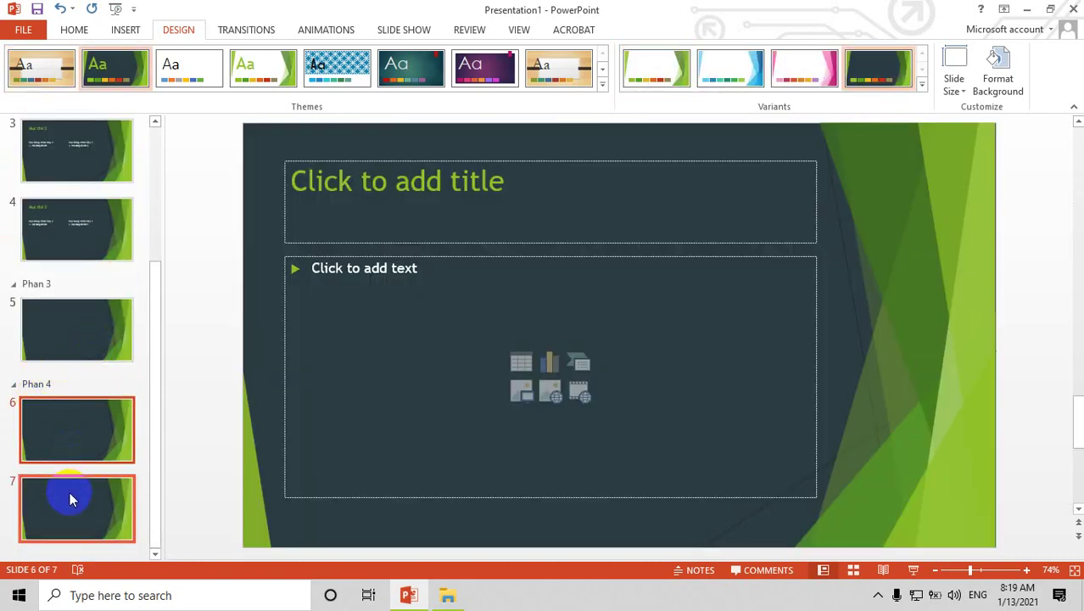
click(736, 64)
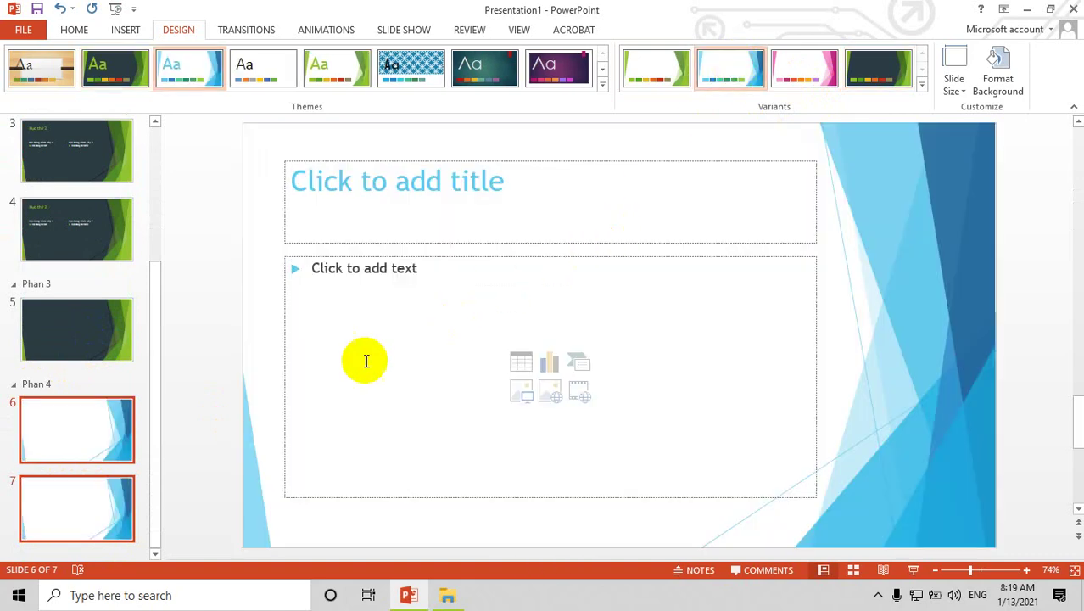
Step: Give slide 5 the blue theme after trying and undoing a plain white theme
scroll(138, 431, up, 2)
scroll(151, 376, up, 1)
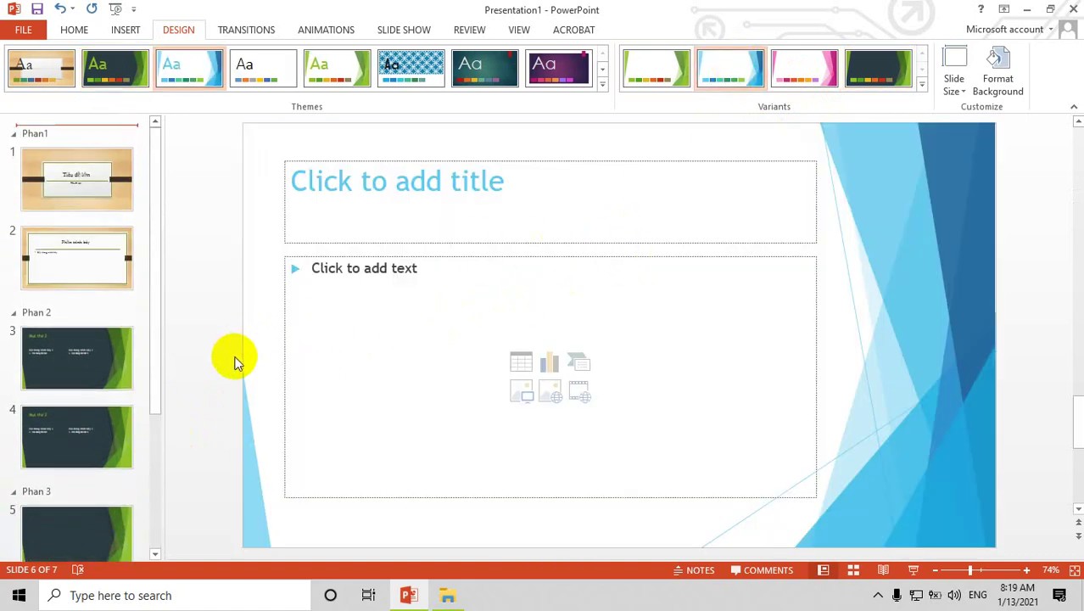
scroll(235, 358, down, 1)
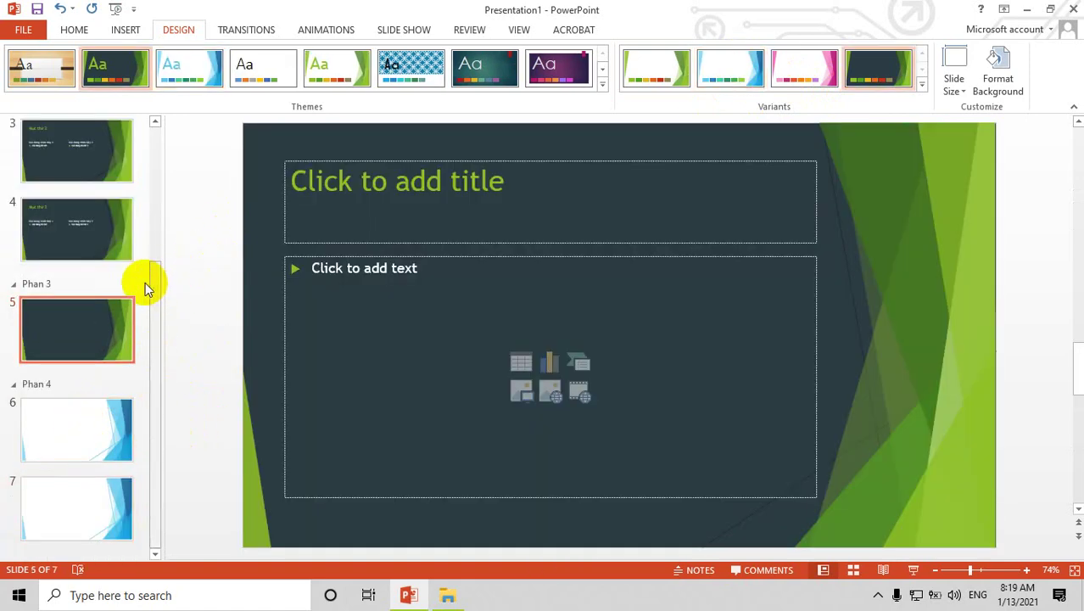
click(85, 334)
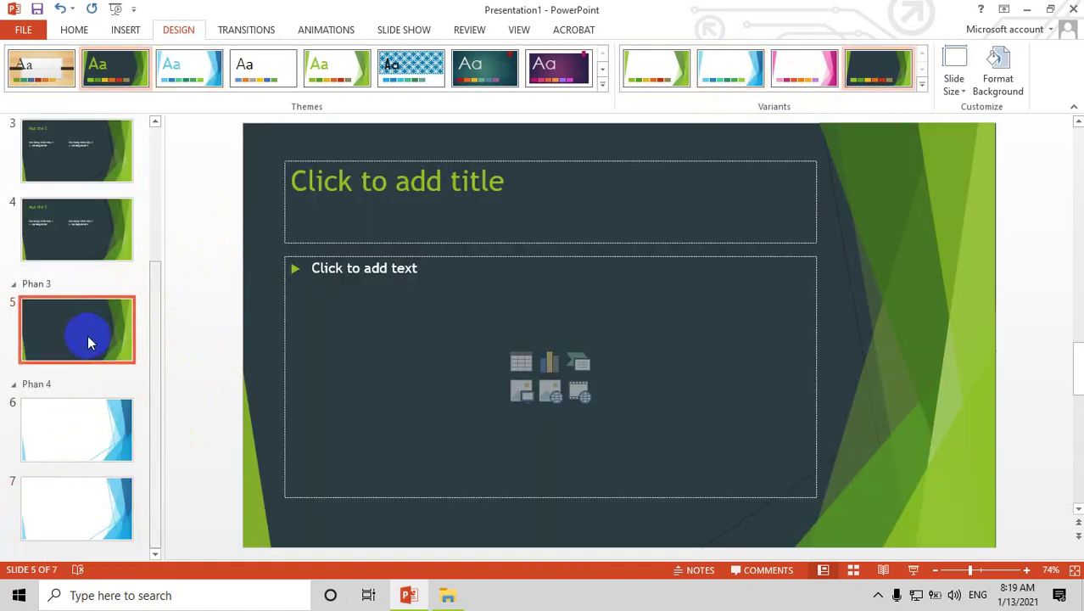
click(259, 65)
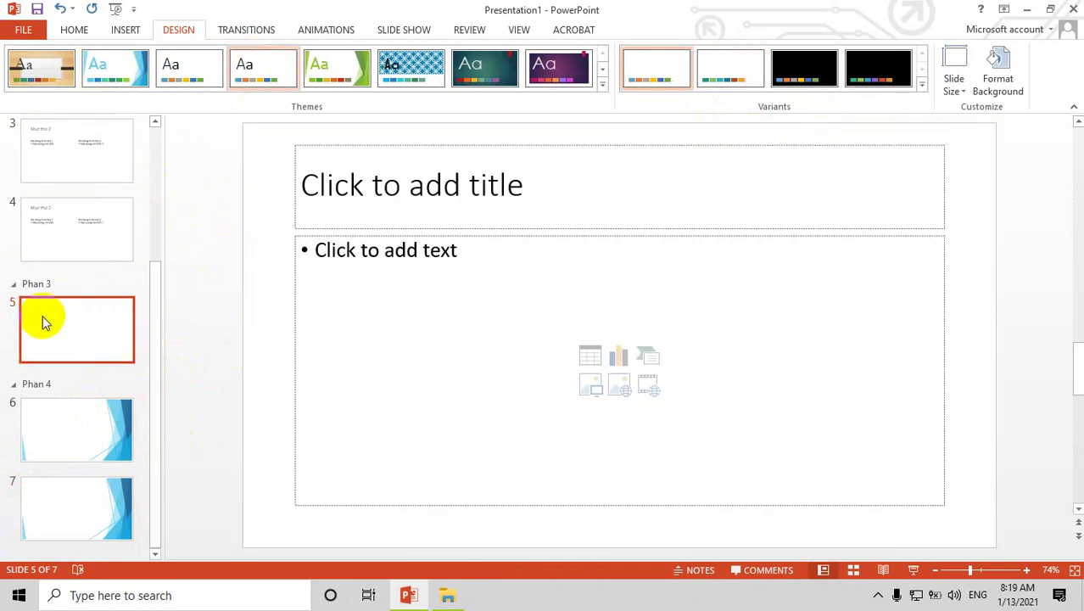
key(ctrl+z)
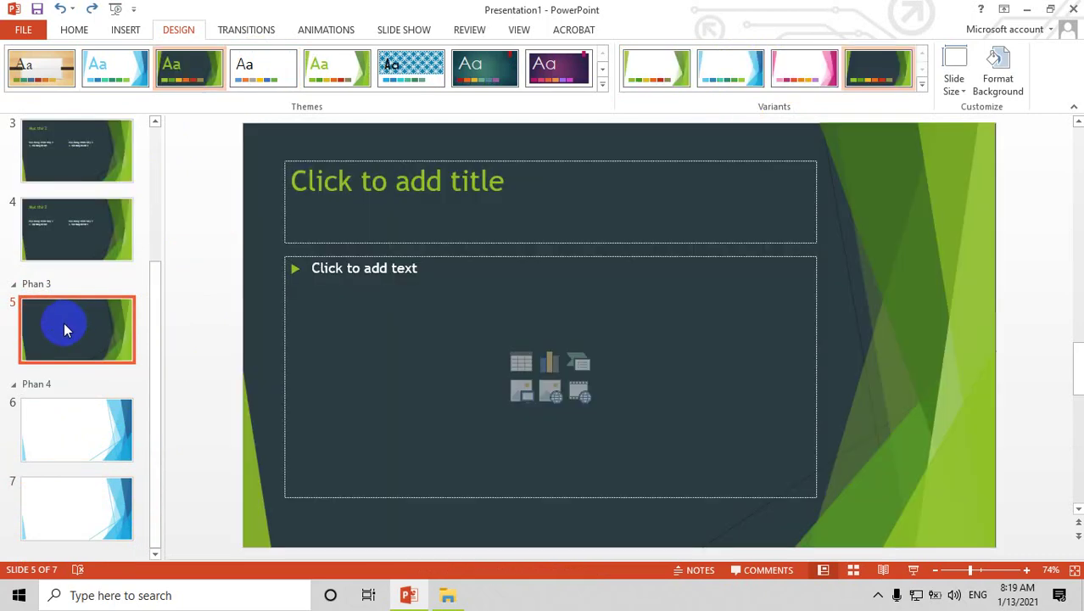
click(264, 72)
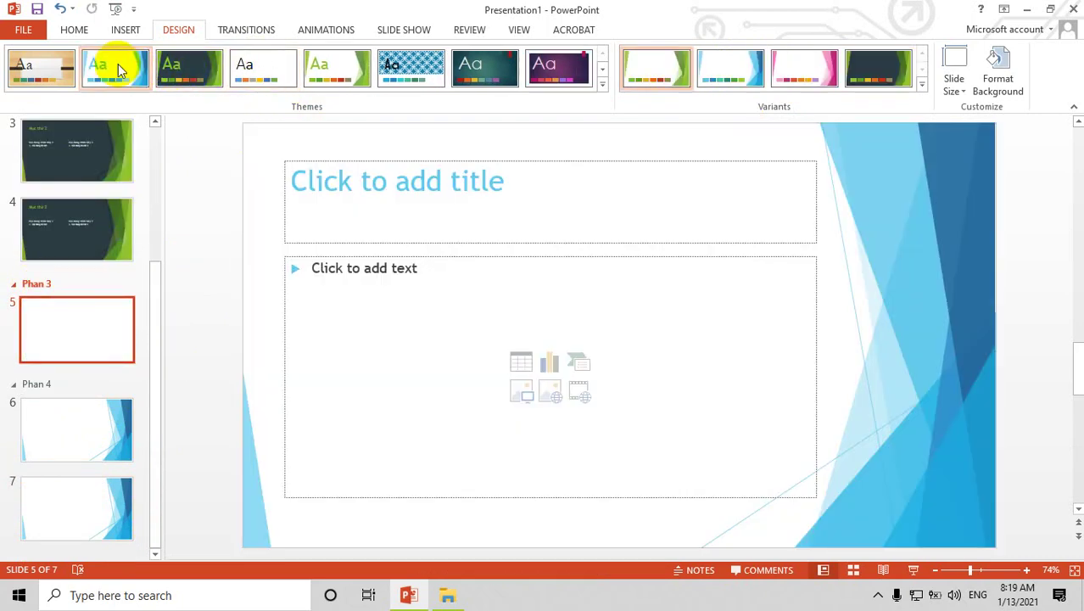
click(118, 64)
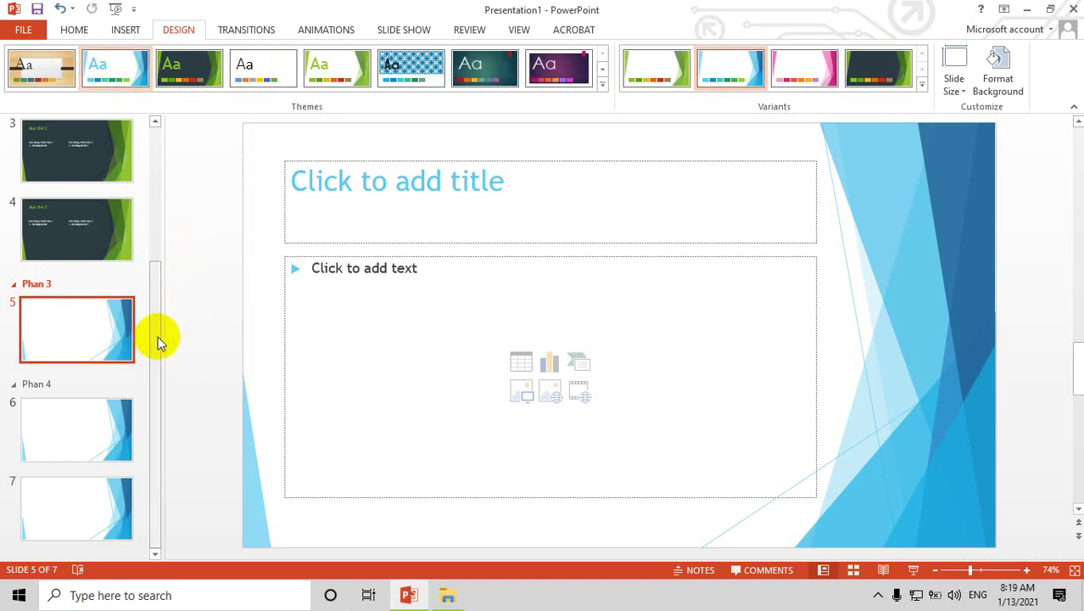
scroll(157, 340, up, 3)
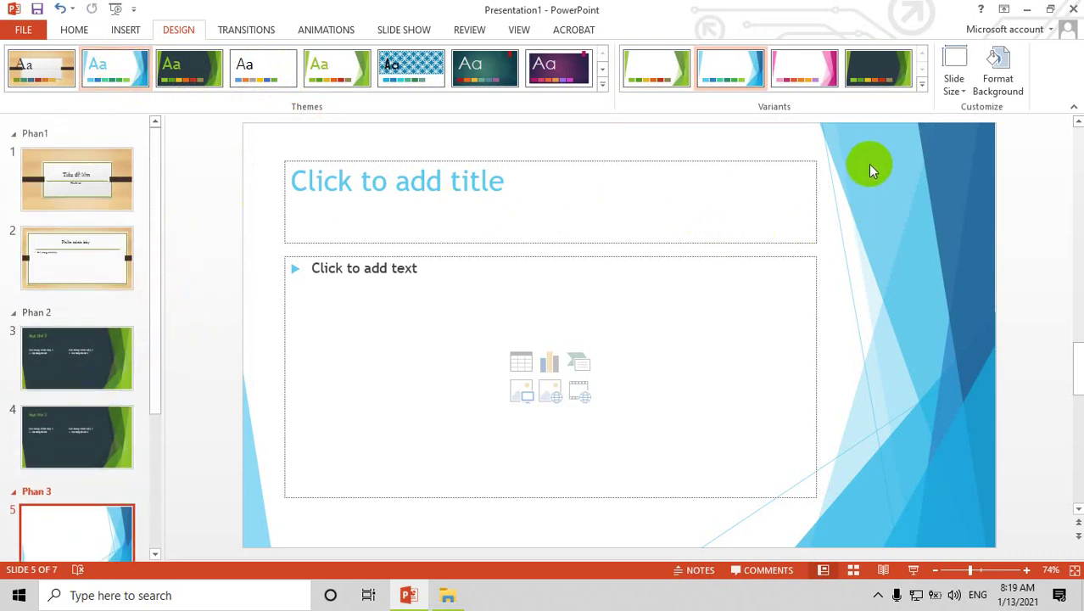
scroll(871, 170, down, 1)
scroll(874, 188, up, 3)
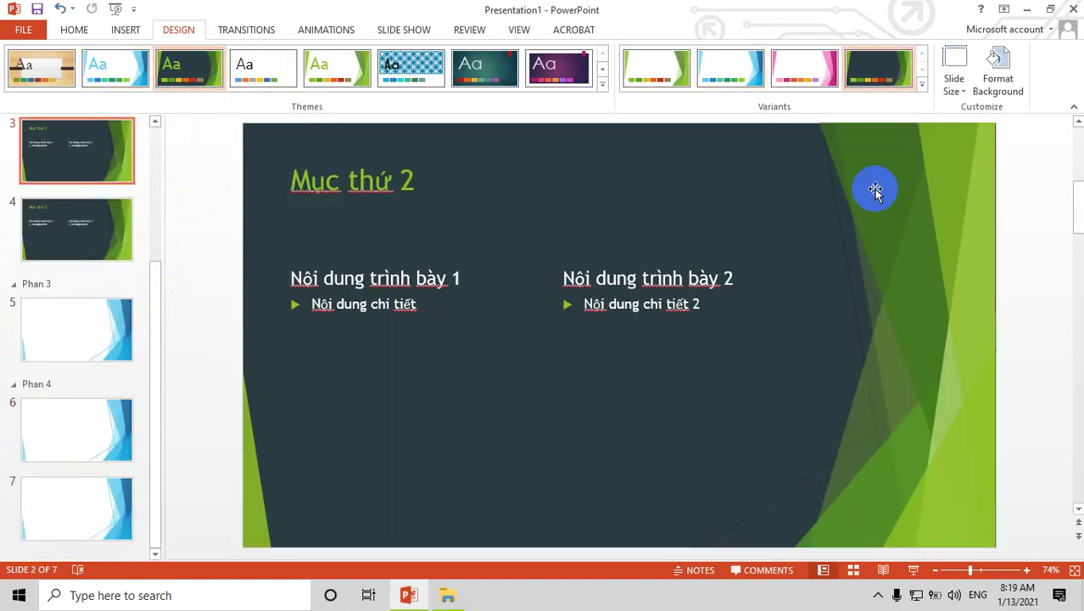
scroll(874, 188, up, 1)
scroll(416, 202, up, 1)
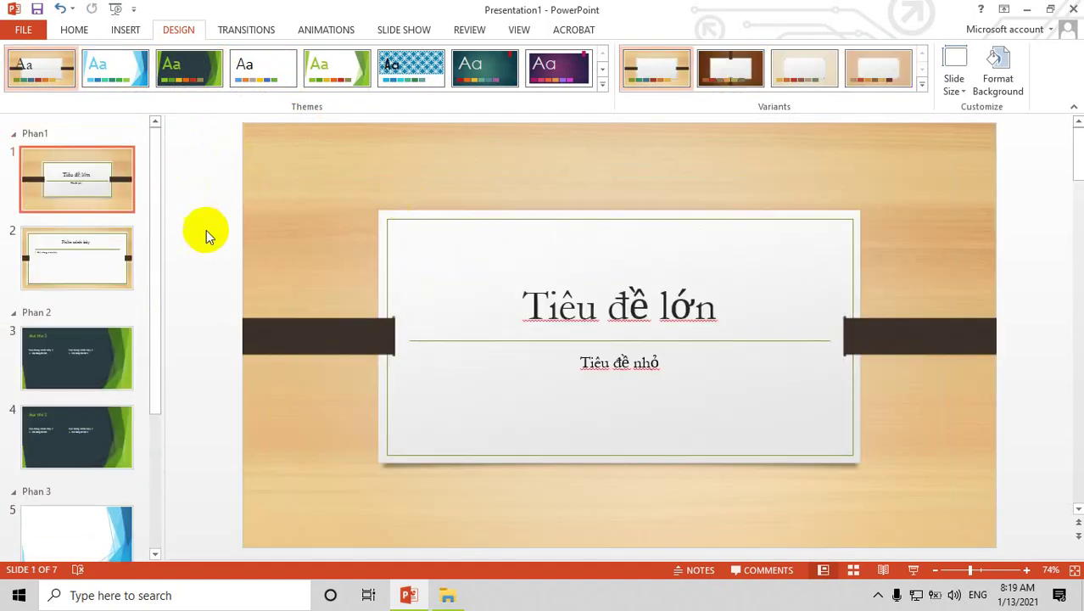
Step: Replace slide 1's wood background with a blue-gray solid fill about 57% transparent
click(1000, 80)
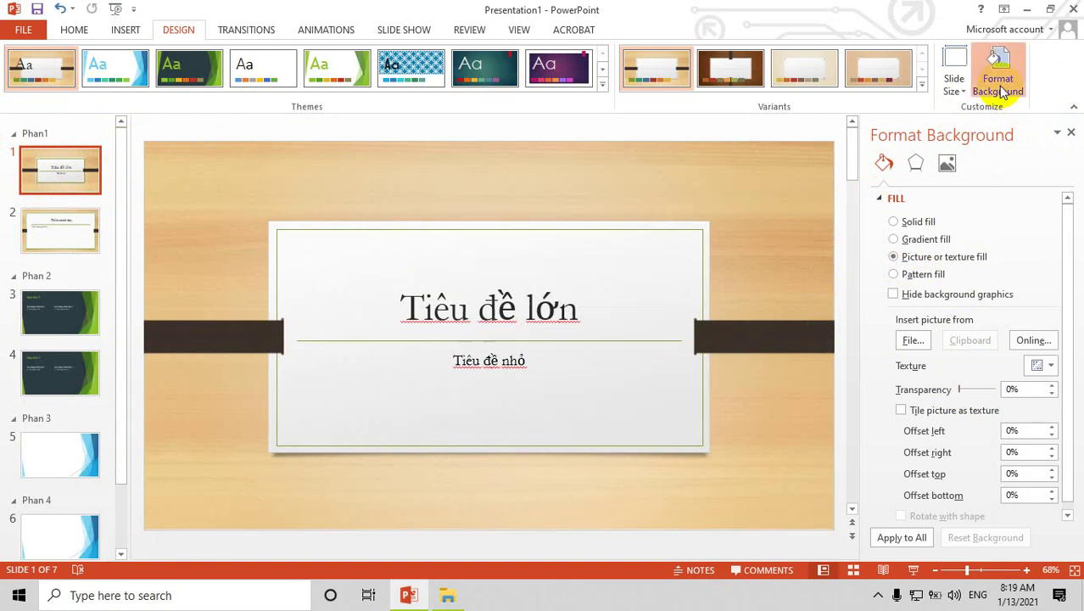
drag(960, 390, 988, 394)
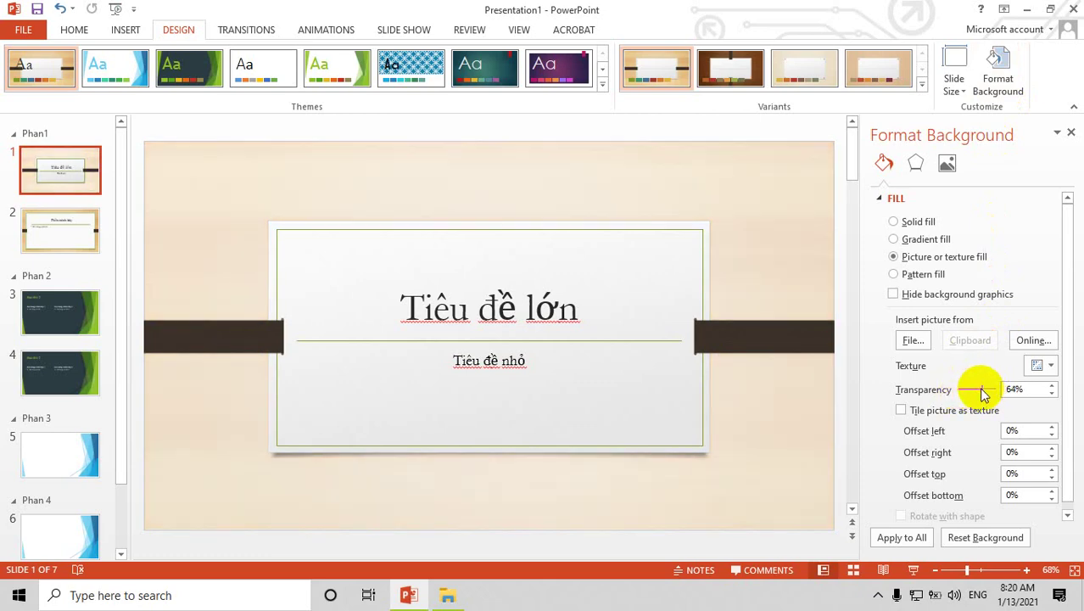
click(894, 224)
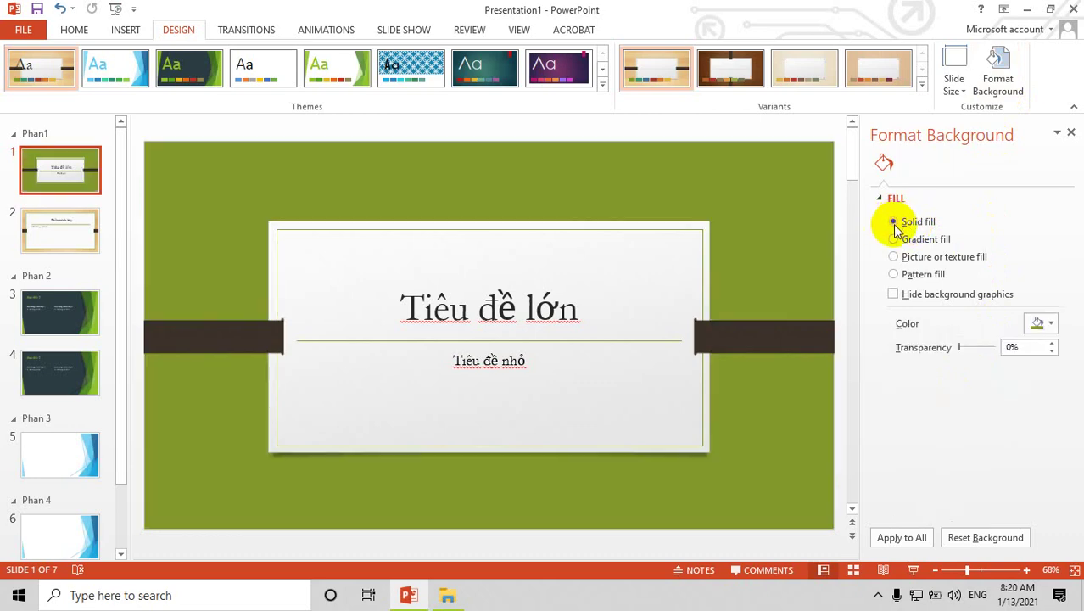
drag(962, 352, 976, 352)
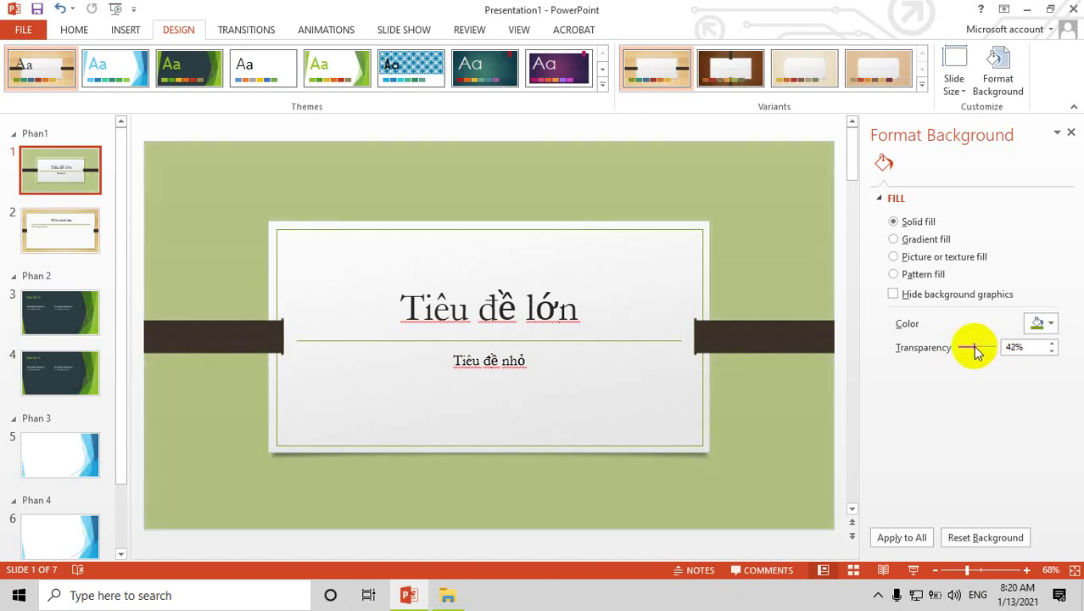
click(1046, 323)
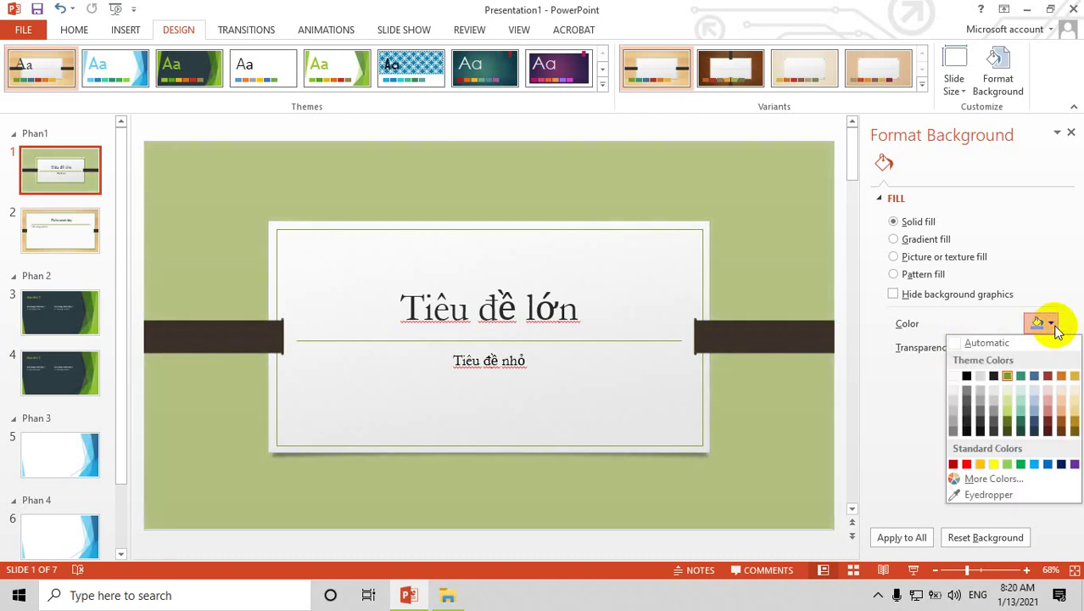
click(1035, 376)
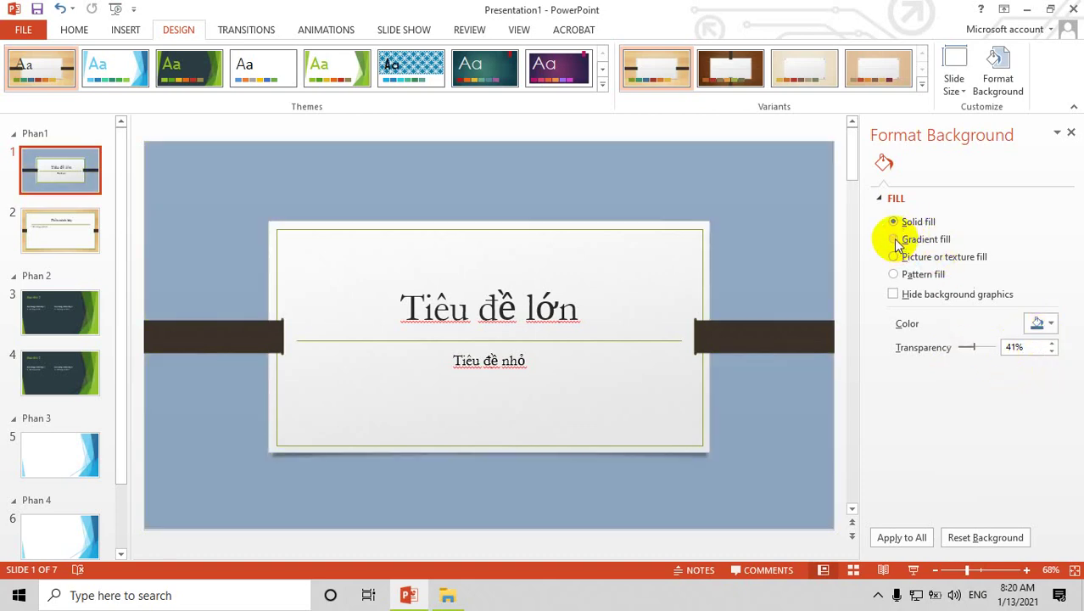
click(894, 239)
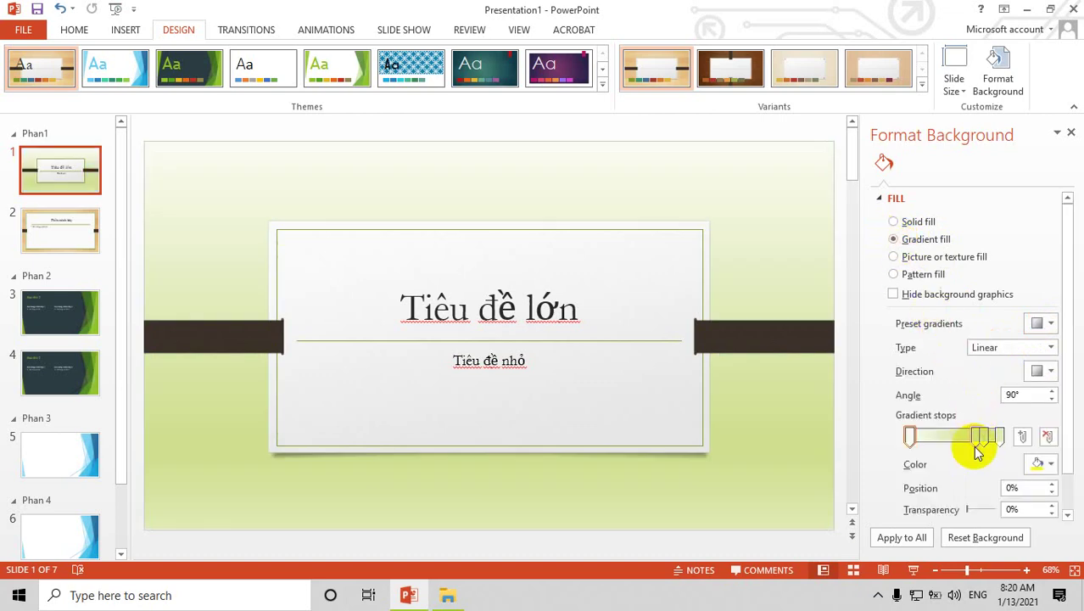
Step: Move the second gradient stop to 55% and select the first stop
mouse_move(976, 437)
mouse_down()
mouse_move(952, 445)
mouse_move(1009, 448)
mouse_up()
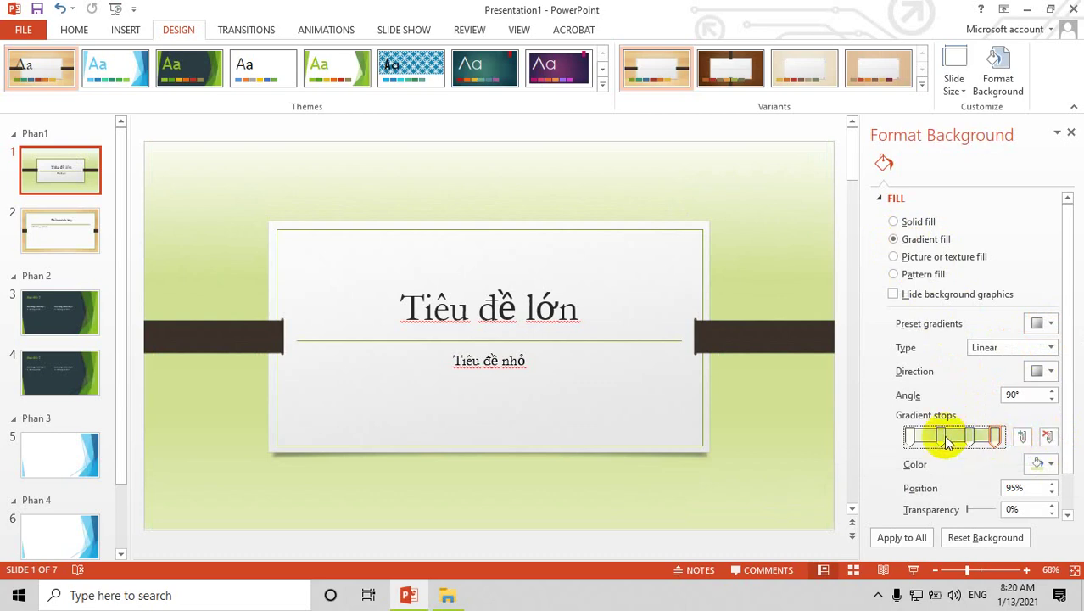
click(911, 438)
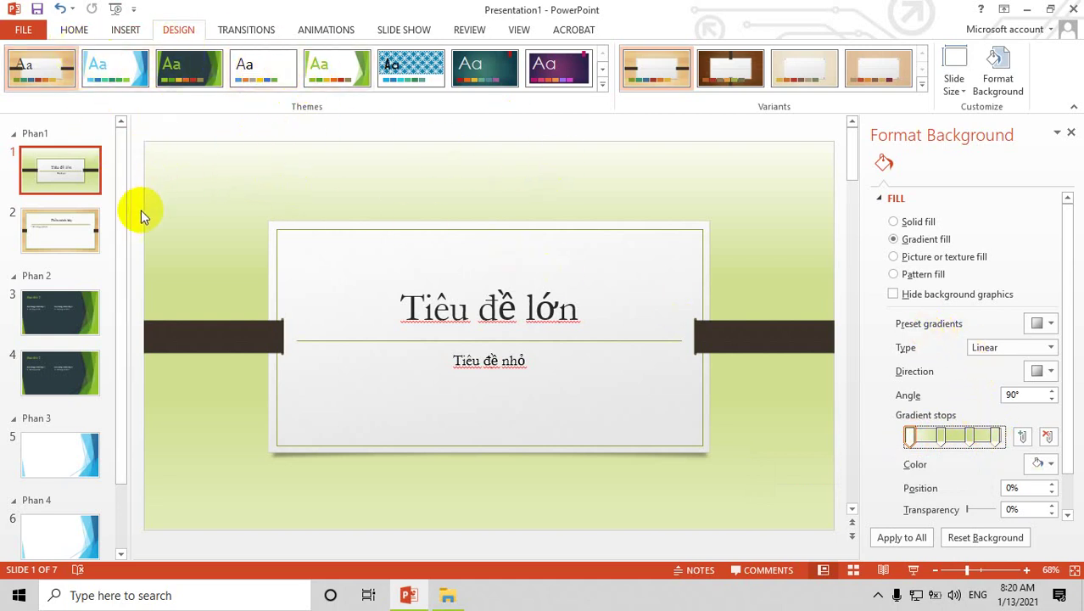
scroll(107, 365, down, 1)
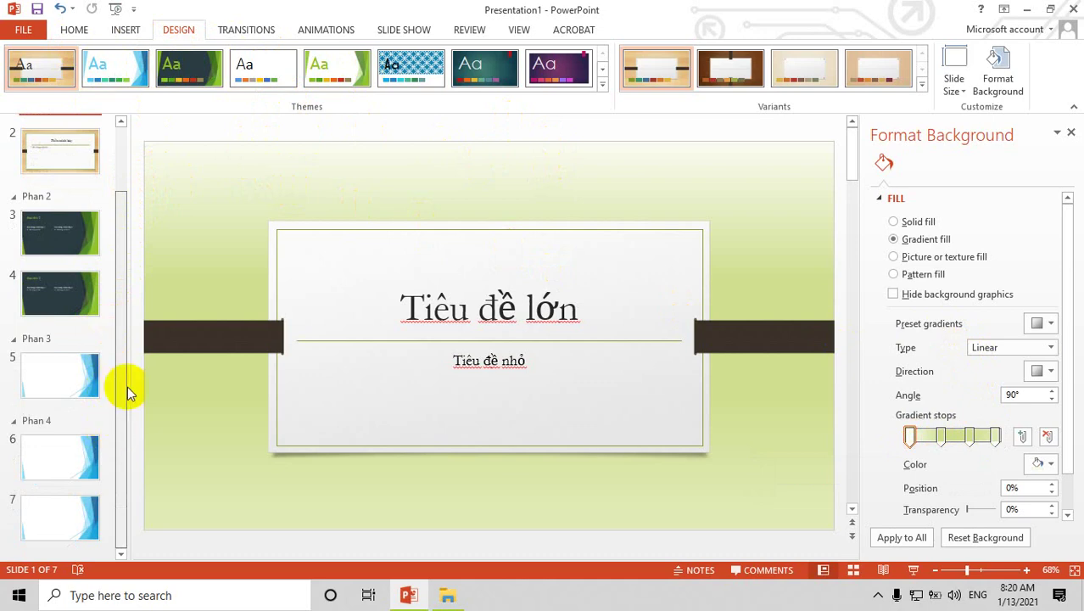
scroll(128, 386, up, 1)
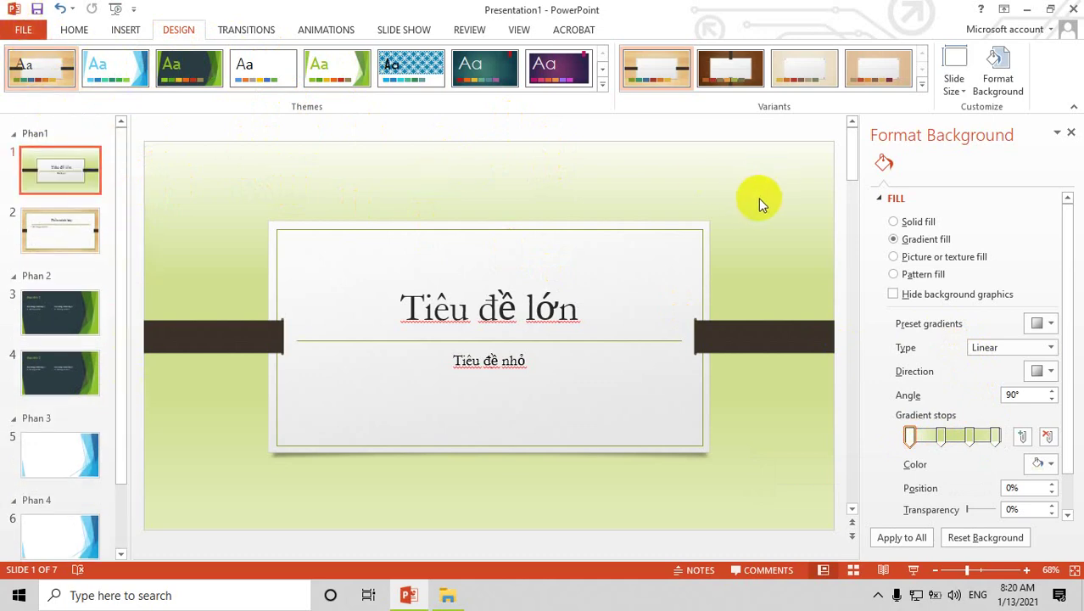
Step: Show the Home tab and drag through the thumbnail pane to review the slides
click(73, 31)
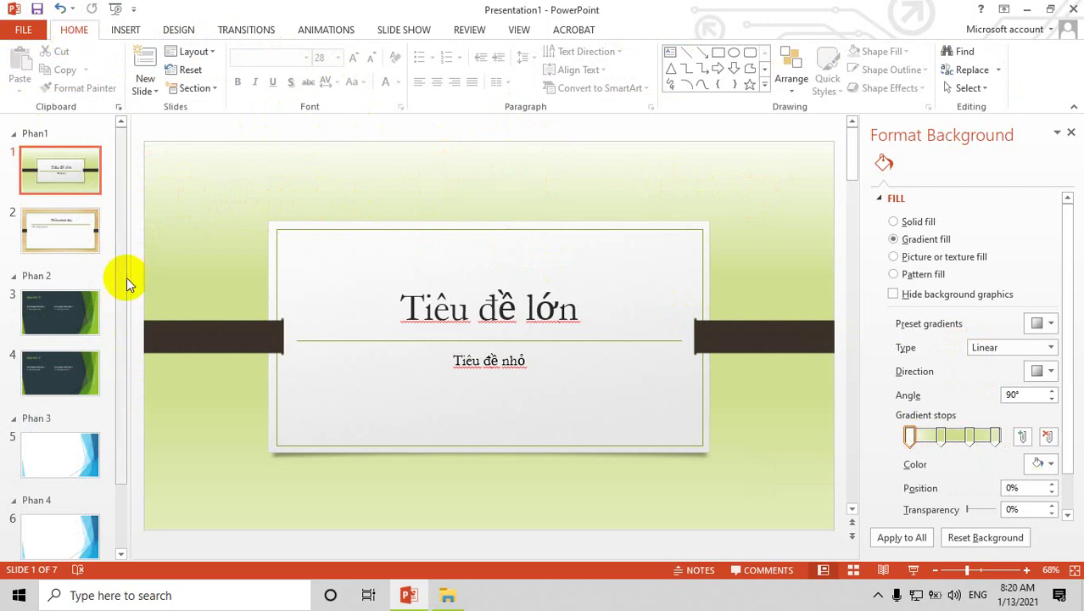
mouse_move(117, 208)
mouse_down()
mouse_move(119, 322)
mouse_move(140, 172)
mouse_up()
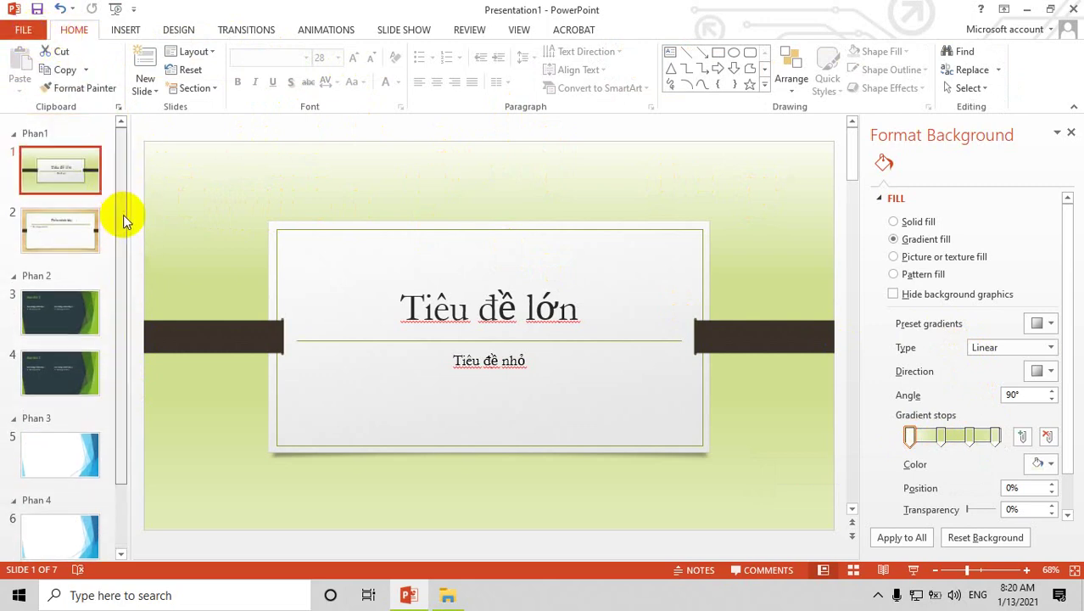
drag(122, 216, 124, 329)
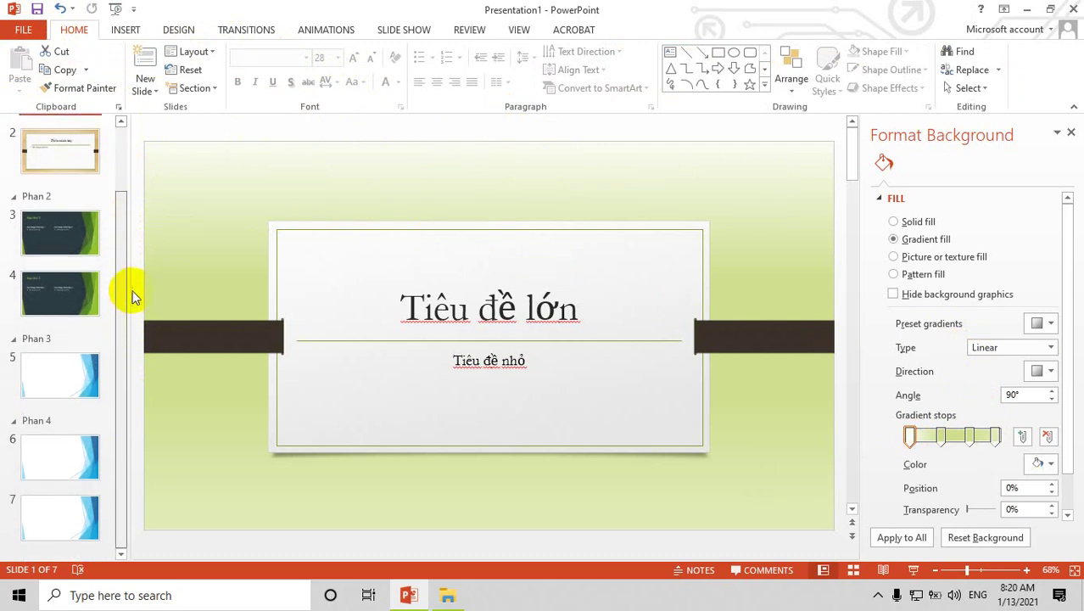
drag(133, 291, 132, 212)
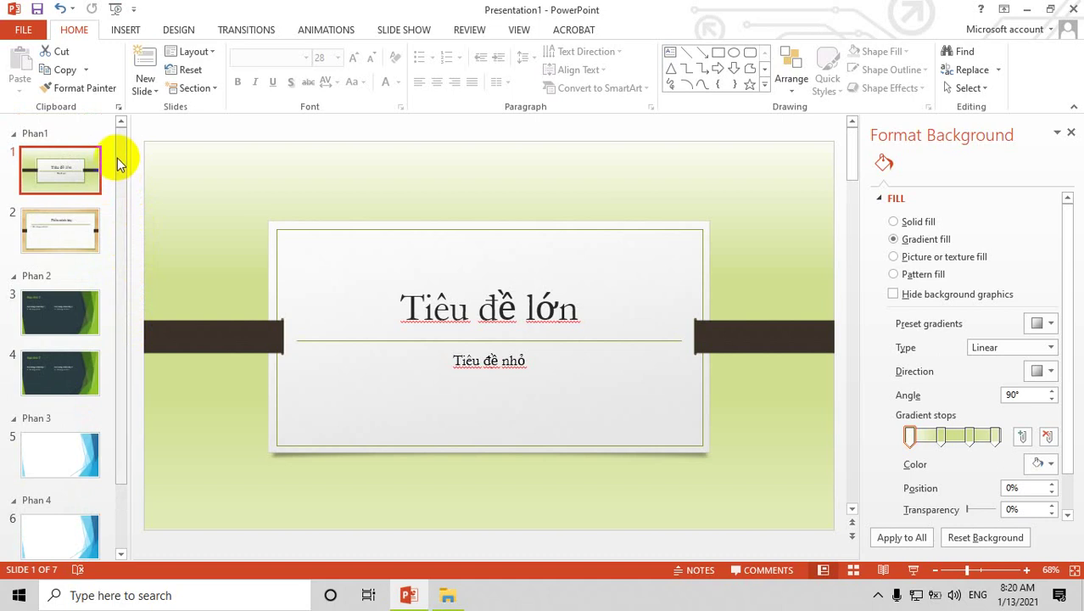
mouse_move(117, 173)
mouse_down()
mouse_move(117, 294)
mouse_move(127, 141)
mouse_up()
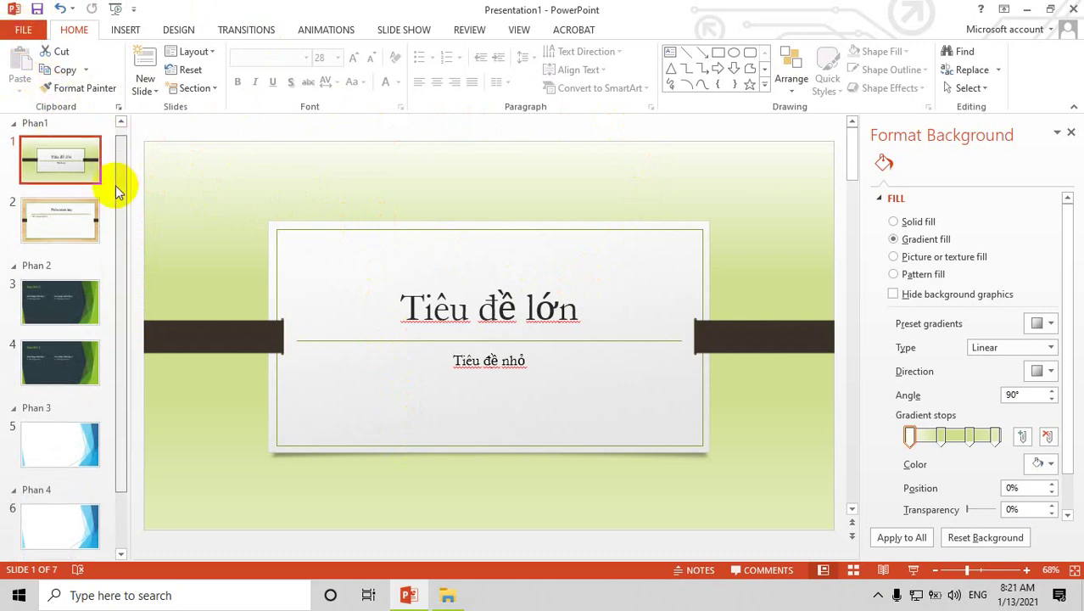
mouse_move(121, 148)
mouse_down()
mouse_move(106, 280)
mouse_move(121, 118)
mouse_up()
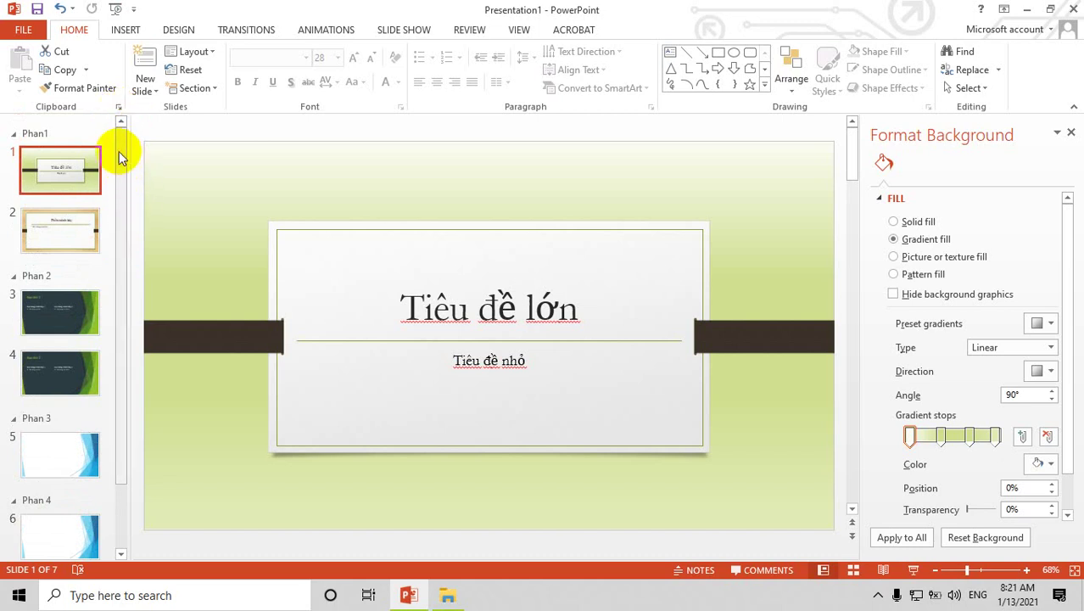
mouse_move(124, 163)
mouse_down()
mouse_move(114, 304)
mouse_move(126, 147)
mouse_up()
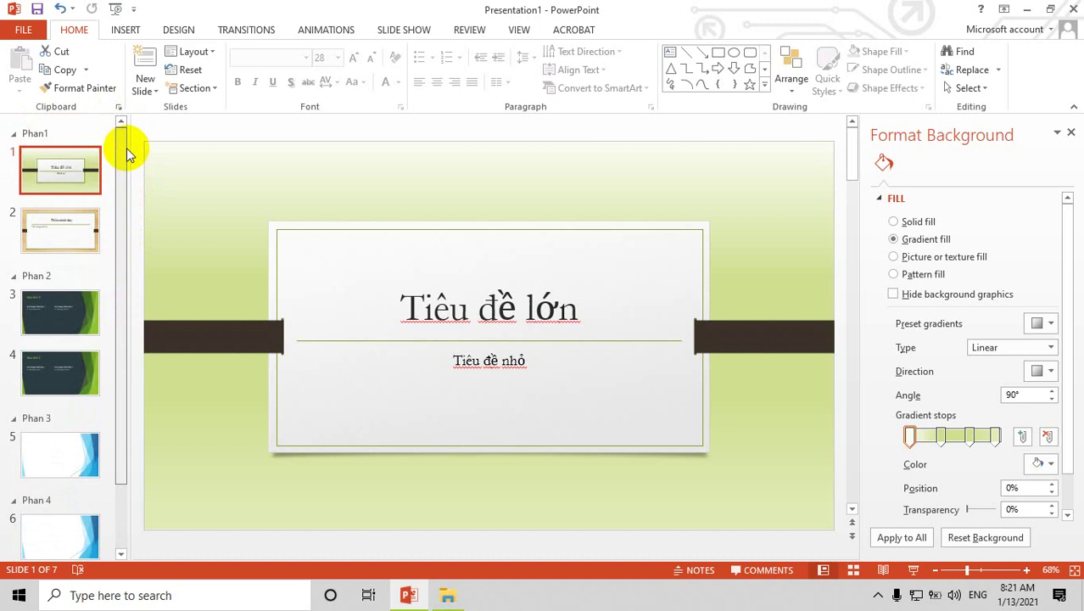
mouse_move(127, 153)
mouse_down()
mouse_move(126, 282)
mouse_move(127, 120)
mouse_up()
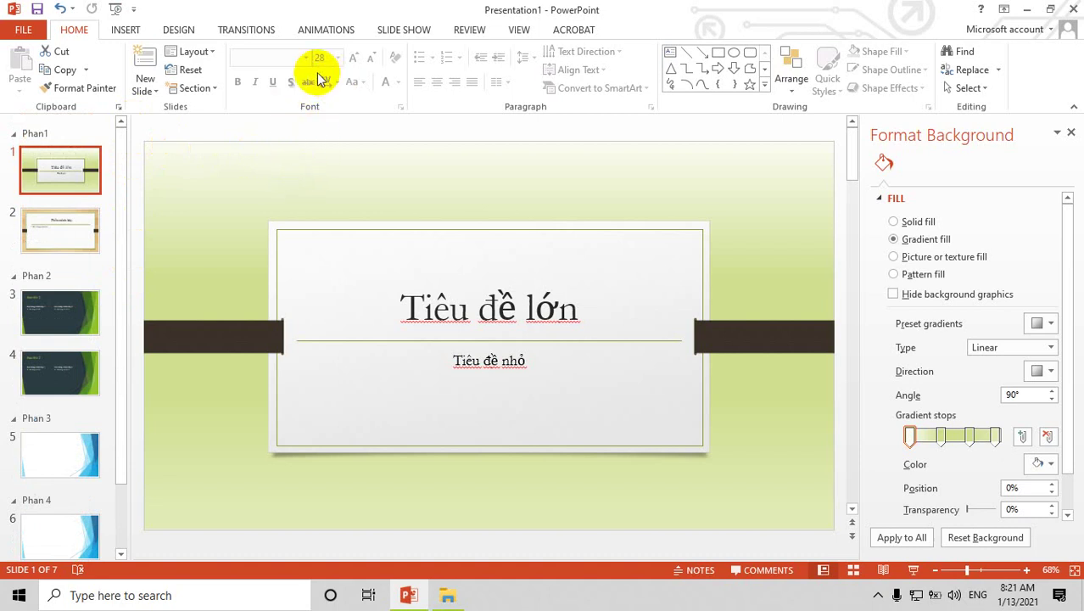
Step: Create a new blank presentation and add a section named Phần1
click(23, 30)
click(30, 96)
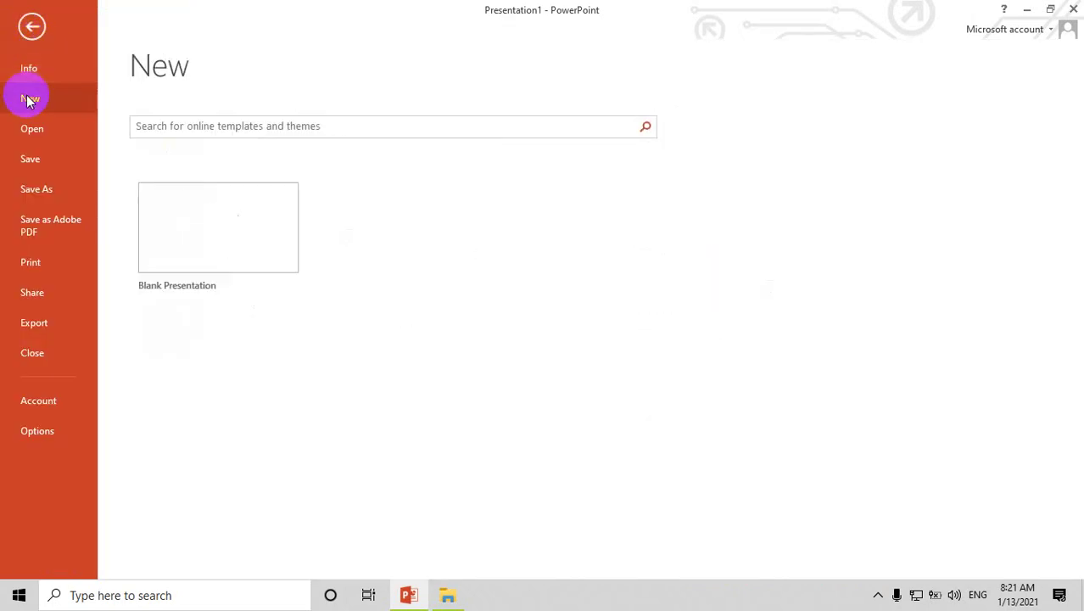
click(211, 224)
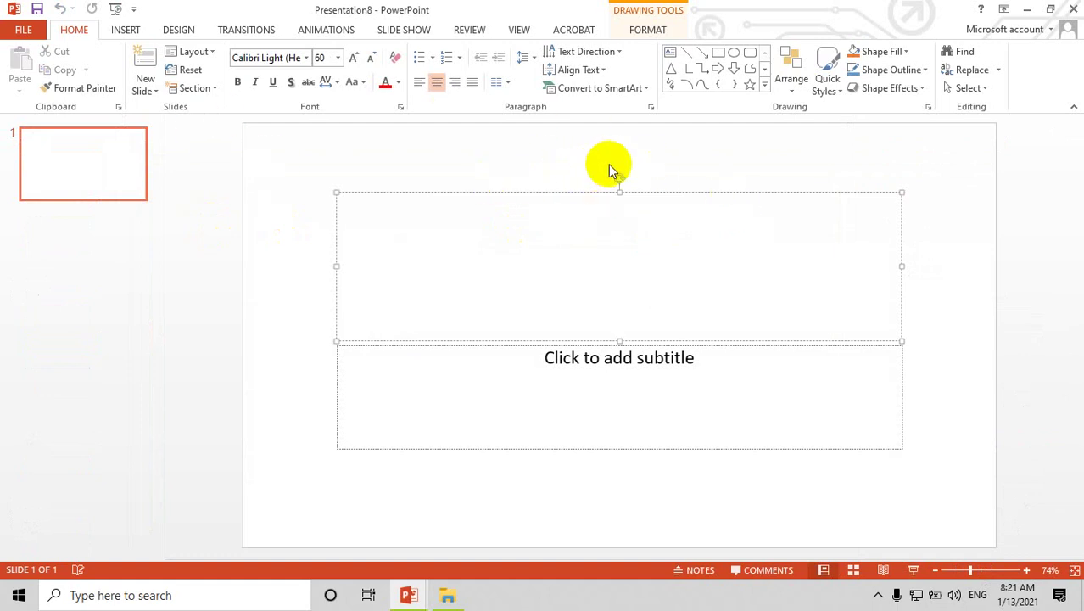
click(206, 90)
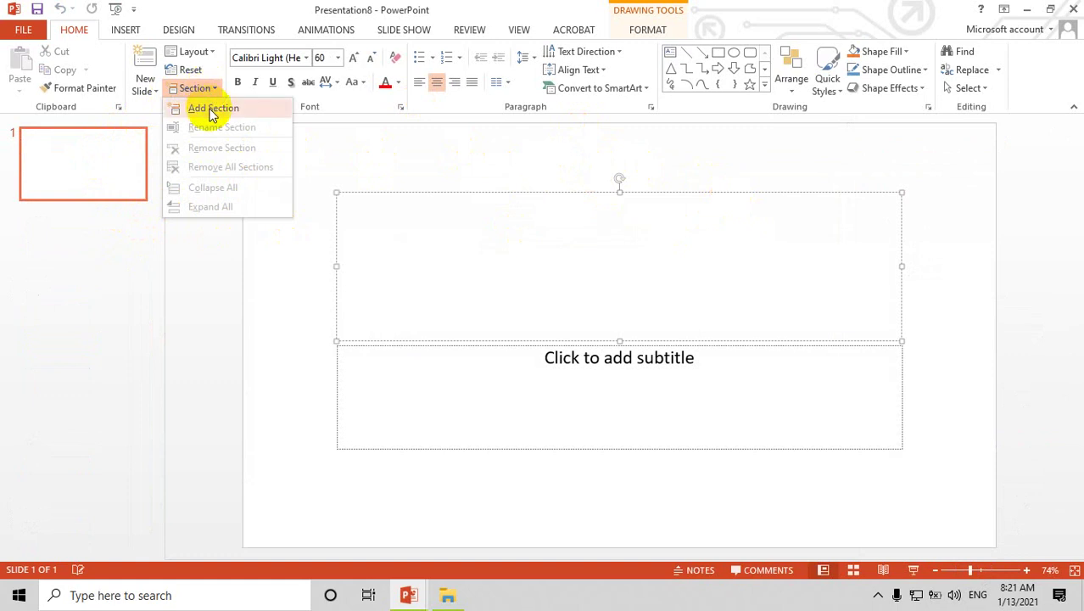
click(210, 114)
double_click(70, 133)
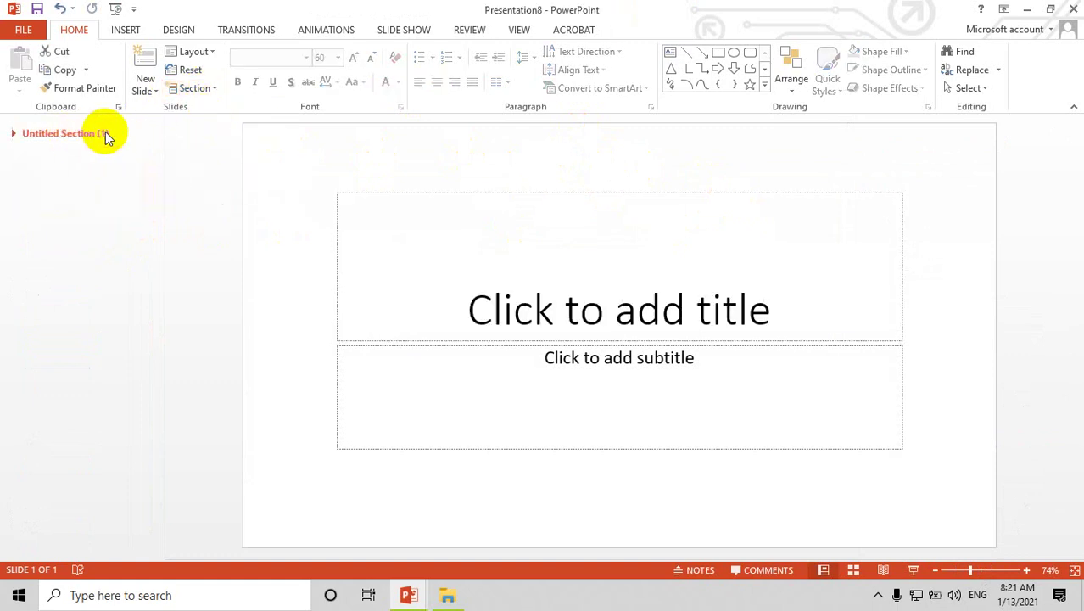
right_click(85, 137)
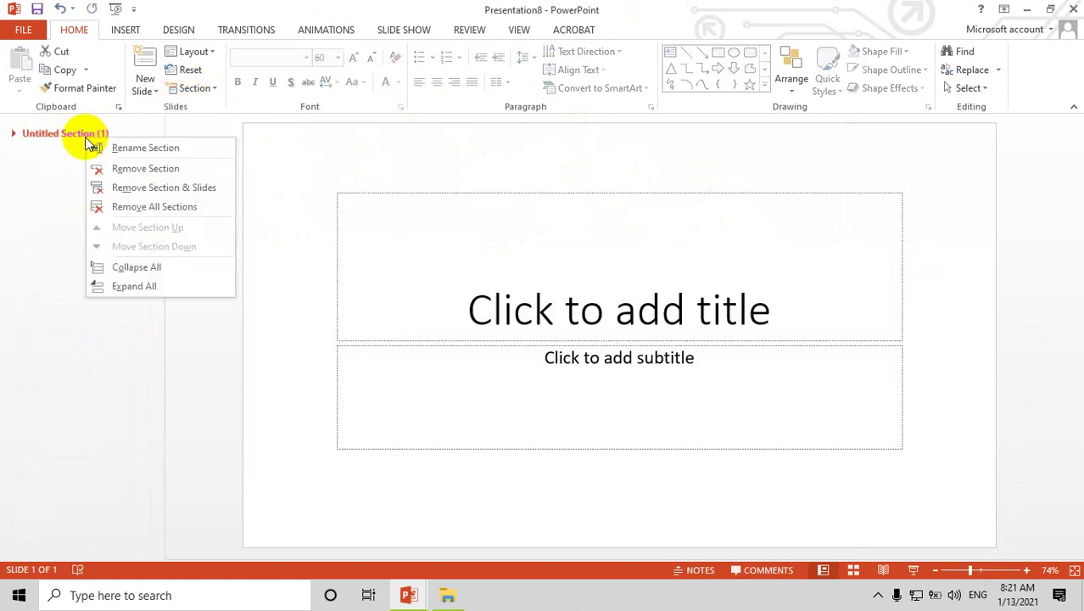
click(123, 147)
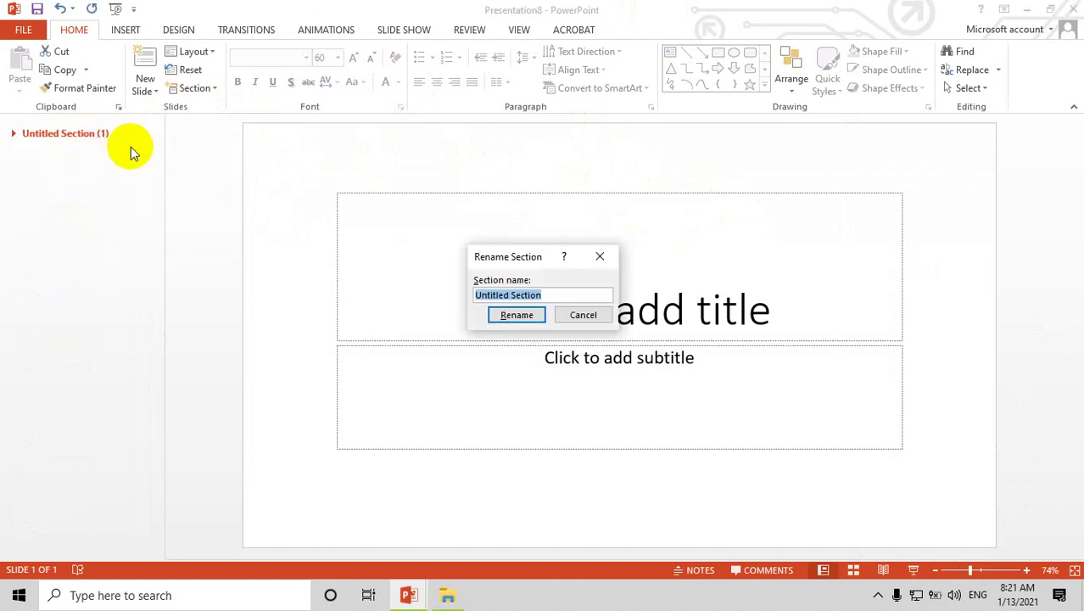
key(BackSpace)
text(Phần1)
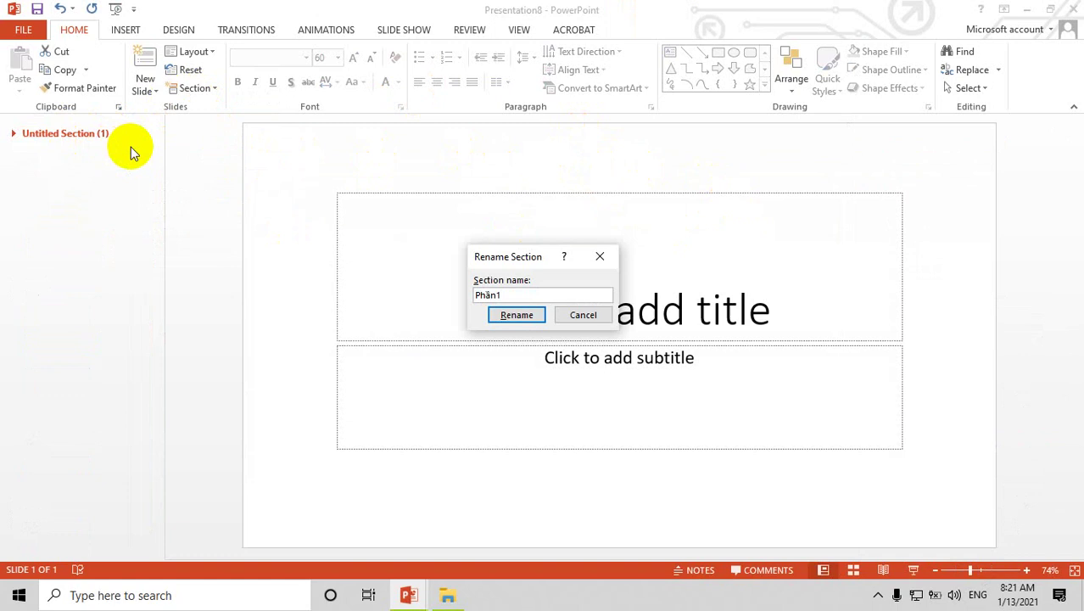
key(Return)
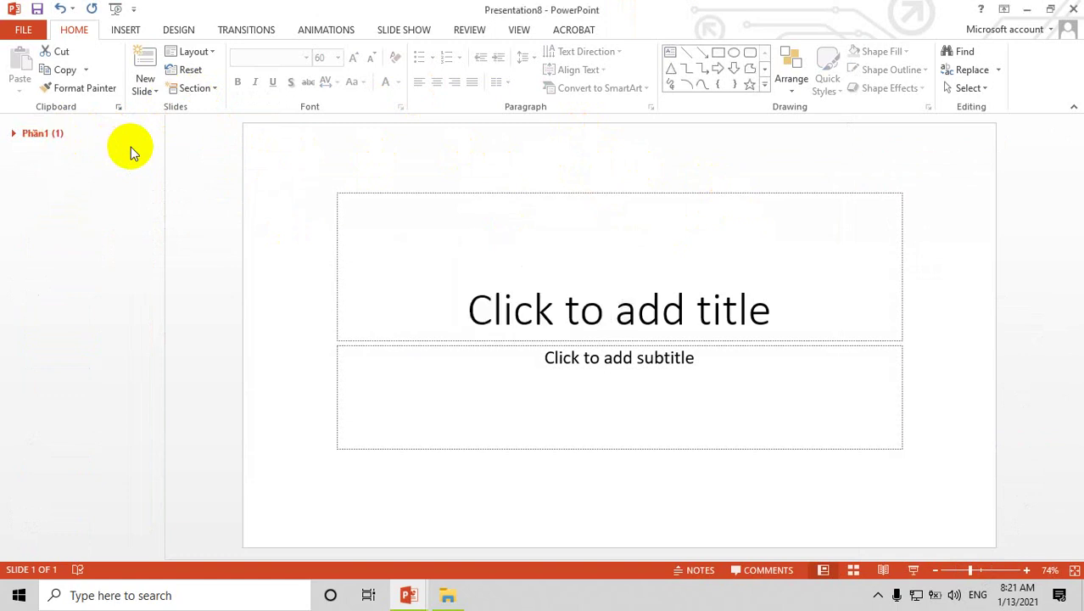
click(13, 135)
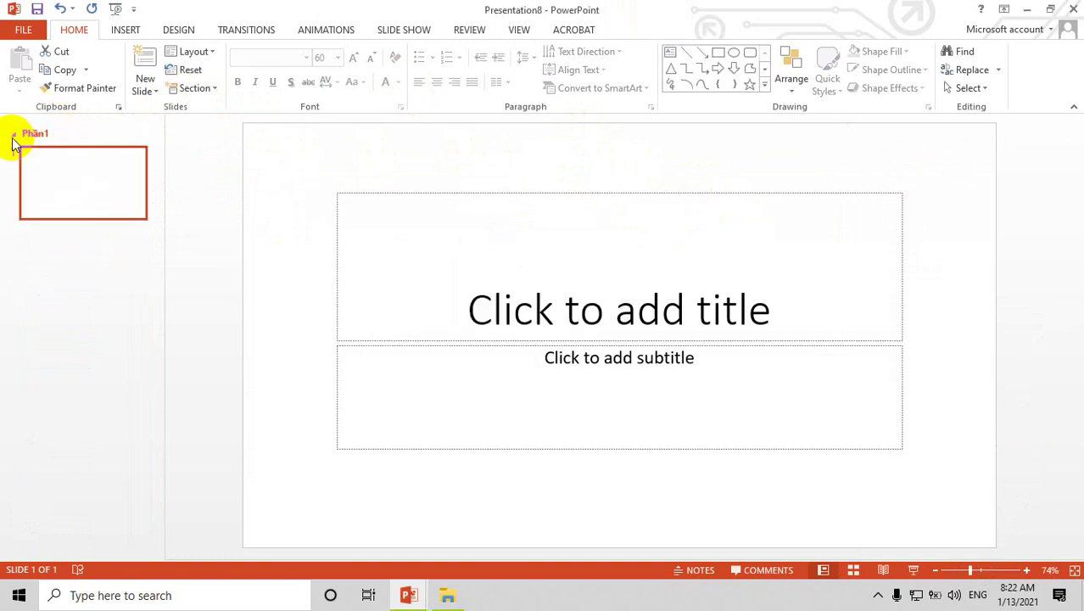
Step: Add two new slides so Phần1 holds three slides
right_click(93, 189)
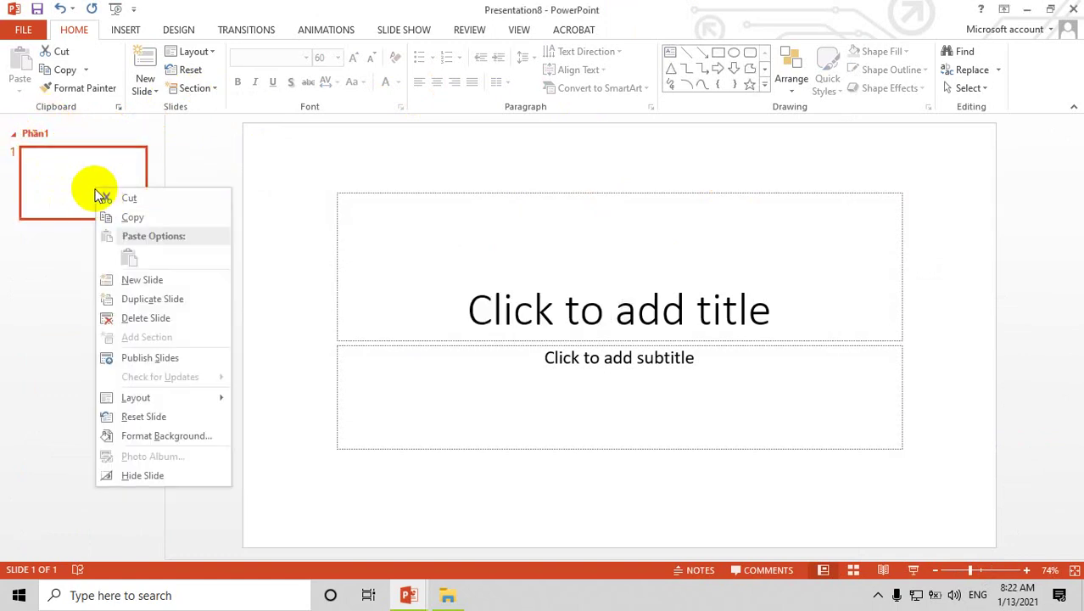
click(116, 279)
right_click(93, 261)
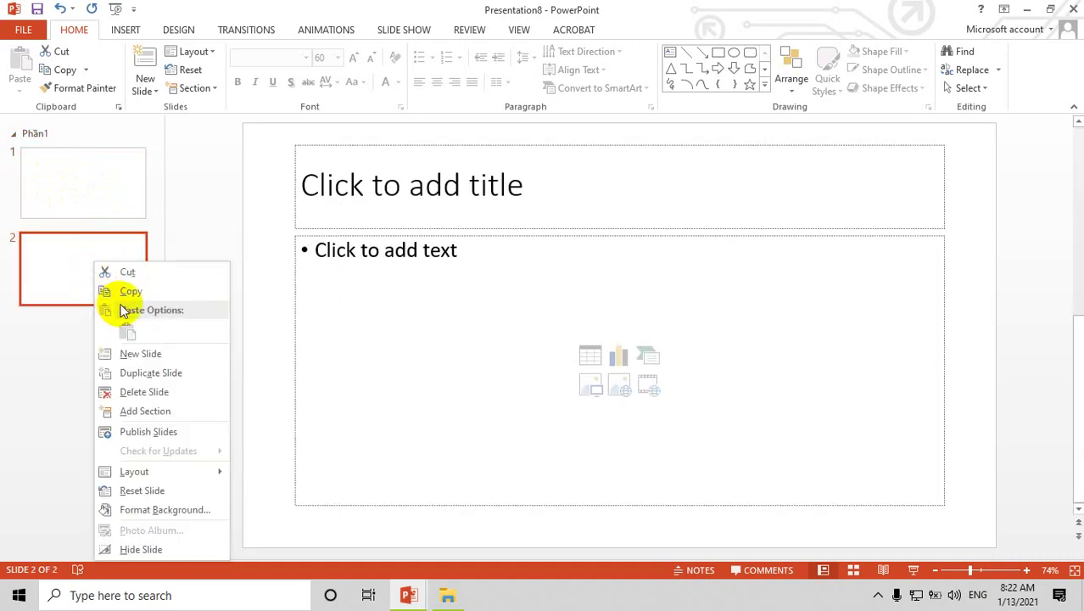
click(119, 353)
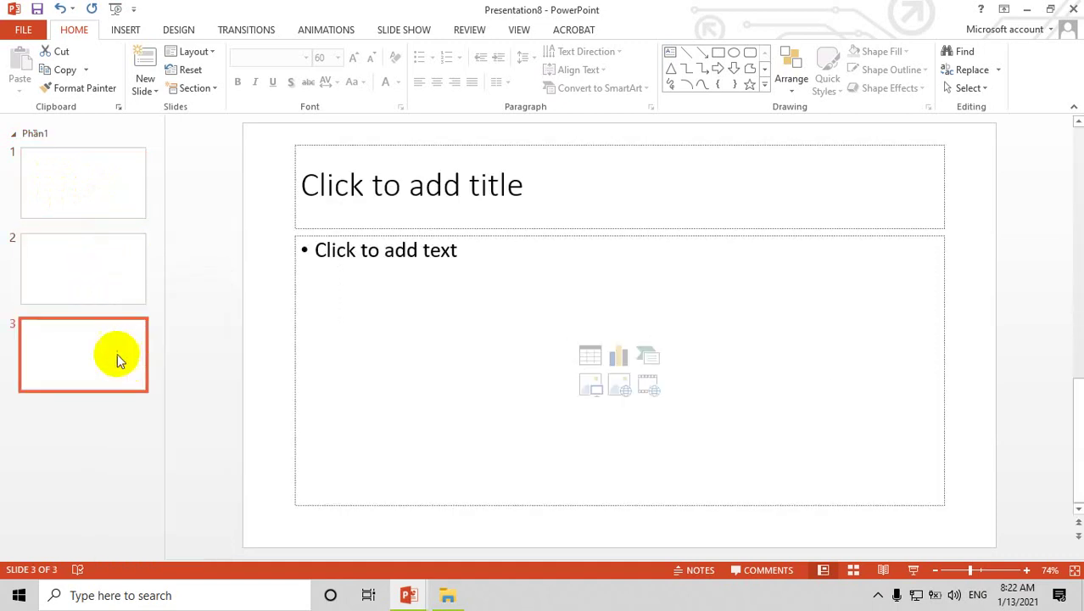
click(54, 395)
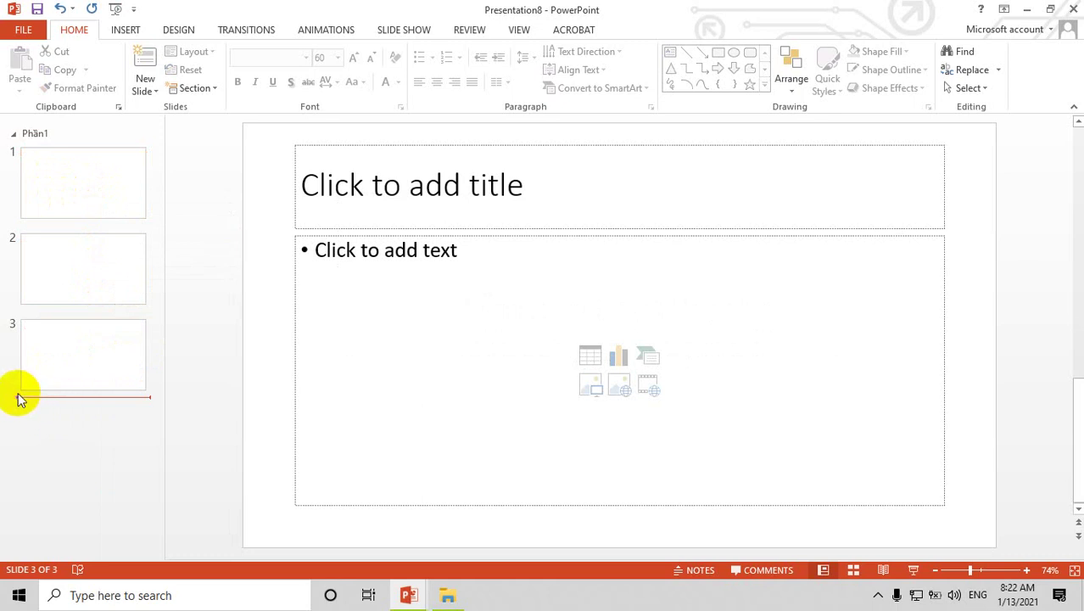
Step: Add a section after slide 3 and name it Phần 2
click(202, 89)
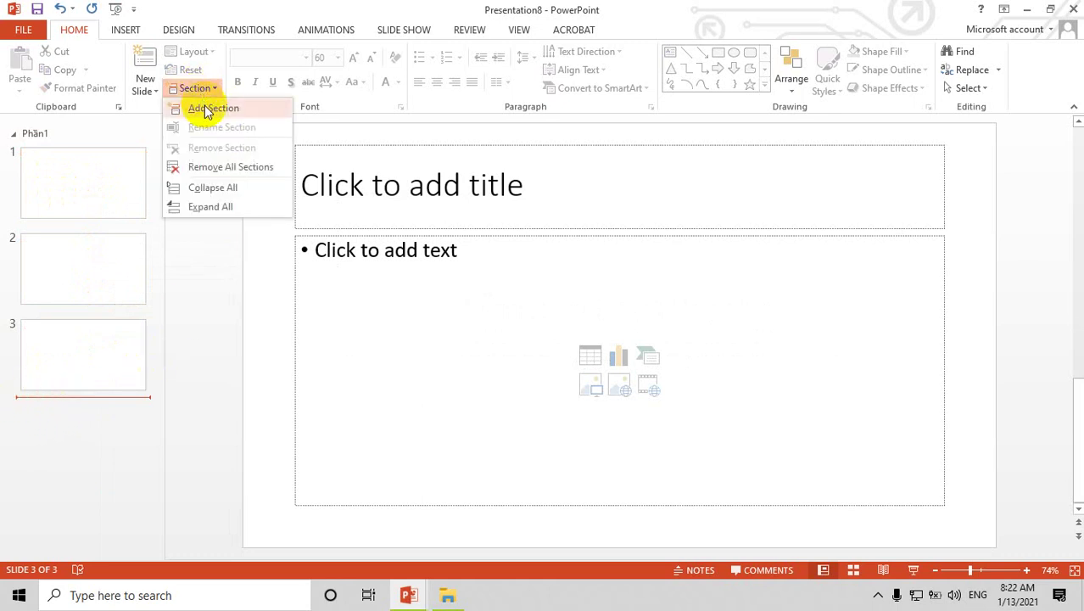
click(208, 108)
right_click(45, 422)
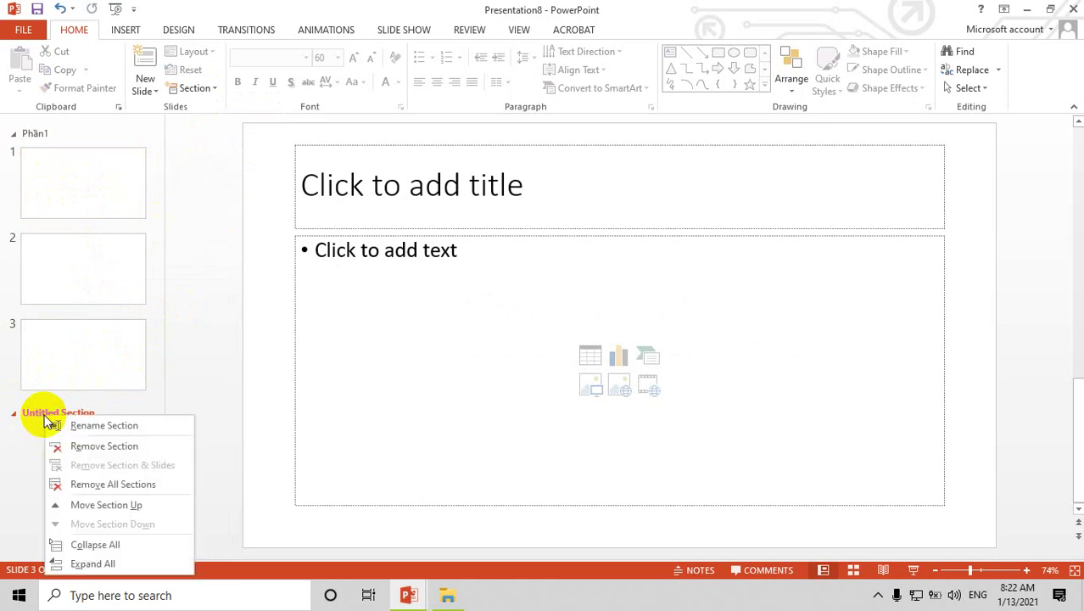
click(76, 425)
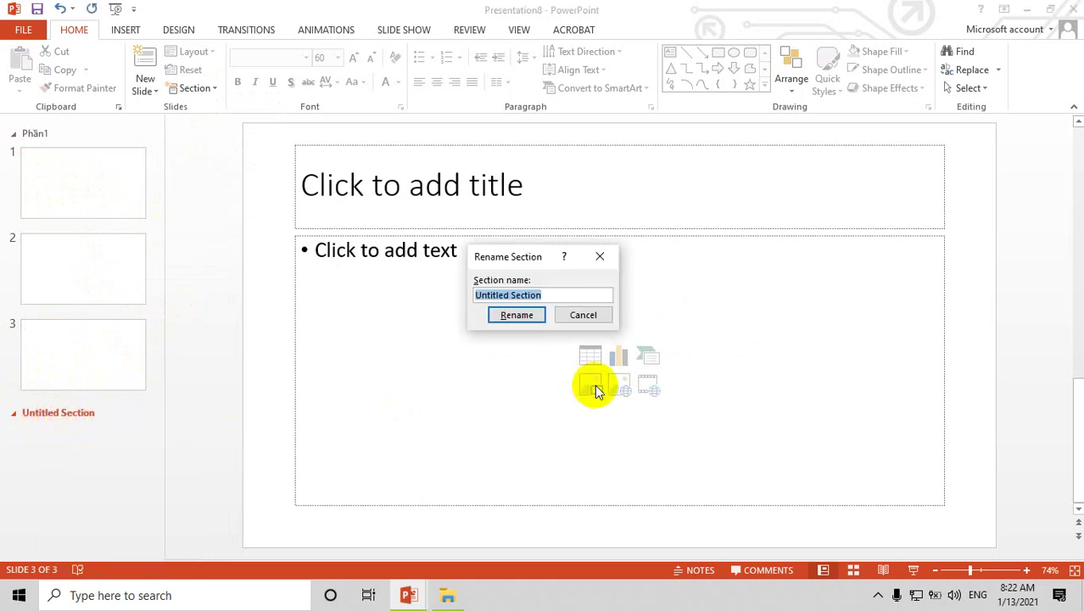
key(BackSpace)
text(Phần 2)
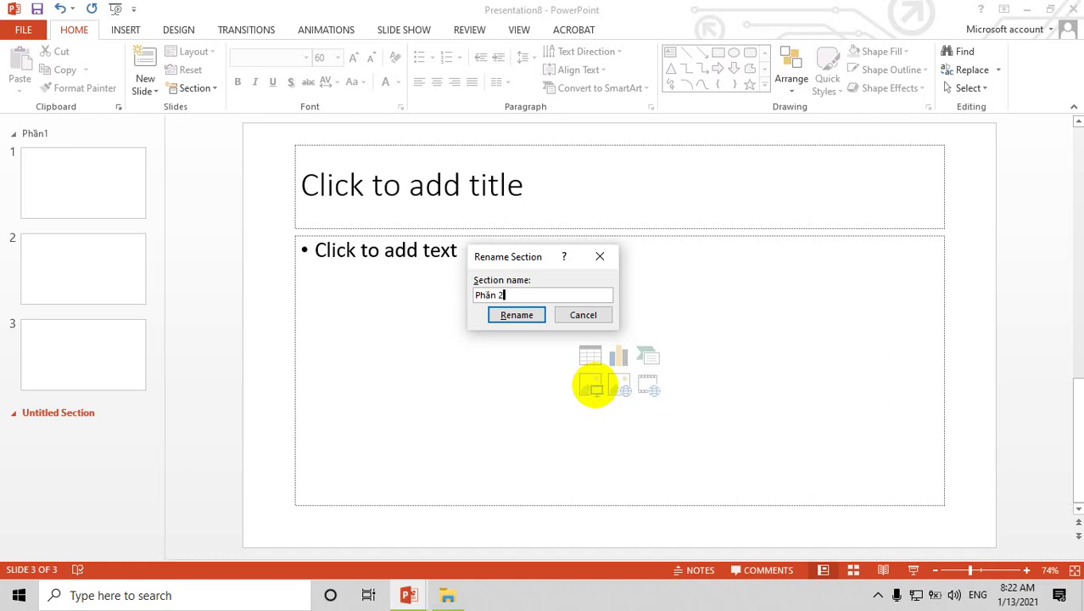
key(Return)
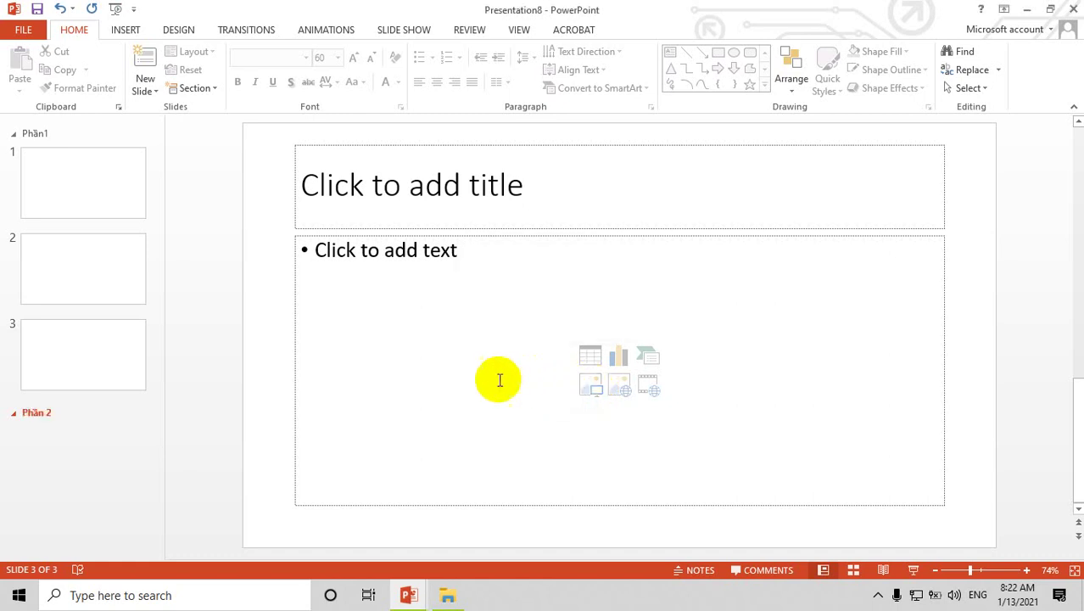
Step: Place the insertion point under the Phần 2 header and browse new-slide layouts
right_click(36, 414)
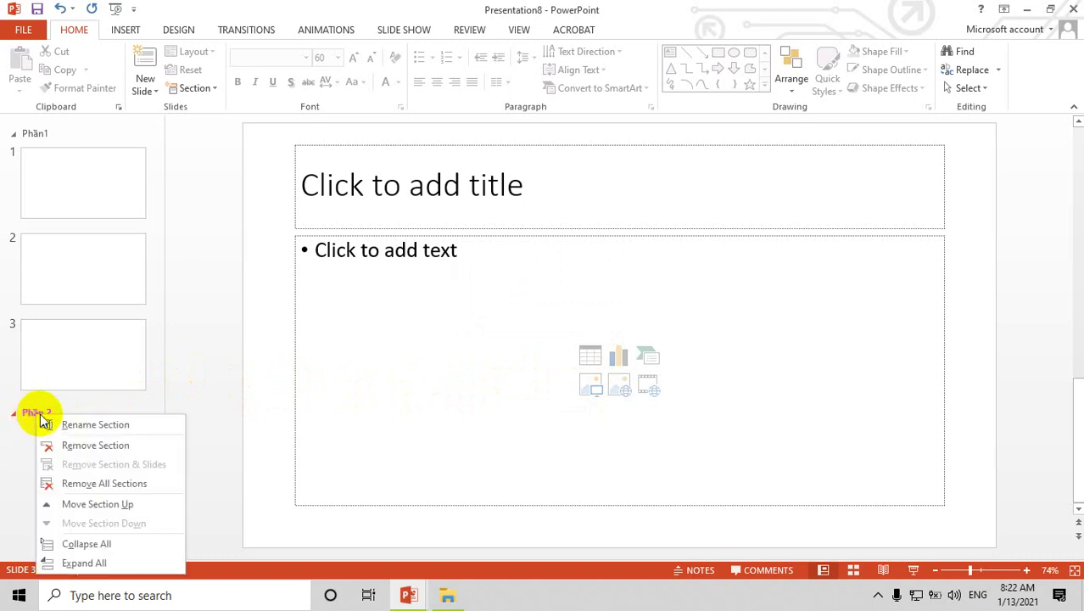
drag(21, 435, 61, 436)
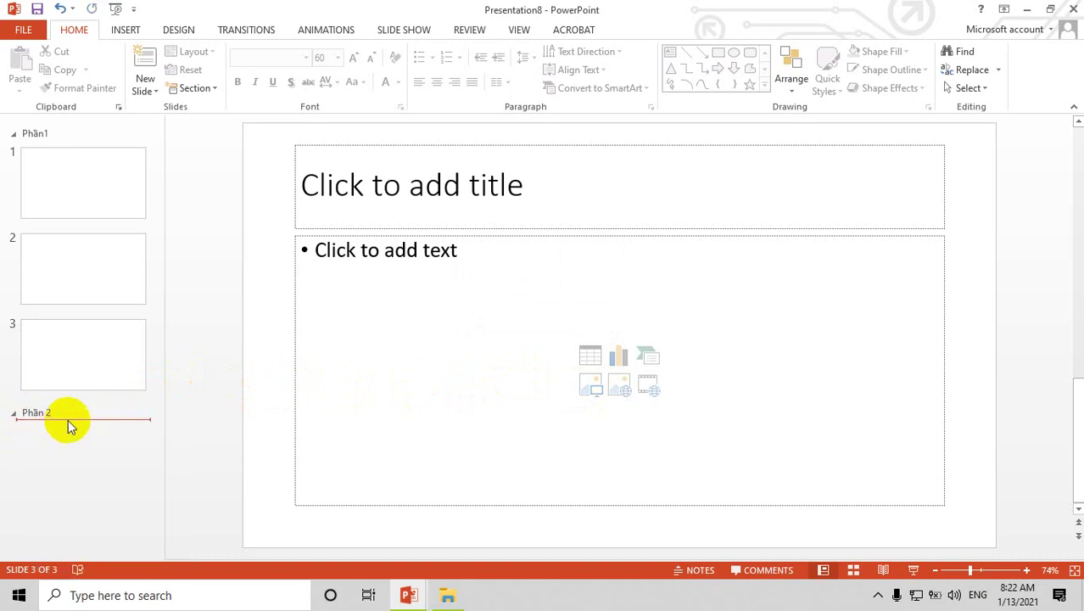
click(145, 89)
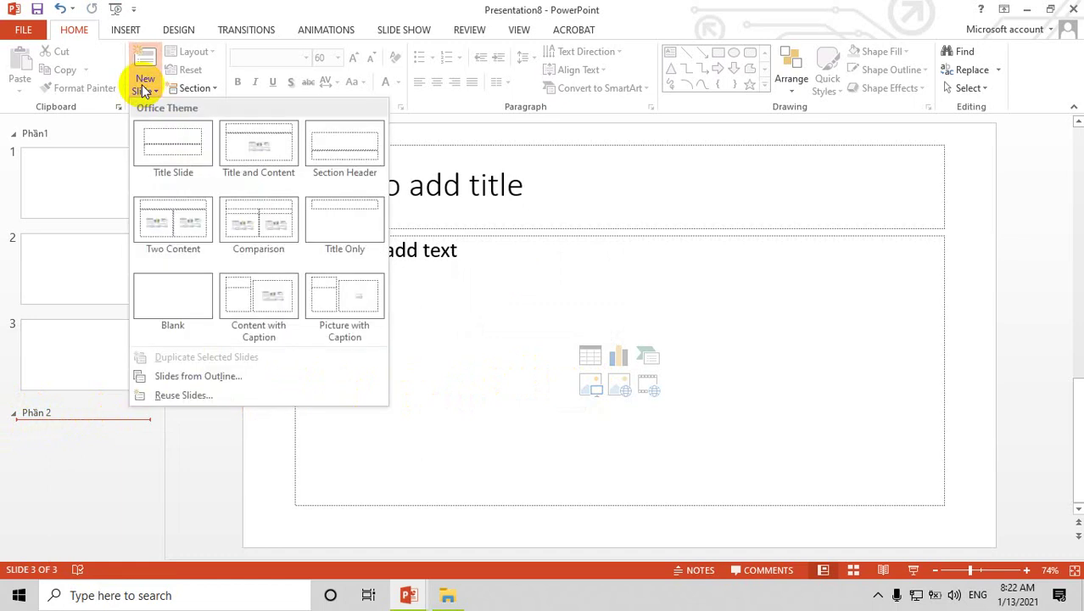
click(85, 415)
right_click(77, 415)
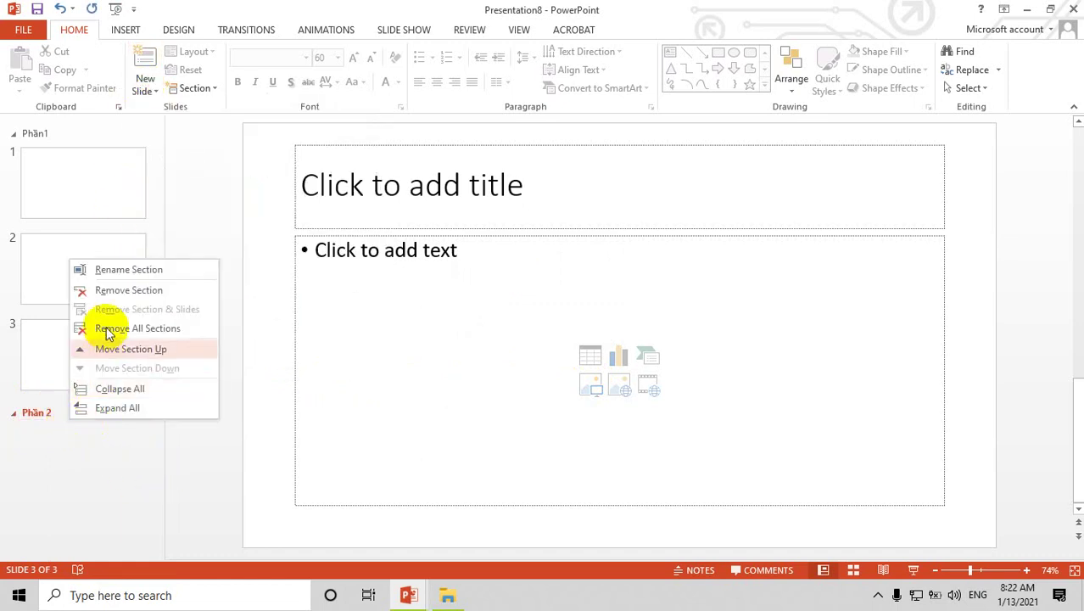
click(40, 421)
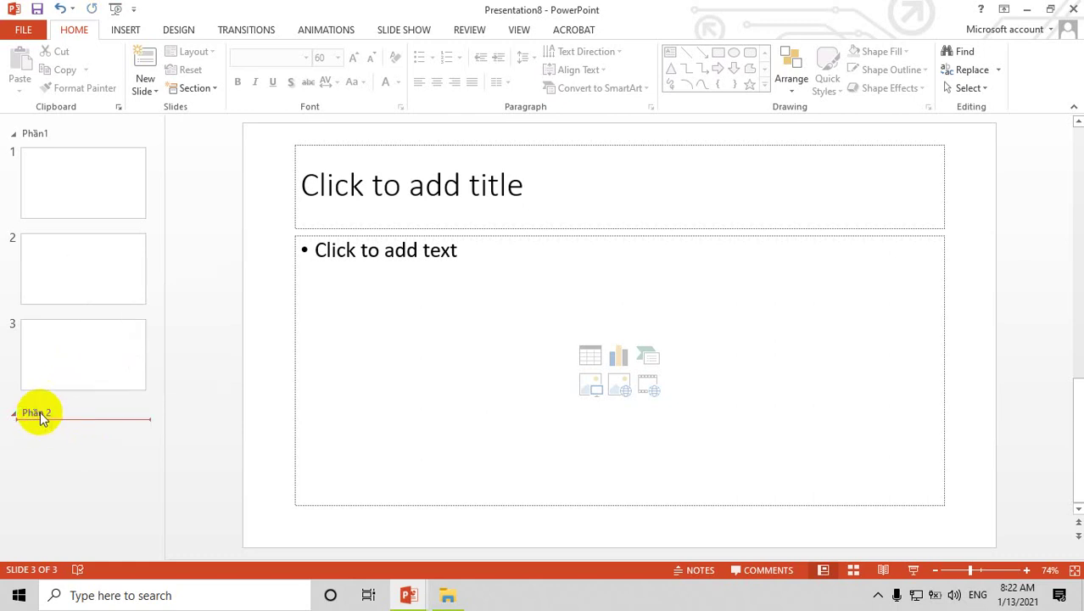
right_click(40, 421)
Step: Insert slides 4, 5 and 6 as new slides under the Phần 2 section
click(59, 475)
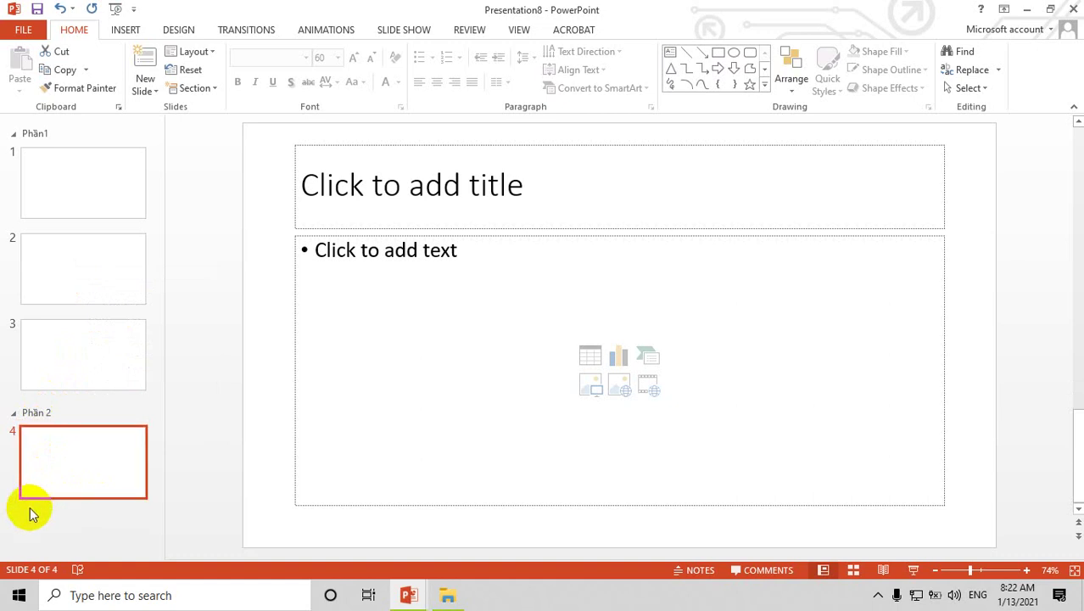
right_click(54, 513)
click(95, 485)
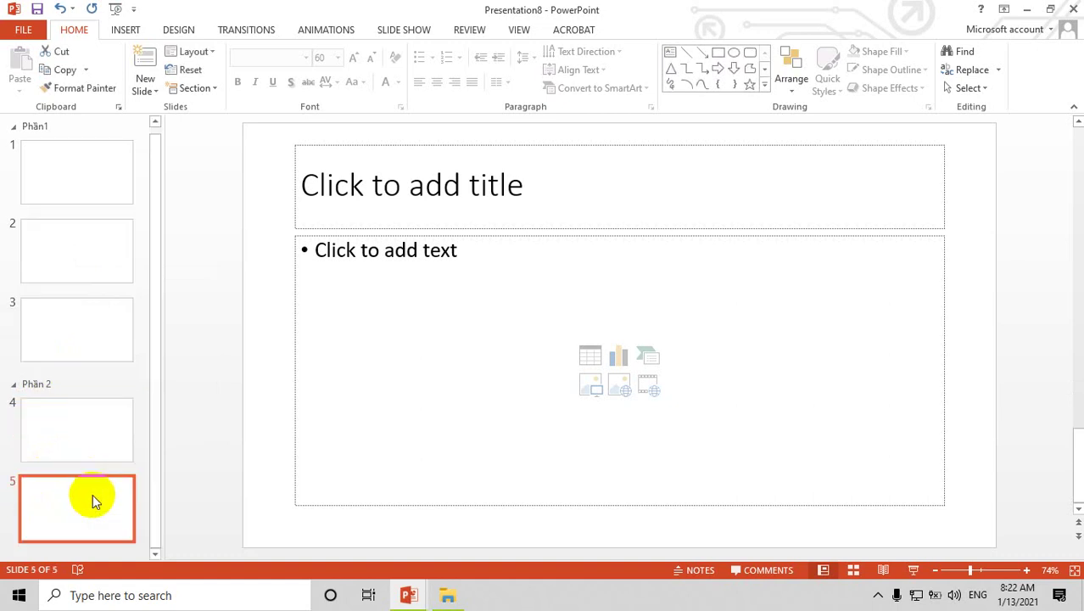
right_click(69, 510)
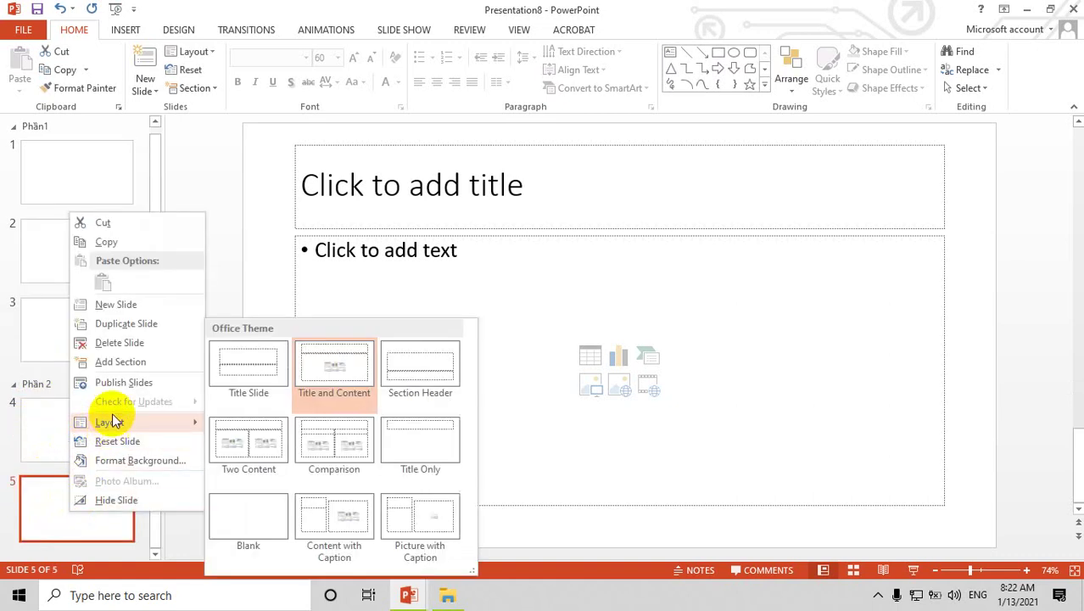
click(98, 303)
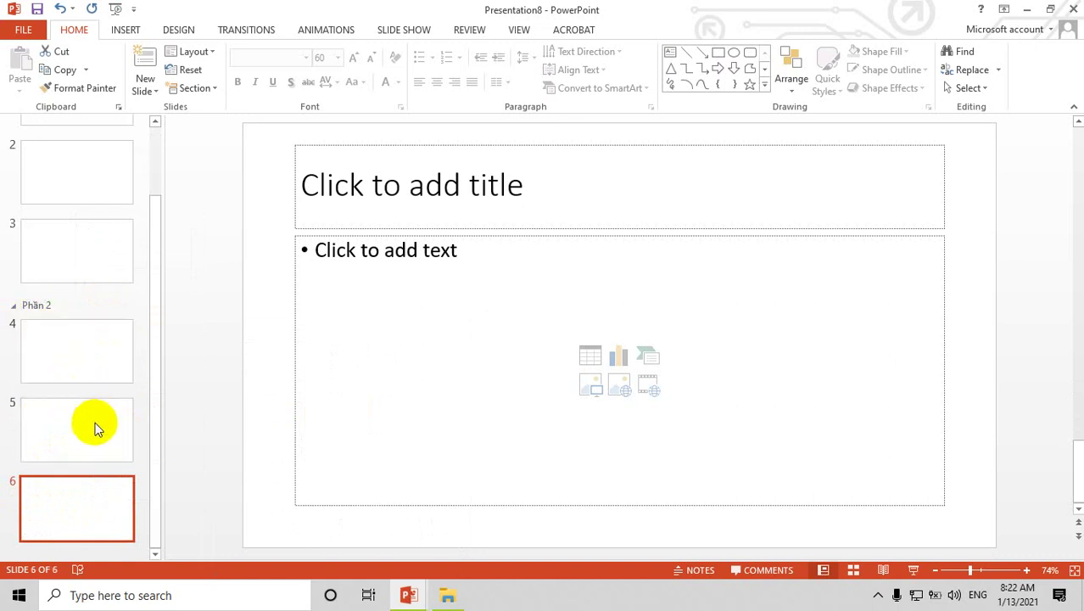
scroll(91, 514, up, 2)
scroll(110, 456, down, 2)
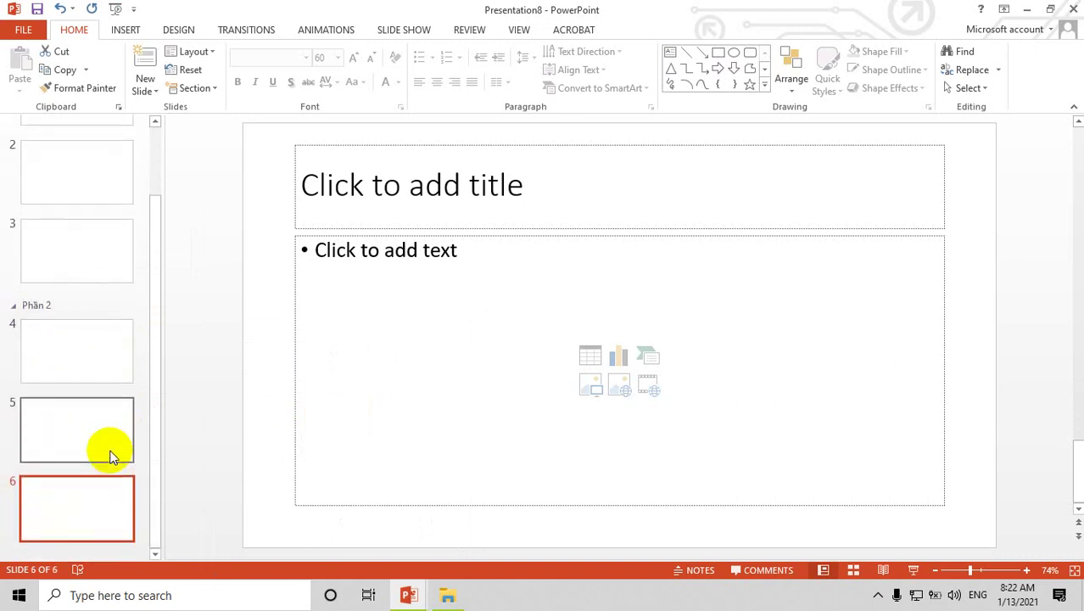
scroll(111, 453, up, 2)
scroll(72, 442, down, 2)
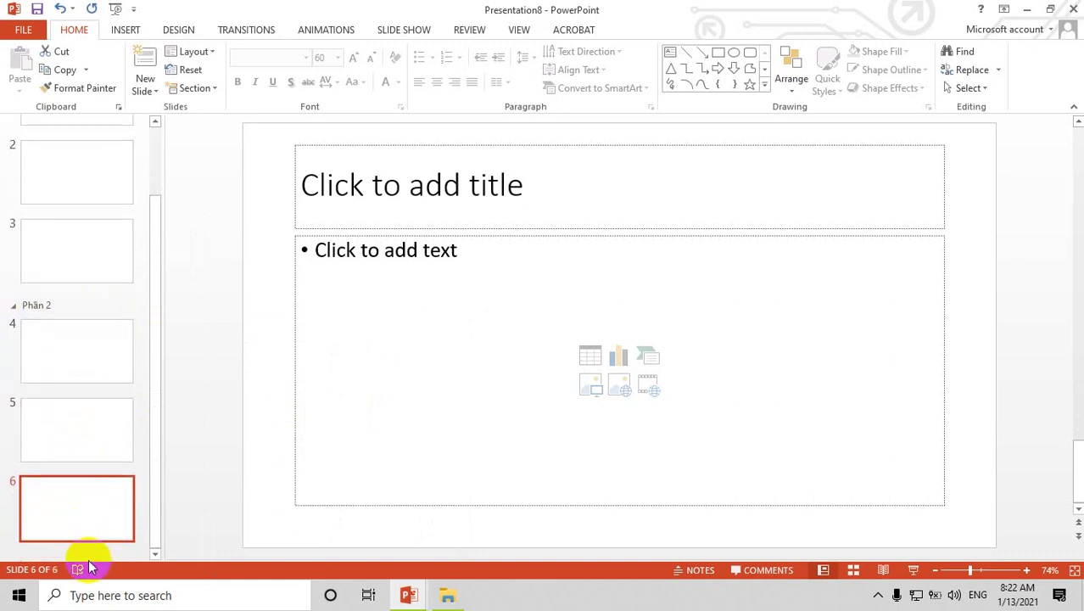
click(60, 552)
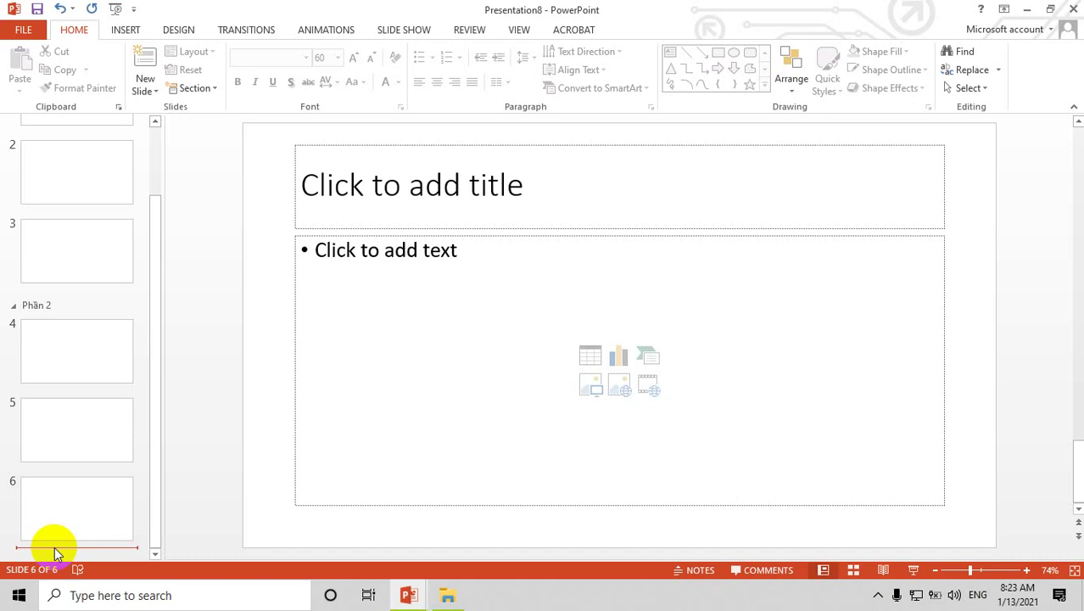
Step: Add a new section after slide 6 and rename it 'Phần 3'
click(193, 89)
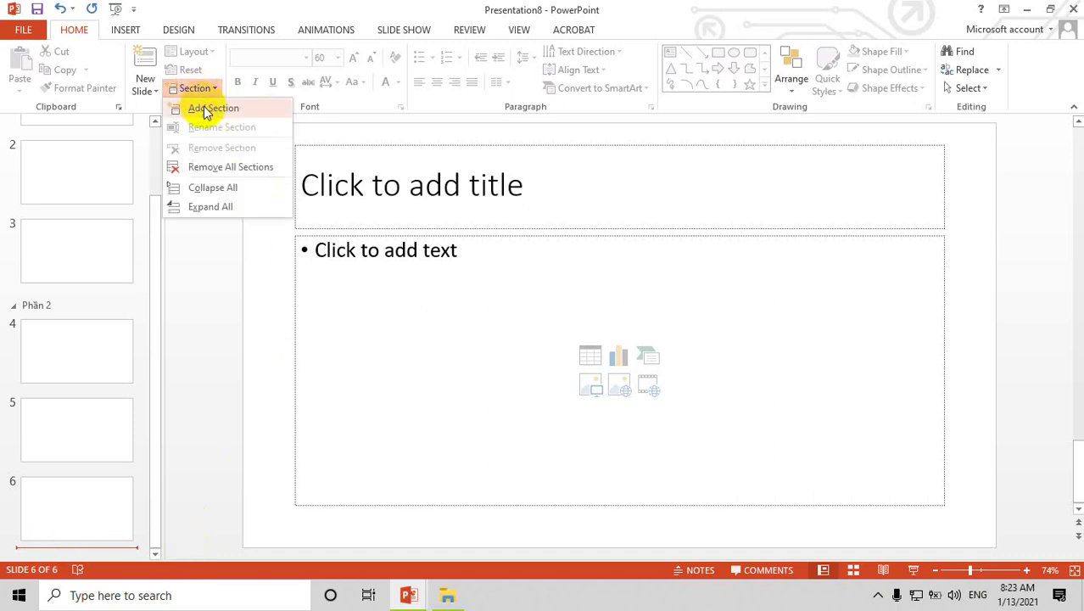
click(208, 108)
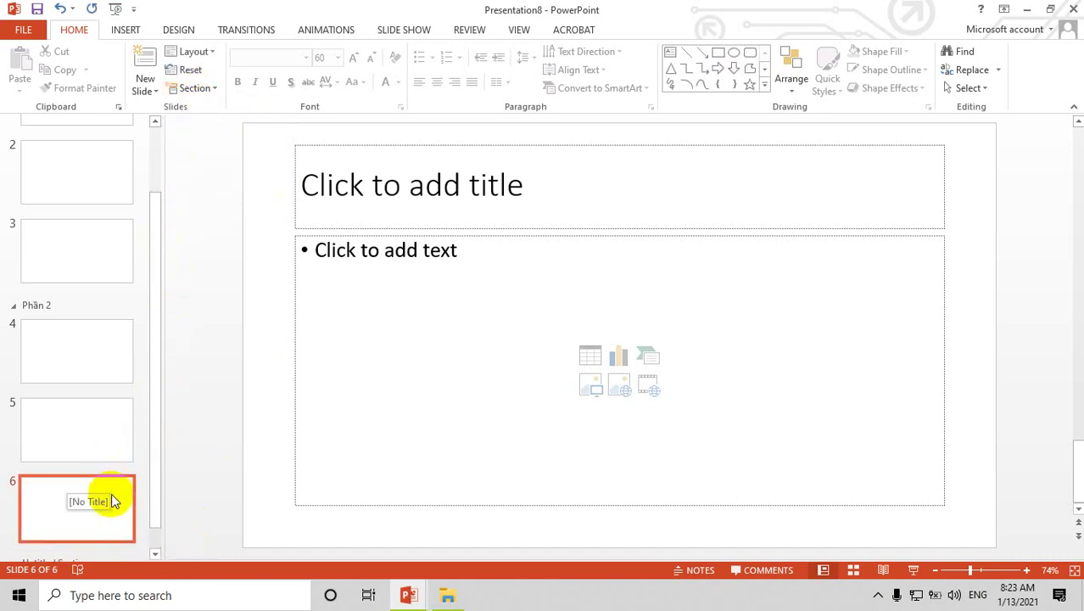
scroll(82, 538, down, 1)
right_click(69, 533)
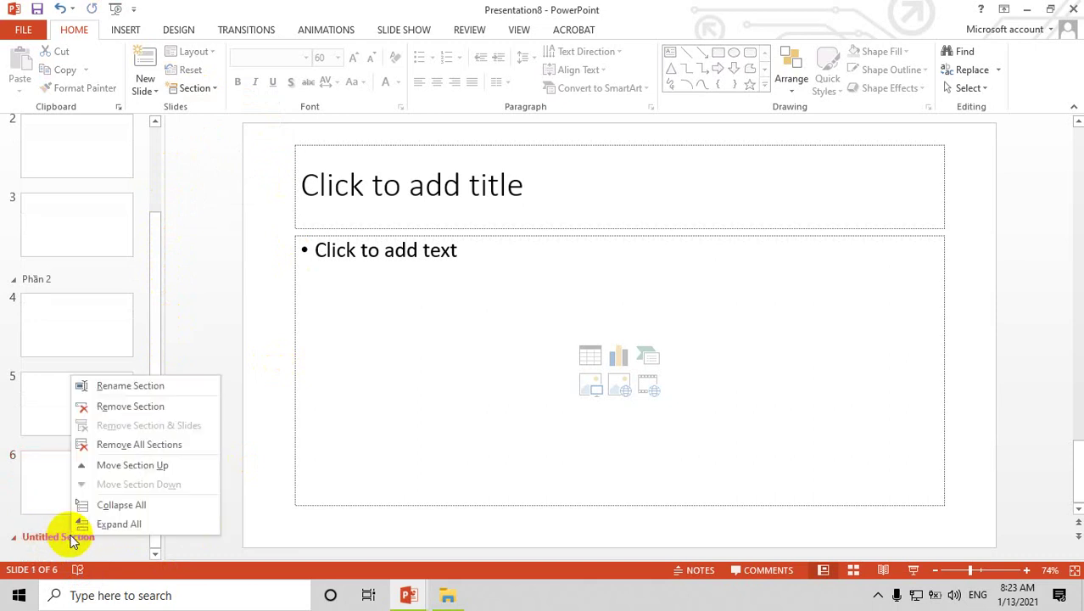
click(127, 385)
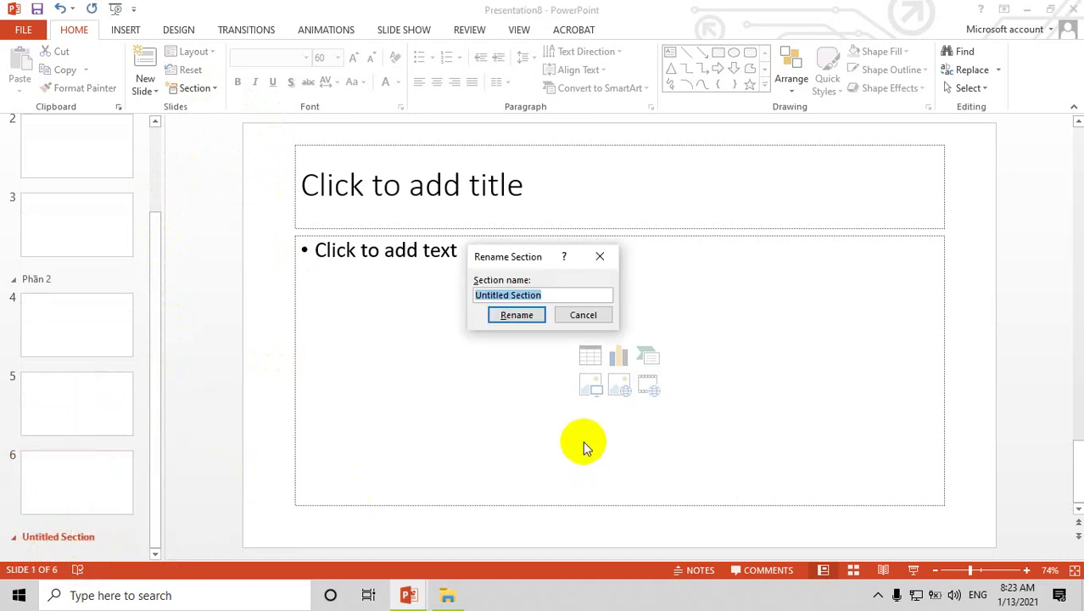
key(BackSpace)
text(Phần)
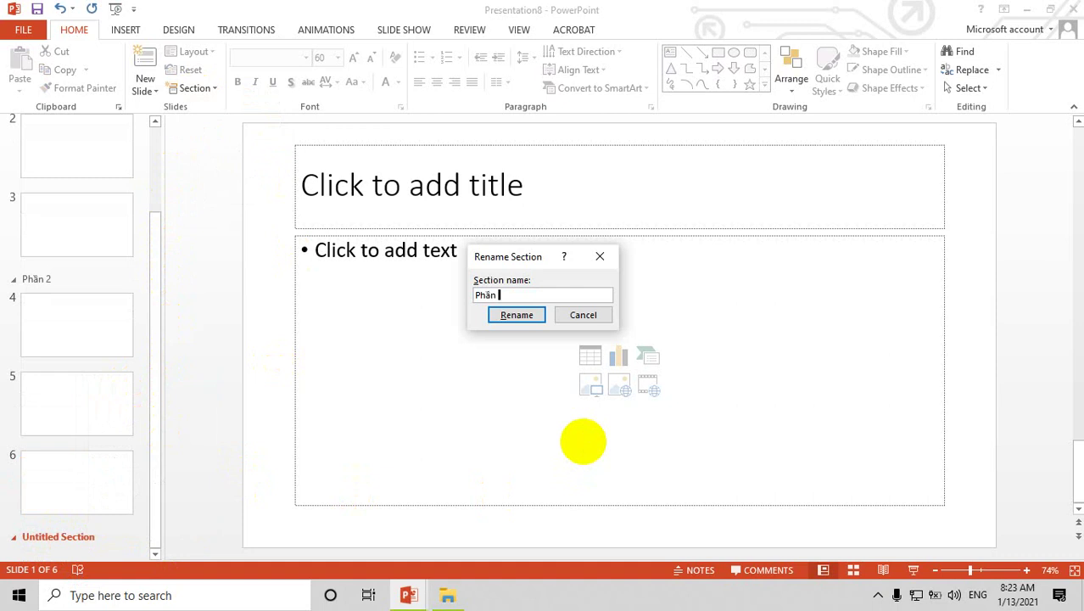
text(3)
key(Return)
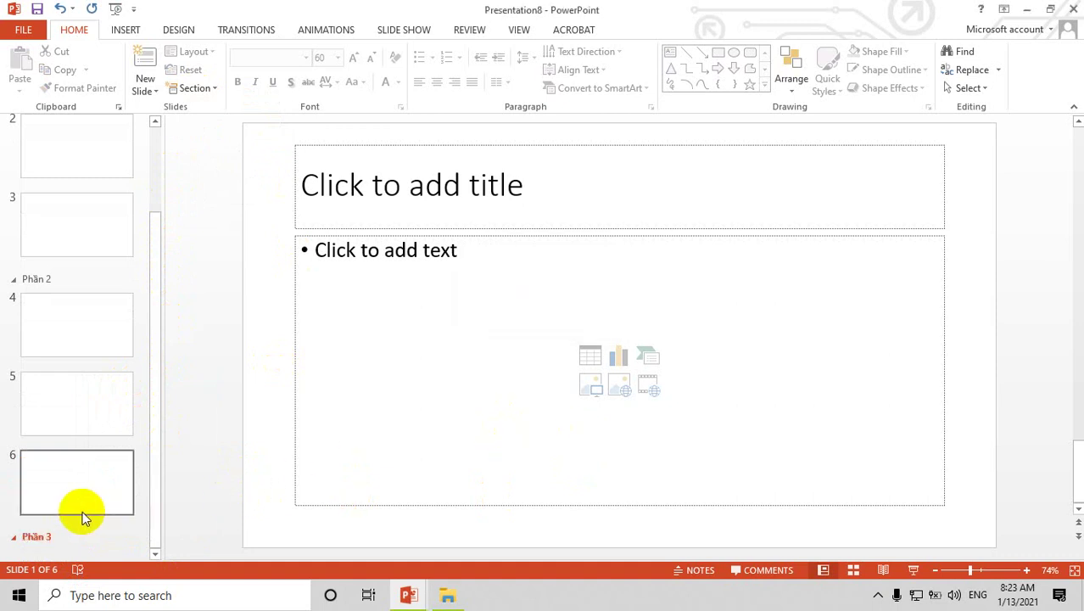
right_click(41, 537)
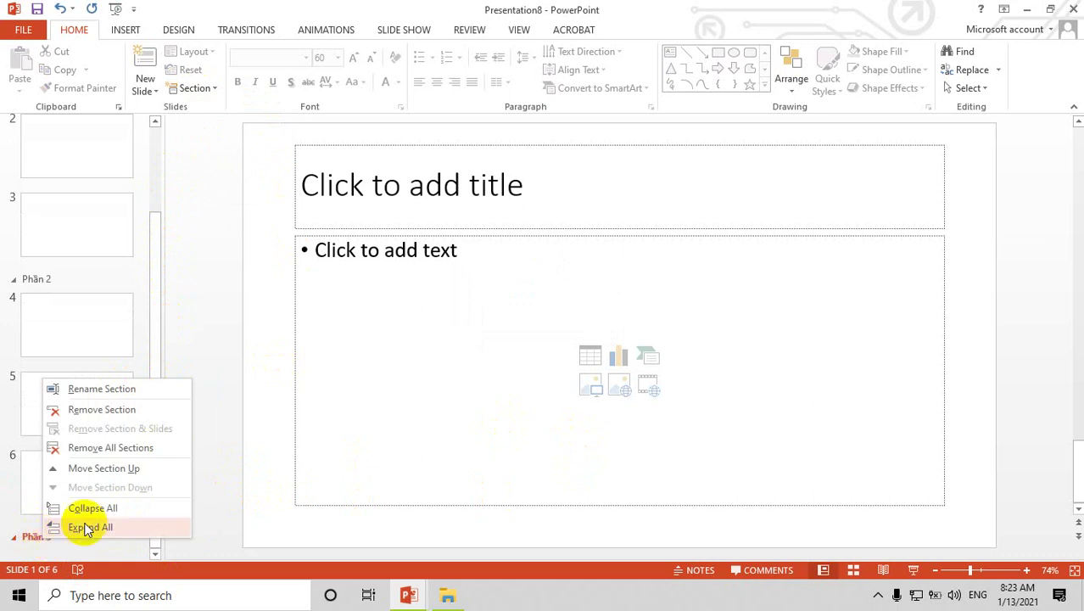
click(33, 533)
click(146, 88)
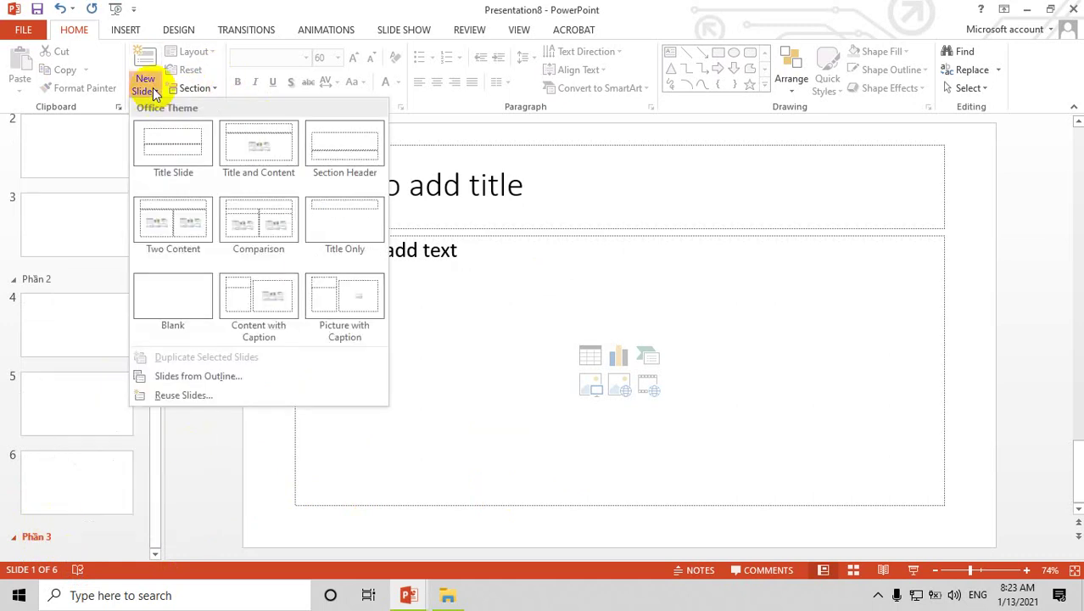
Step: Add a Title Slide layout slide as slide 7 under Phần 3
click(178, 139)
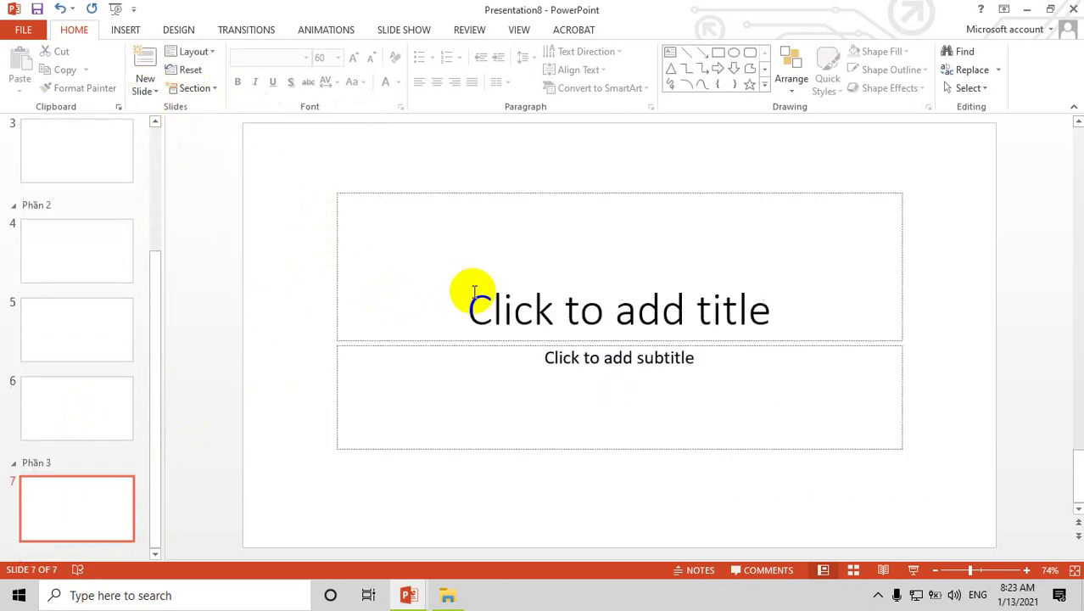
click(127, 337)
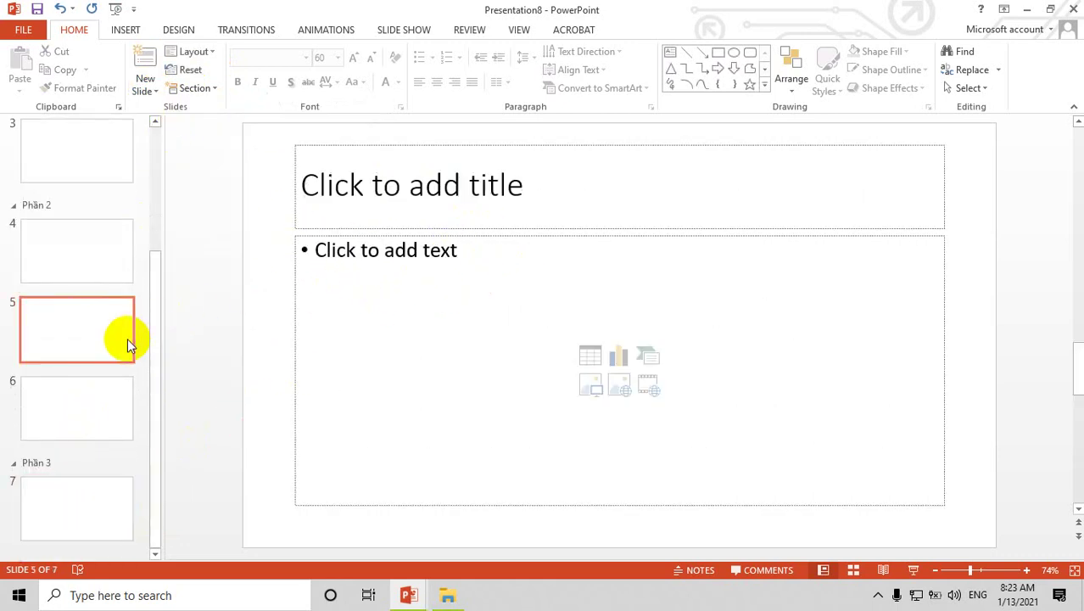
key(Down)
key(Down)
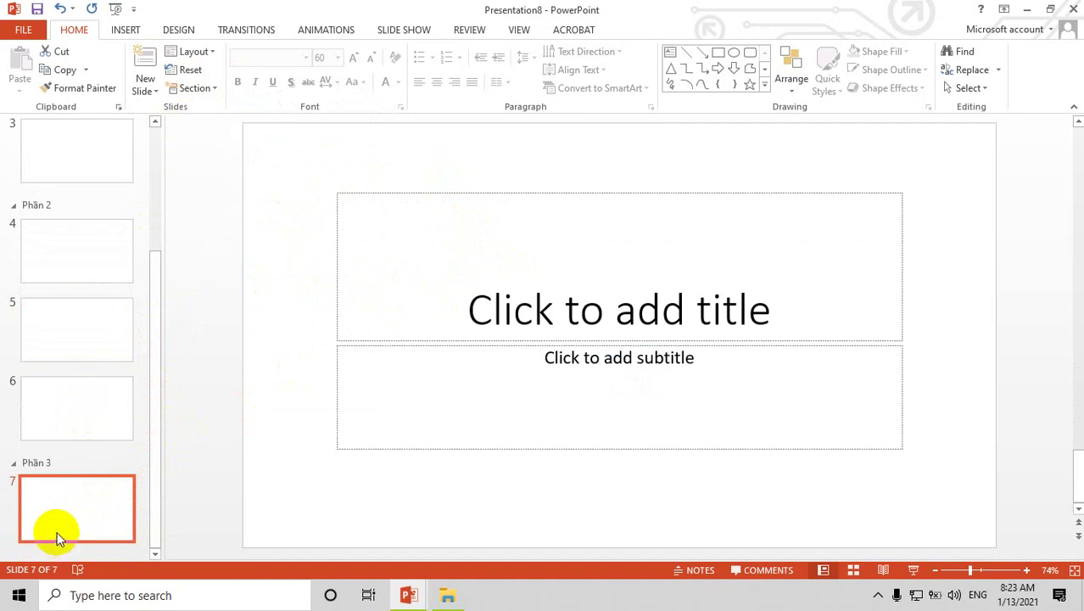
Step: Add slides 8 and 9 after slide 7, then return to slide 1
right_click(58, 536)
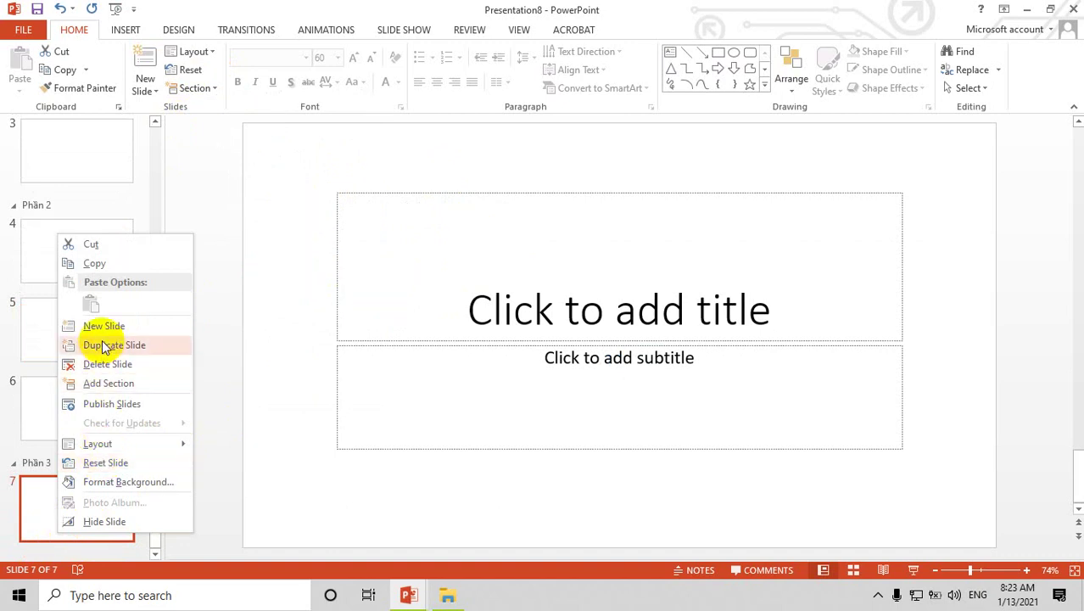
click(104, 326)
right_click(73, 520)
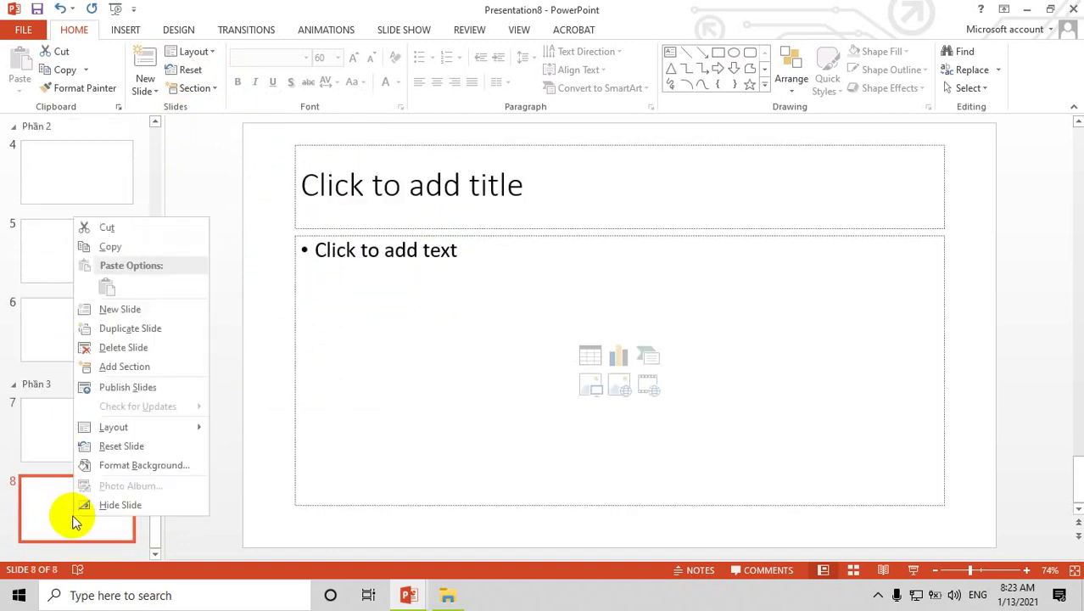
click(123, 309)
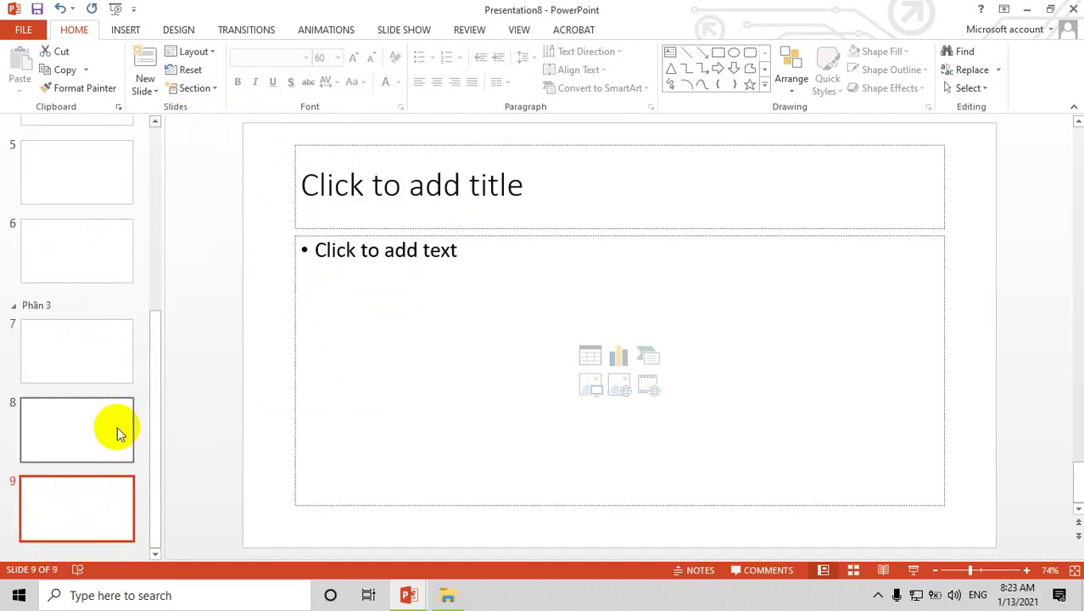
scroll(124, 424, up, 3)
scroll(124, 424, up, 2)
scroll(126, 423, down, 3)
scroll(125, 424, down, 2)
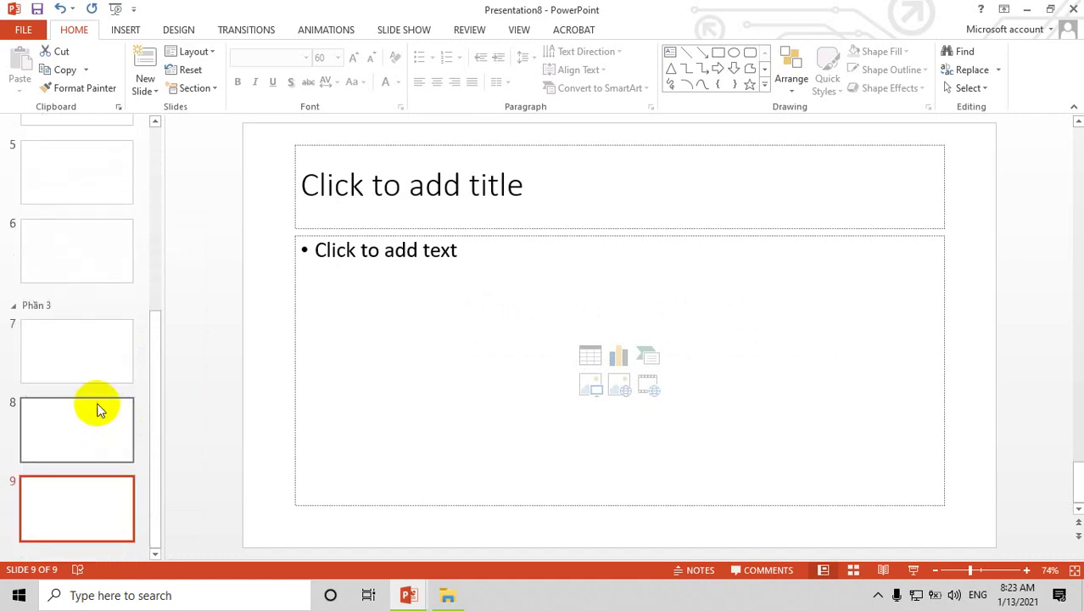
key(Page_Up)
key(Page_Up)
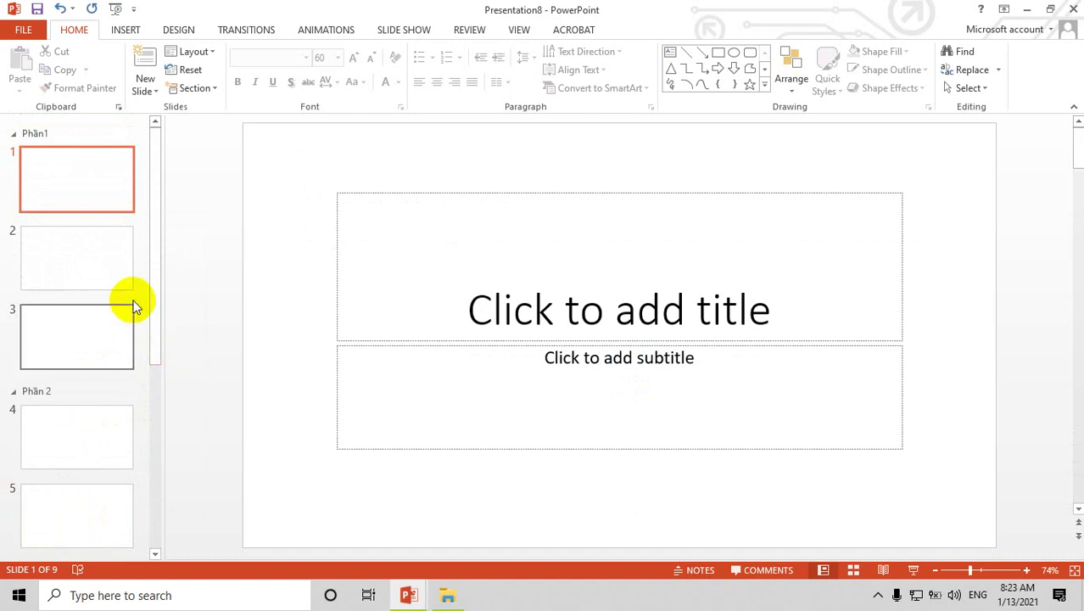
click(159, 237)
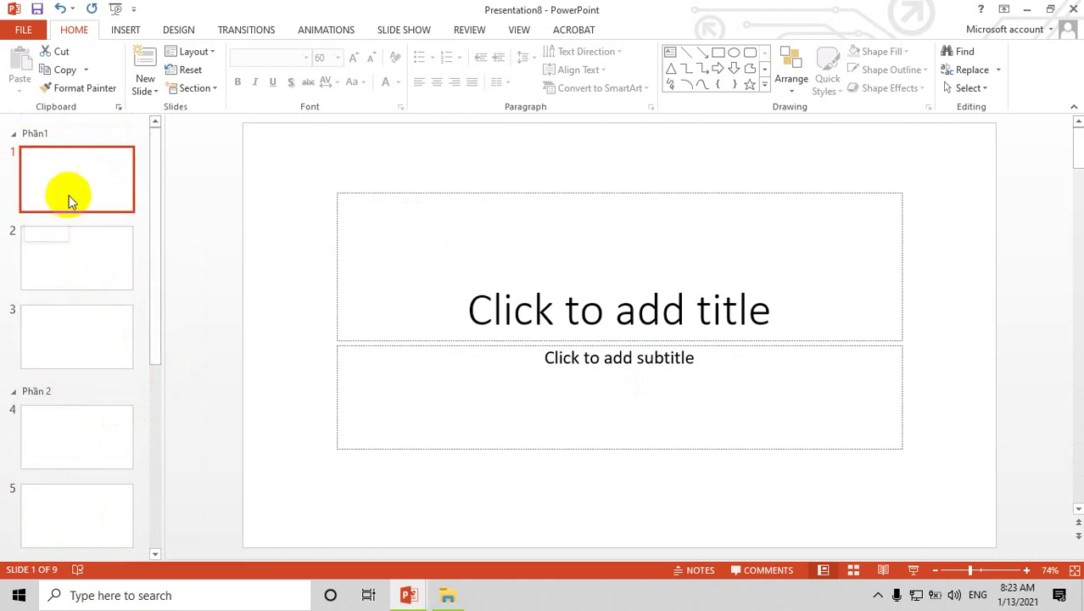
Step: Change slide 2 to the Comparison layout
right_click(65, 174)
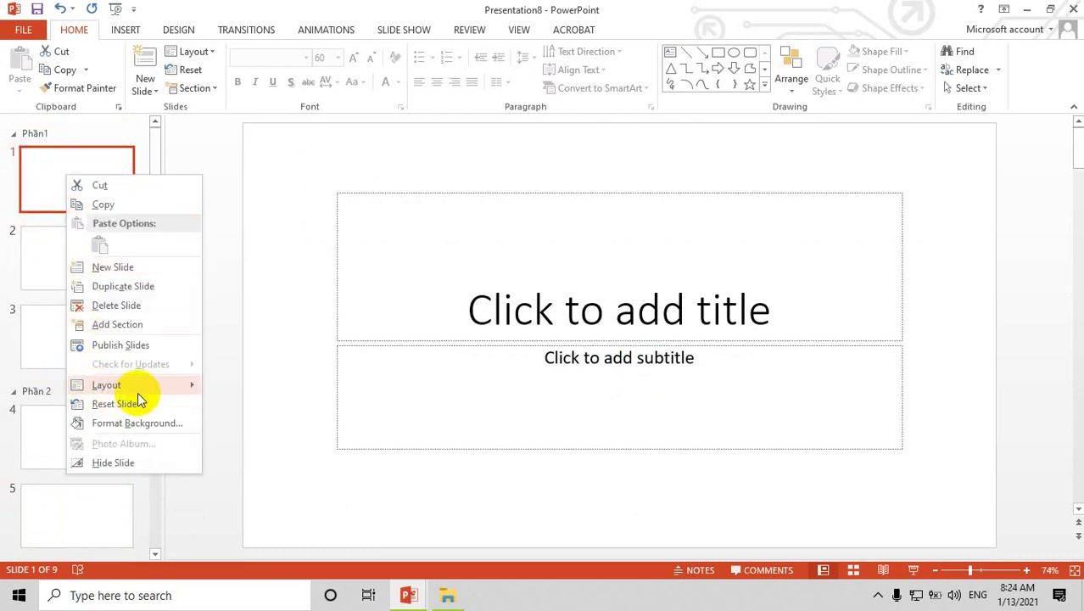
mouse_move(170, 386)
click(248, 382)
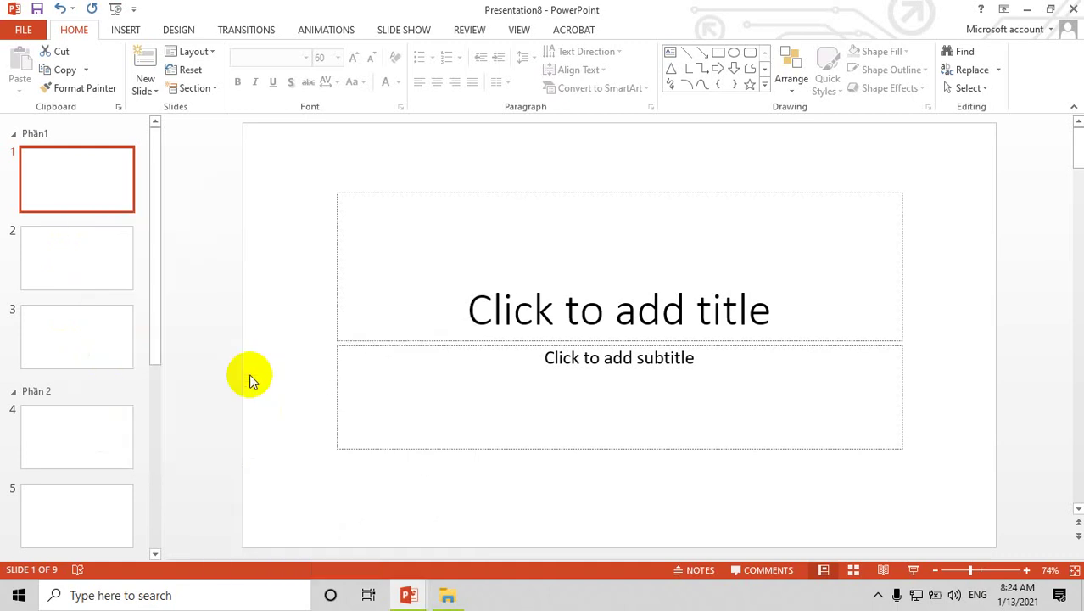
right_click(78, 257)
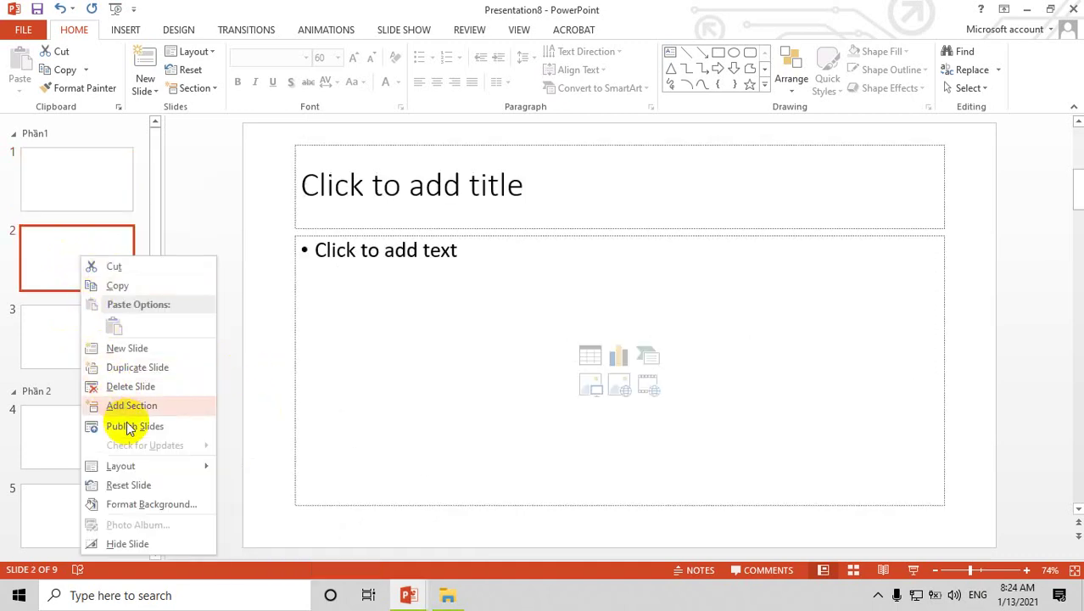
mouse_move(163, 469)
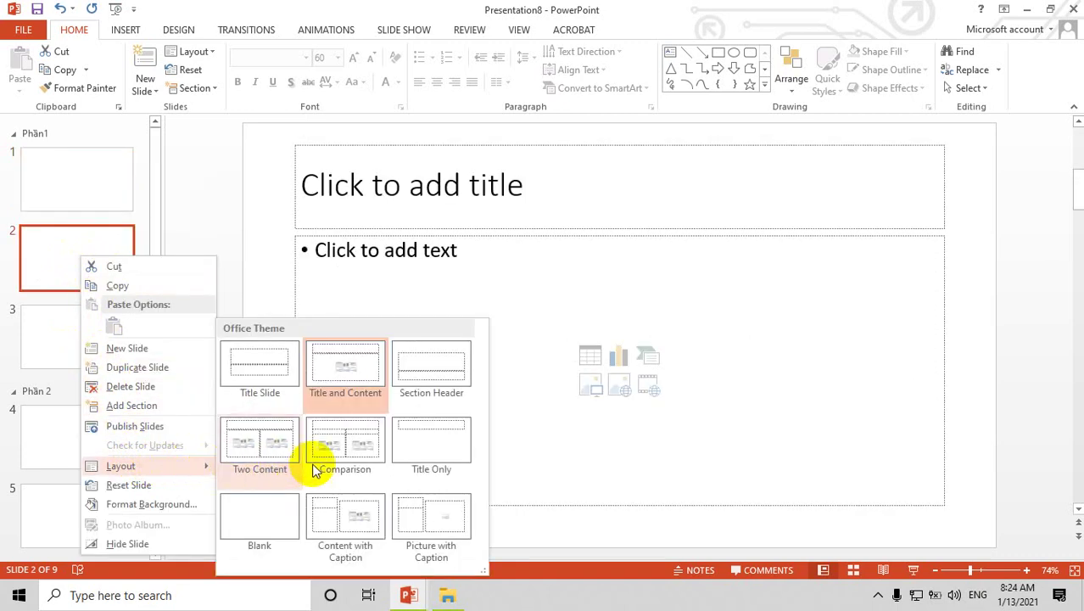
click(356, 447)
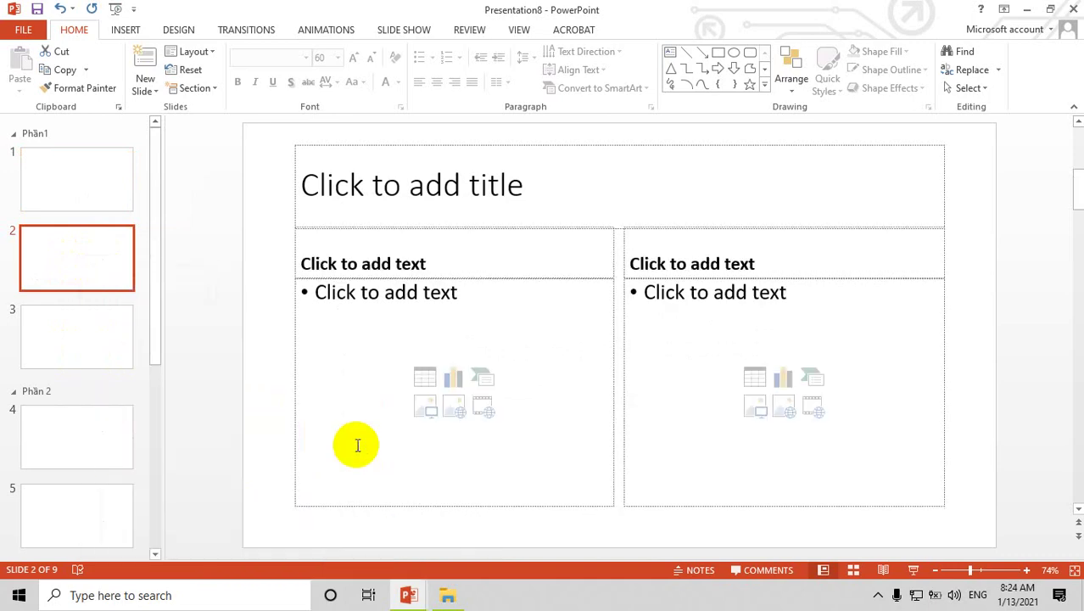
Step: Change slide 3 to the Picture with Caption layout
click(82, 342)
right_click(84, 343)
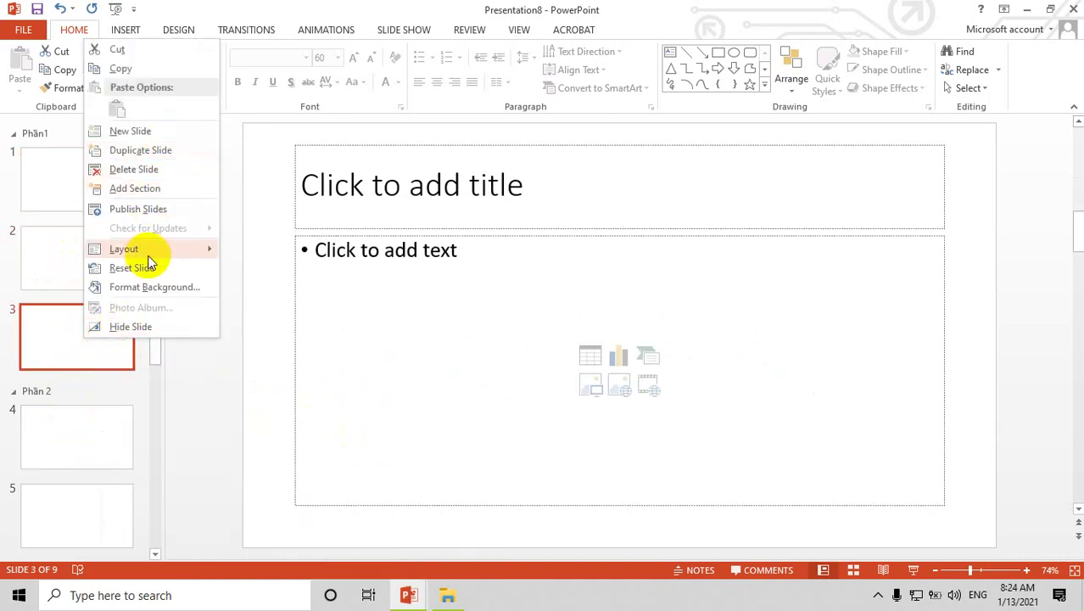
mouse_move(144, 249)
click(426, 451)
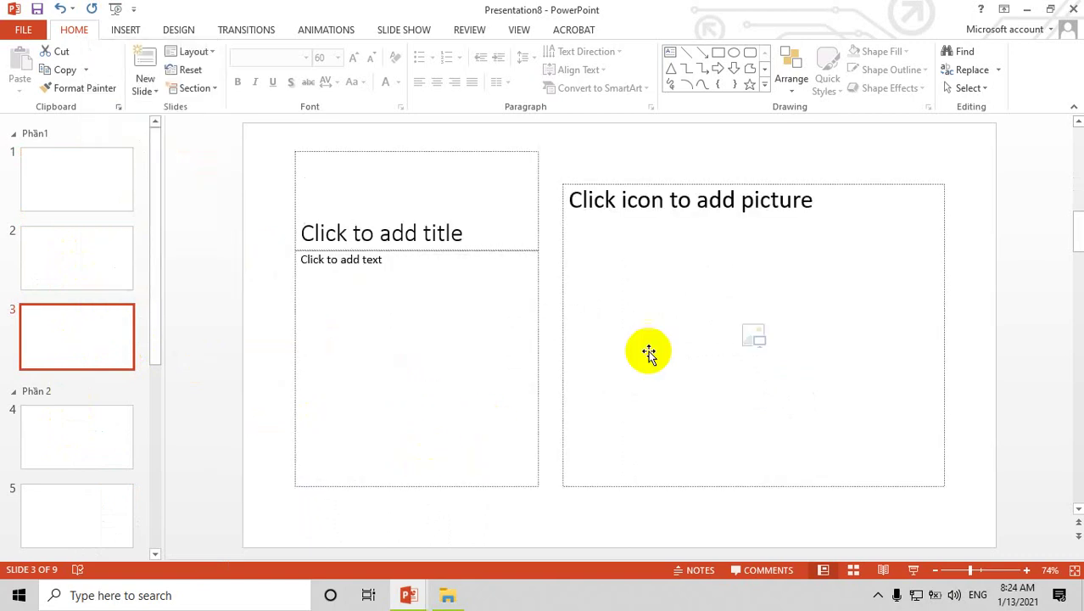
scroll(849, 311, up, 1)
scroll(849, 311, up, 1)
scroll(52, 240, down, 2)
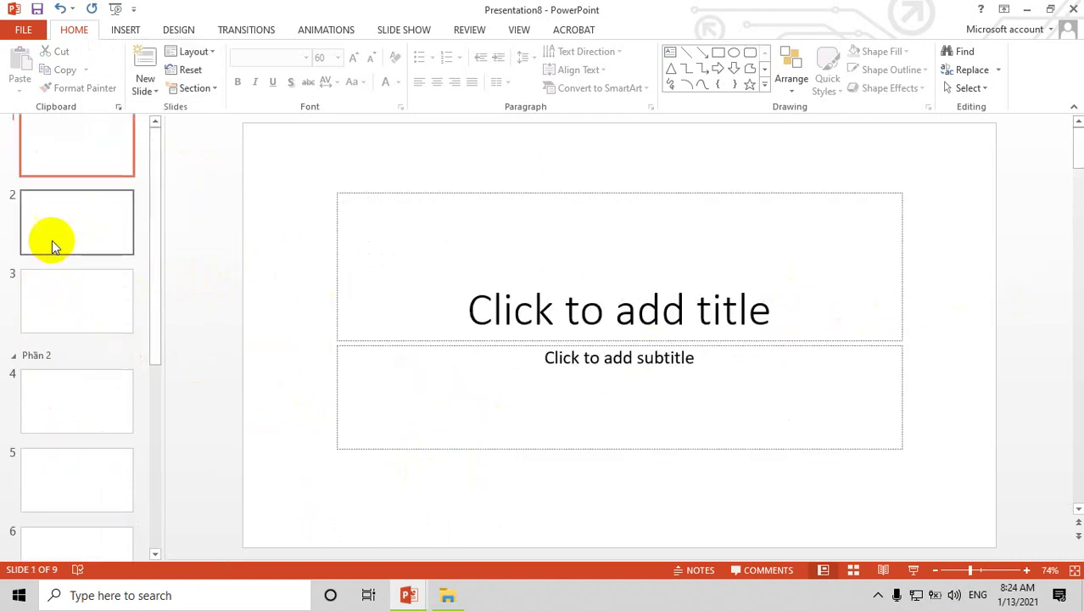
scroll(55, 240, up, 2)
Step: Review slides 1 to 3 to check their new layouts
click(79, 253)
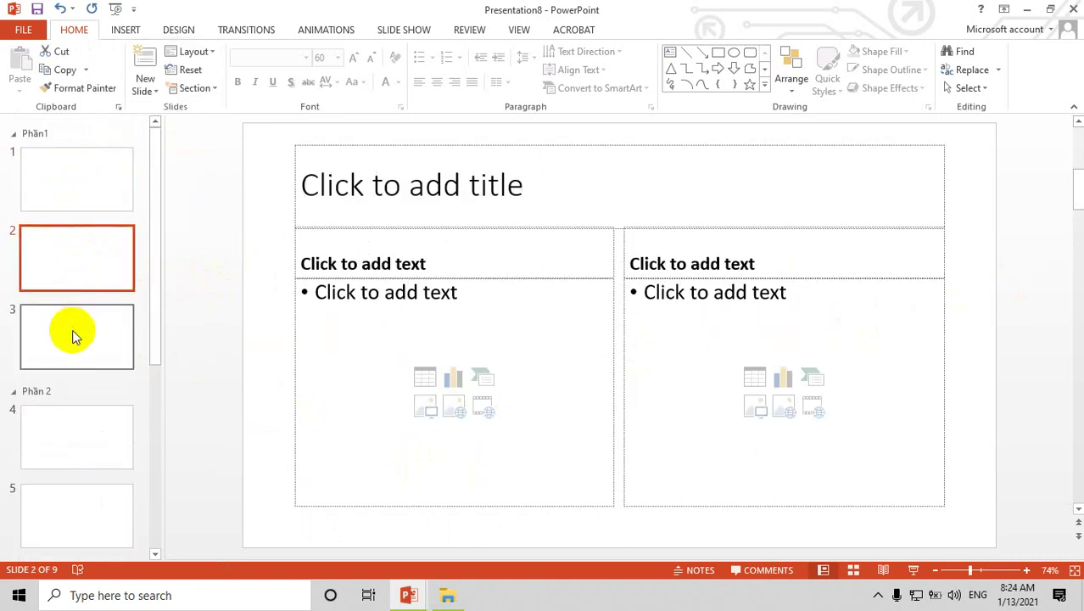
click(73, 327)
click(73, 181)
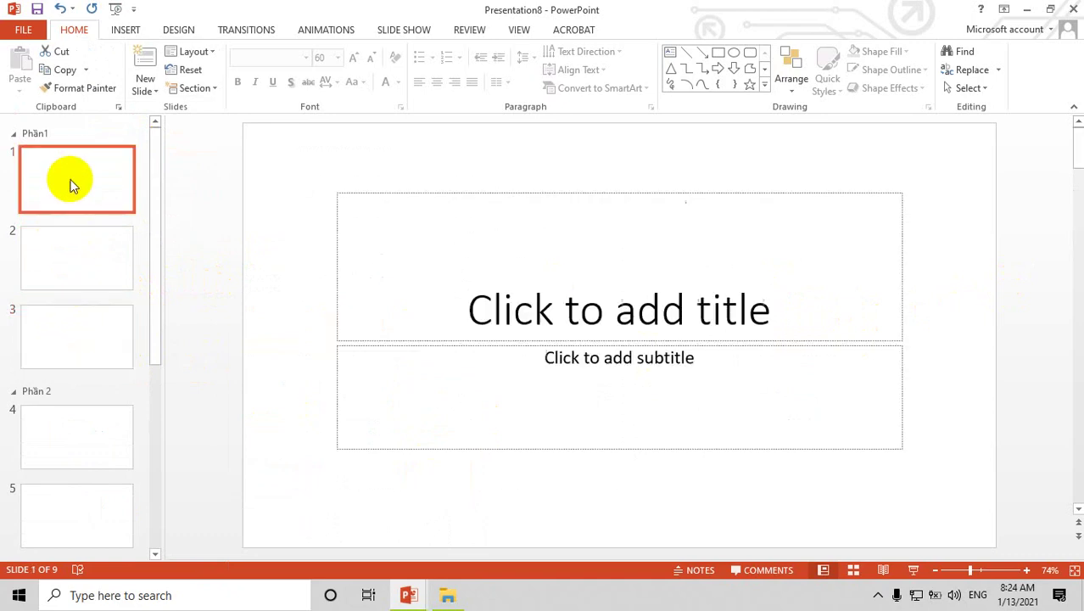
click(73, 339)
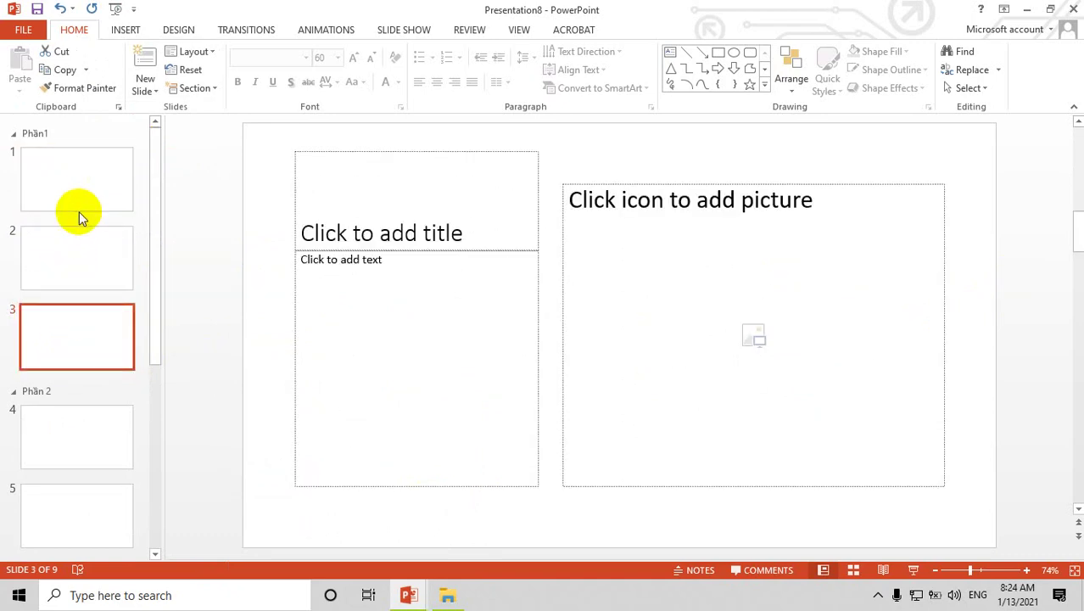
click(82, 175)
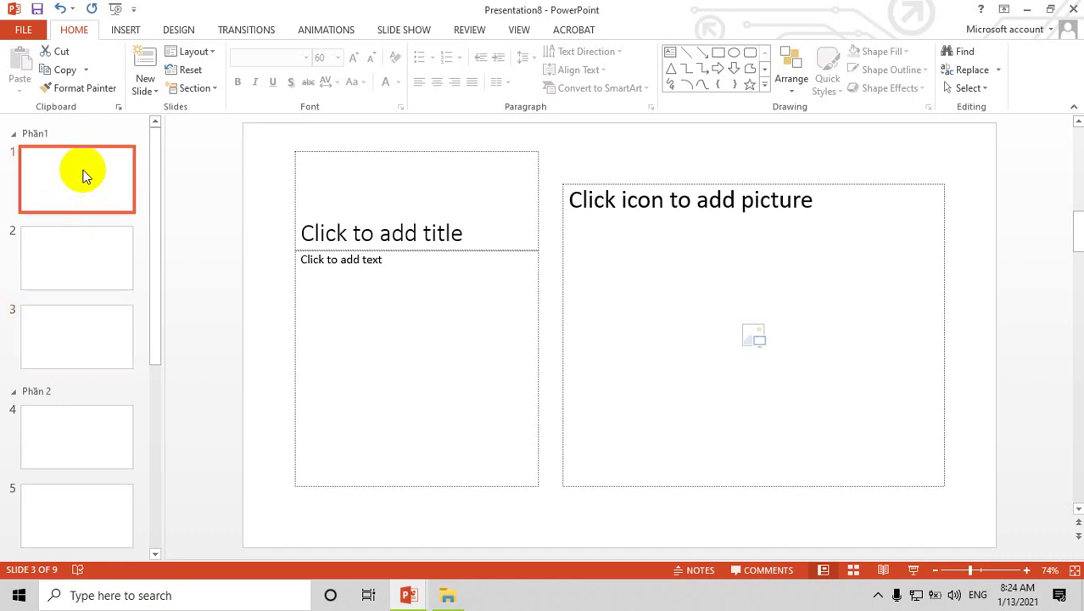
click(77, 253)
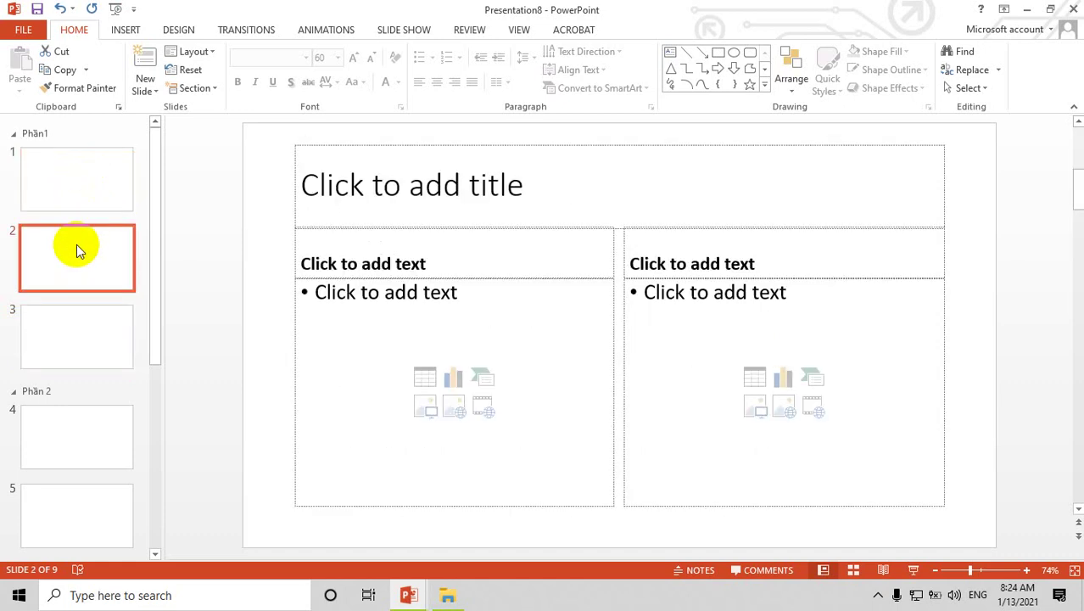
click(550, 187)
click(78, 184)
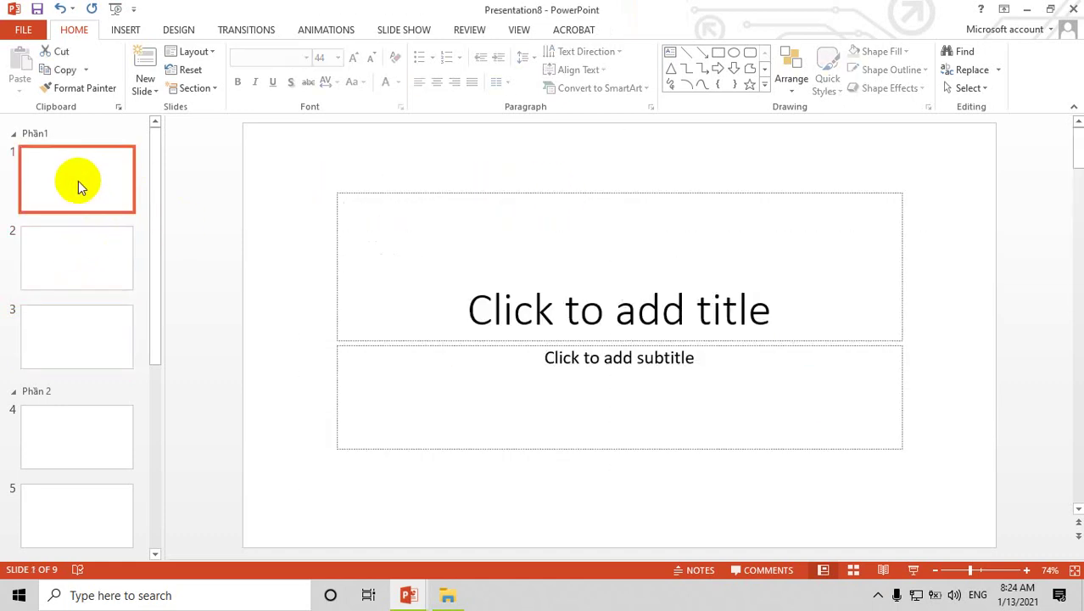
click(78, 285)
click(65, 339)
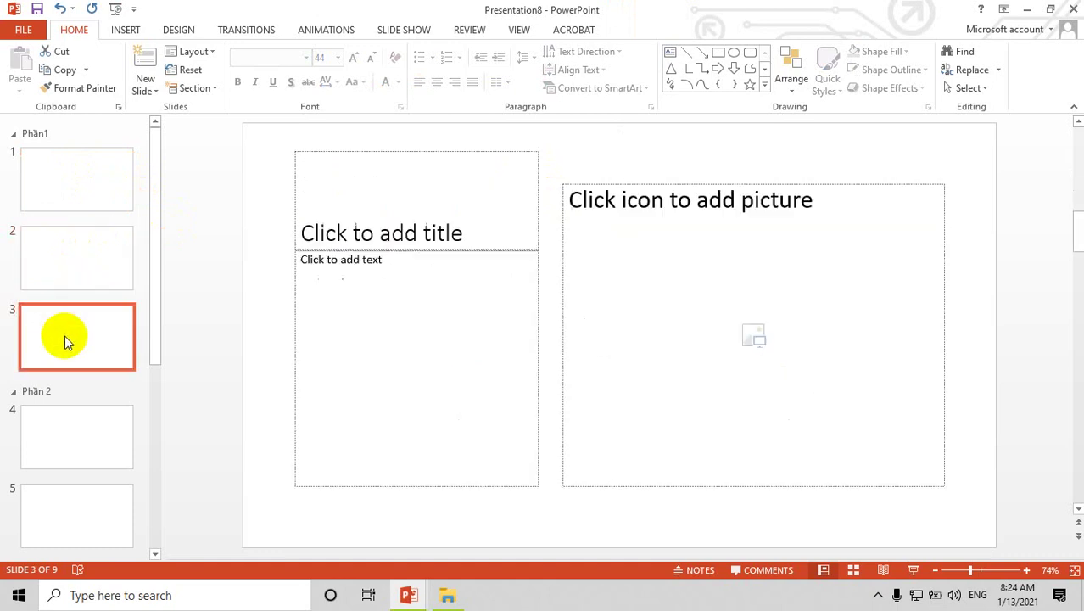
click(75, 162)
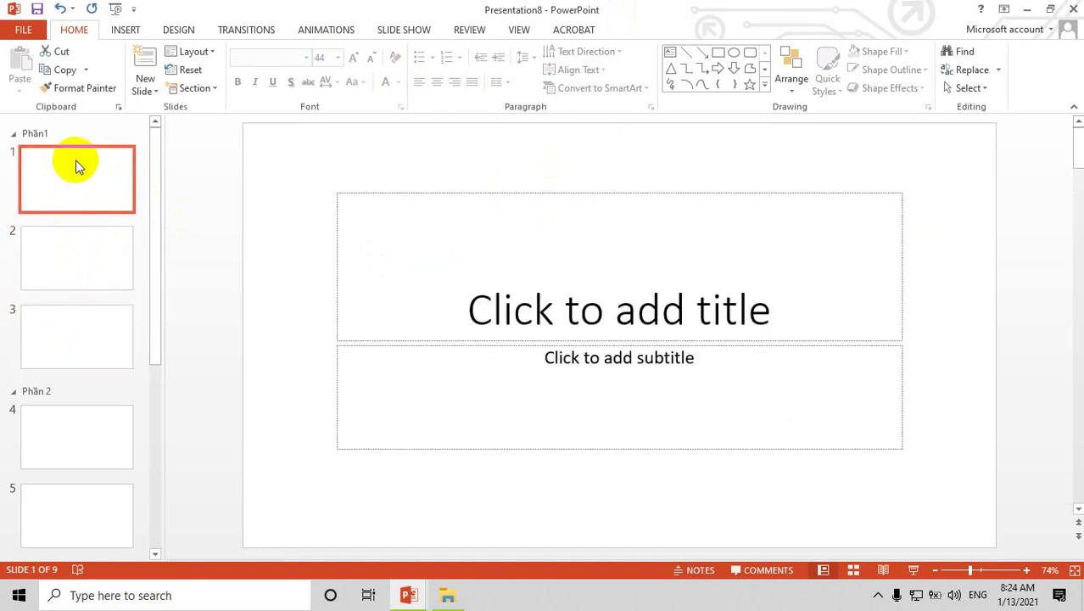
Step: Minimize both PowerPoint presentations and launch Cốc Cốc from the desktop
click(1027, 9)
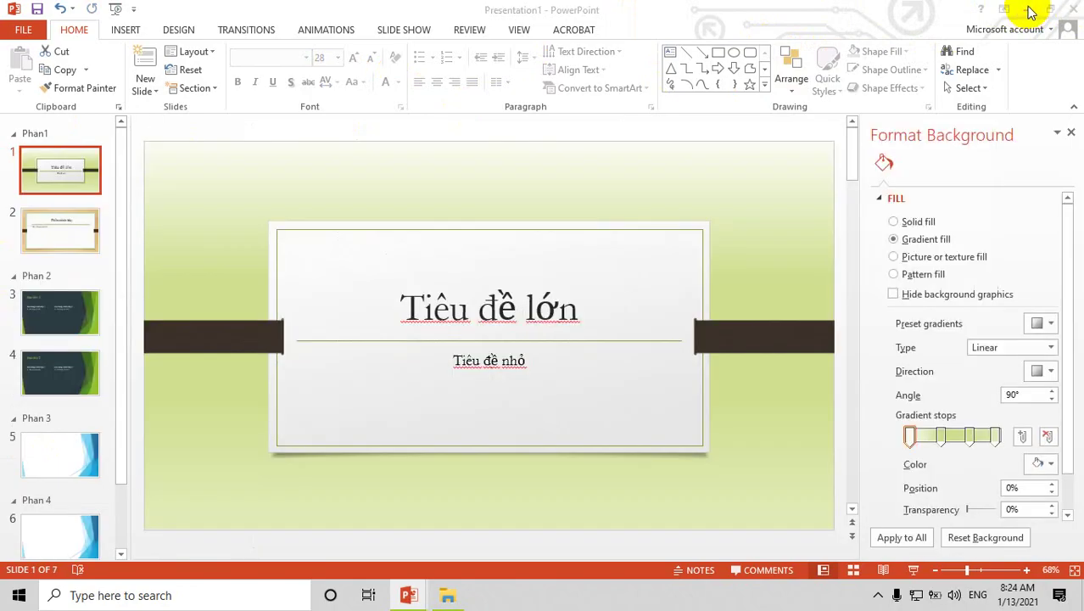
click(1027, 9)
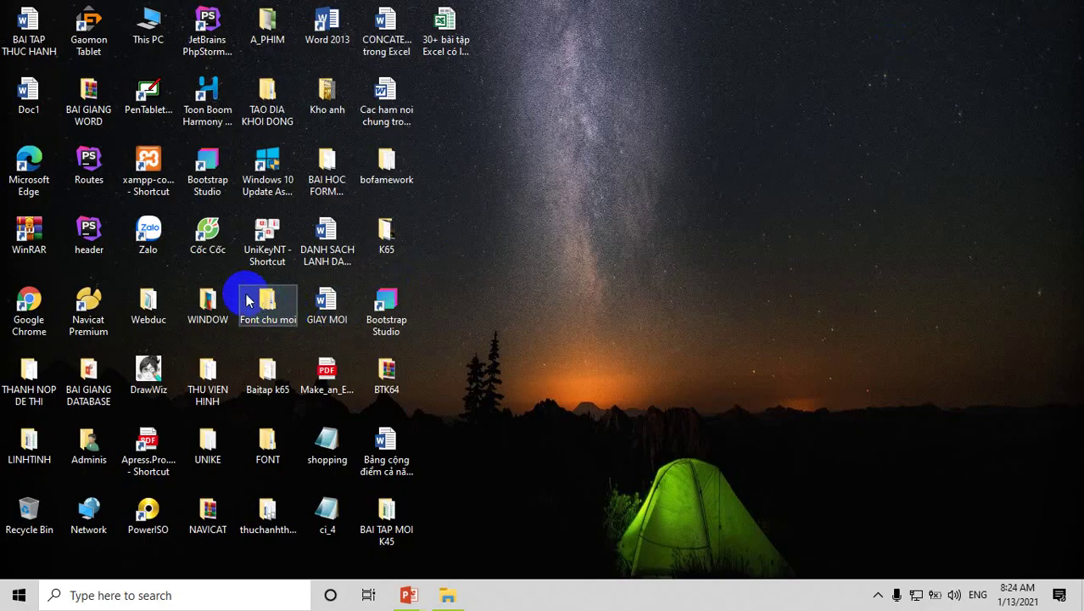
double_click(212, 228)
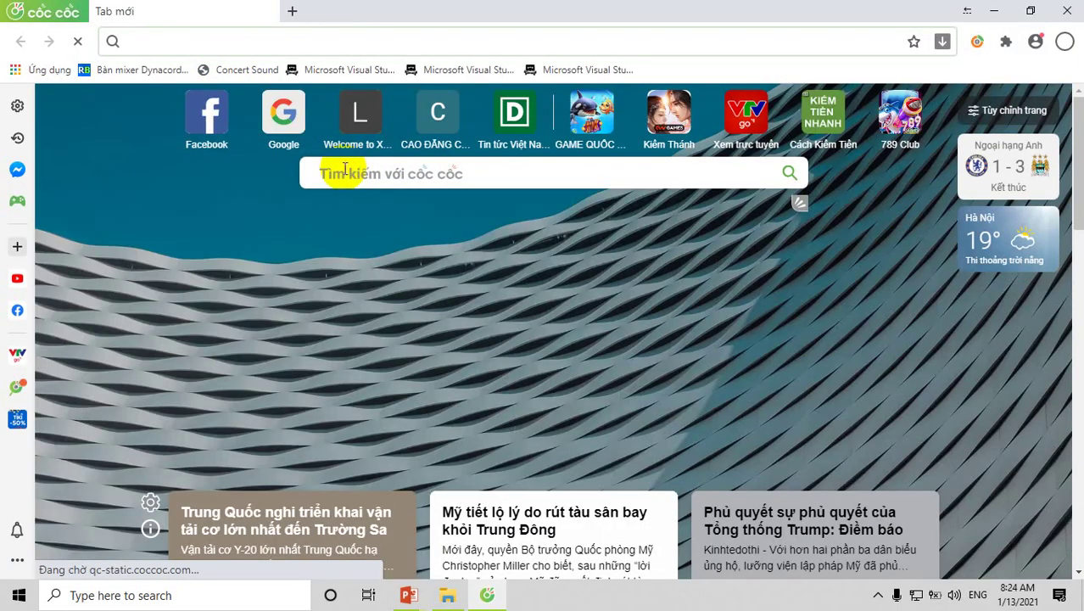
Step: Search Cốc Cốc for 'Sapa' and open the Sapa tour result in a new tab
click(345, 176)
text(Sapa)
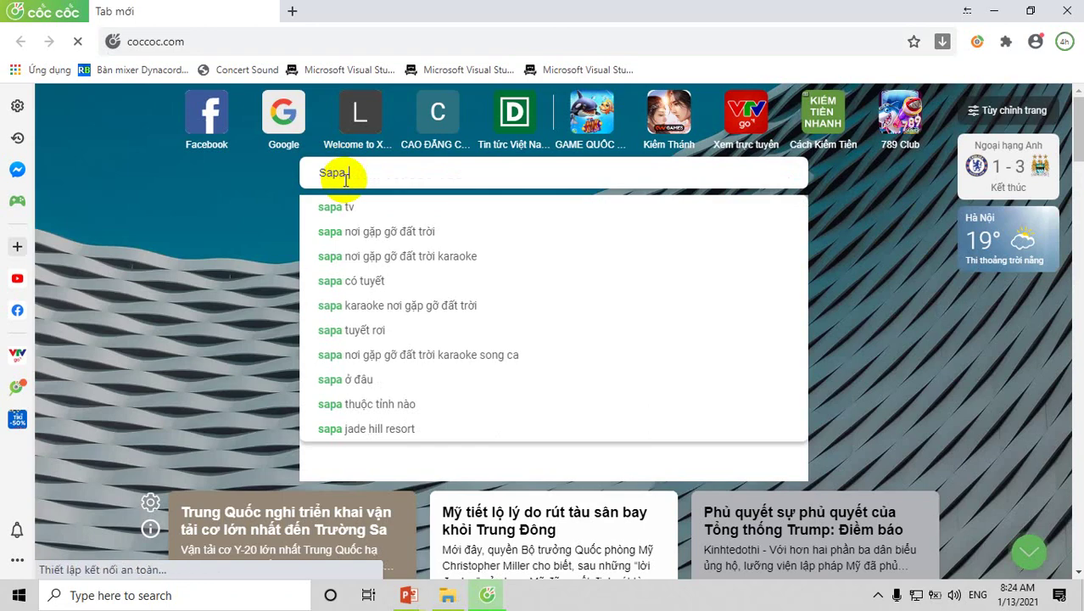
key(Return)
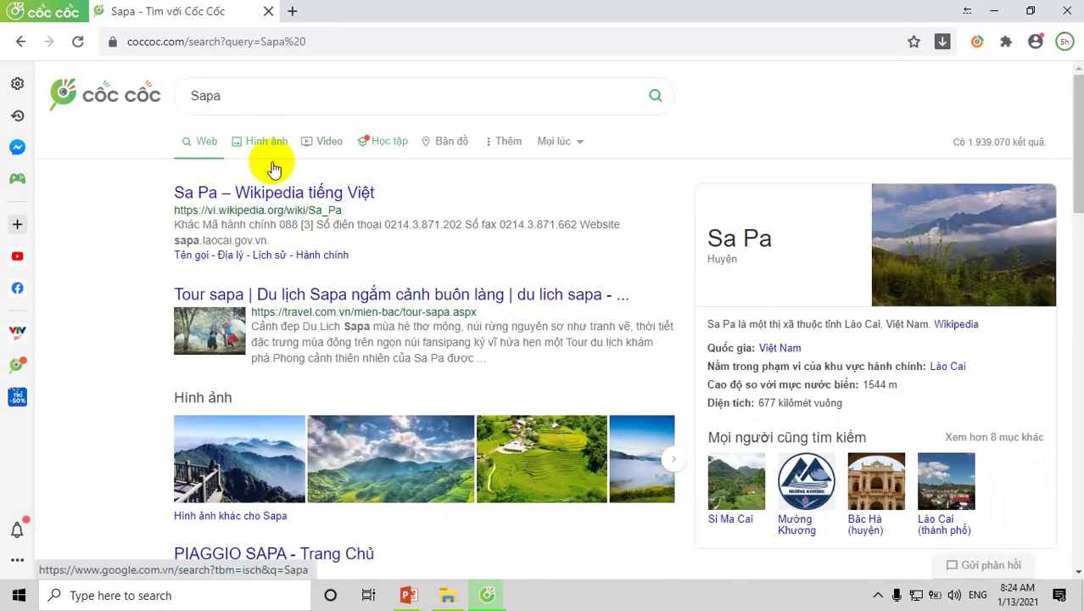
click(328, 293)
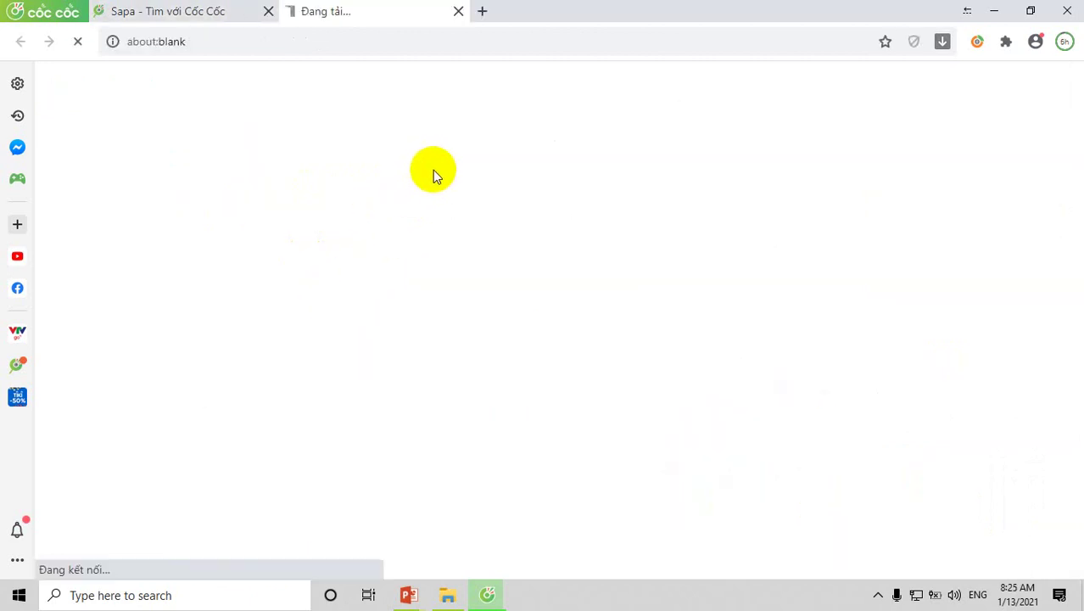
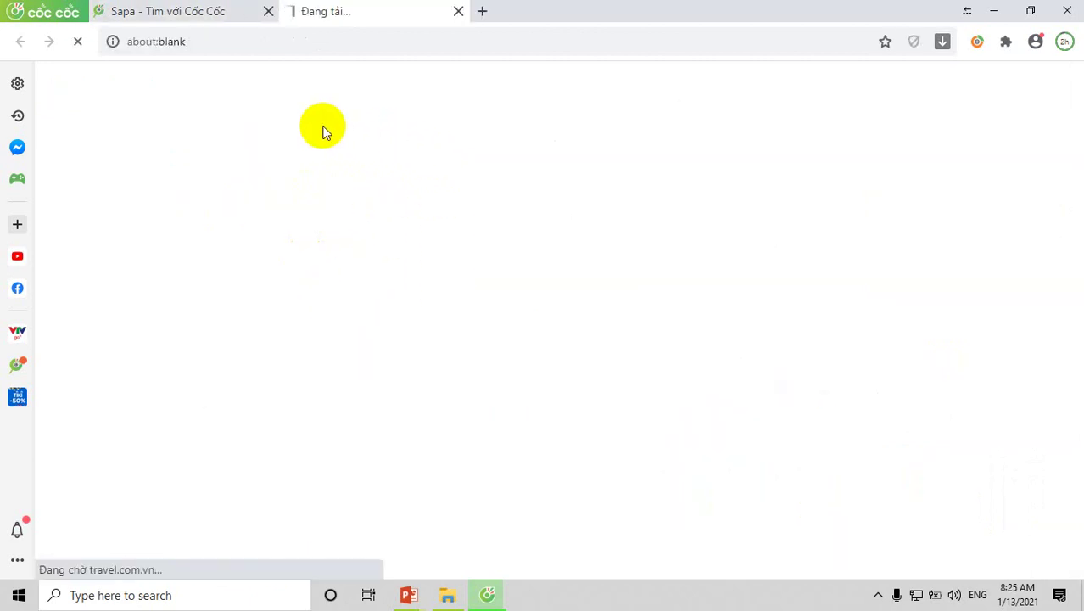
Step: Look through the PIAGGIO SAPA search result, then close that site
click(194, 15)
scroll(345, 292, down, 2)
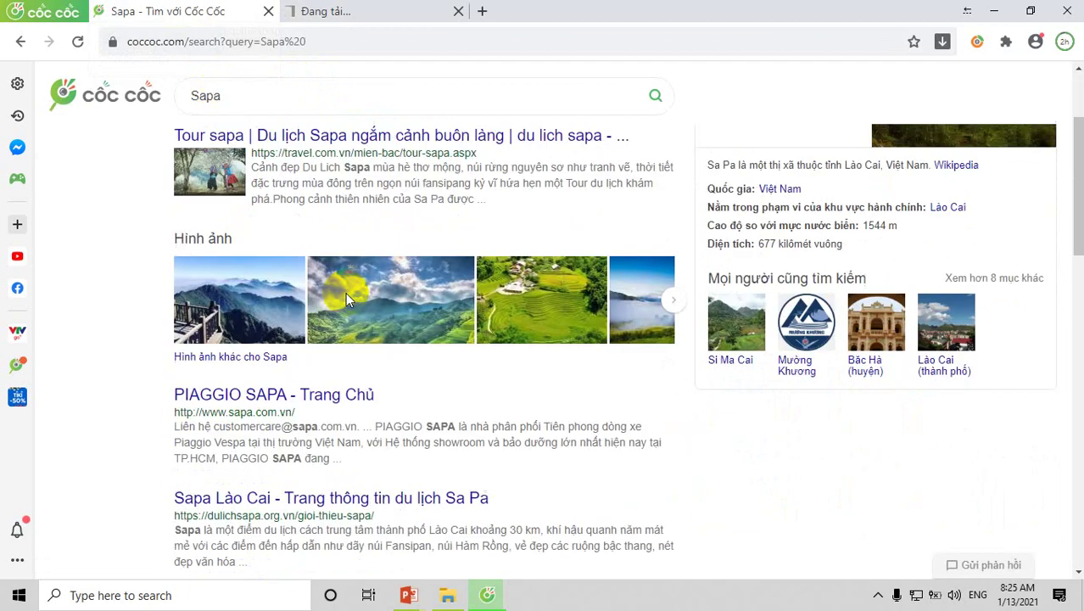
scroll(284, 351, down, 1)
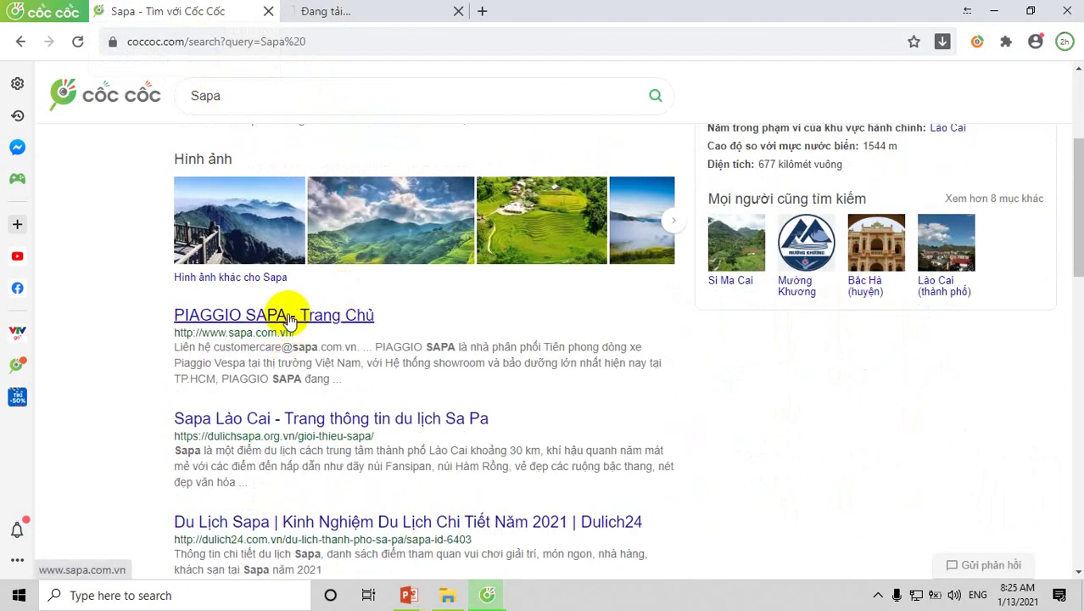
click(288, 316)
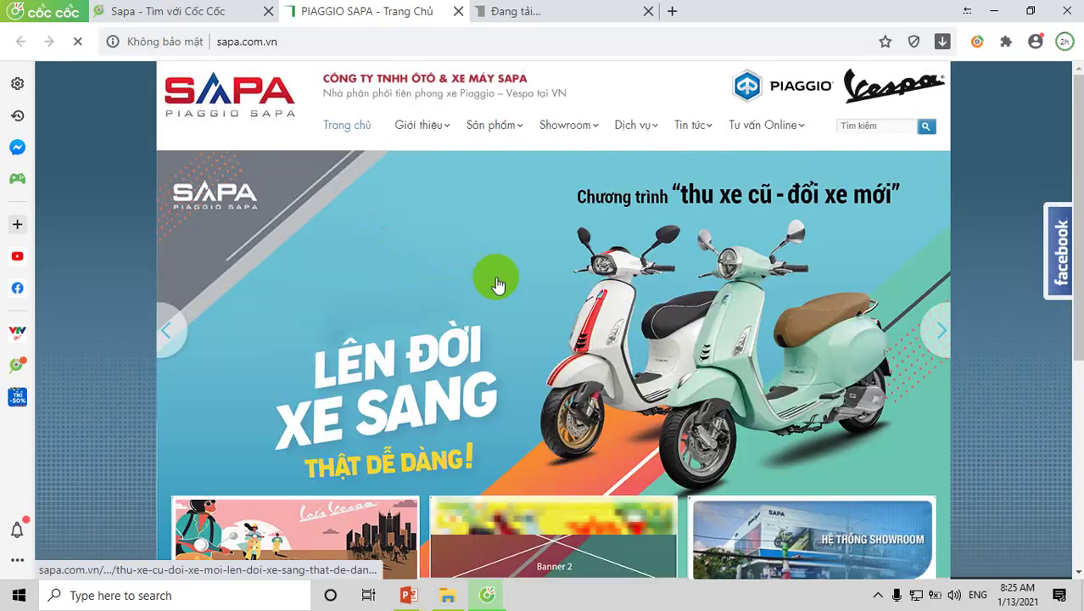
scroll(498, 284, down, 4)
scroll(498, 284, up, 4)
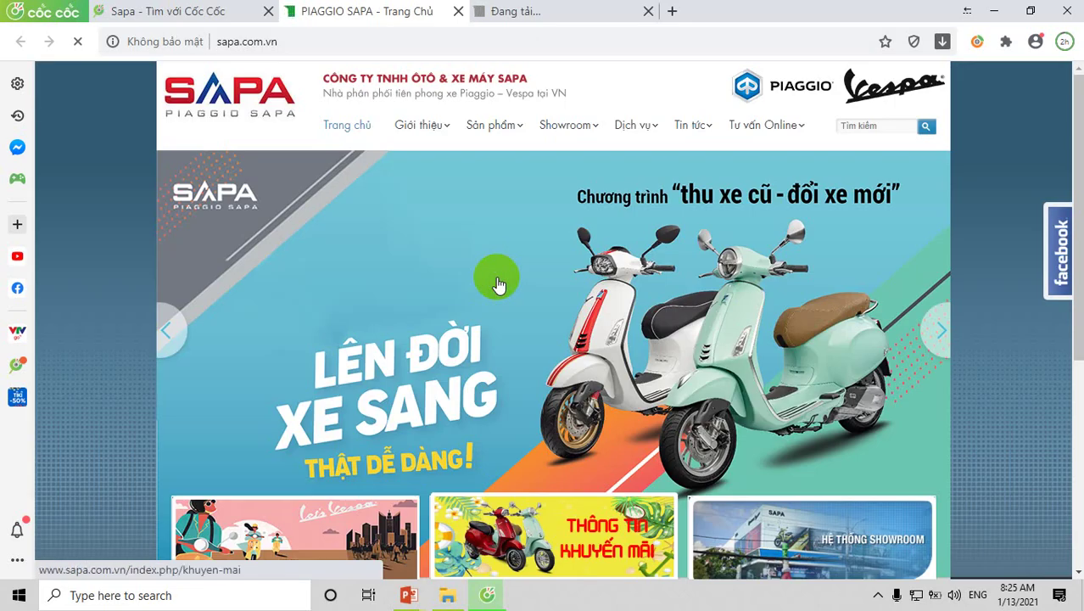
scroll(498, 285, down, 4)
scroll(498, 284, up, 4)
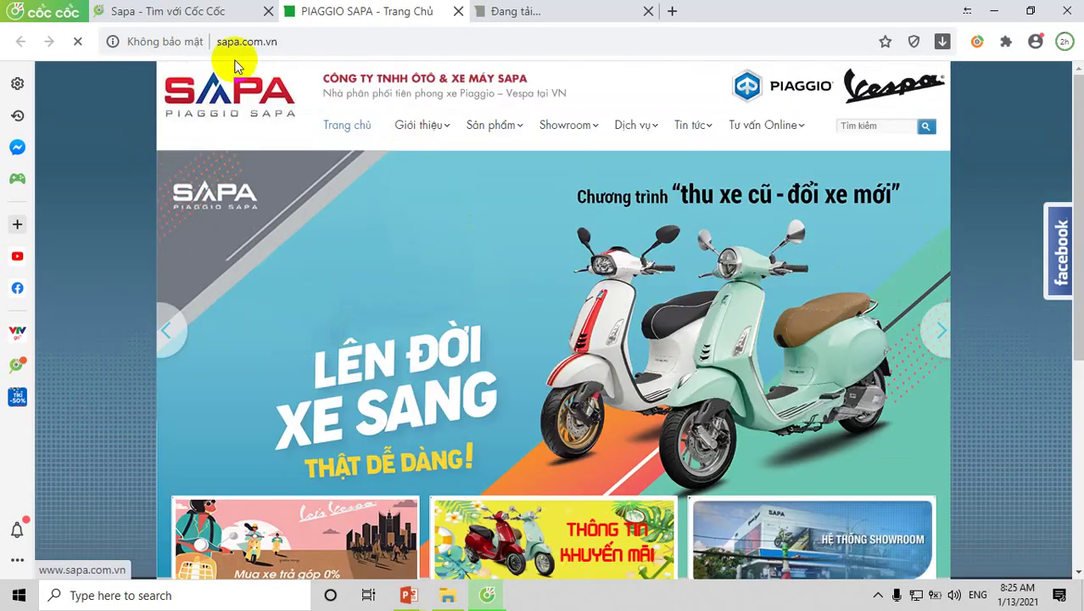
click(458, 11)
Step: Open the dulich24 Sapa travel guide from the search results
scroll(331, 341, down, 3)
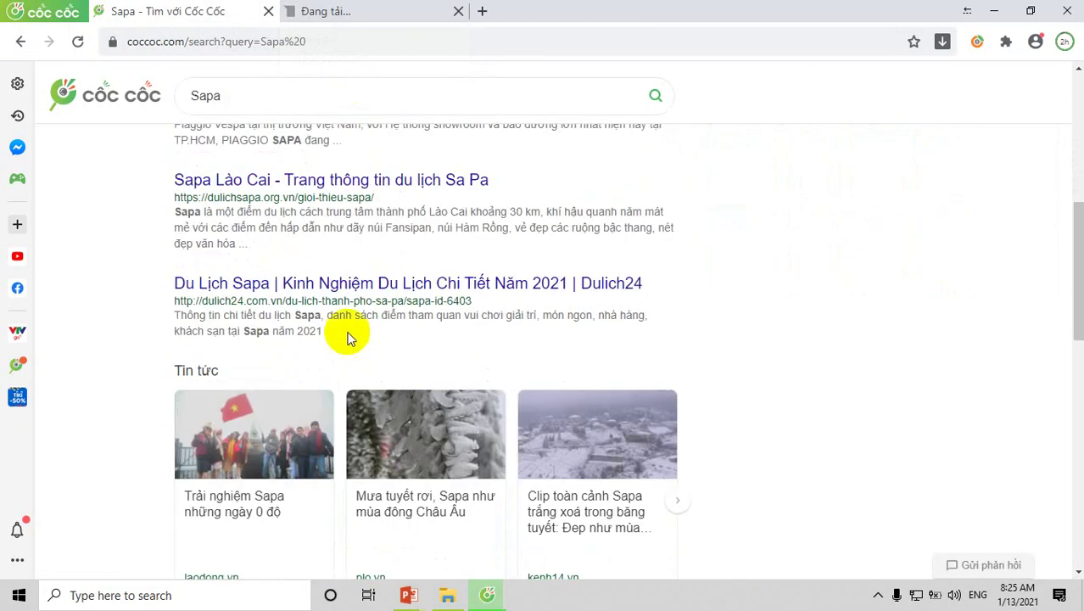
click(254, 284)
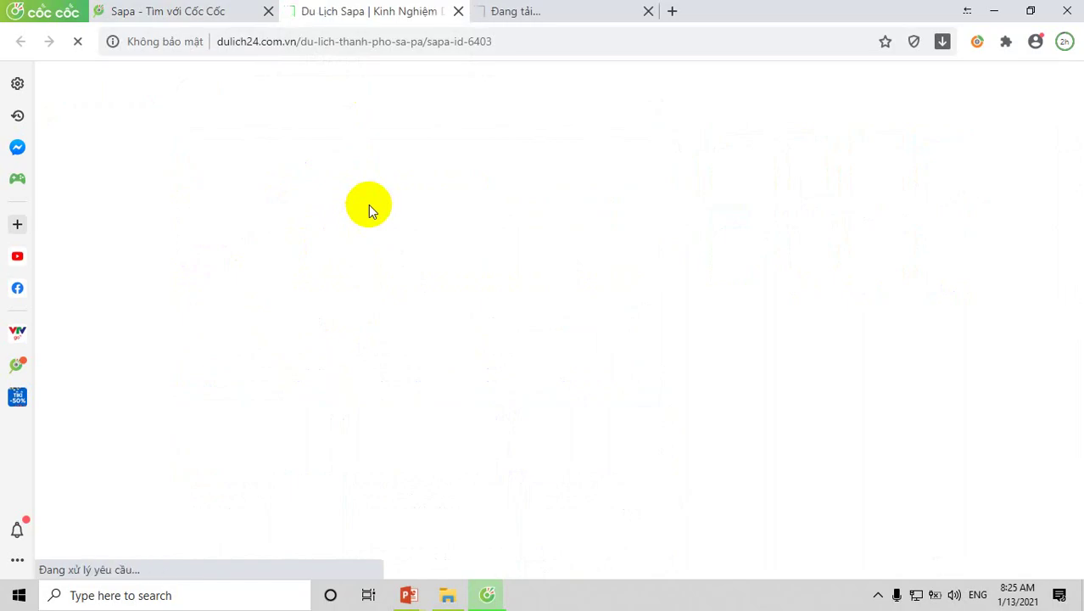
scroll(482, 241, down, 2)
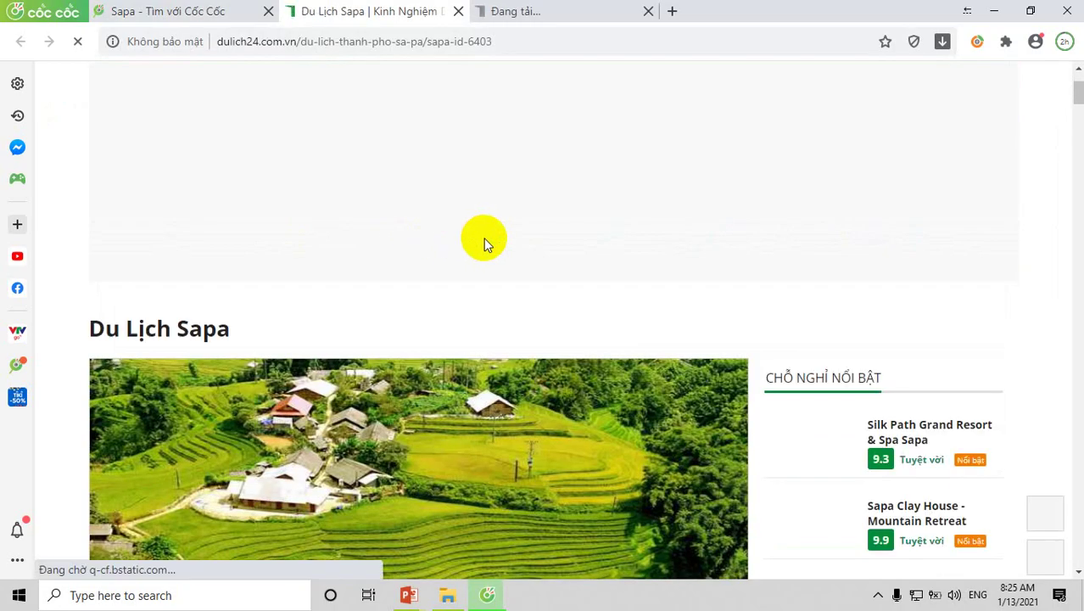
scroll(525, 230, down, 5)
scroll(537, 226, up, 2)
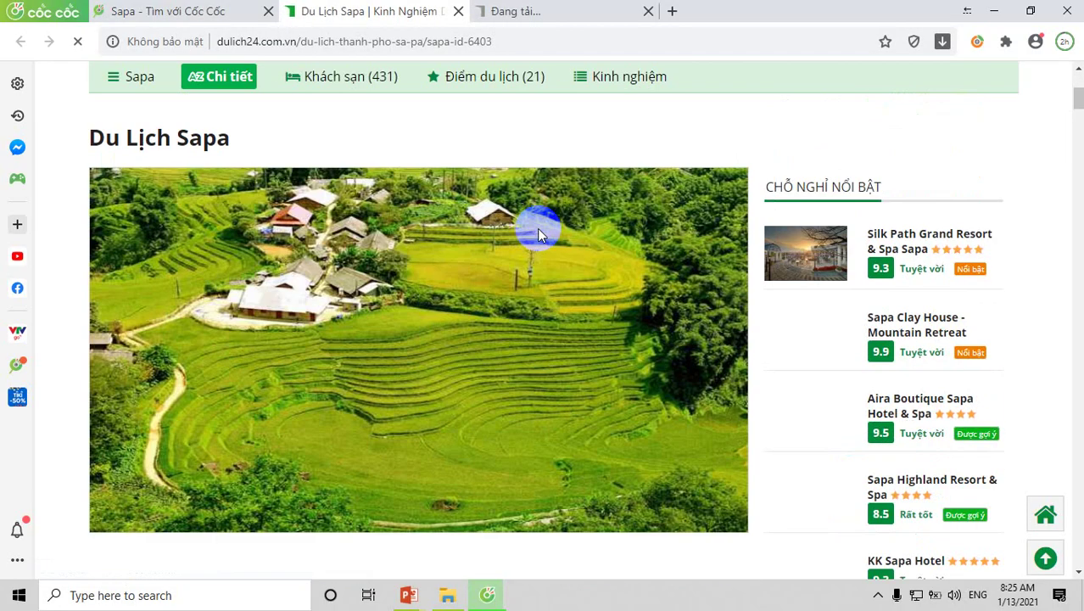
Step: Save the terraced rice-field photo to the Kho anh folder as sapa.jpg
right_click(415, 296)
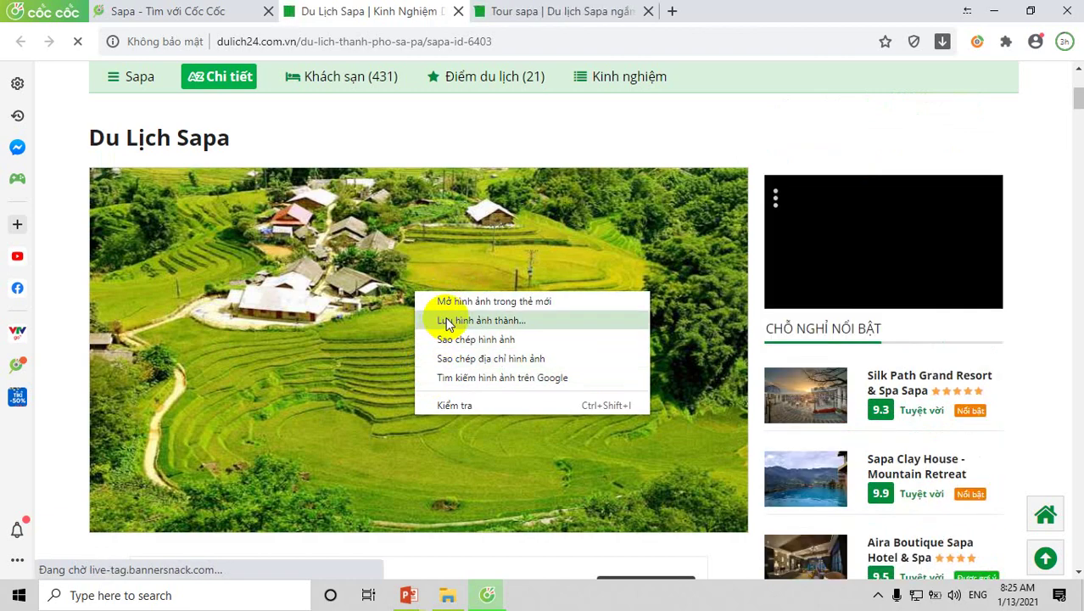
click(447, 321)
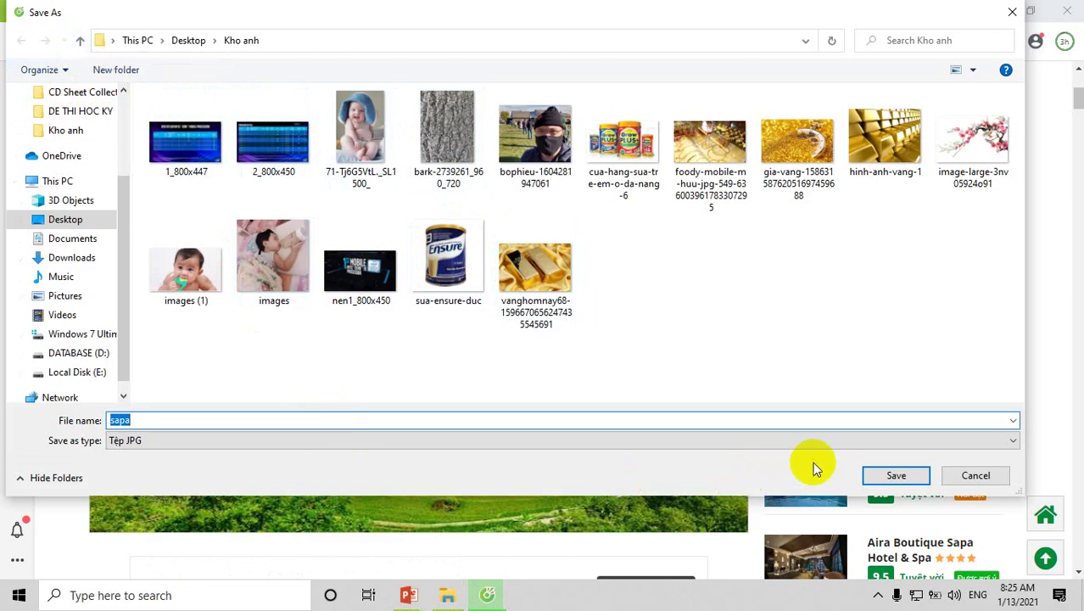
click(880, 475)
scroll(650, 404, down, 5)
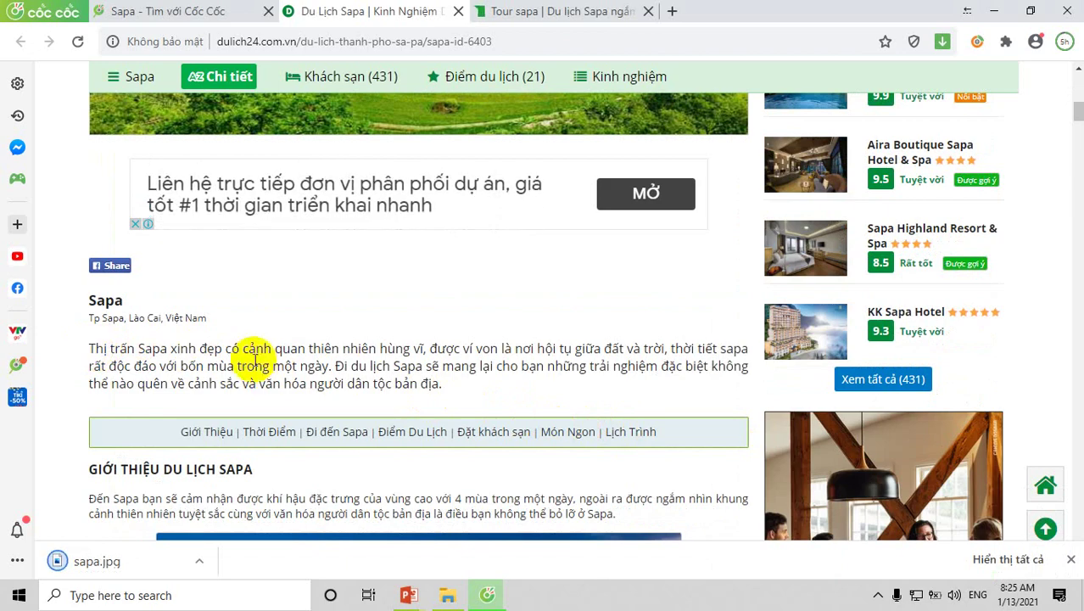
scroll(268, 378, down, 2)
scroll(268, 379, down, 1)
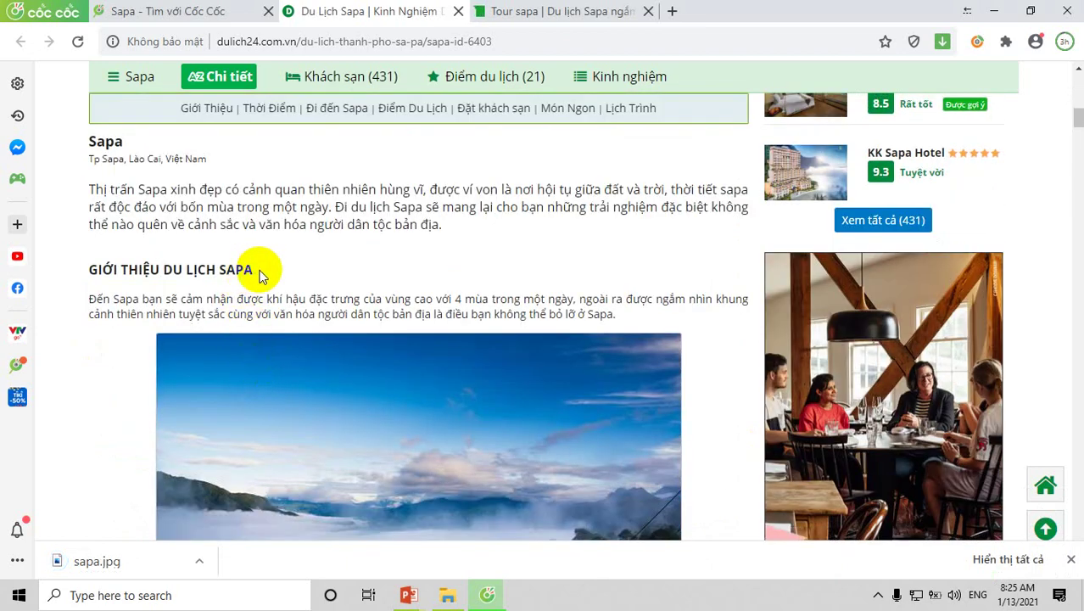
Step: Copy the GIỚI THIỆU DU LỊCH SAPA heading and select slide 1's title and subtitle in Presentation8
drag(257, 272, 67, 268)
right_click(126, 269)
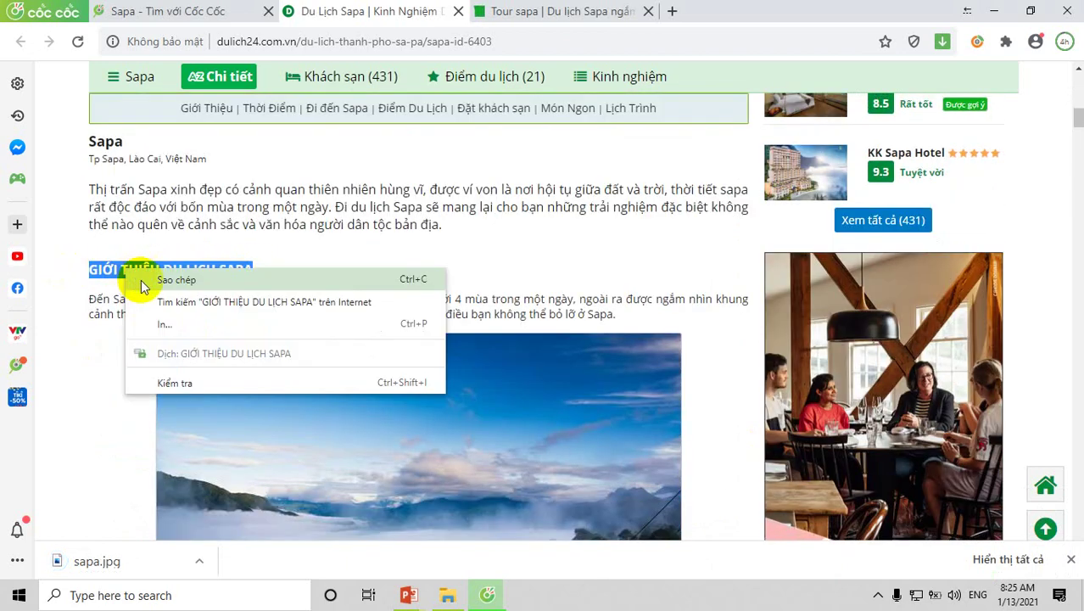
click(142, 280)
click(407, 594)
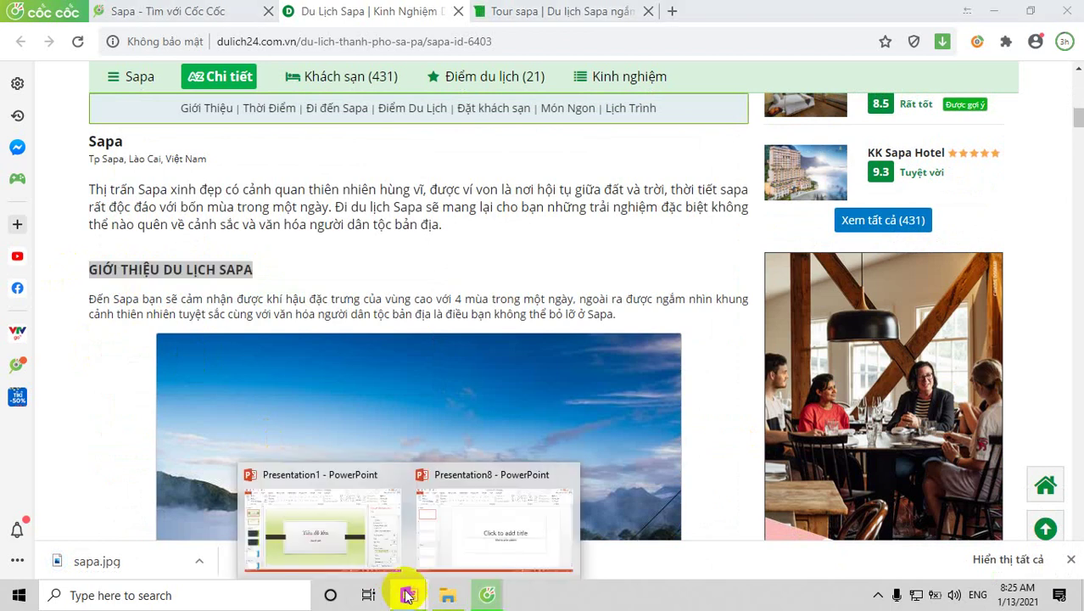
click(496, 526)
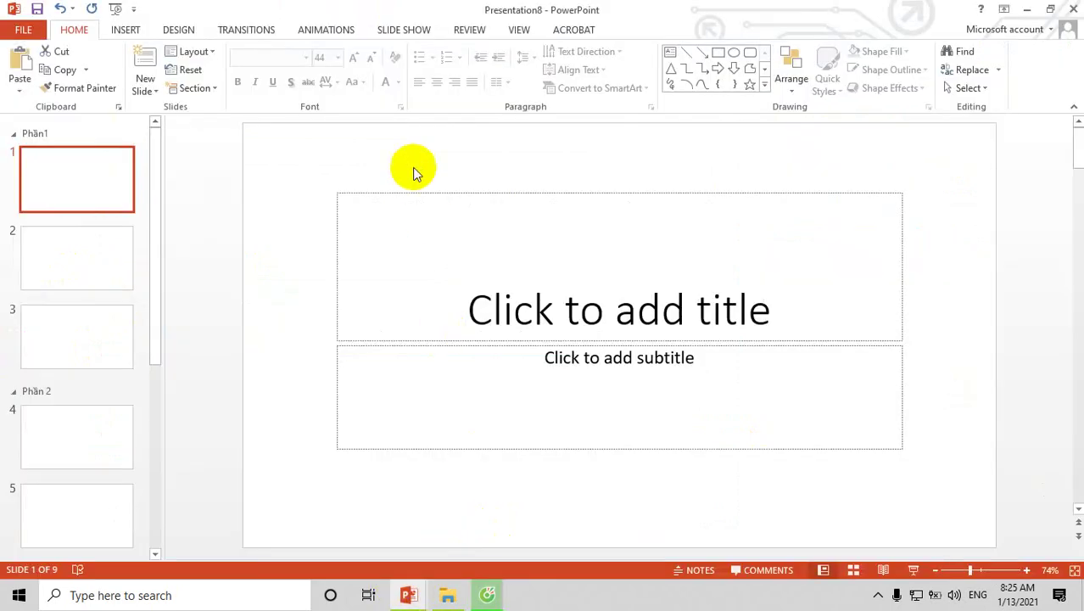
click(516, 279)
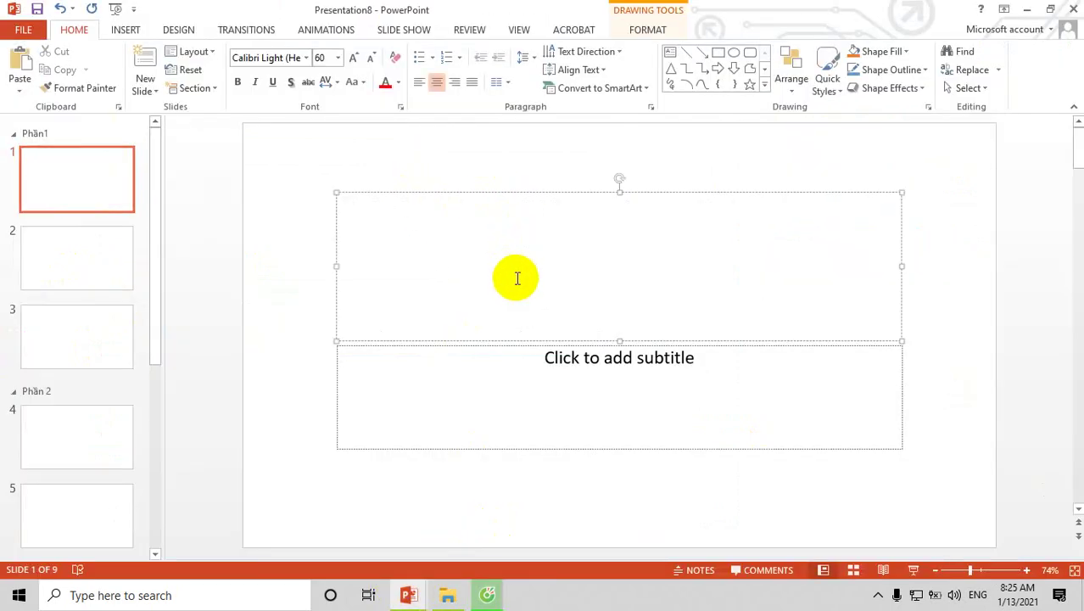
click(547, 394)
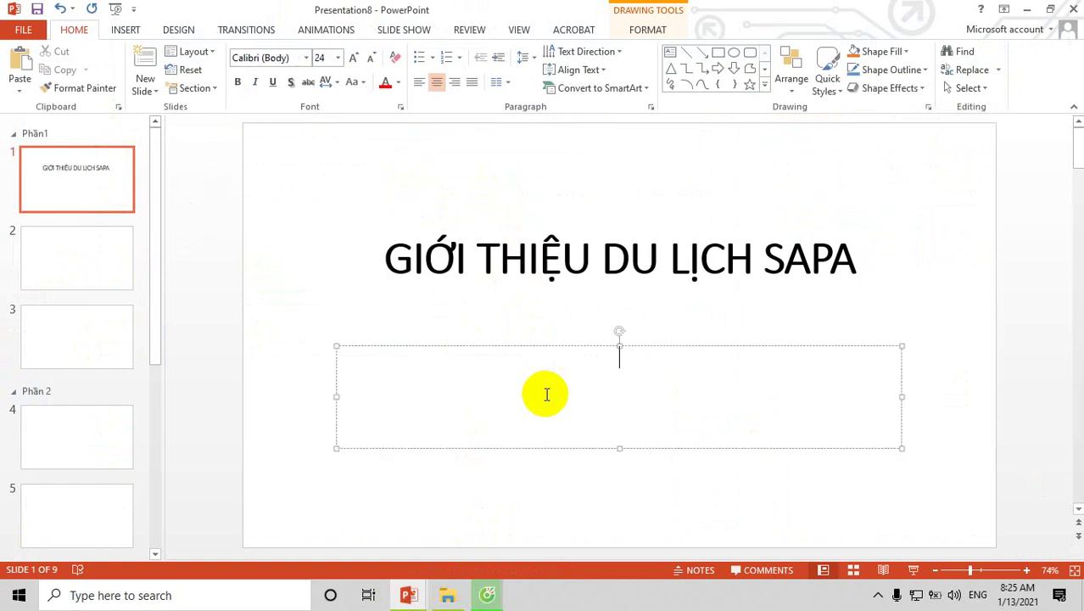
Step: Paste the Sapa intro paragraph into slide 1's subtitle and align it left
click(490, 595)
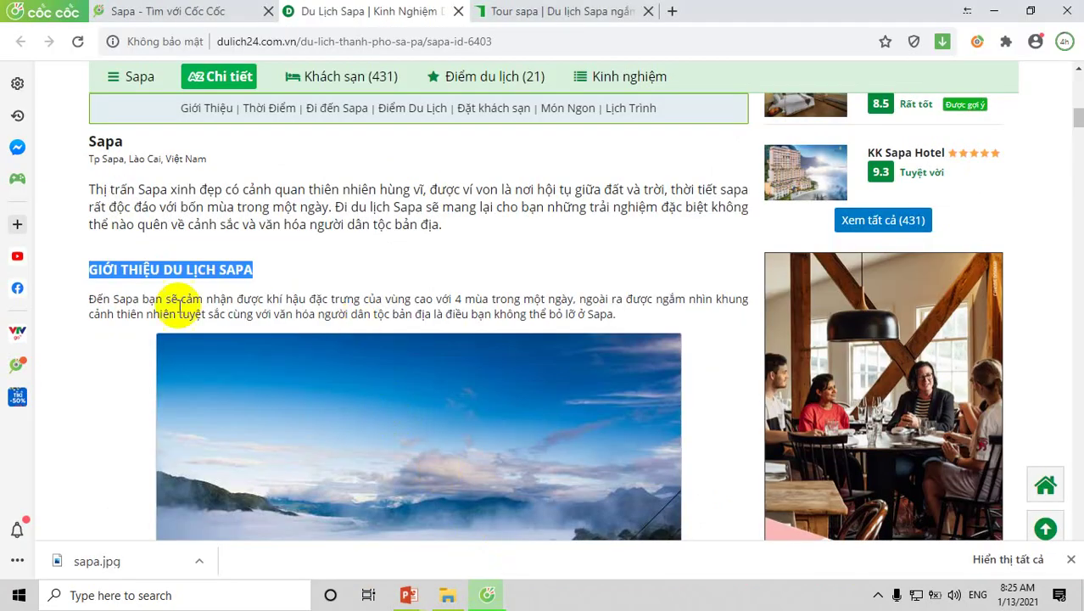
drag(87, 298, 632, 312)
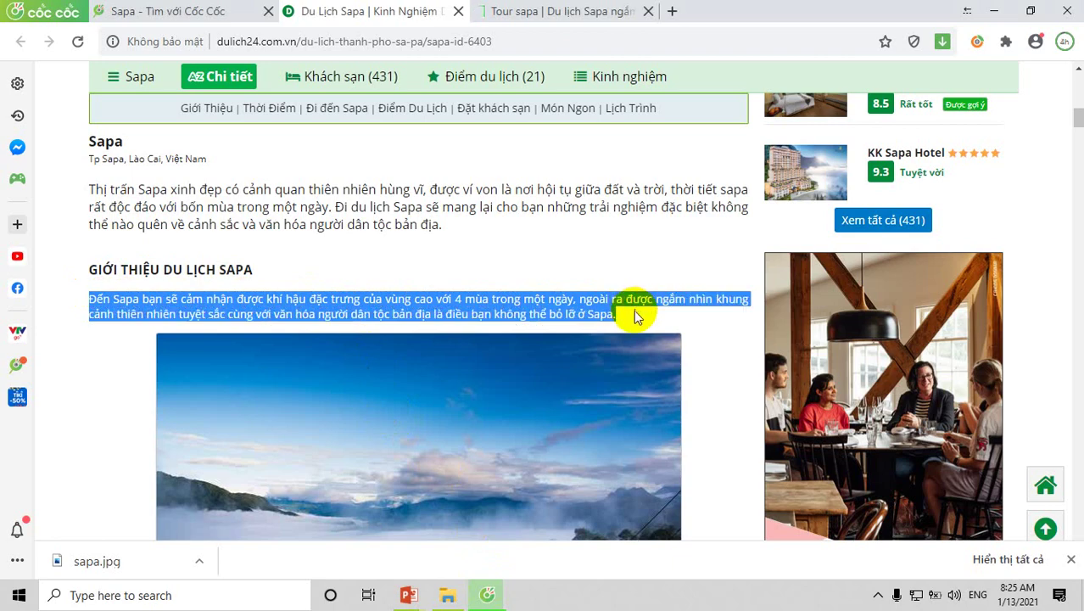
right_click(525, 311)
click(553, 315)
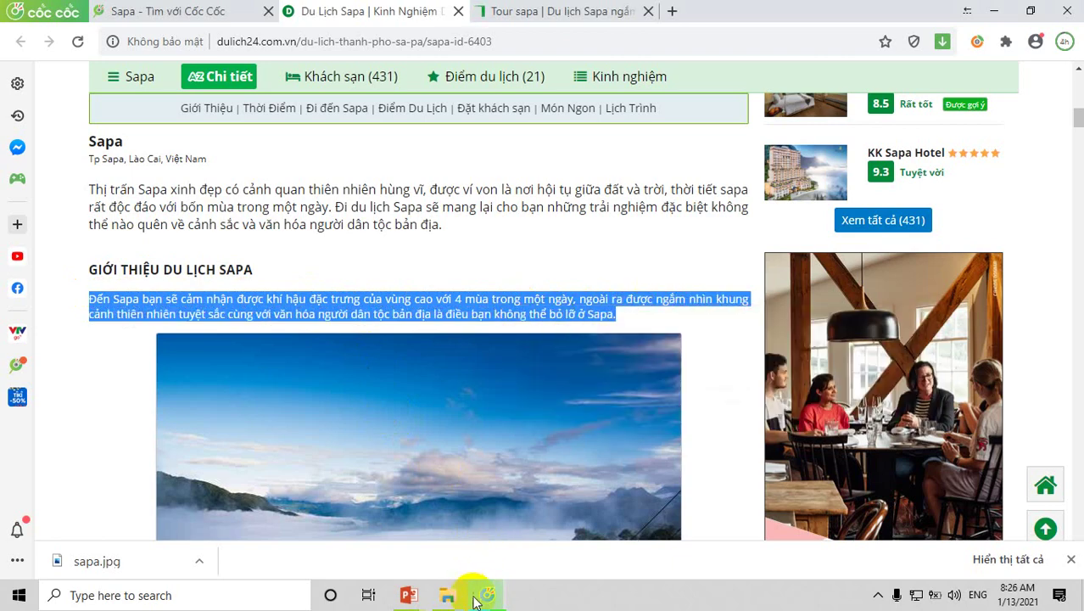
click(409, 595)
click(484, 544)
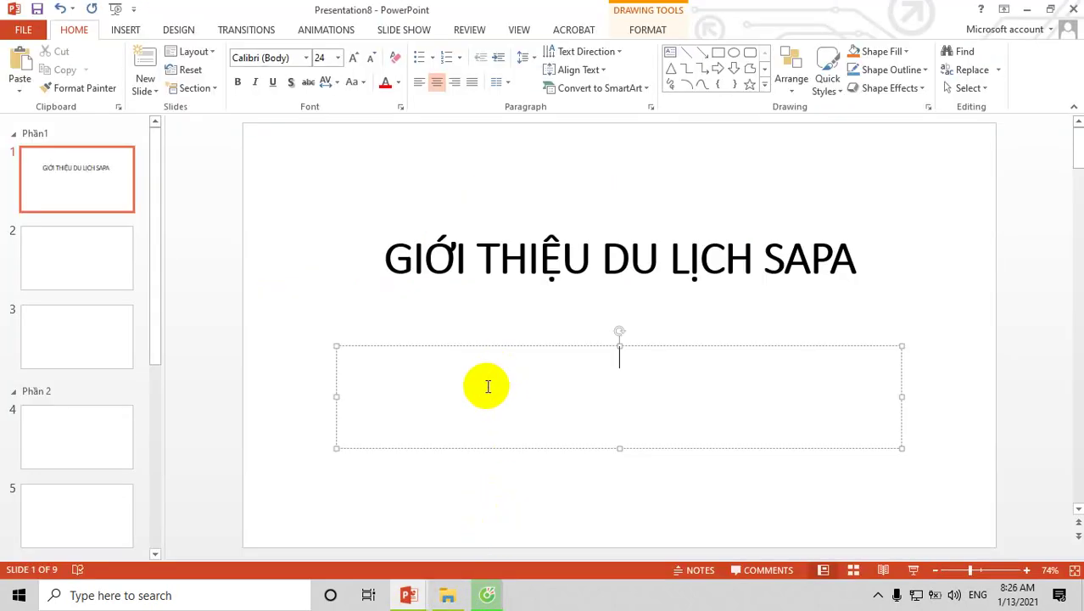
key(ctrl+v)
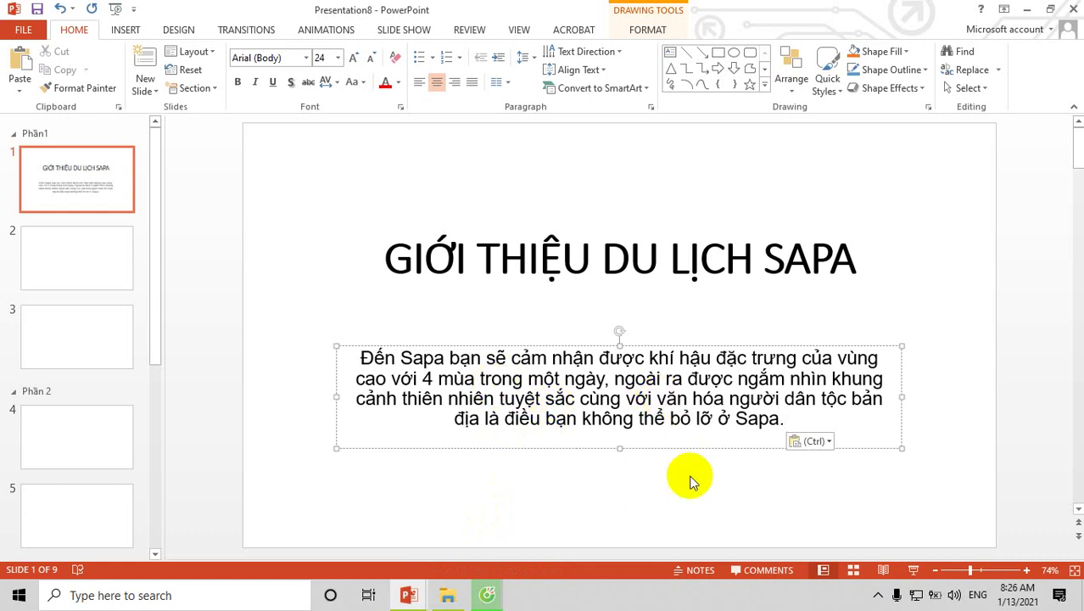
click(418, 82)
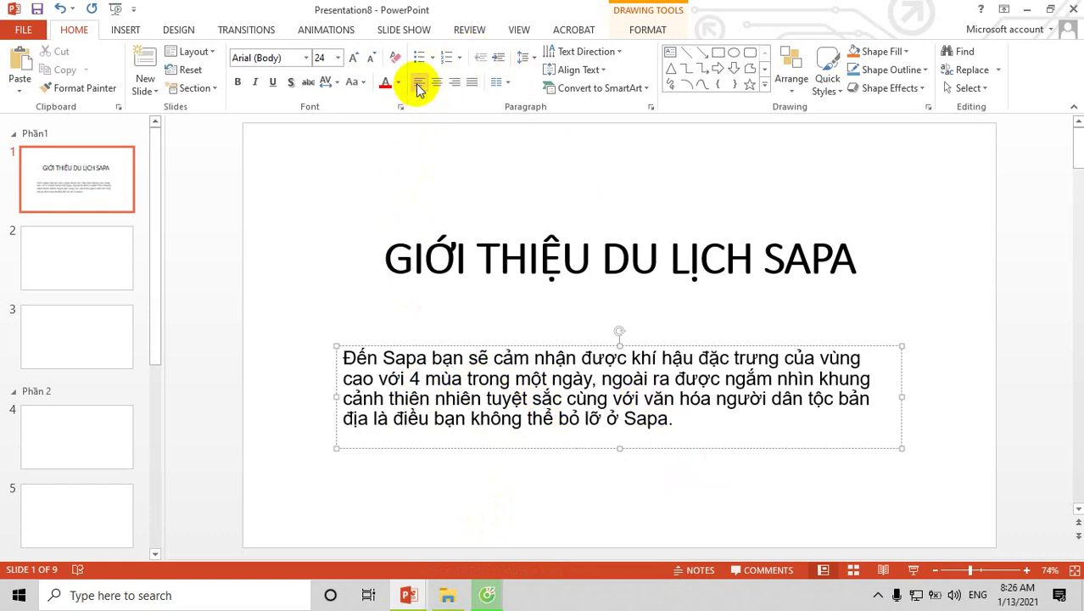
click(75, 267)
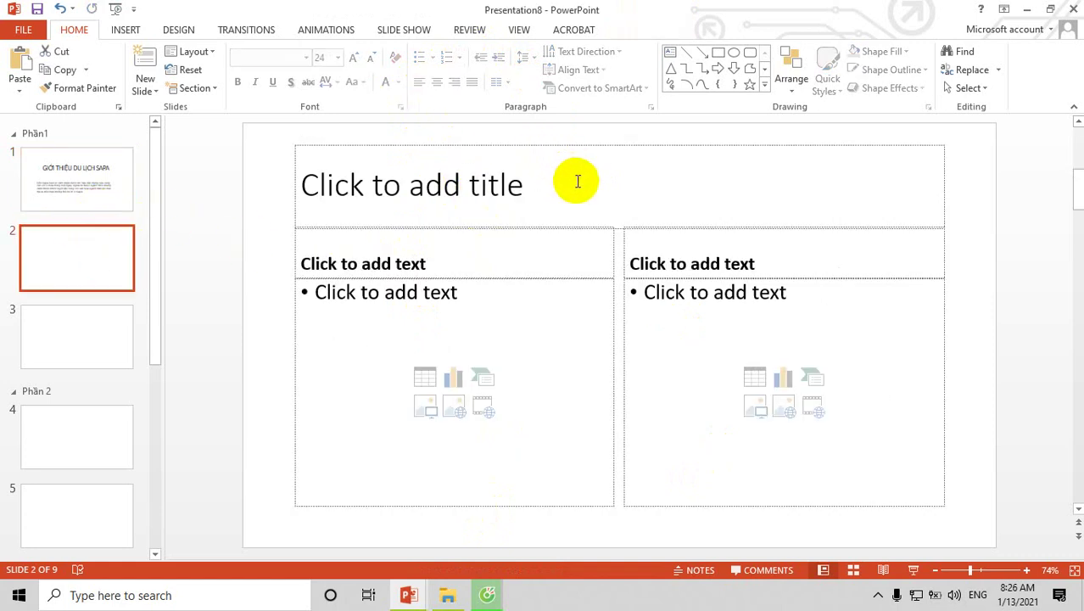
Step: Copy the THỜI ĐIỂM DU LỊCH SAPA heading and paste it as slide 2's title
click(489, 599)
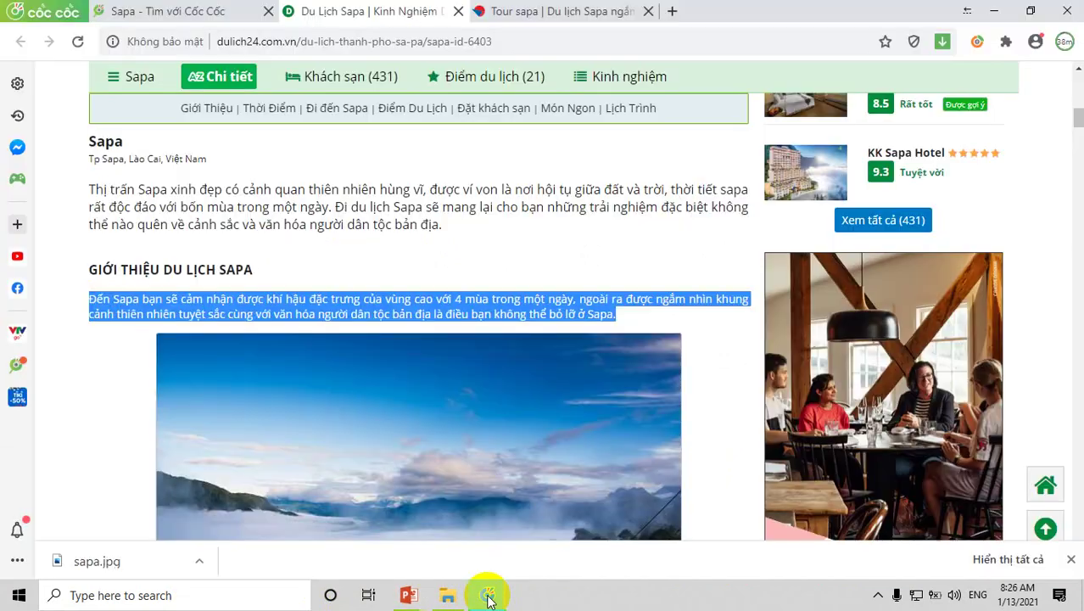
scroll(223, 341, down, 3)
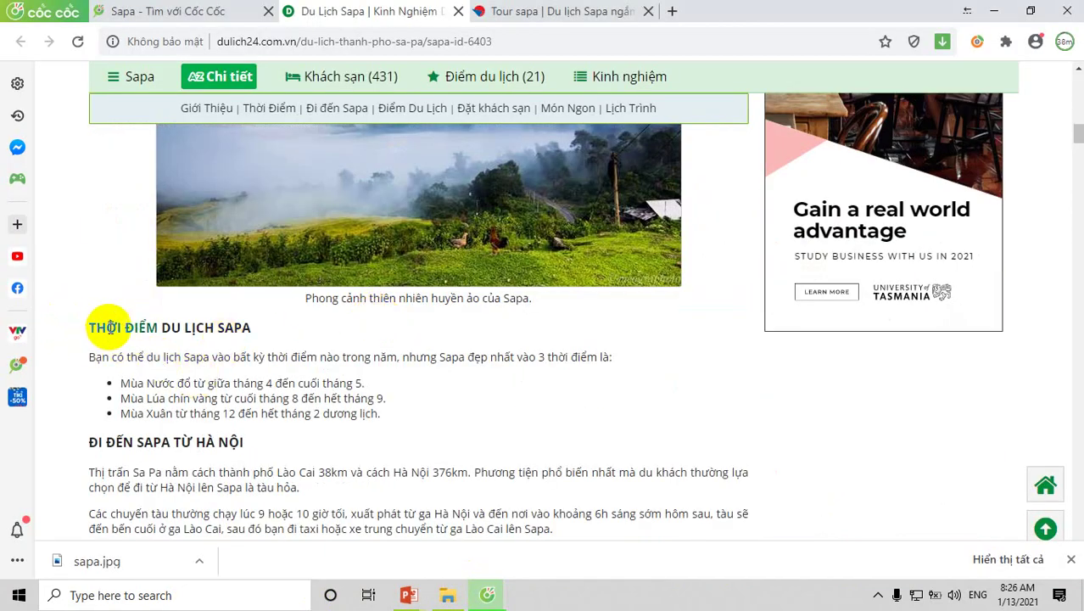
click(274, 327)
drag(265, 327, 100, 322)
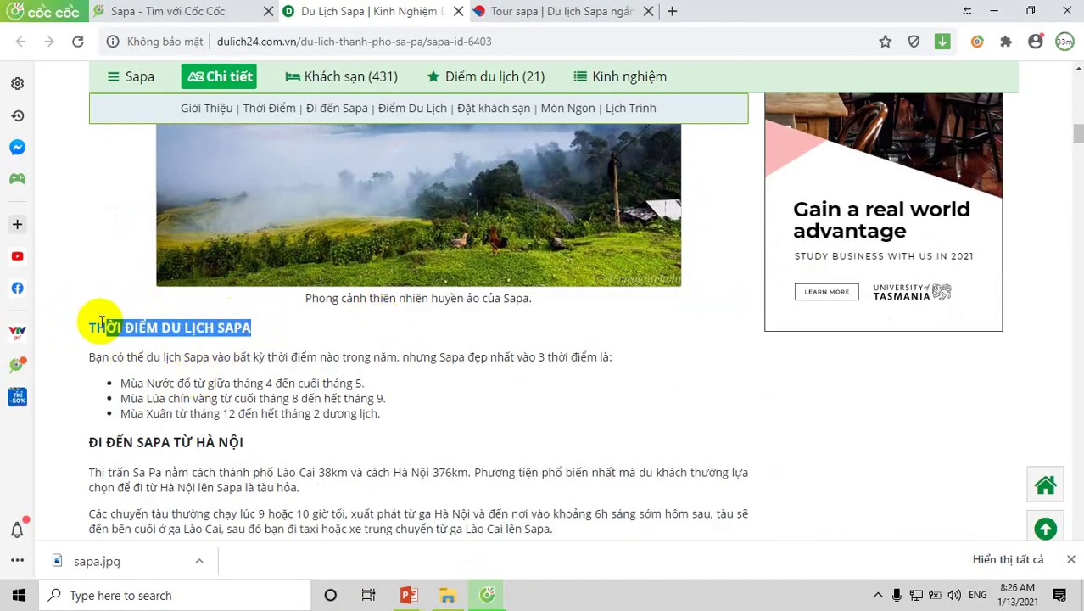
right_click(123, 327)
click(153, 334)
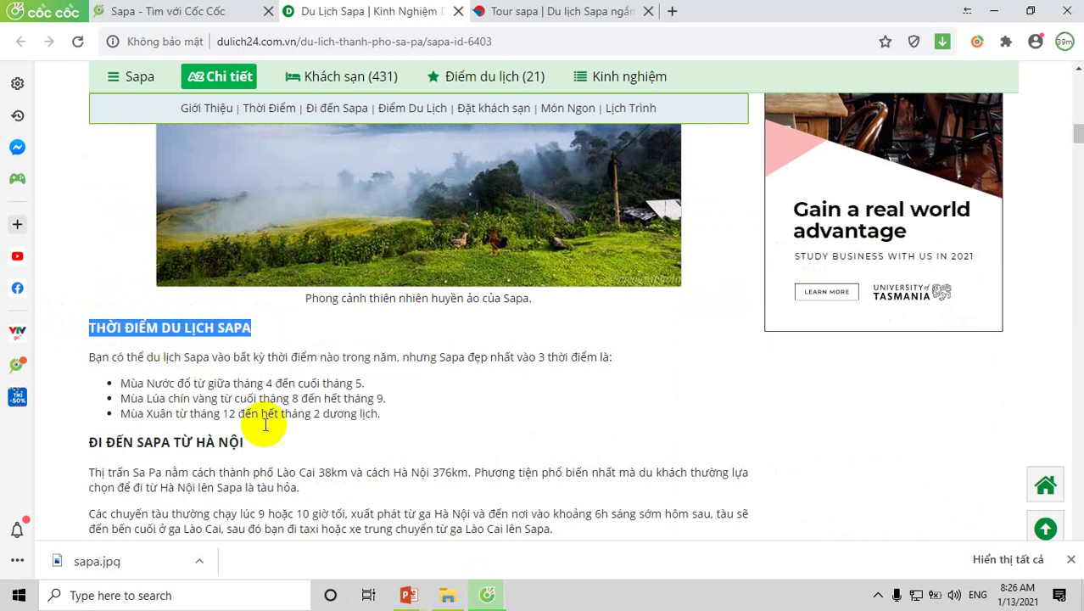
click(409, 595)
click(471, 524)
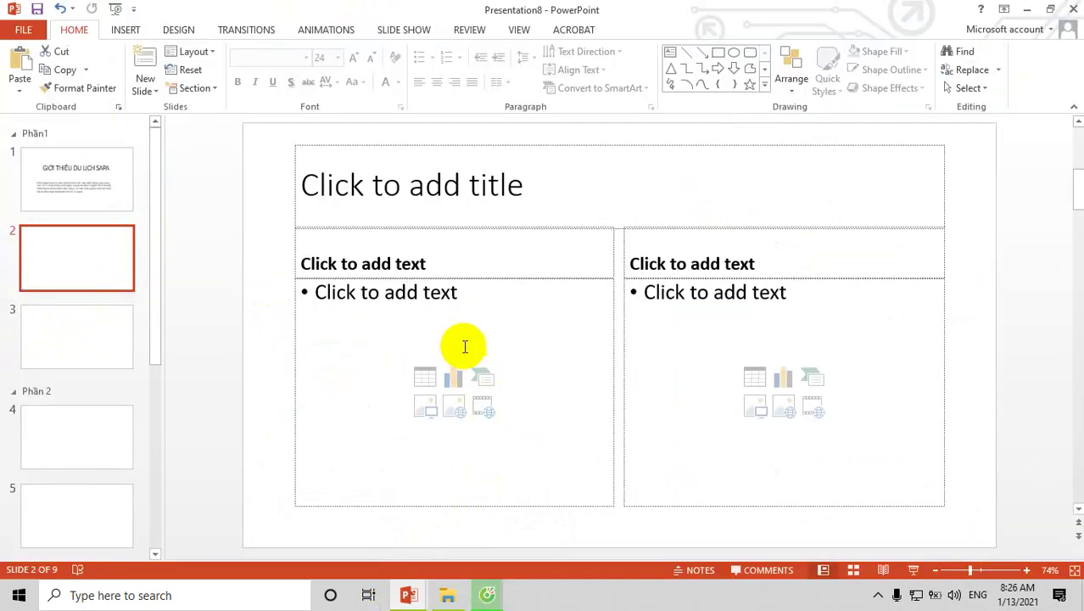
click(515, 179)
key(ctrl+v)
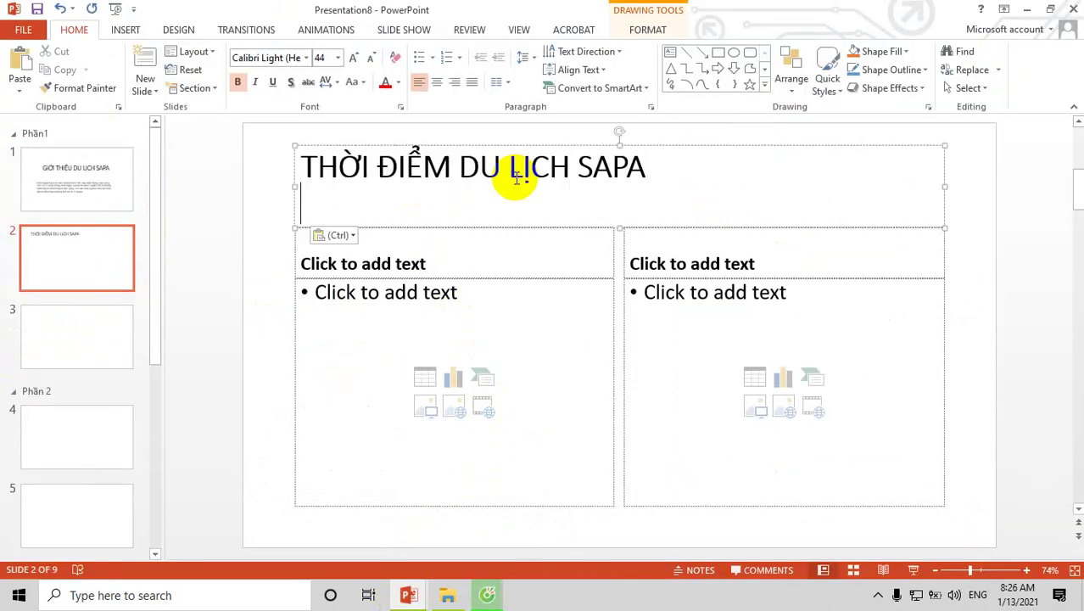
Step: Copy the three Sapa season lines and paste them into the left column heading
click(481, 598)
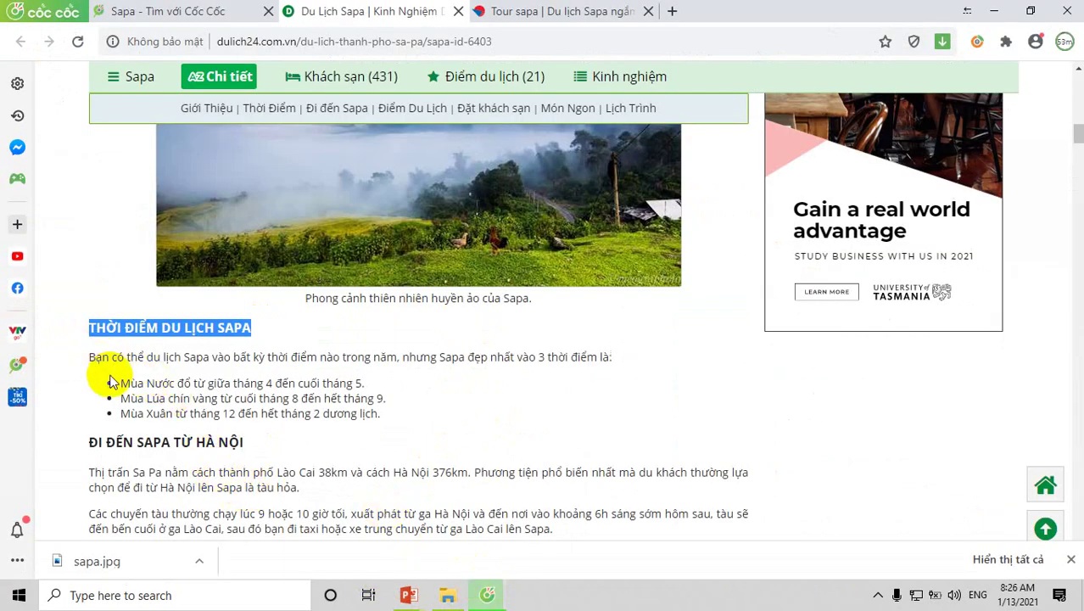
drag(116, 386, 386, 414)
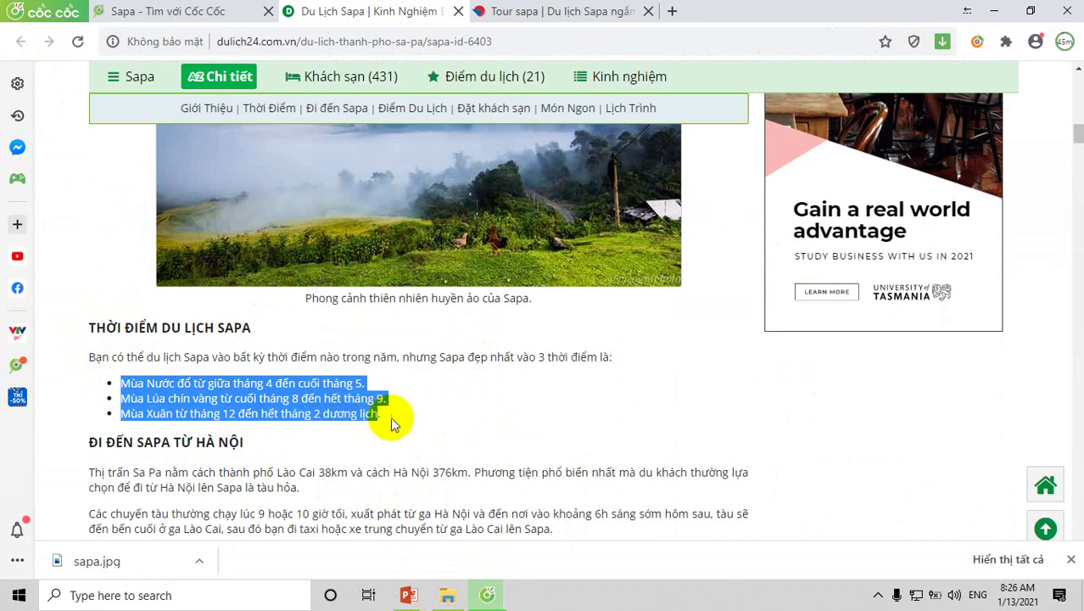
right_click(303, 397)
click(355, 412)
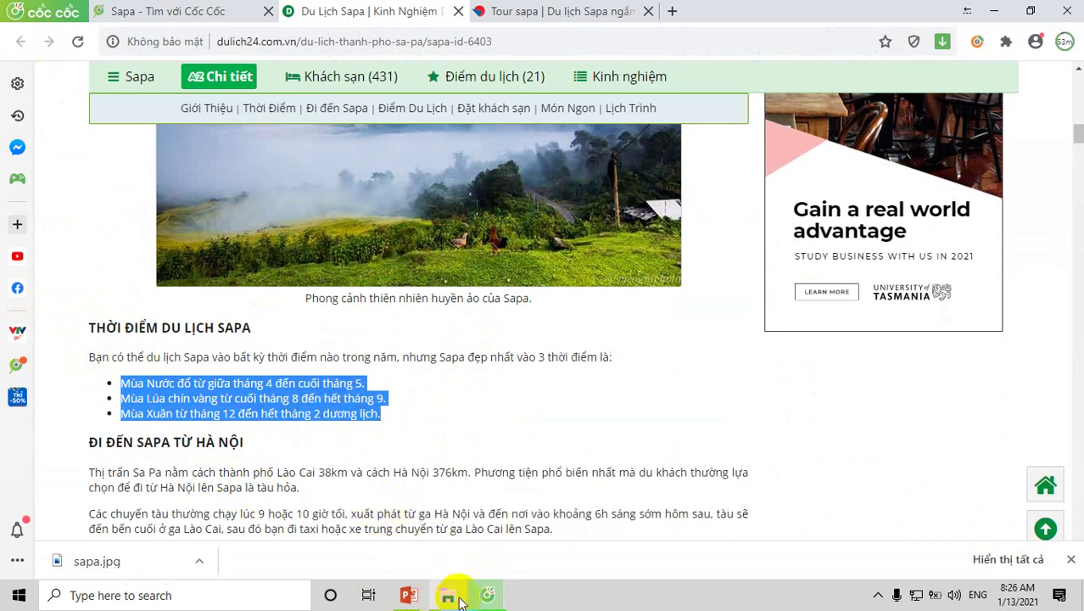
click(409, 594)
mouse_move(418, 601)
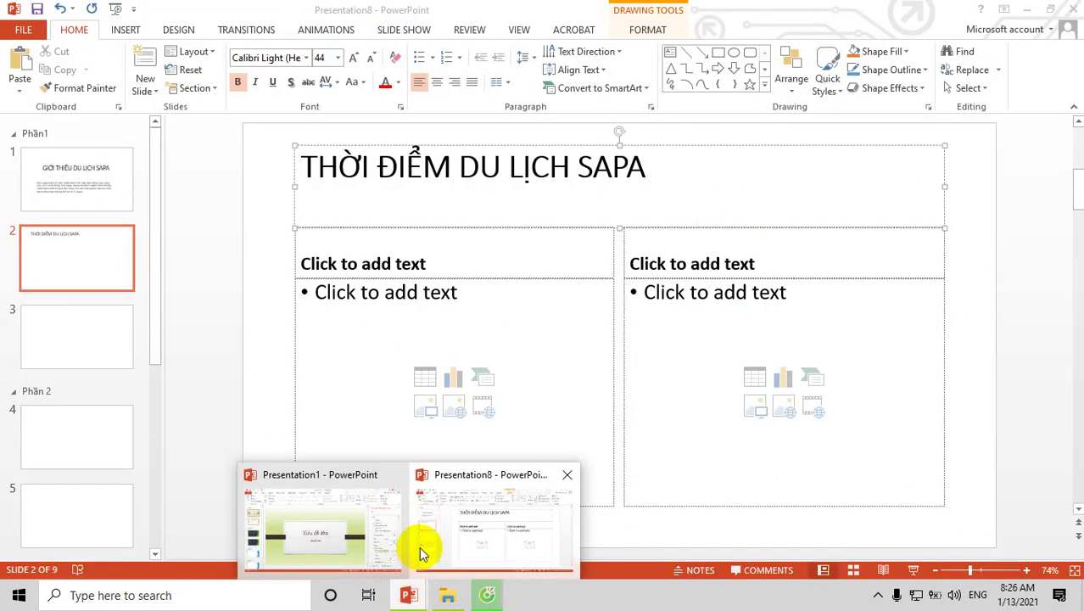
click(482, 518)
click(449, 256)
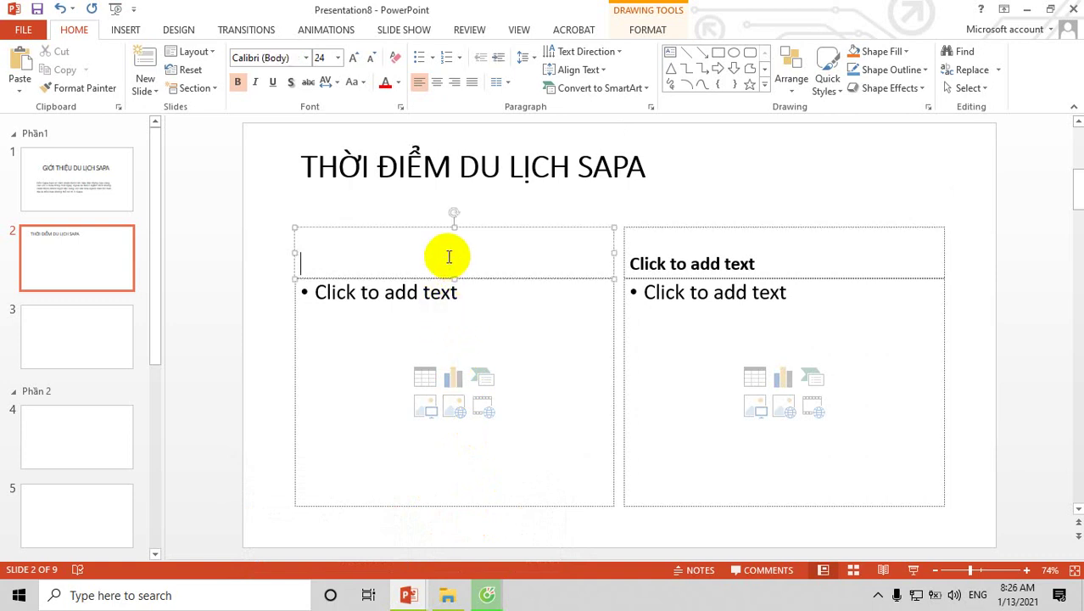
key(ctrl+v)
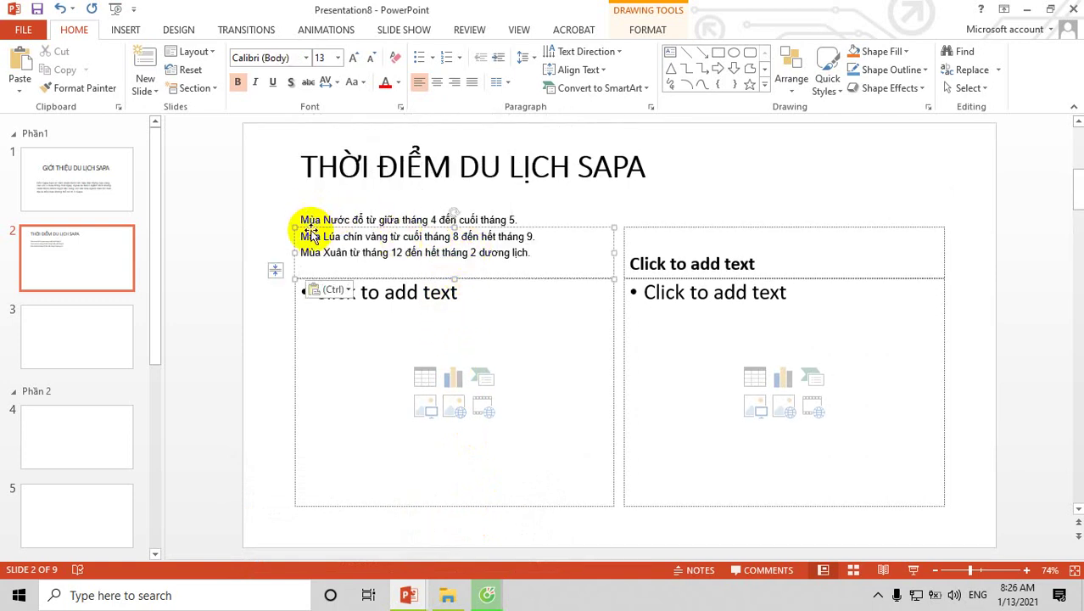
Step: Keep all three season lines on the left and paste them into the right column heading too
drag(550, 247, 325, 237)
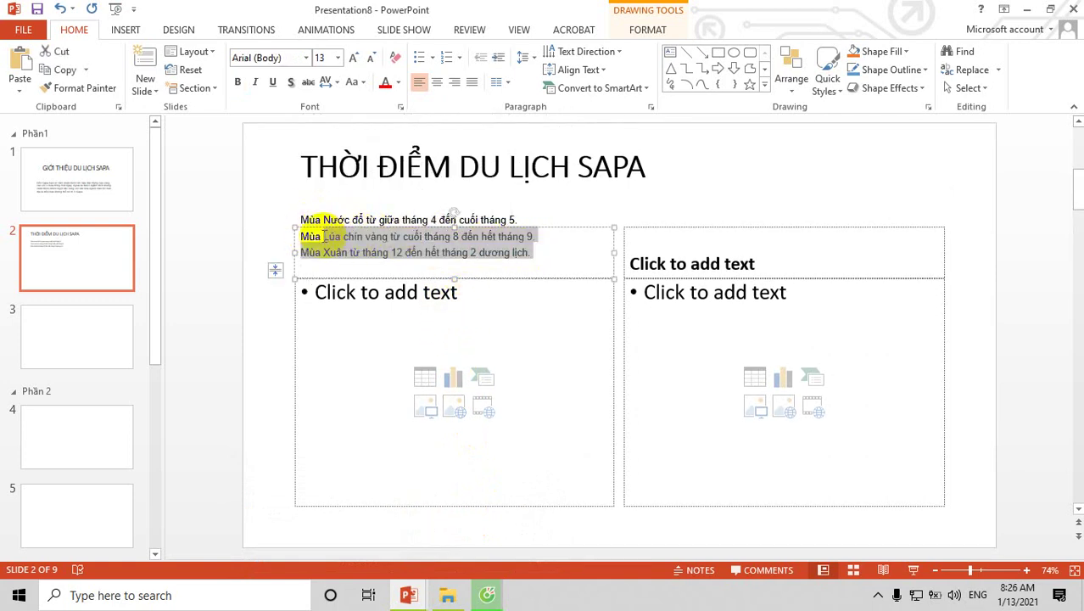
key(Delete)
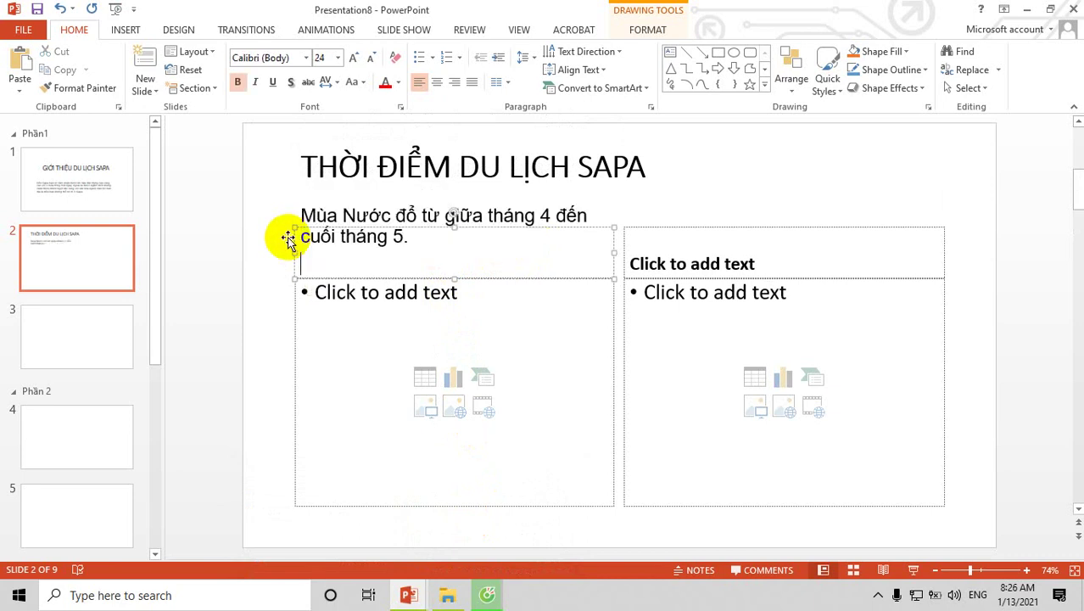
key(ctrl+z)
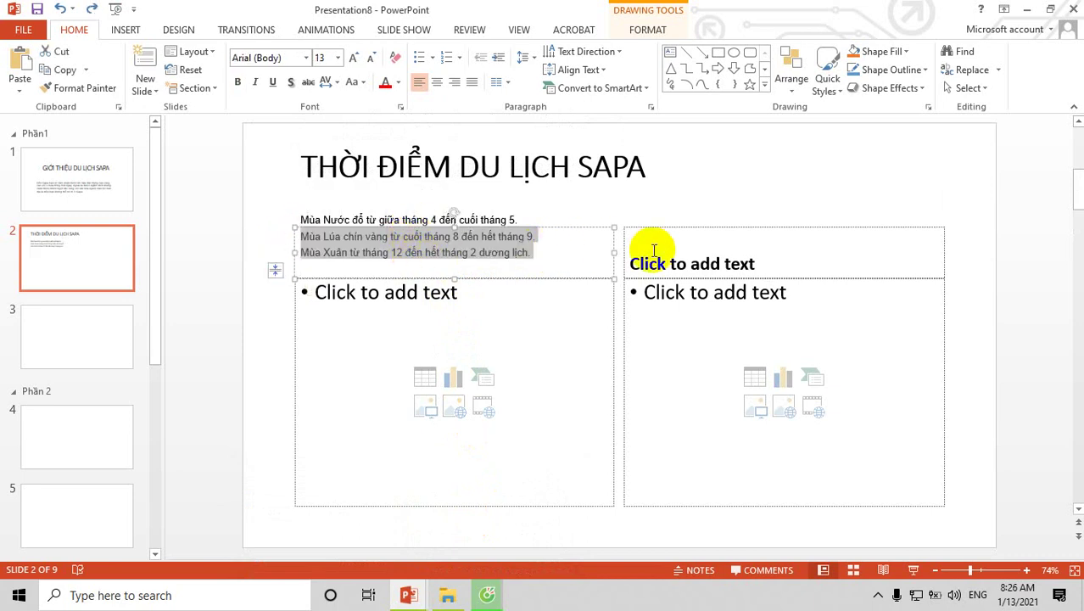
click(680, 251)
key(ctrl+v)
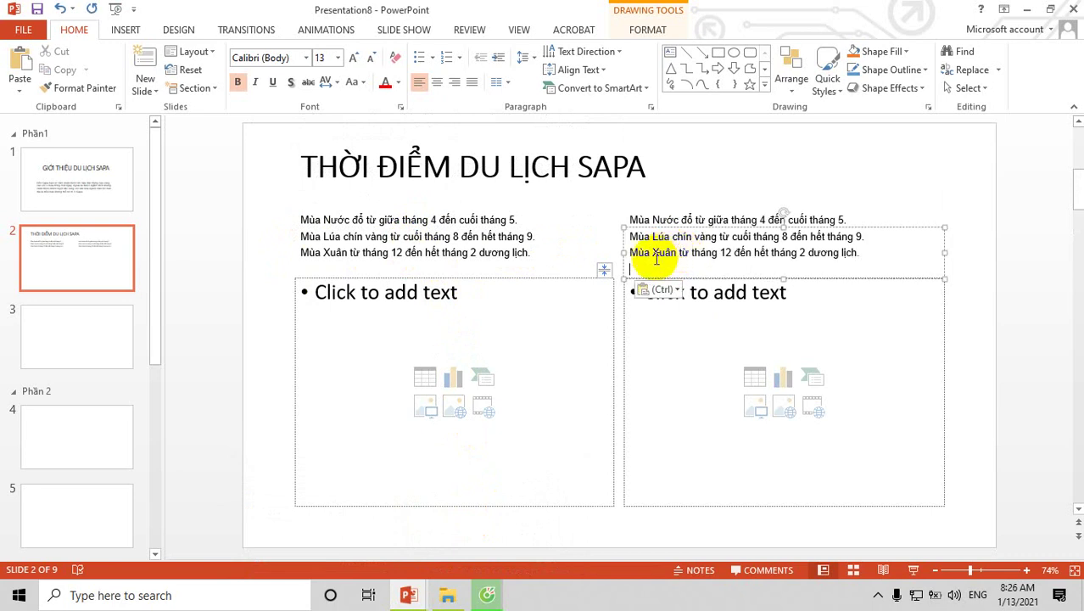
click(478, 301)
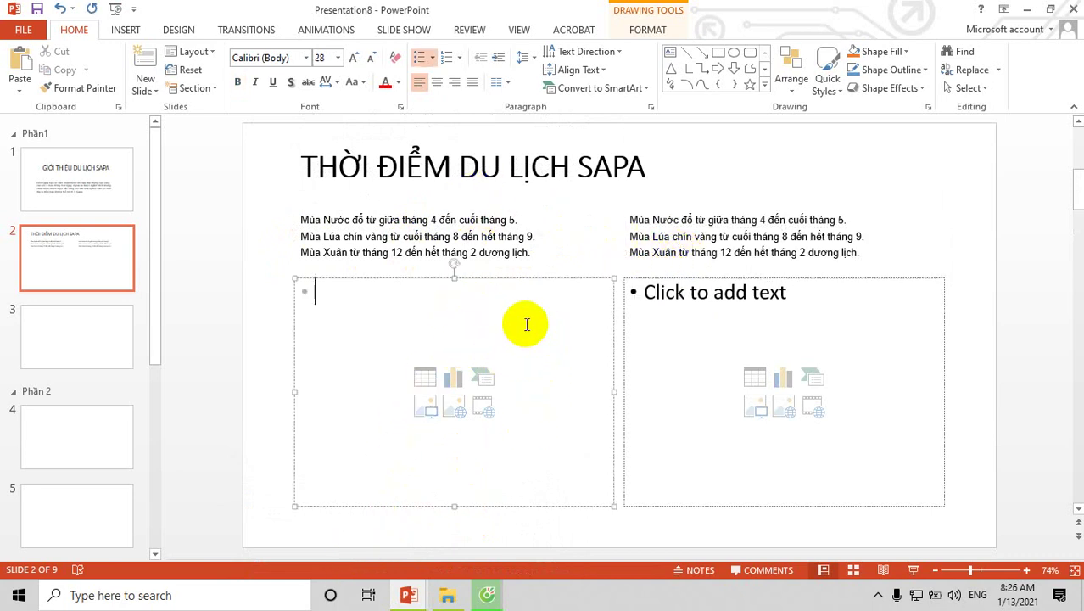
Step: Copy the ĐI ĐẾN SAPA TỪ HÀ NỘI heading into slide 2's left content box
click(486, 597)
scroll(371, 447, down, 4)
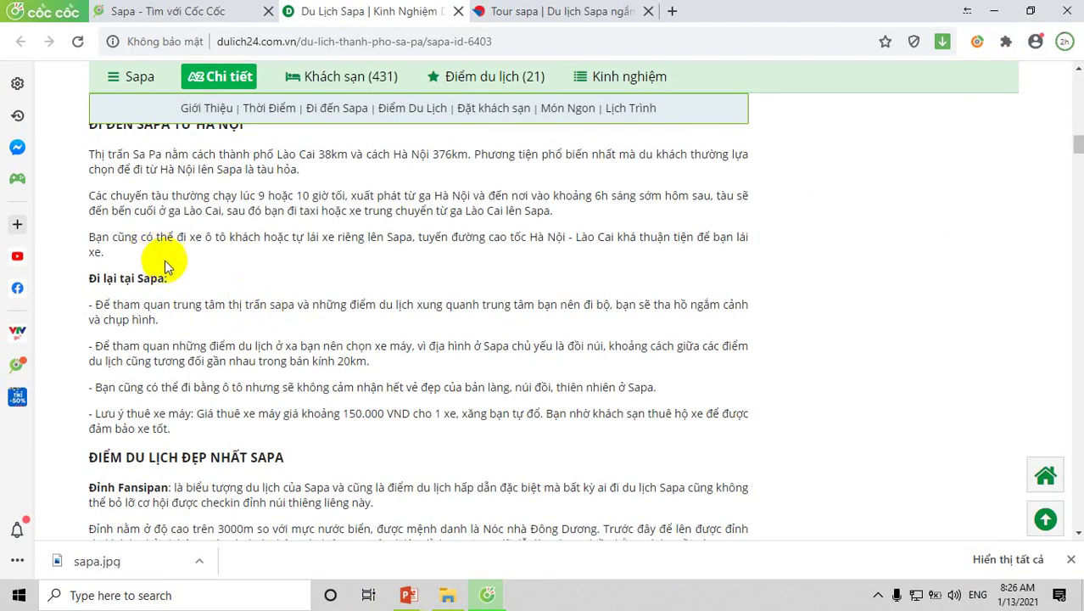
scroll(165, 266, up, 2)
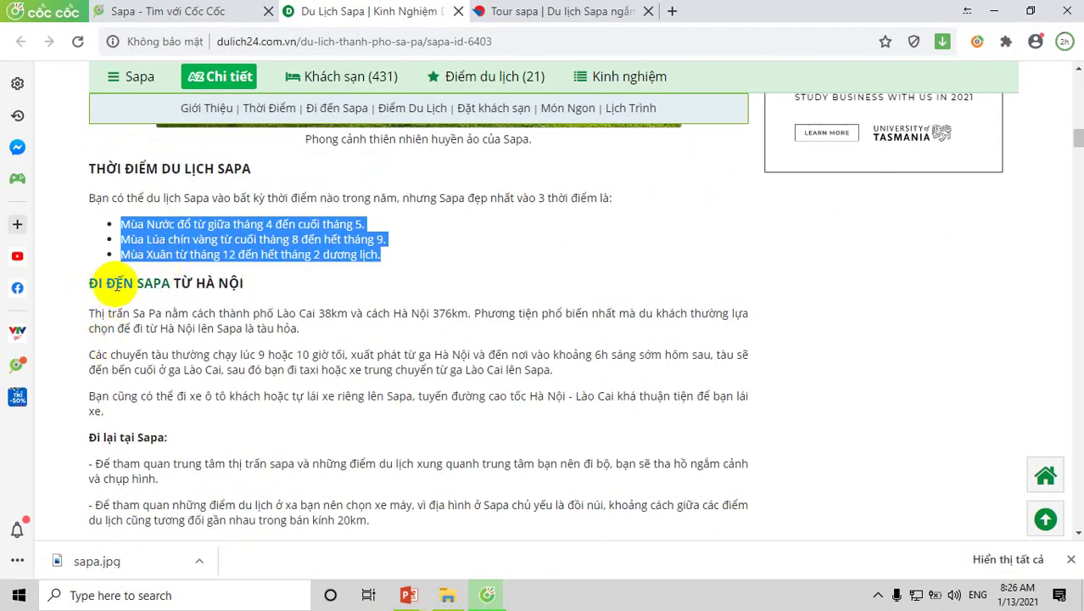
double_click(119, 284)
right_click(120, 283)
click(136, 291)
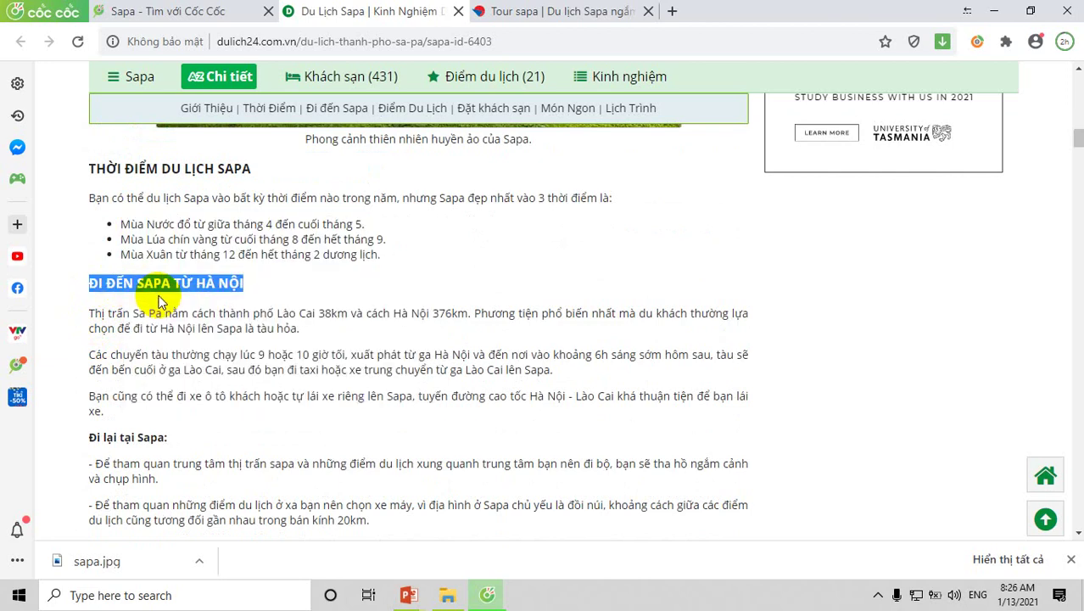
click(490, 598)
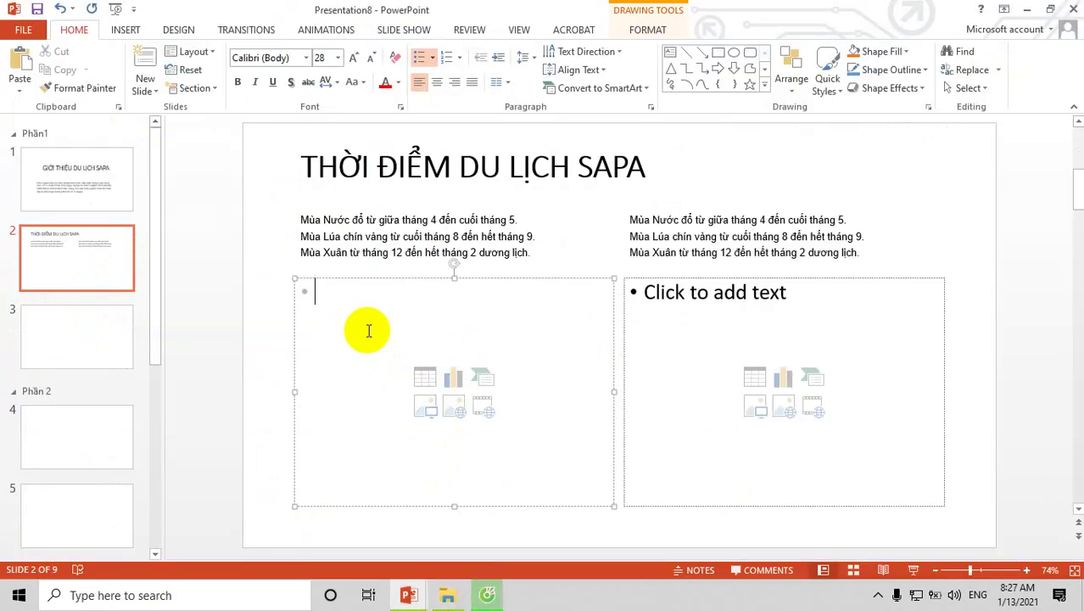
key(ctrl+v)
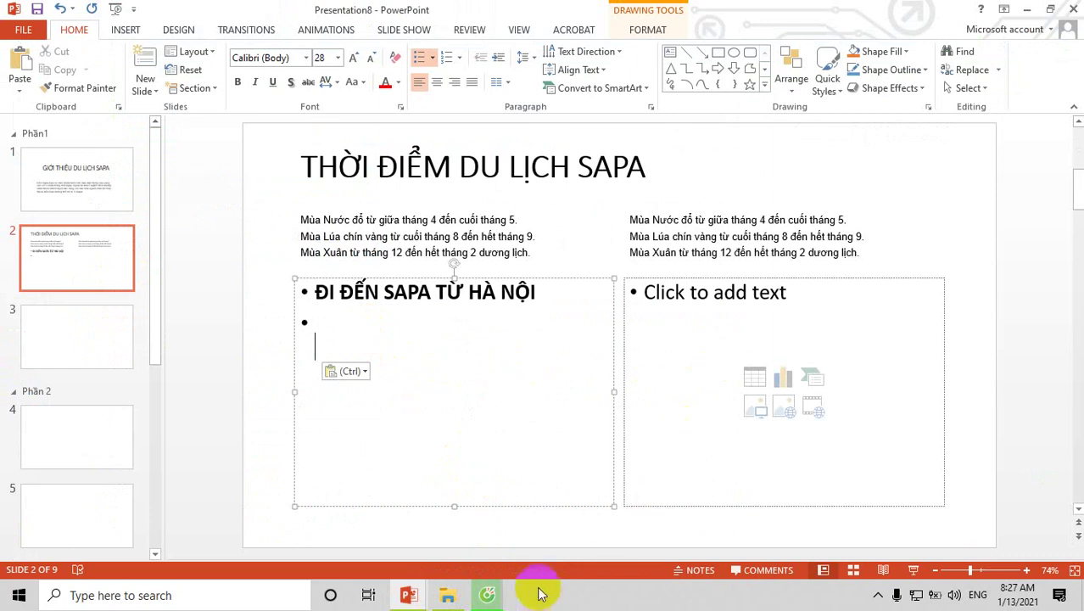
Step: Copy the 'Đi lại tại Sapa:' subheading into the right content box
click(490, 596)
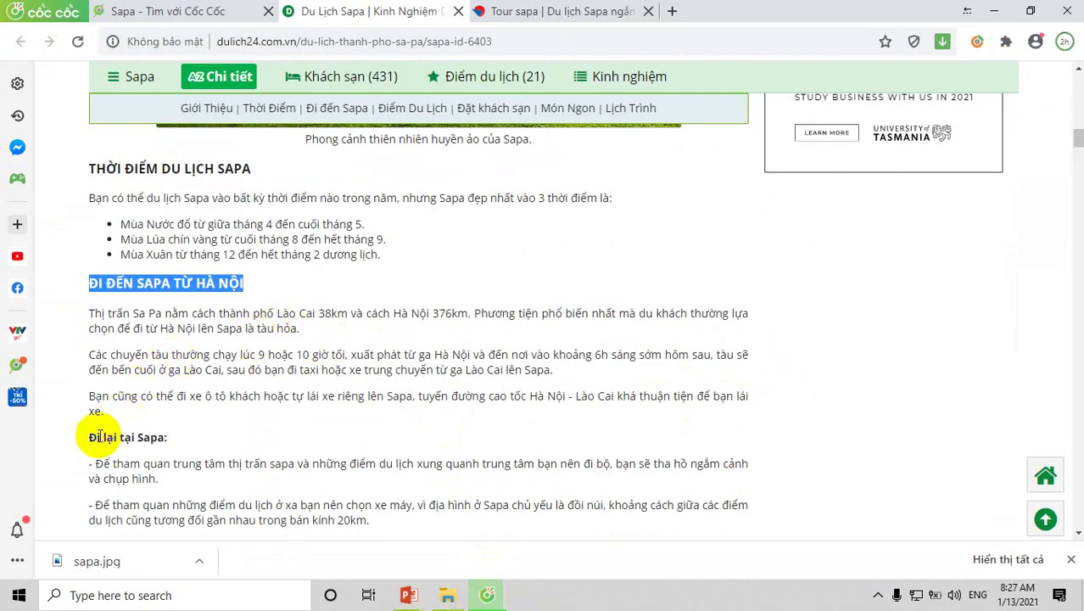
double_click(111, 436)
right_click(110, 434)
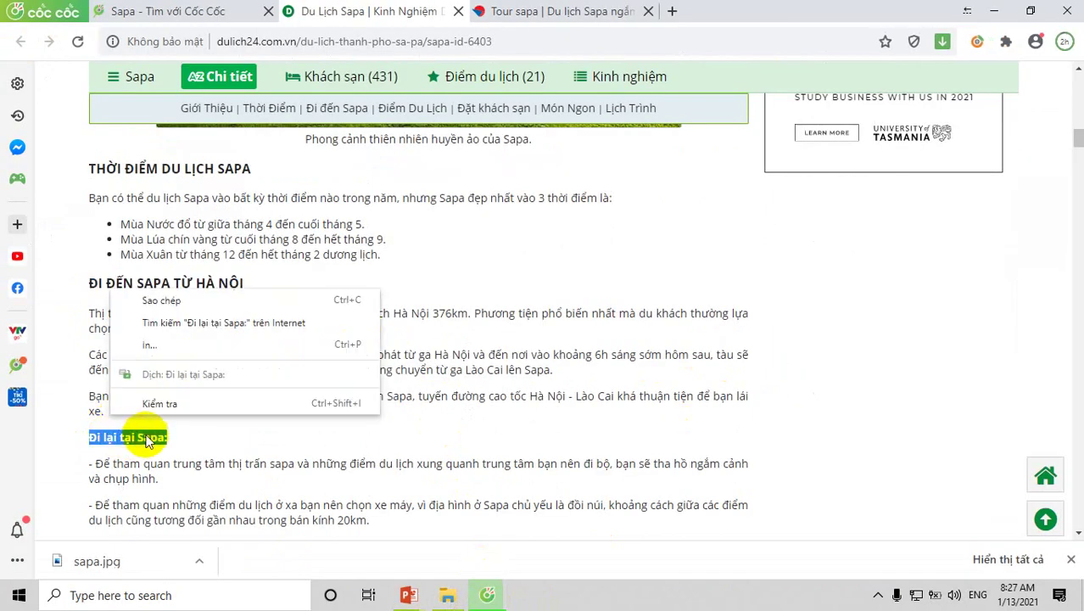
click(169, 297)
click(488, 591)
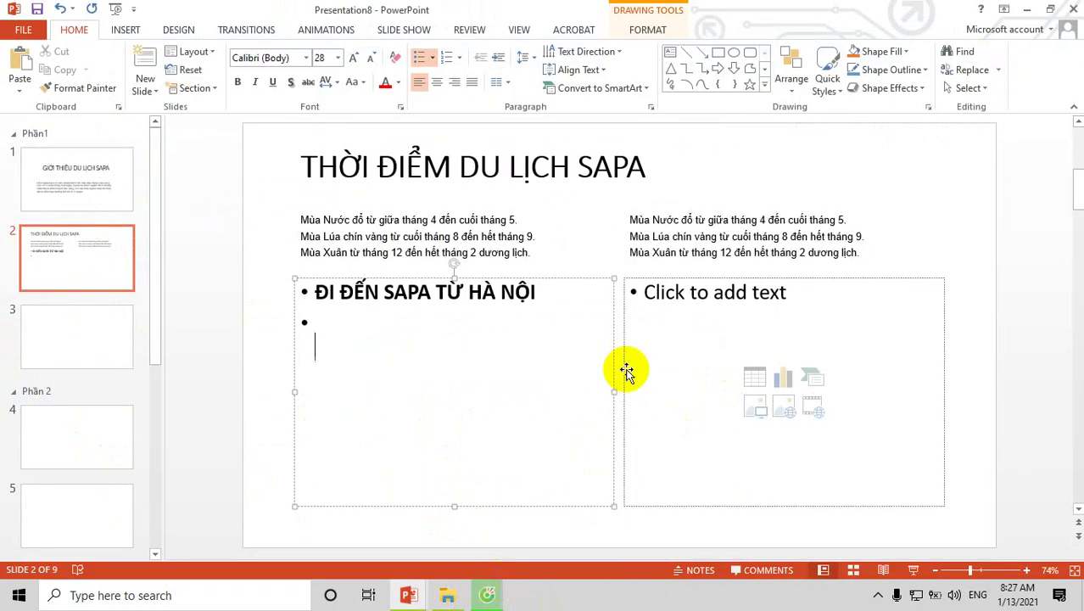
click(727, 296)
key(ctrl+v)
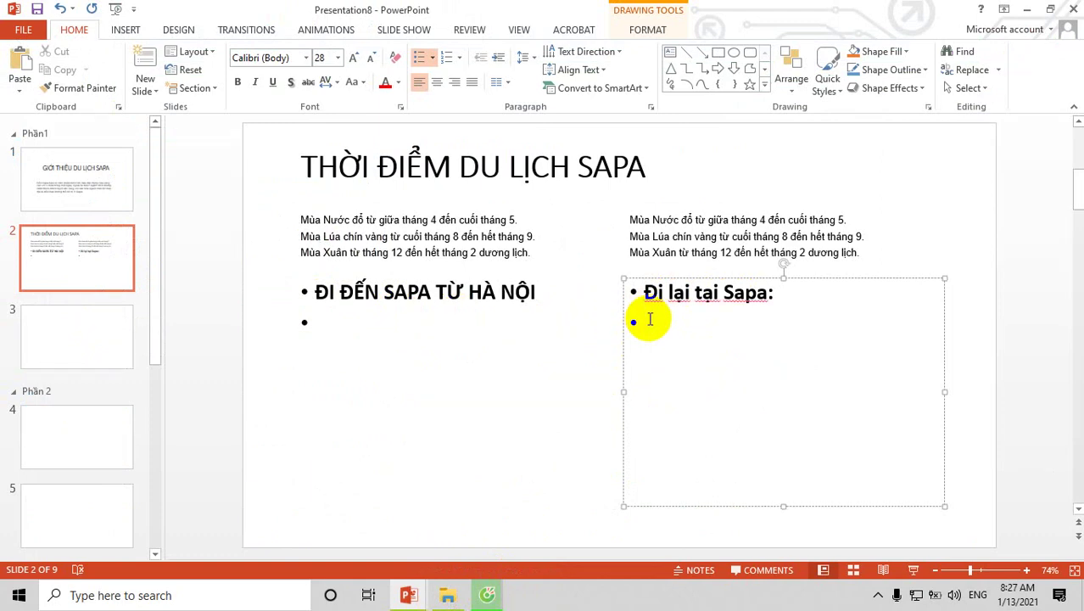
Step: Paste the three travel-from-Hà Nội paragraphs into both the left and right columns
click(380, 314)
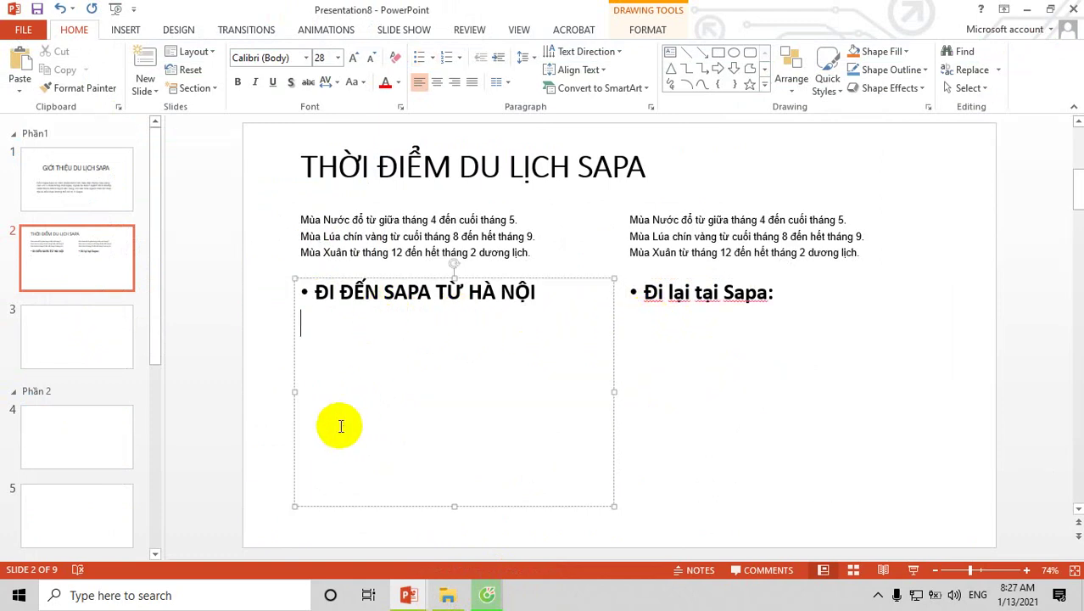
click(485, 593)
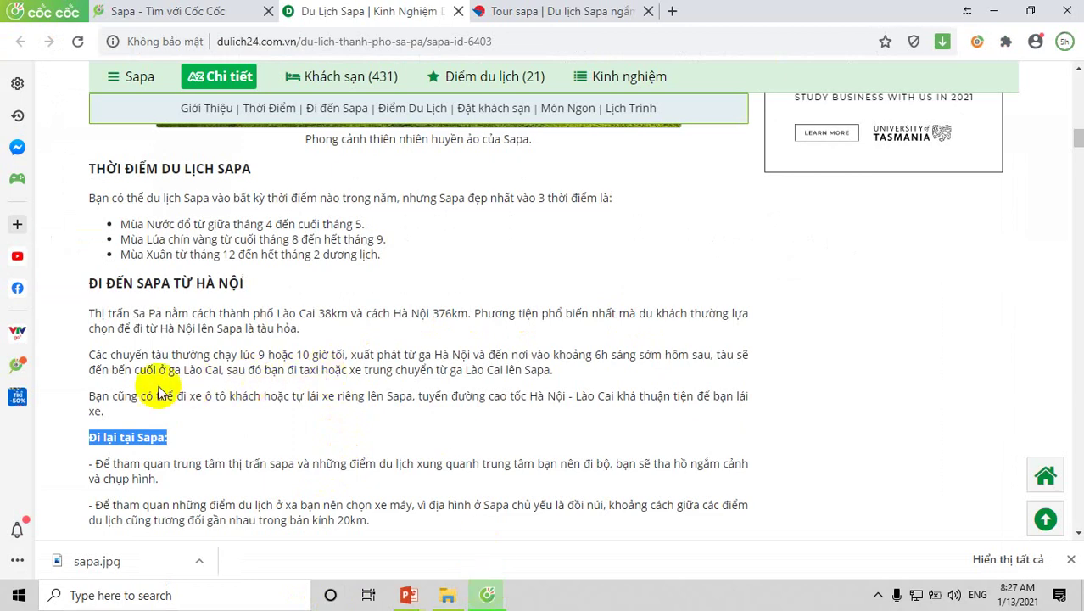
drag(91, 314, 766, 405)
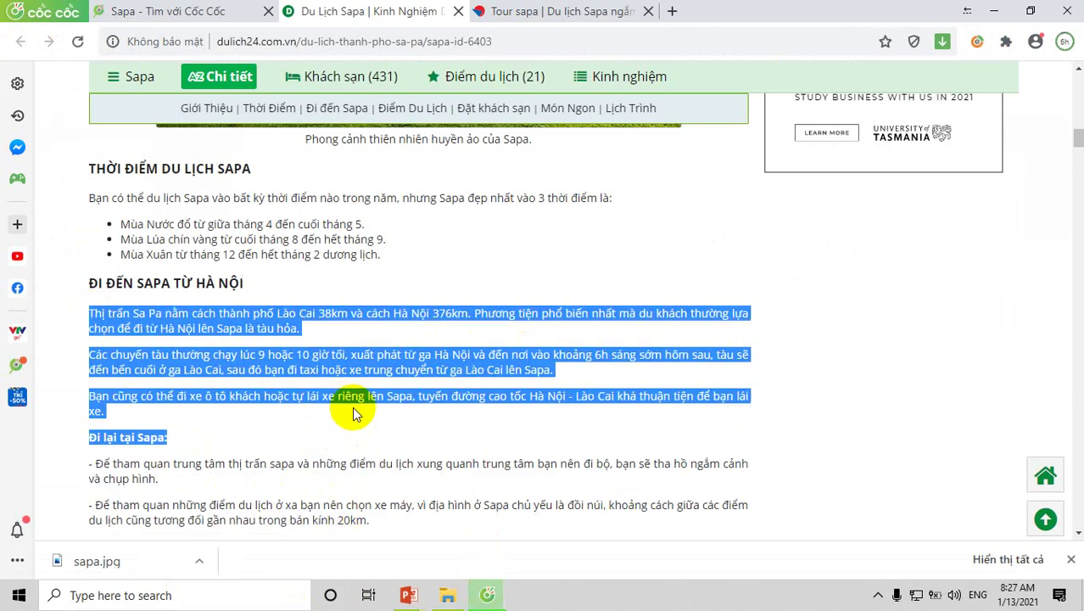
right_click(222, 315)
click(254, 320)
click(486, 598)
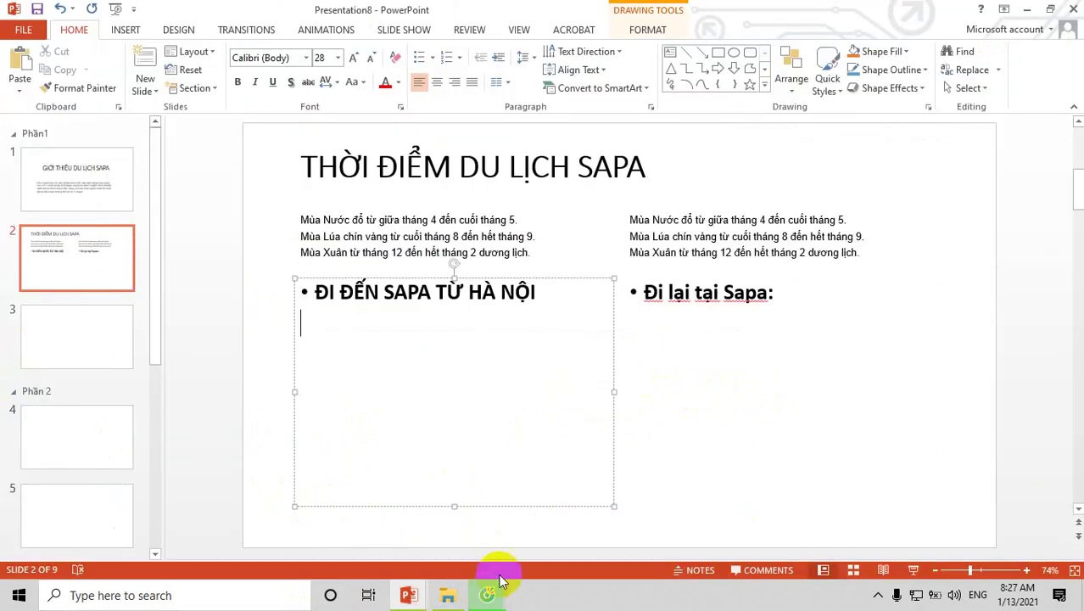
key(ctrl+v)
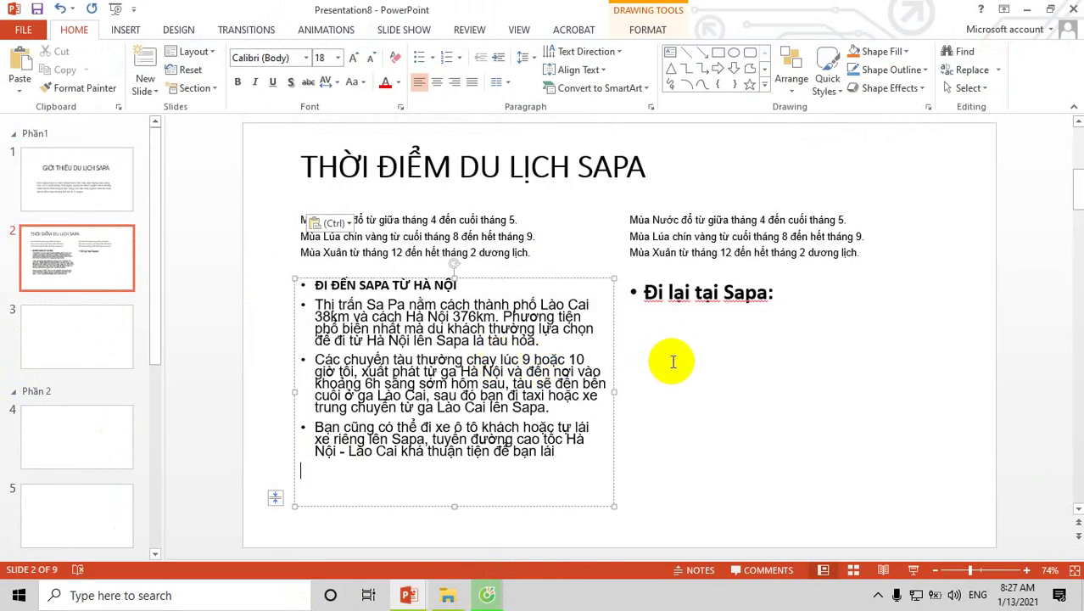
click(673, 344)
key(ctrl+v)
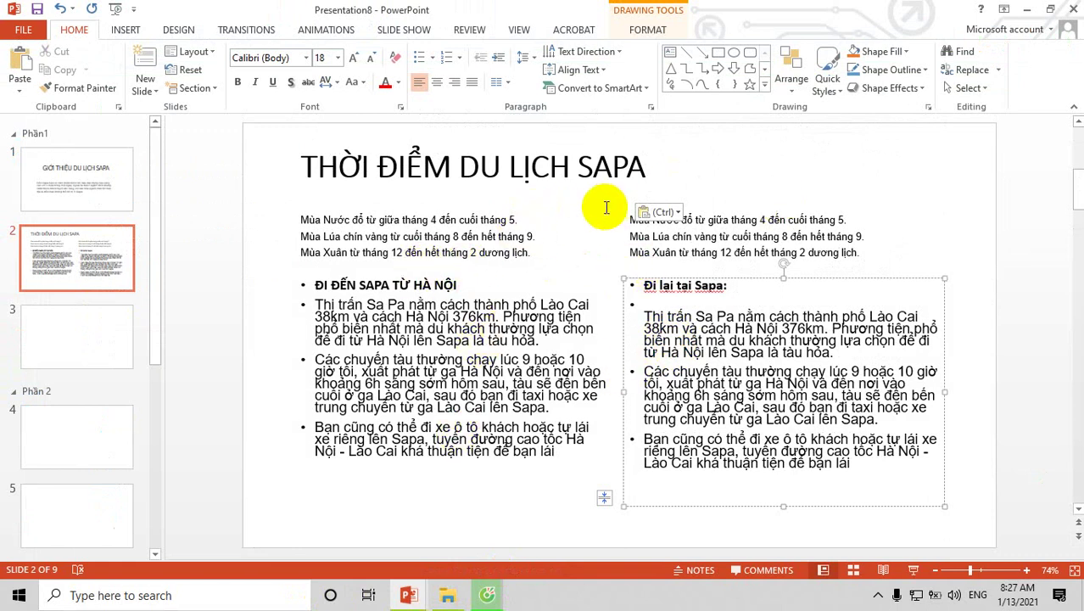
click(574, 220)
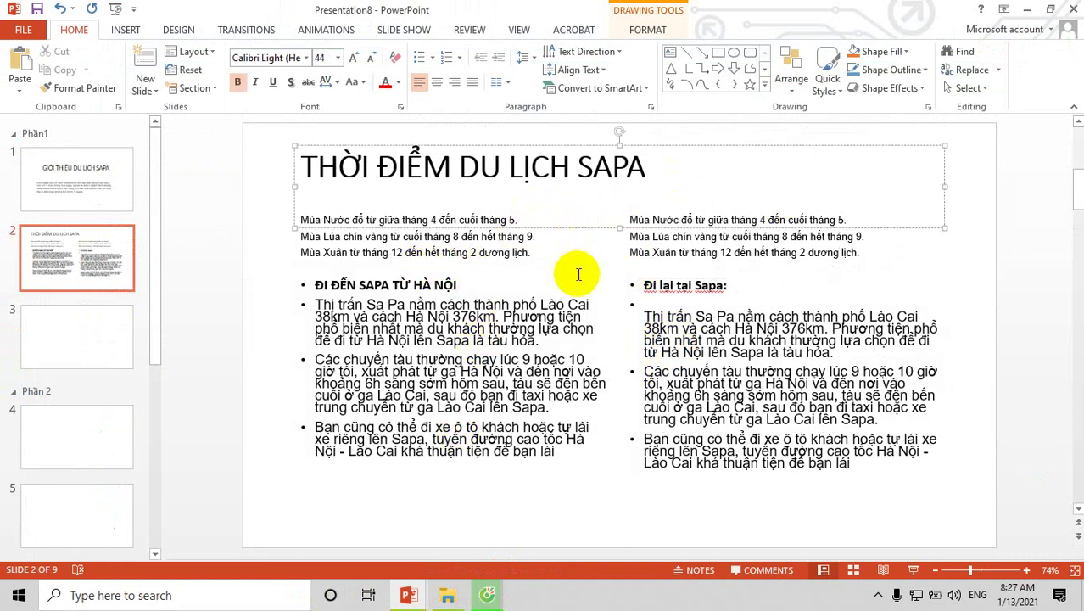
Step: Insert sapa.jpg from Desktop > Kho anh into slide 3's picture placeholder
click(56, 322)
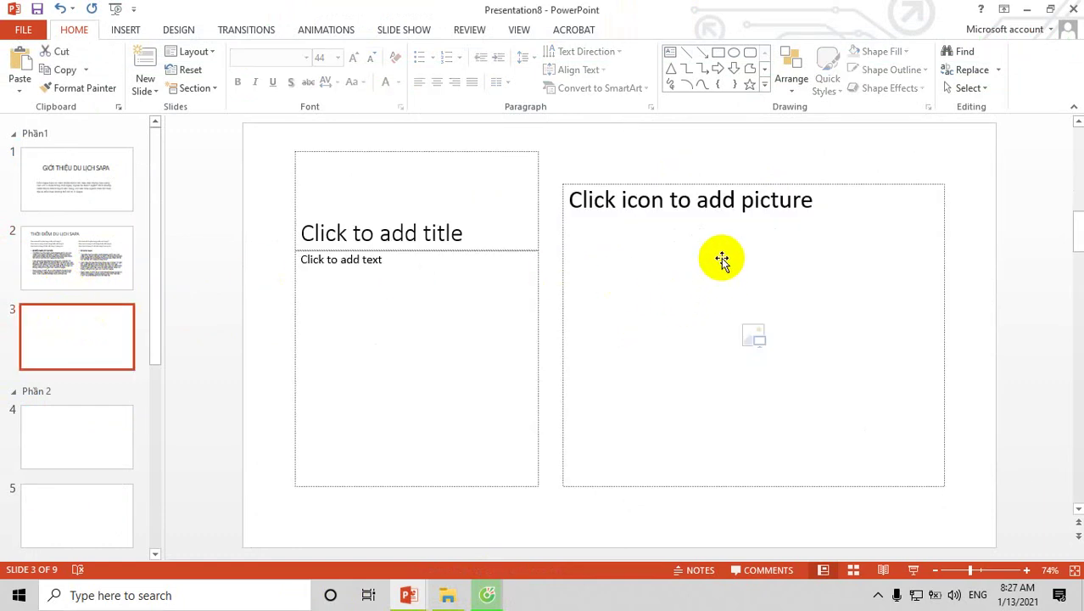
click(755, 339)
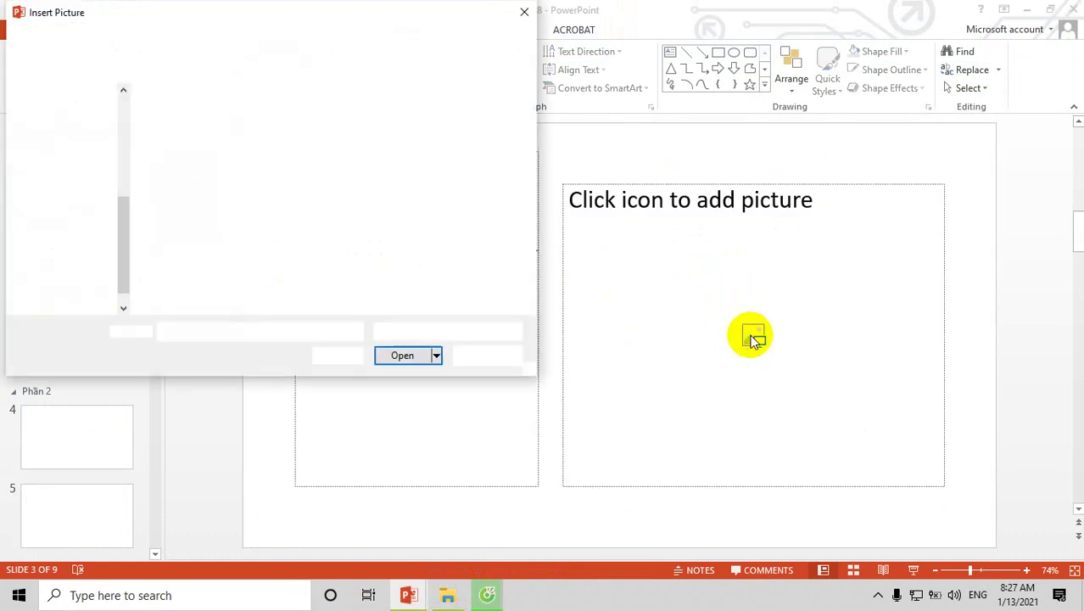
scroll(115, 212, up, 5)
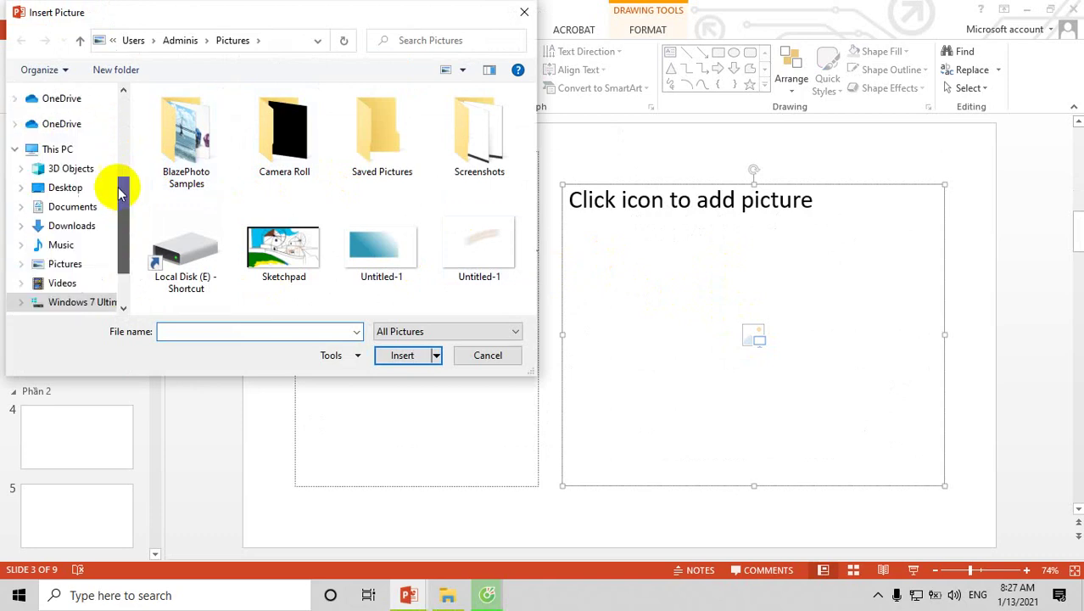
click(65, 125)
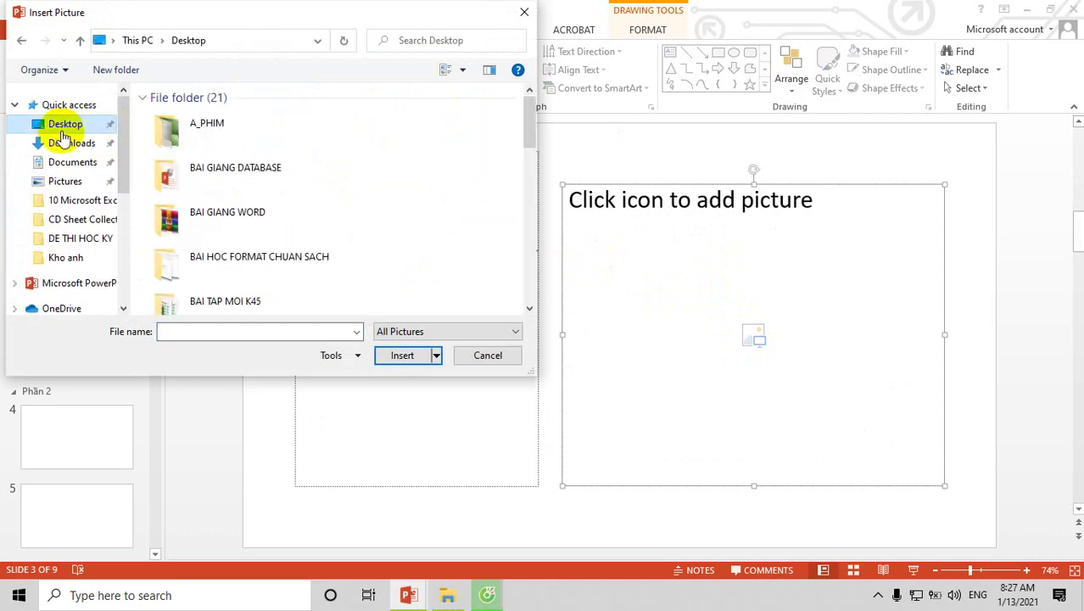
scroll(371, 187, down, 5)
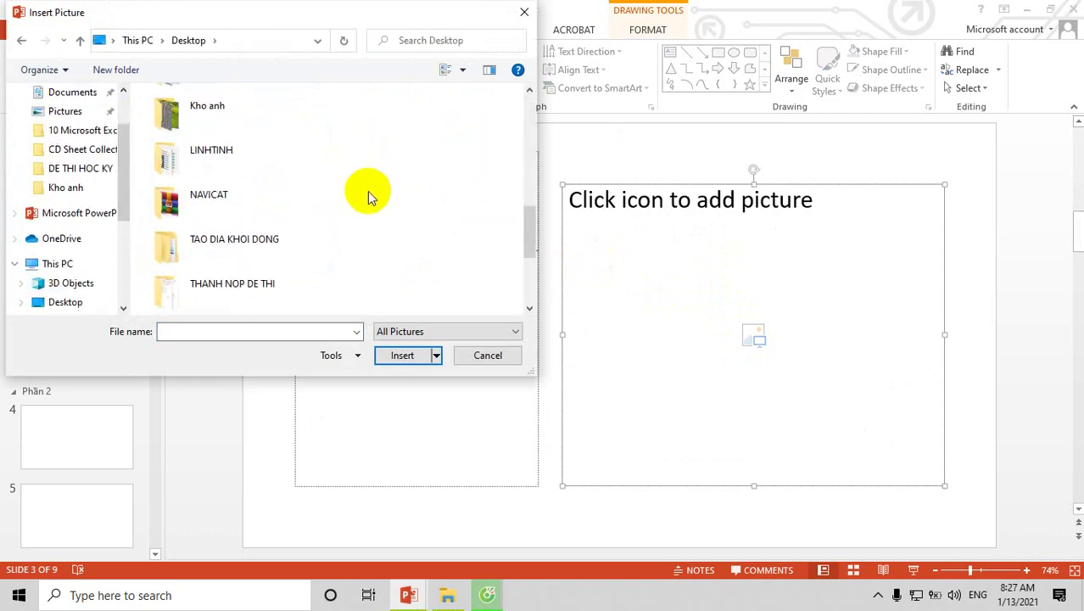
double_click(229, 129)
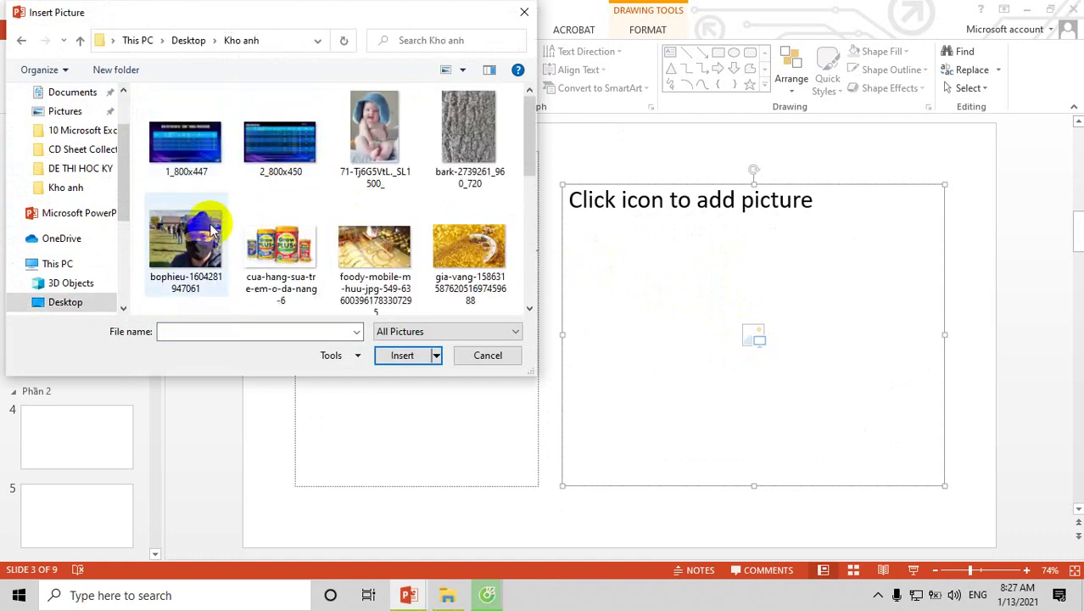
scroll(369, 199, down, 1)
scroll(357, 208, down, 5)
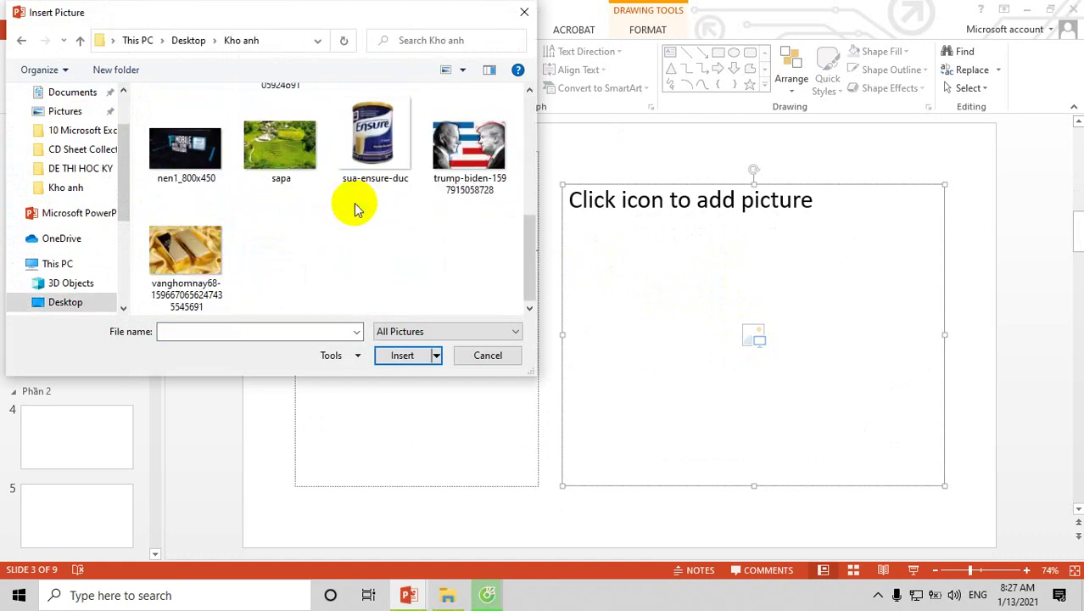
double_click(279, 146)
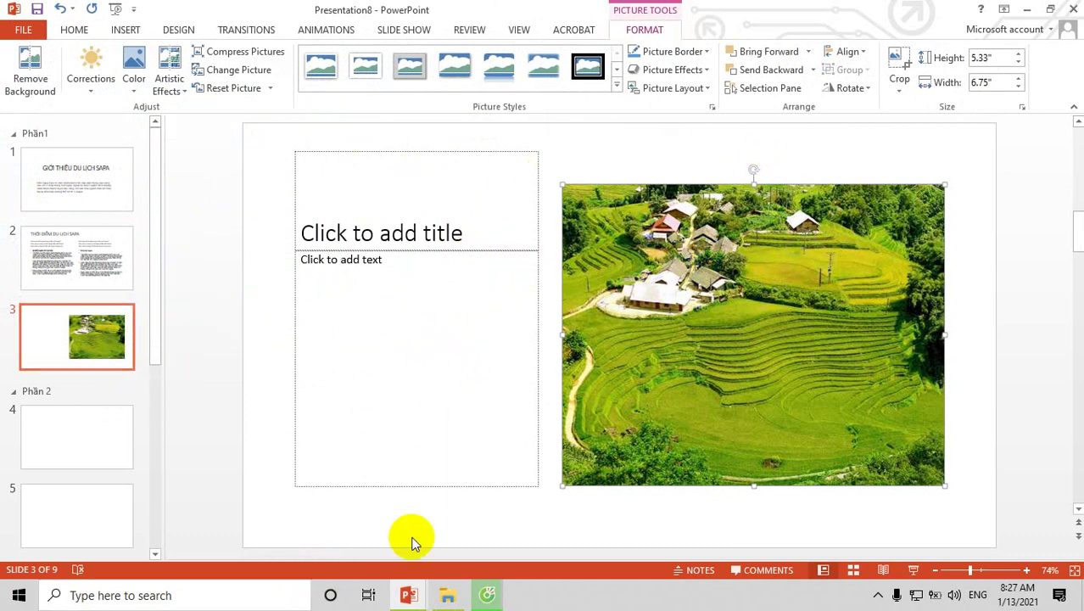
Step: Copy the four getting-around tips under 'Đi lại tại Sapa:' into slide 3's text area
click(486, 601)
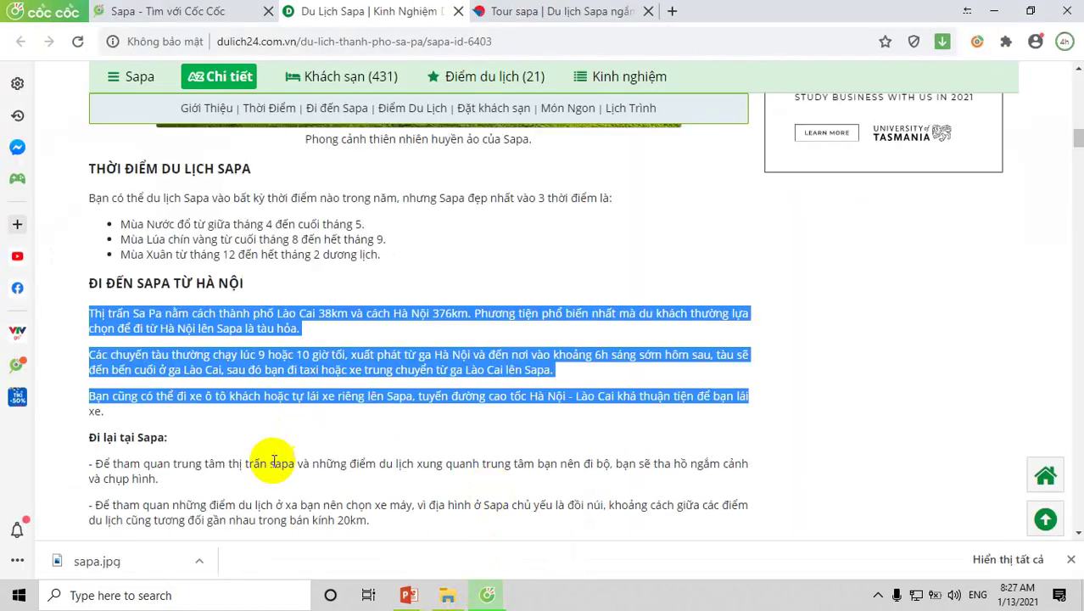
scroll(195, 480, down, 5)
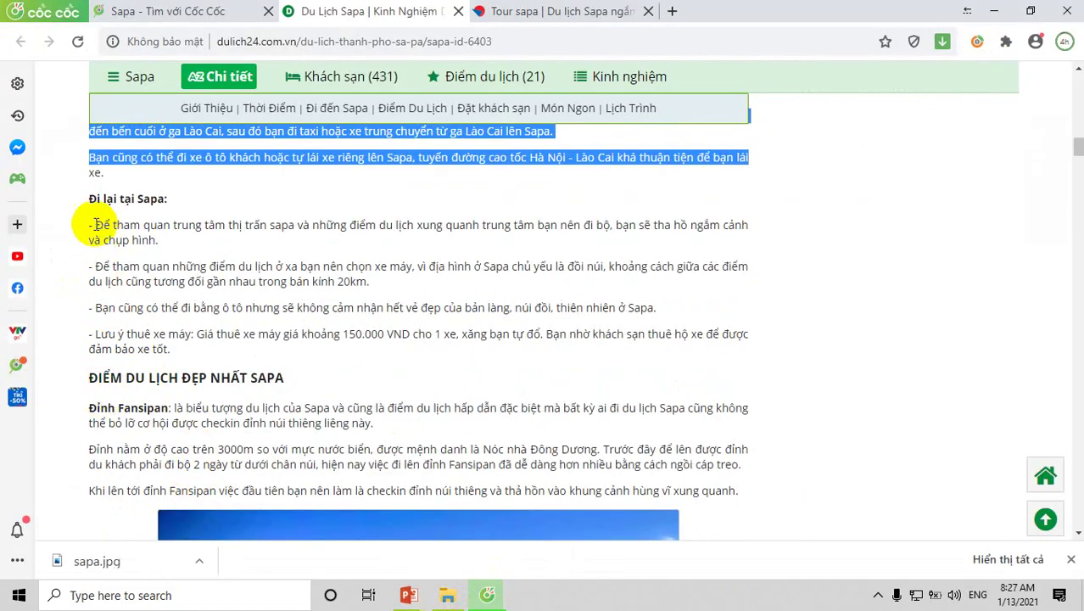
drag(91, 223, 368, 358)
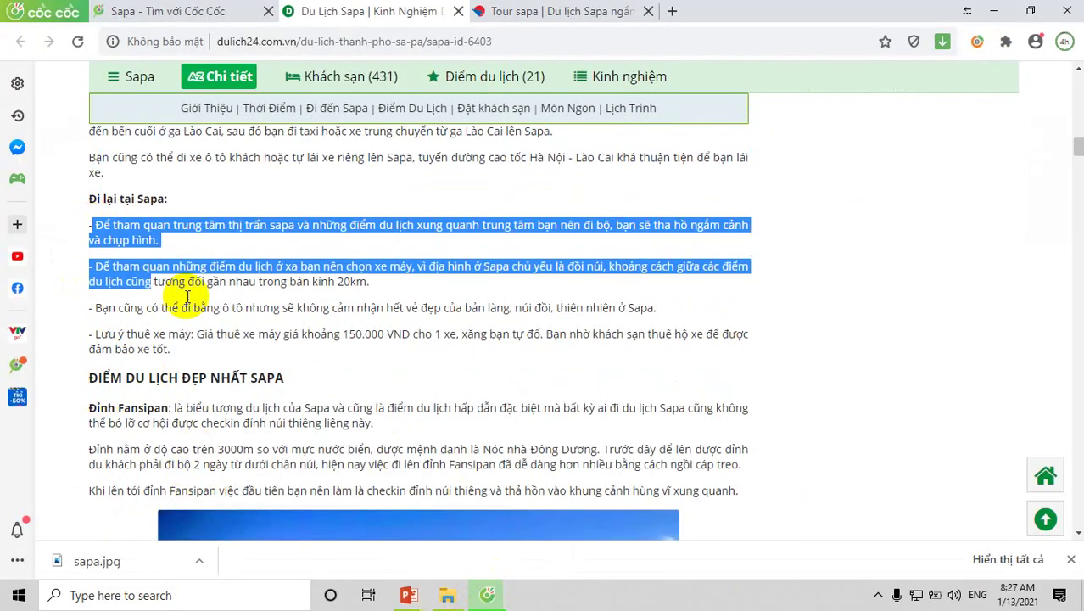
right_click(242, 272)
click(262, 289)
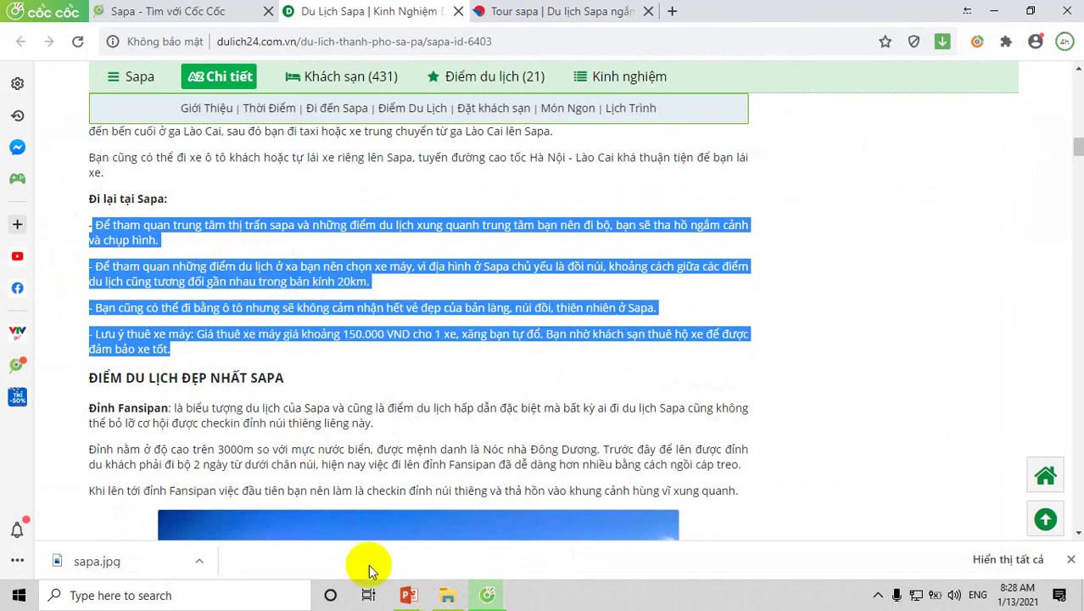
click(409, 597)
click(476, 534)
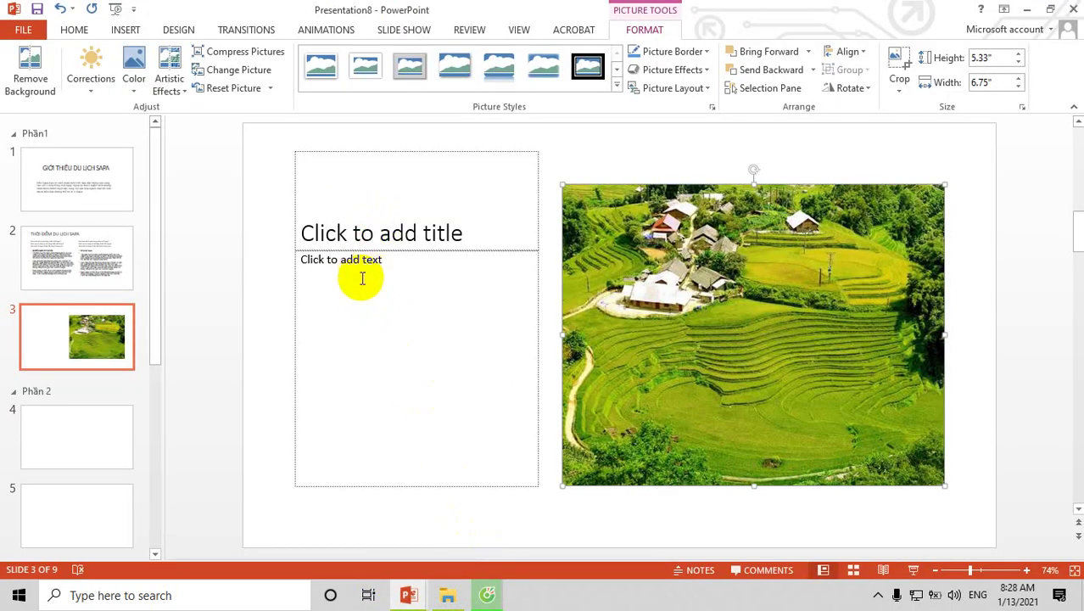
click(362, 279)
key(ctrl+v)
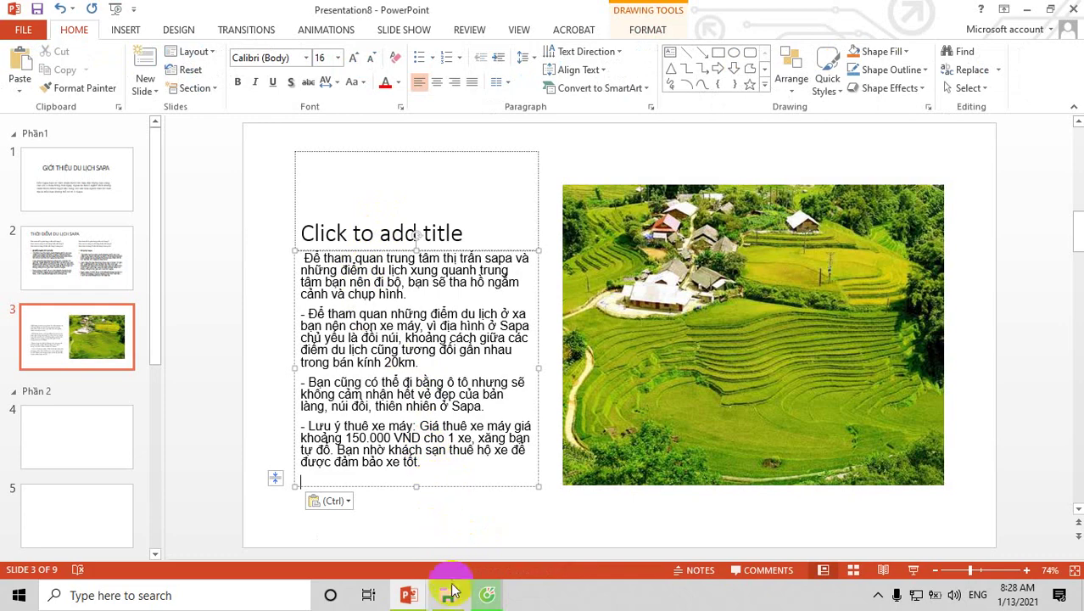
Step: Copy the Đỉnh Fansipan paragraphs into slide 3's upper text box
click(481, 598)
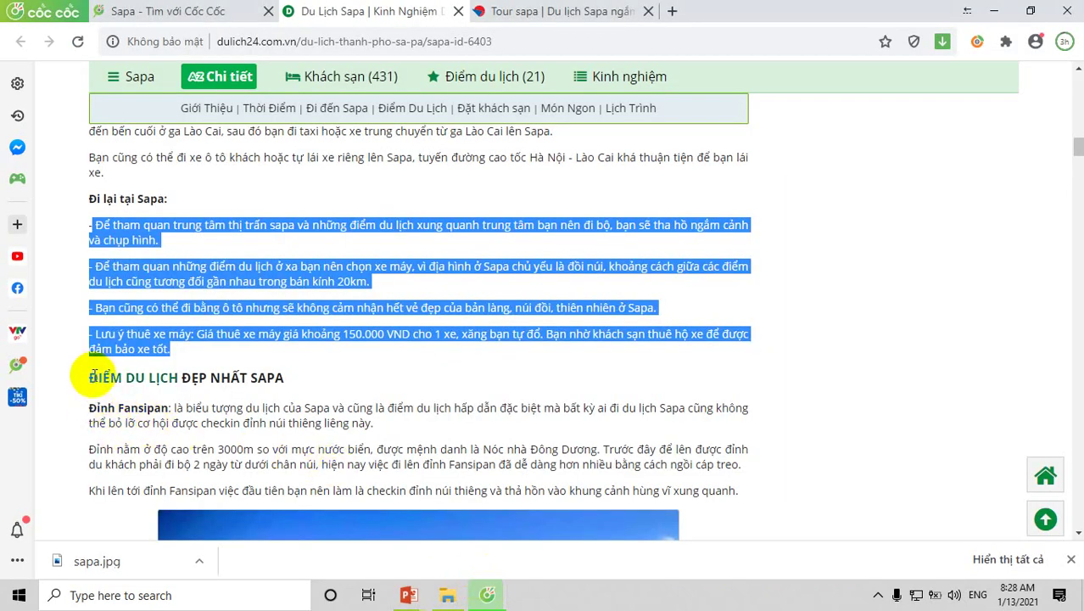
scroll(213, 349, down, 3)
scroll(213, 349, up, 2)
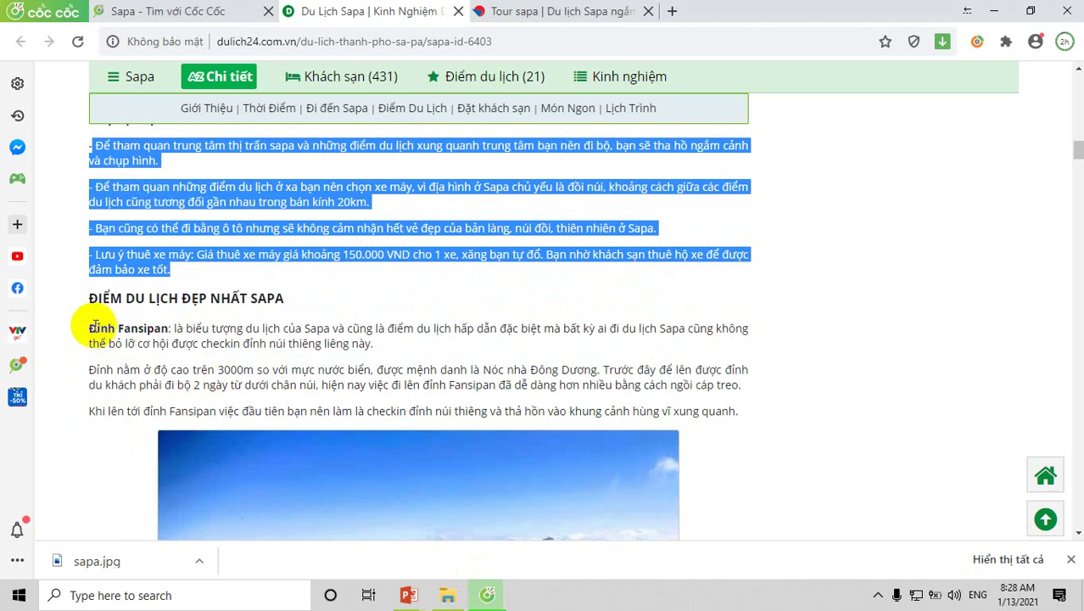
drag(95, 327, 740, 411)
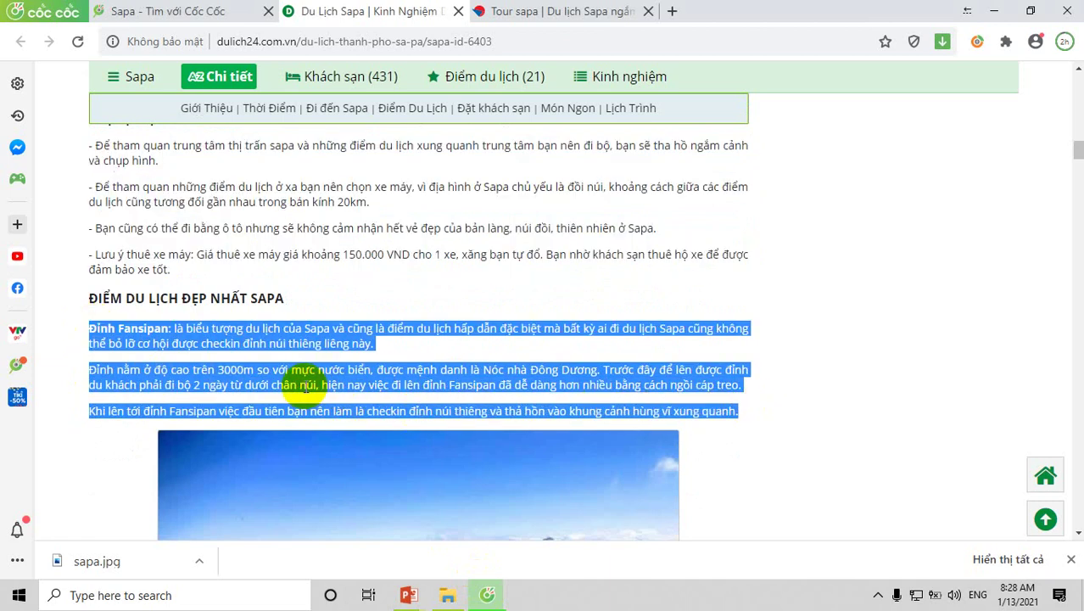
right_click(306, 386)
click(331, 388)
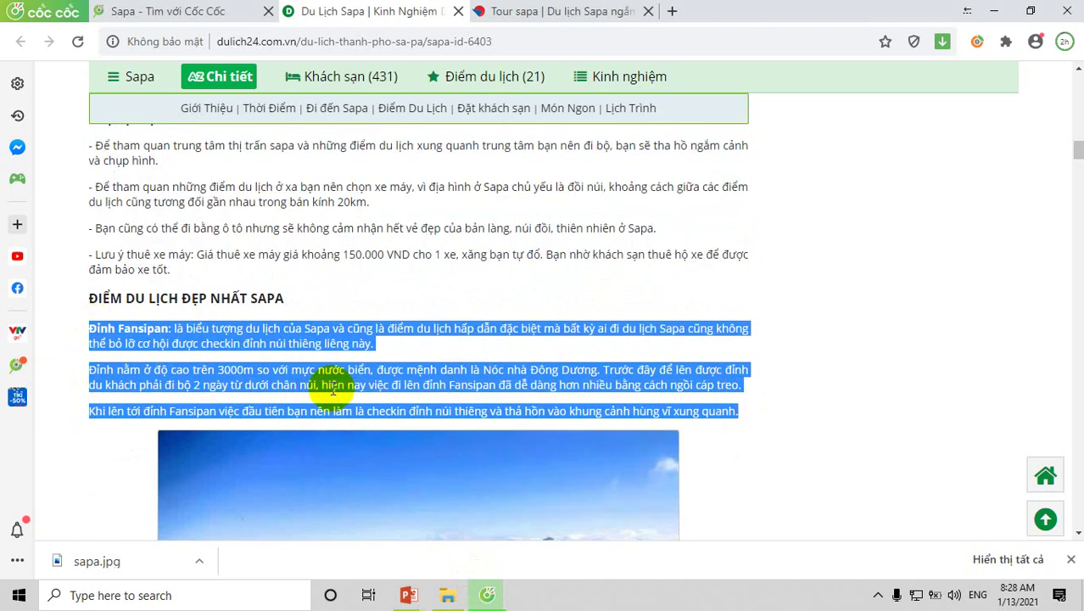
click(481, 598)
click(415, 183)
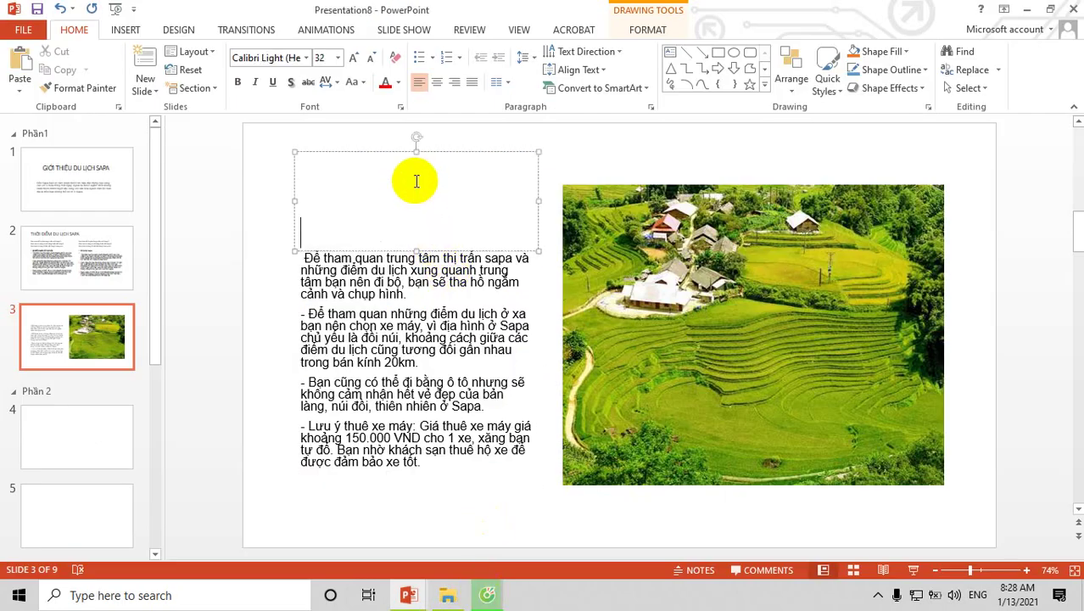
key(ctrl+v)
Step: Delete the pasted Fansipan text so the upper text box ends up empty
scroll(439, 220, up, 1)
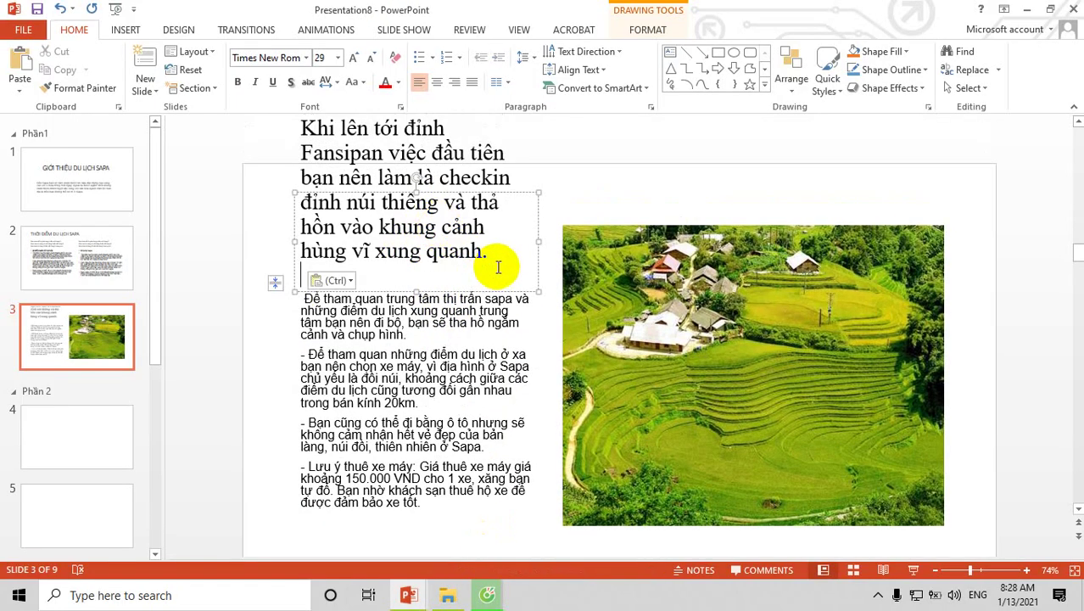
drag(495, 254, 265, 192)
key(Delete)
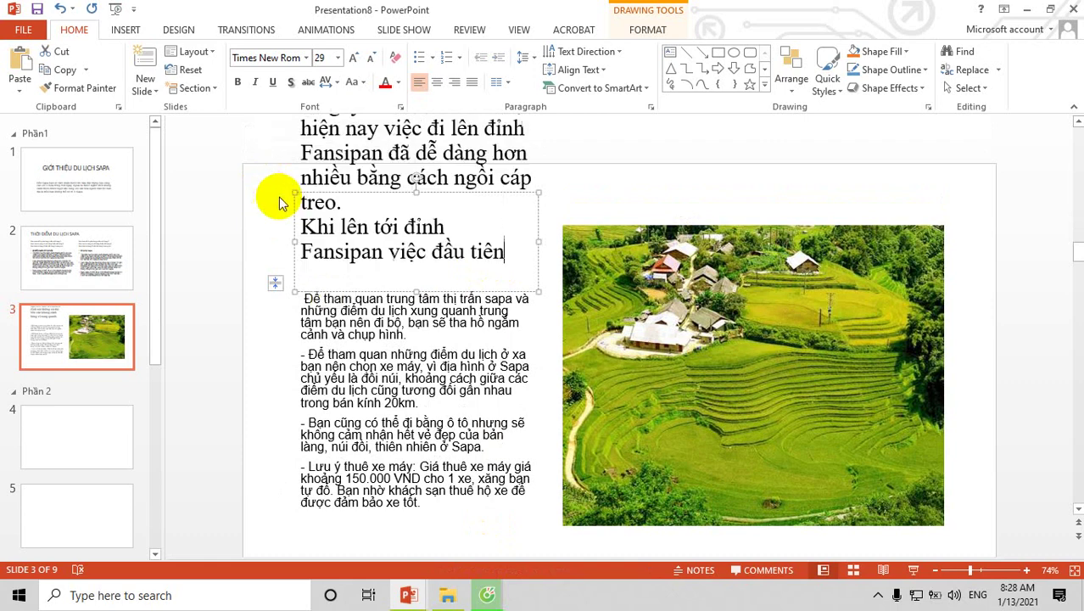
drag(505, 251, 216, 140)
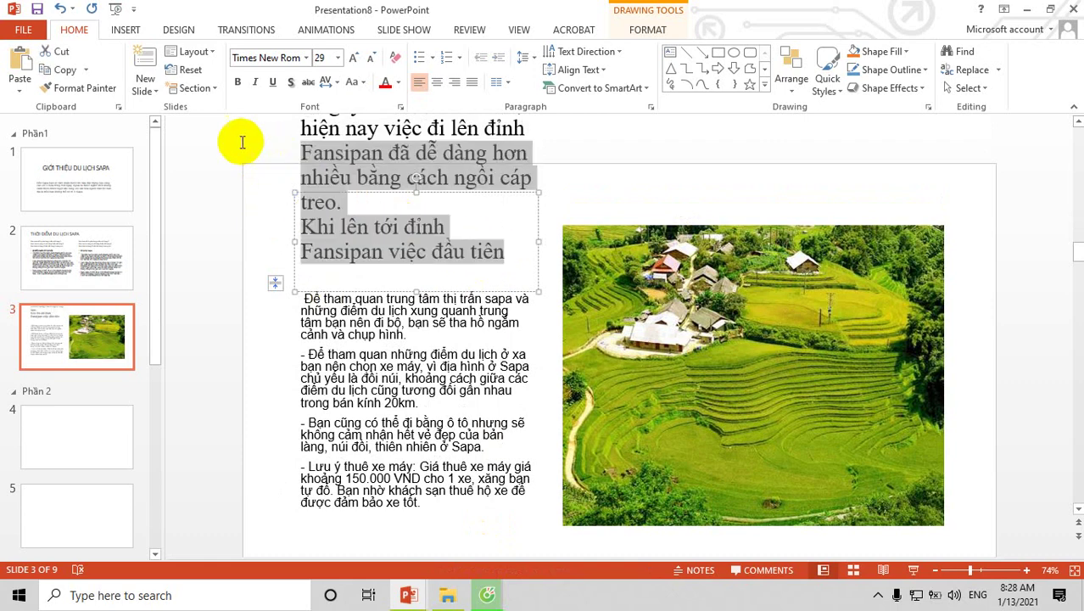
key(Delete)
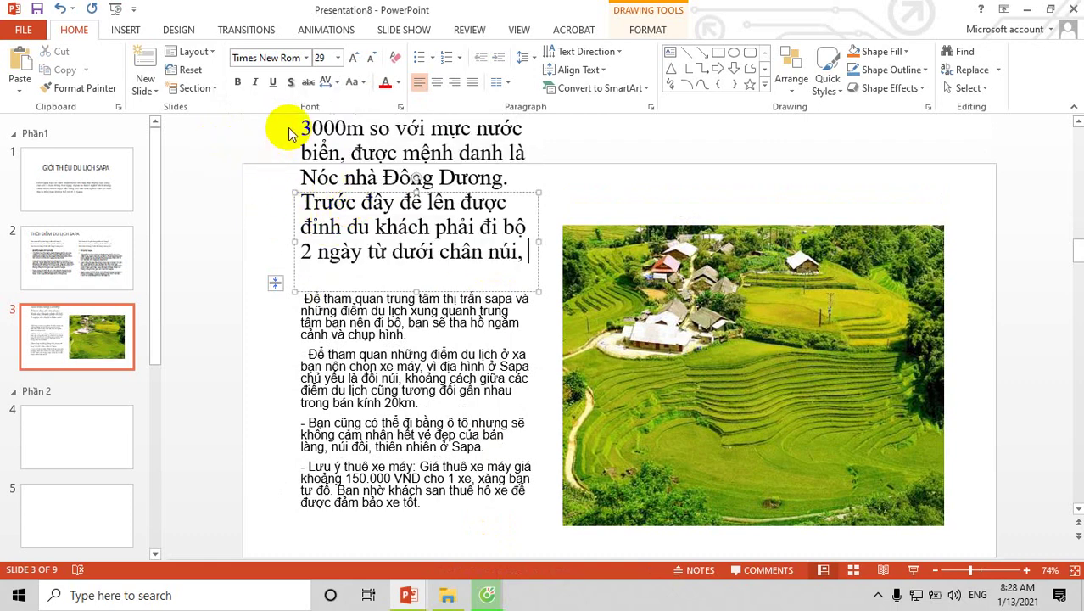
drag(302, 123, 543, 271)
click(460, 251)
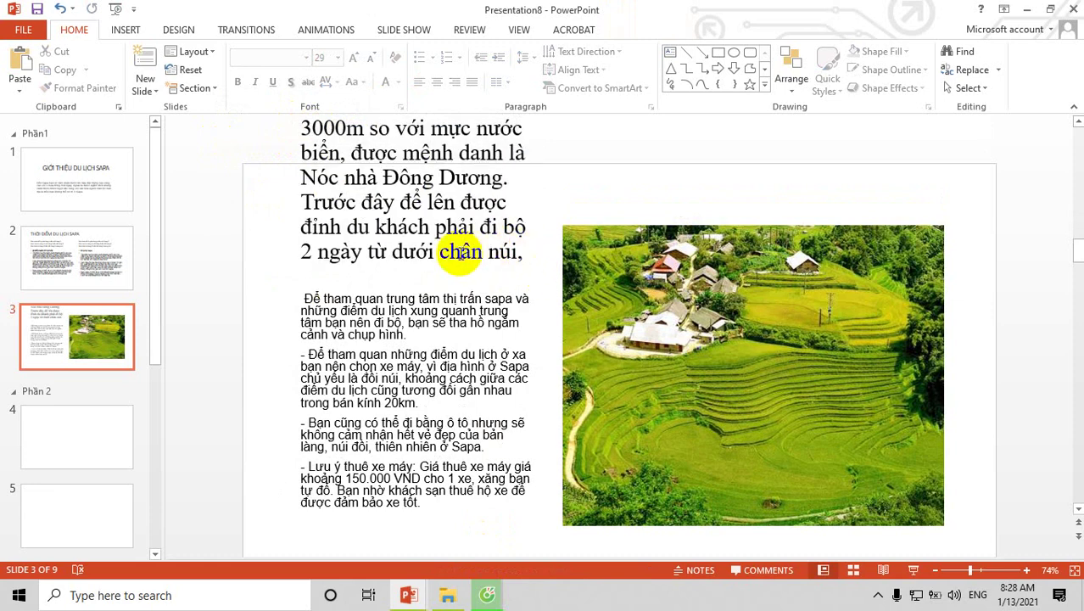
key(ctrl+z)
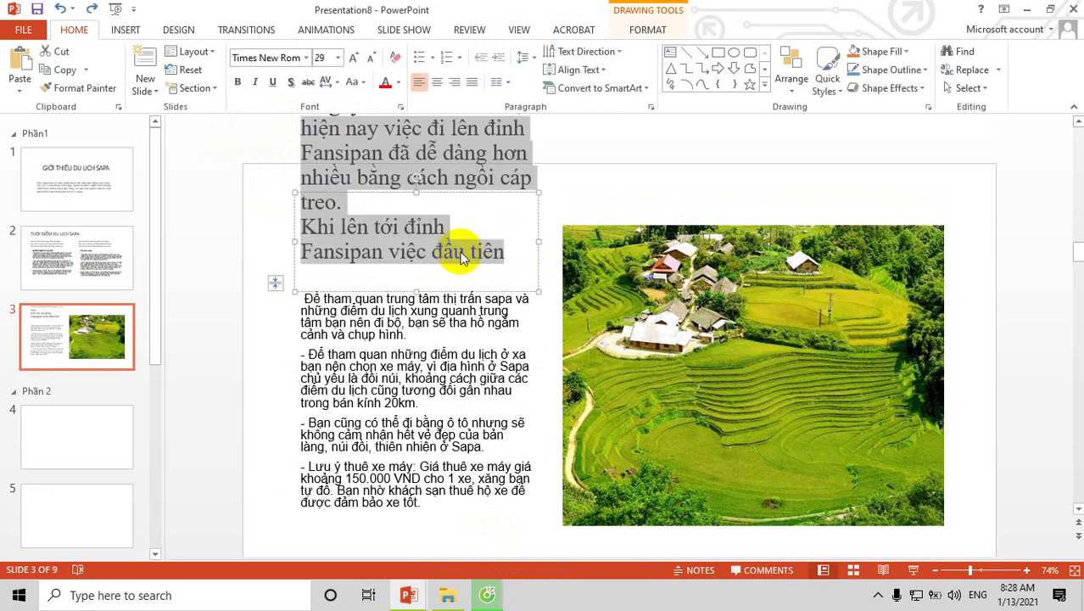
key(Delete)
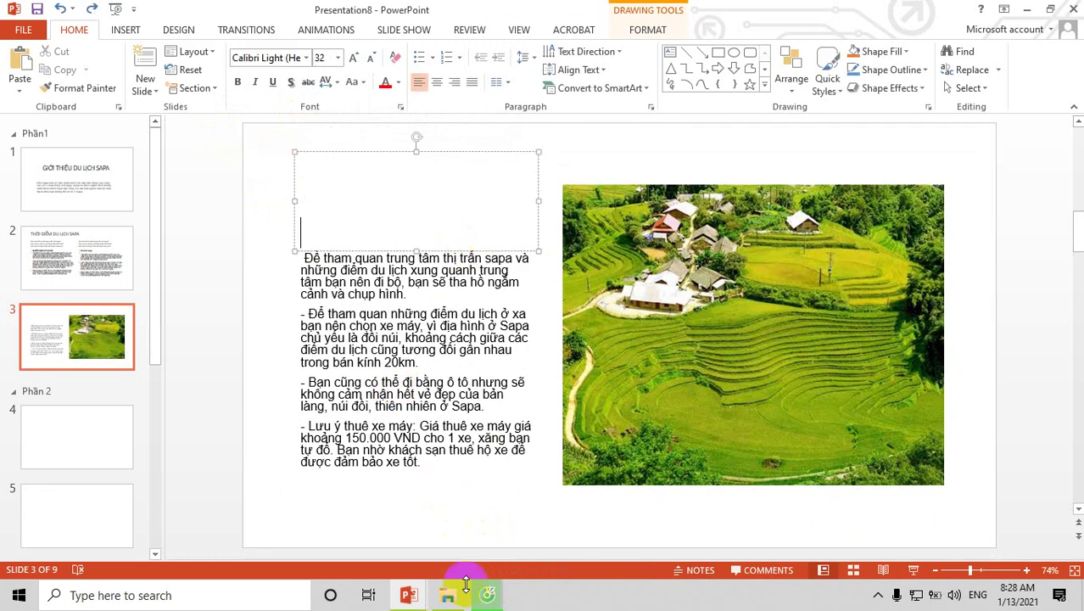
Step: Select and copy the full Núi Hàm Rồng paragraph in the dulich24 article
click(490, 596)
scroll(351, 360, down, 3)
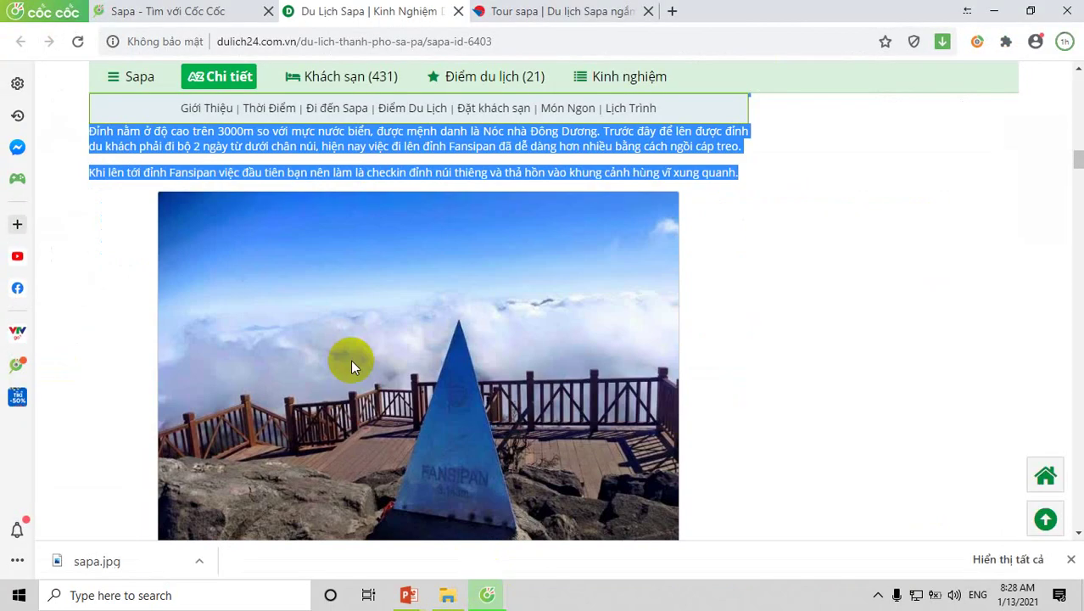
scroll(354, 362, down, 5)
scroll(238, 237, up, 2)
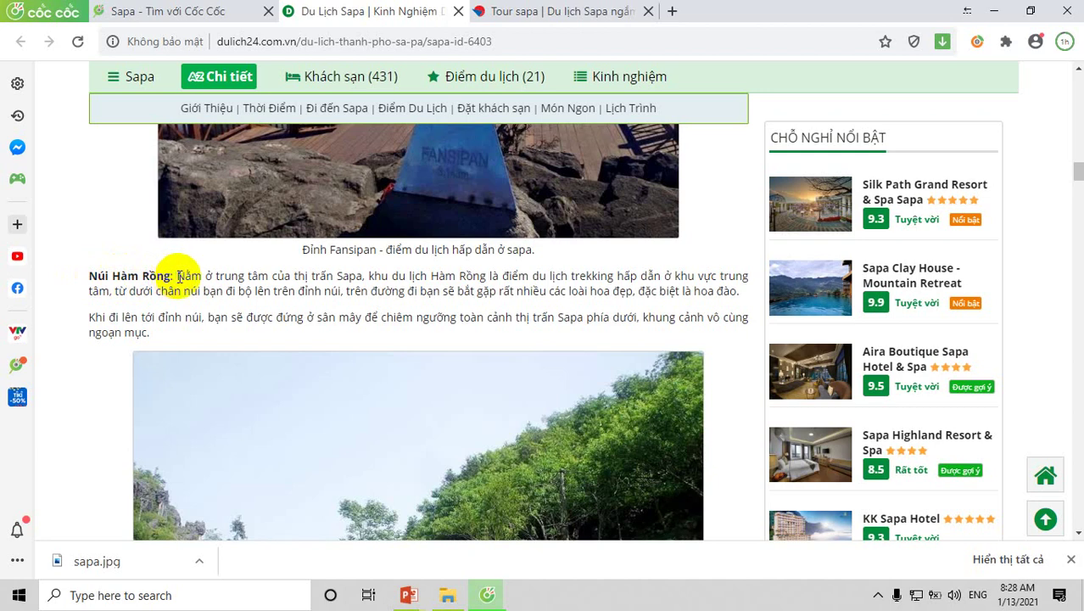
drag(89, 276, 743, 291)
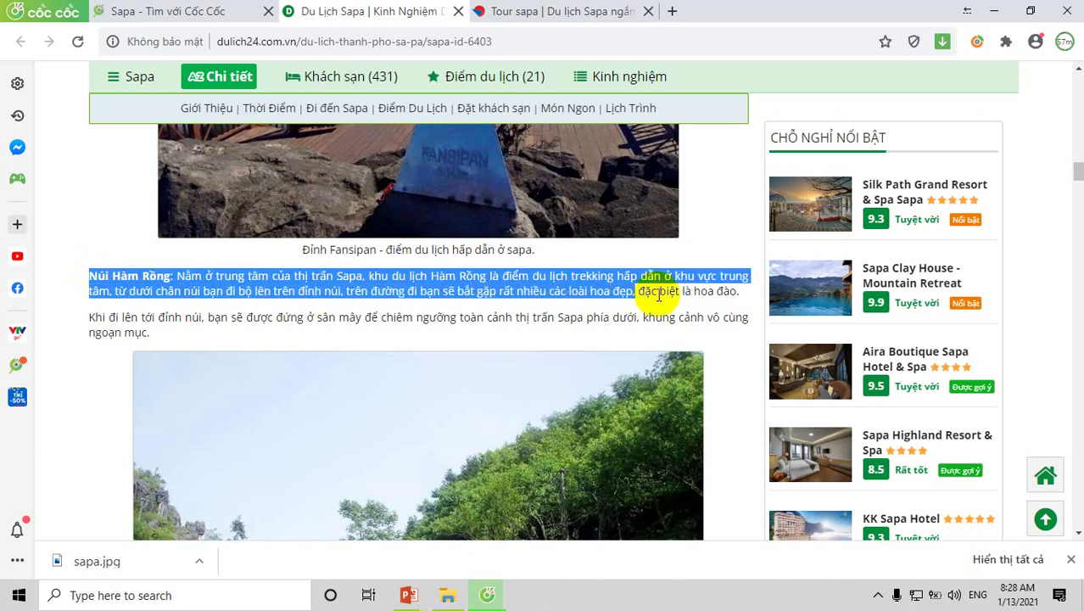
right_click(588, 284)
click(604, 293)
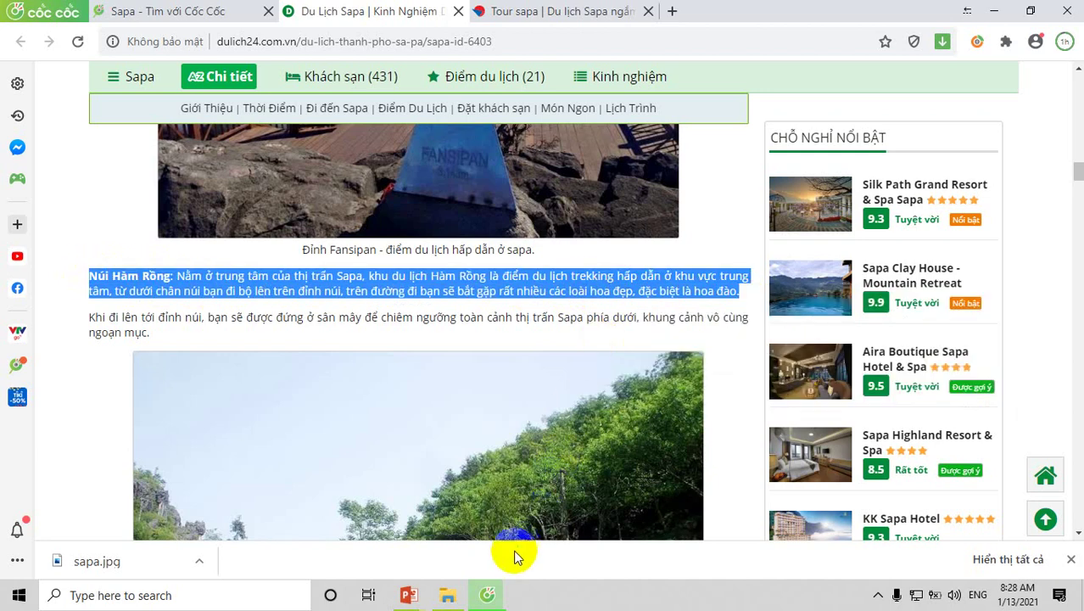
click(486, 591)
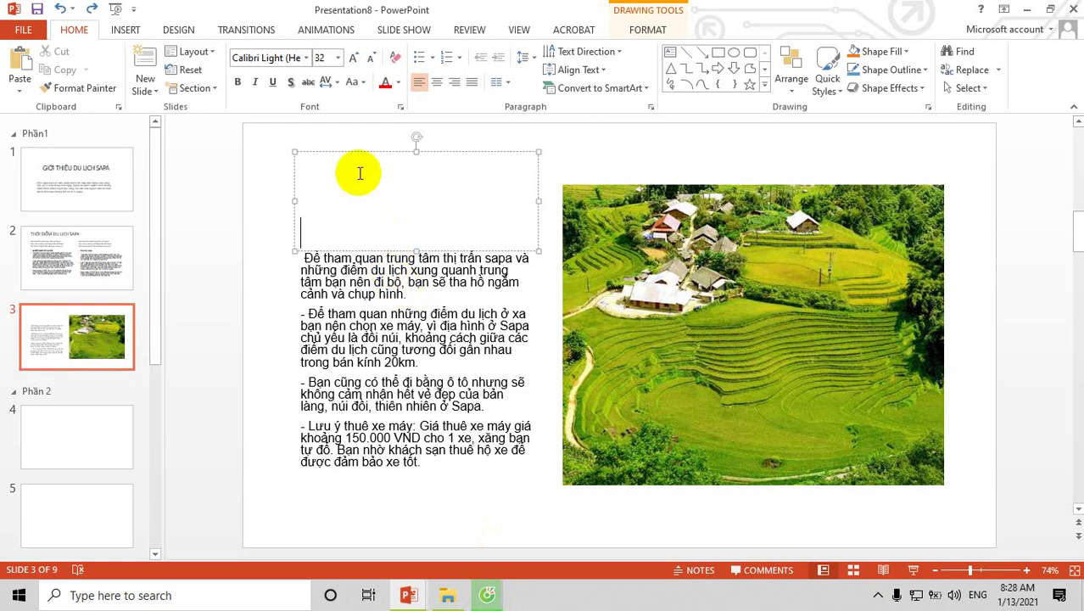
Step: Paste the Núi Hàm Rồng paragraph into slide 3's top box, deleting everything after 'khu du lịch Hàm'
key(ctrl+v)
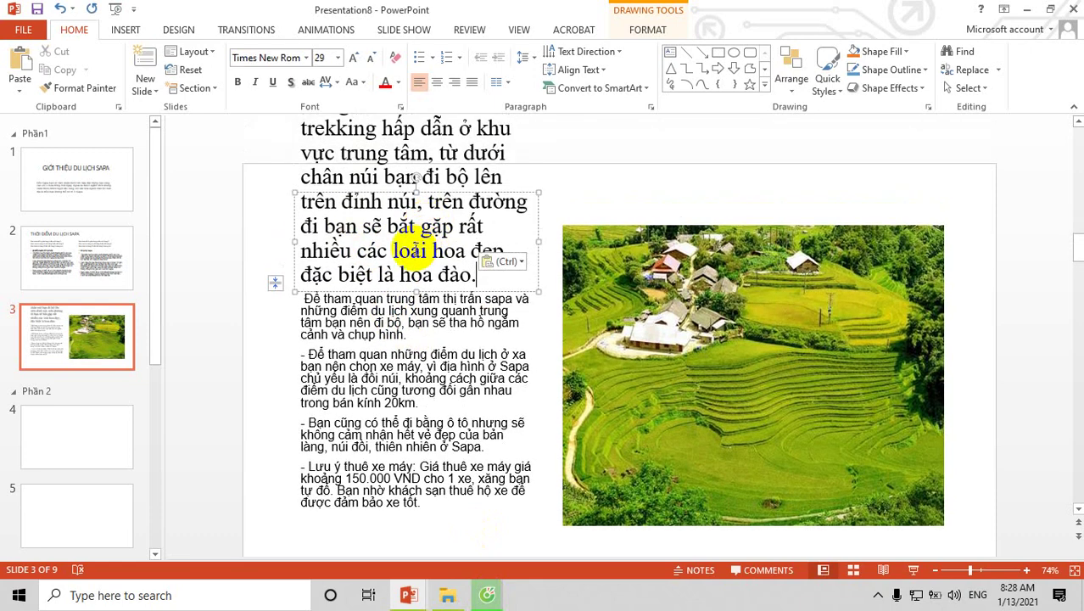
click(483, 265)
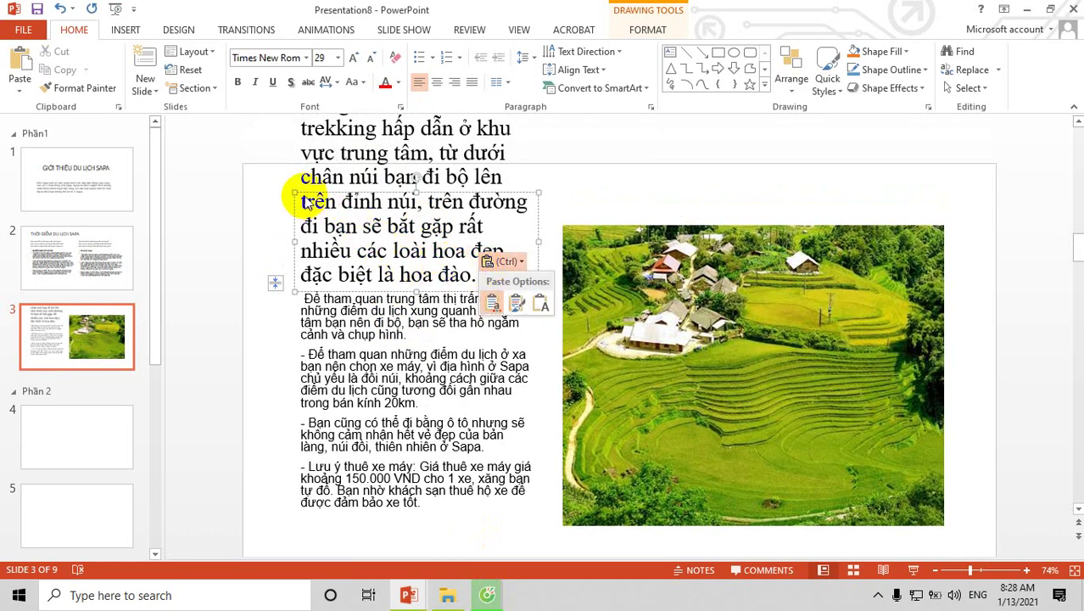
key(Escape)
drag(302, 203, 484, 283)
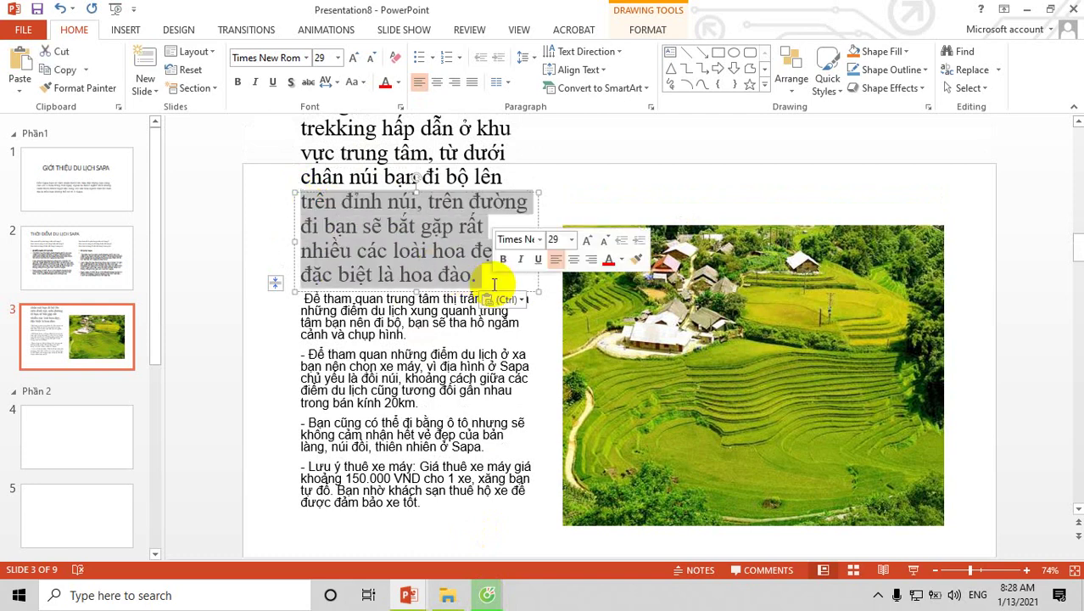
key(Delete)
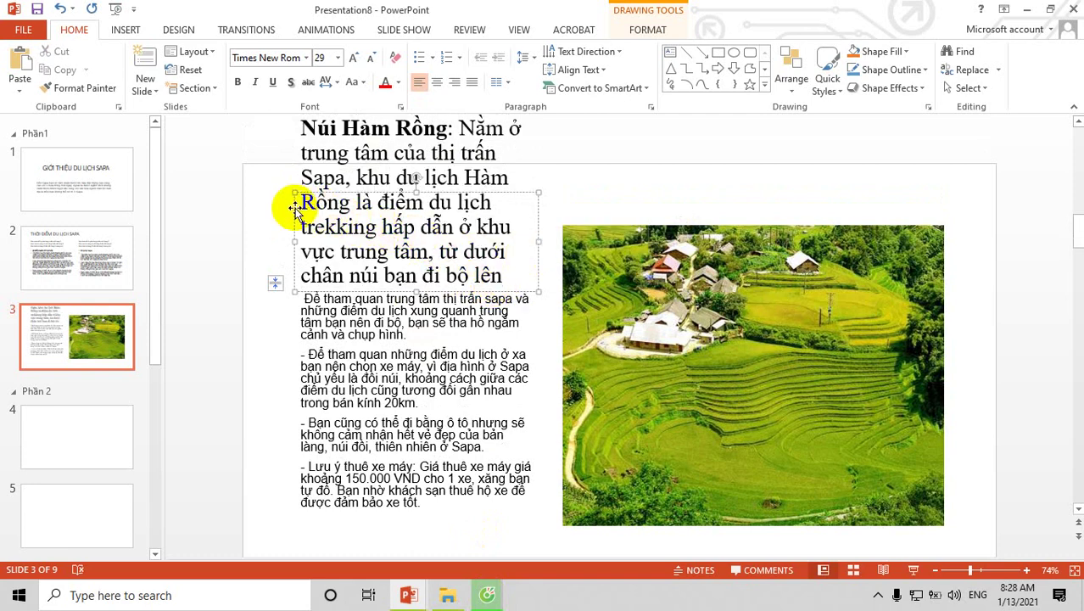
drag(302, 203, 504, 279)
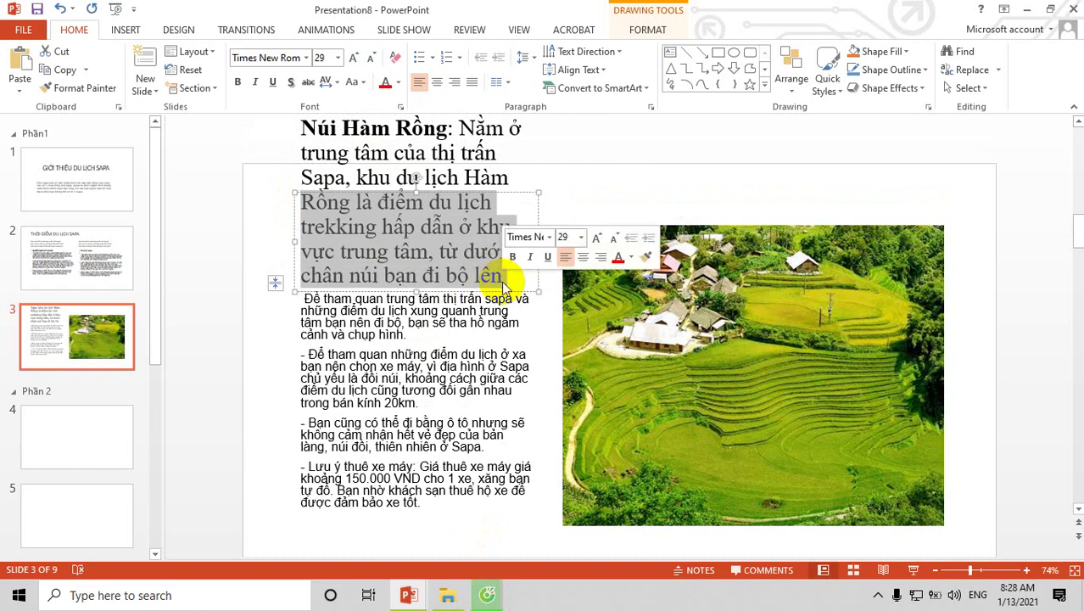
key(Delete)
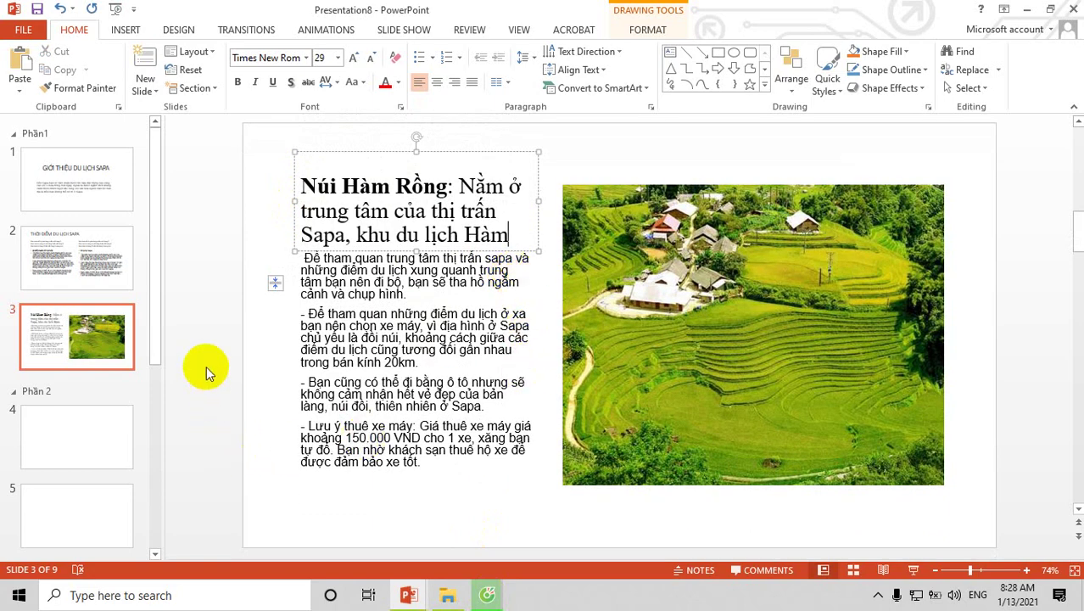
Step: Flip back and forth between slides 1, 2 and 3 to review their content
click(83, 176)
click(73, 251)
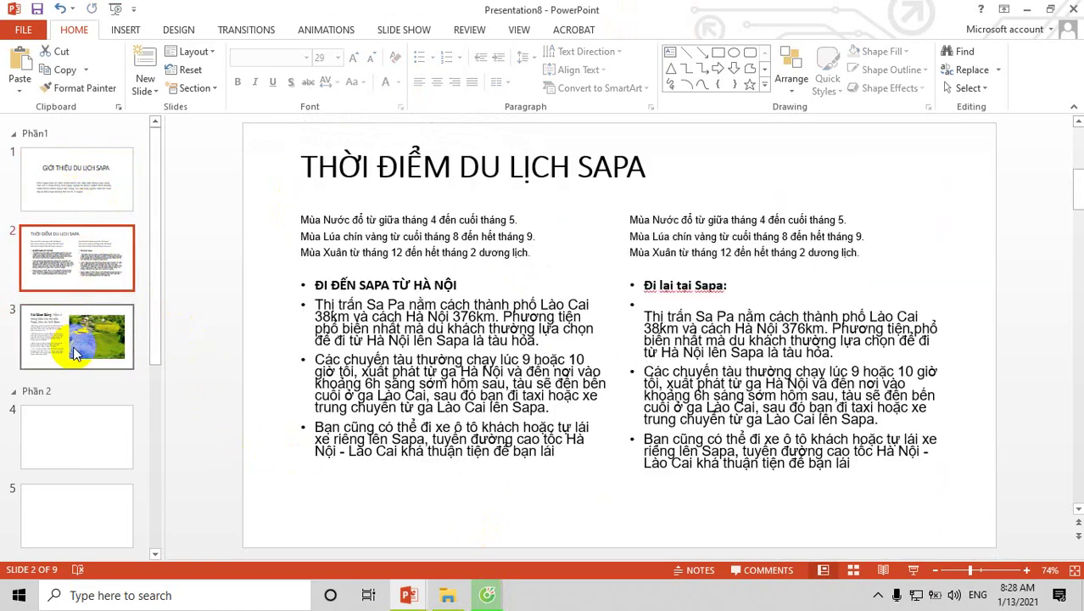
click(73, 353)
click(89, 183)
click(85, 259)
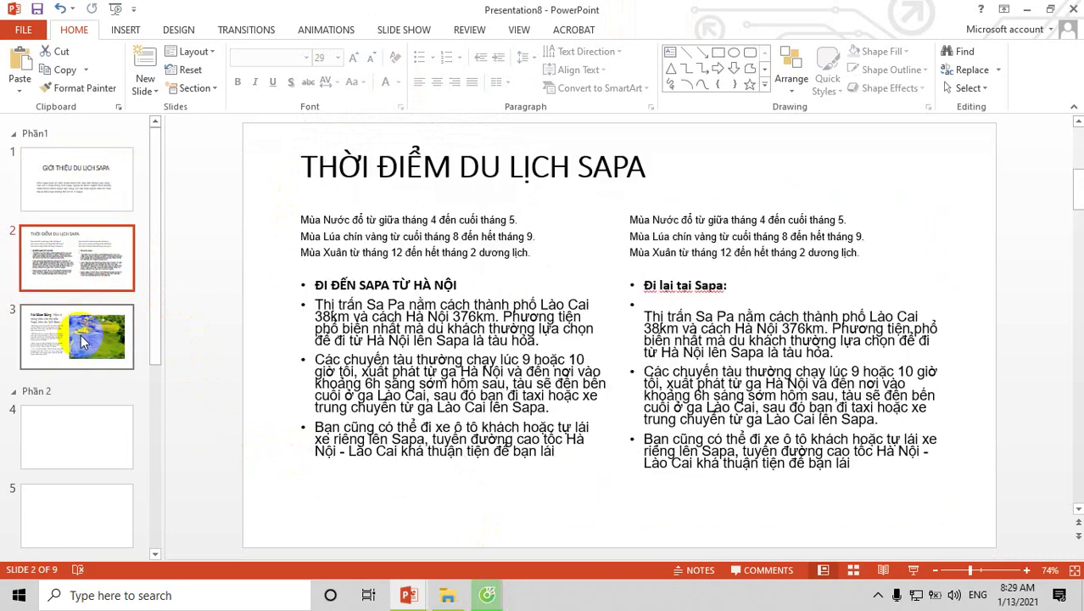
click(83, 341)
click(93, 176)
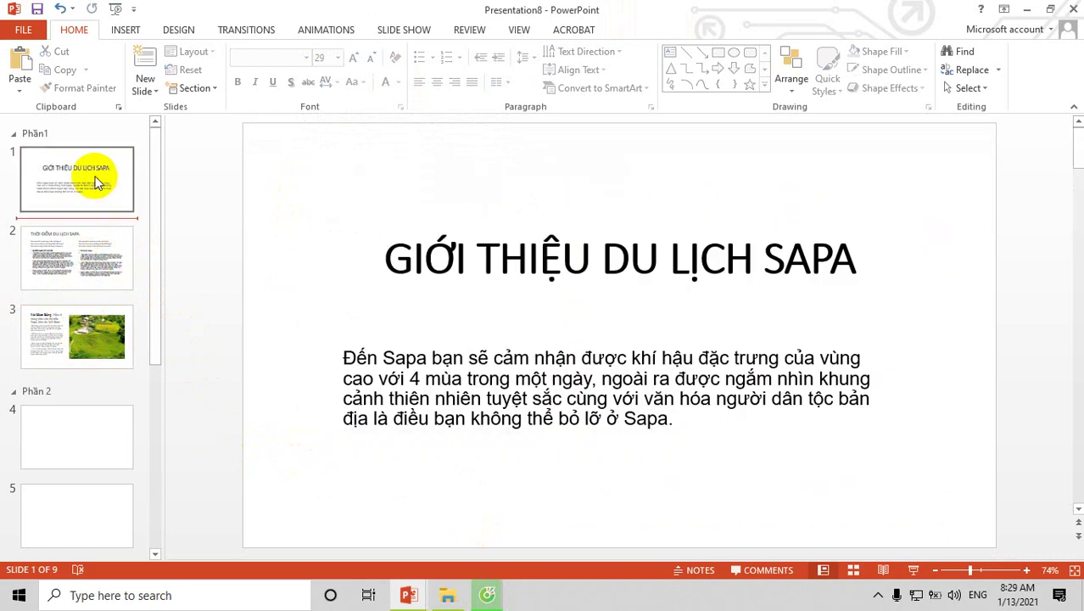
click(100, 321)
Step: Check slide 3's body text and empty slide 4, then settle on slide 2
click(381, 362)
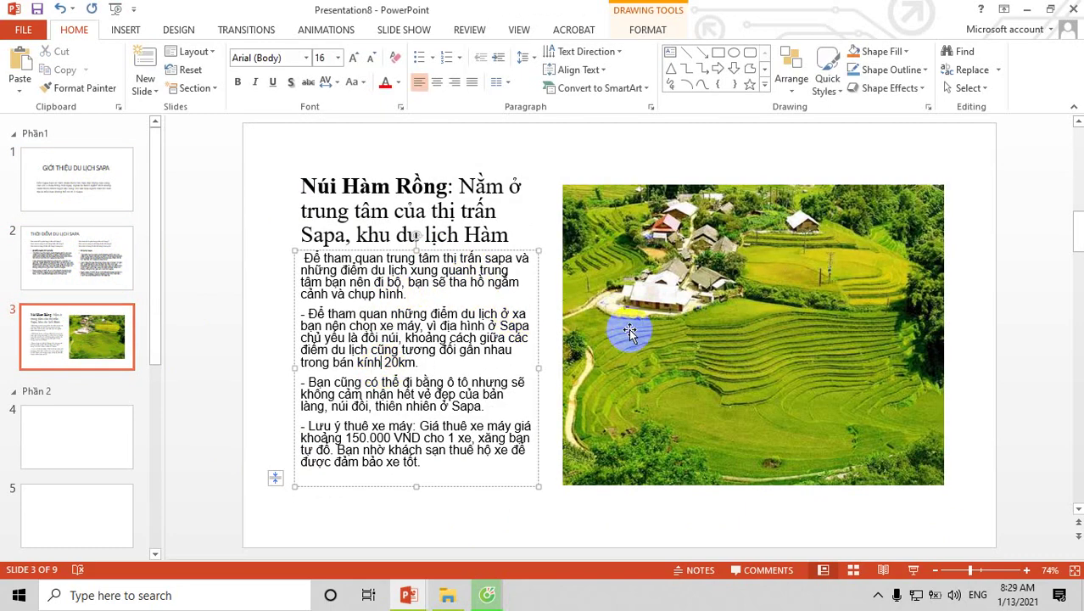
scroll(80, 411, down, 1)
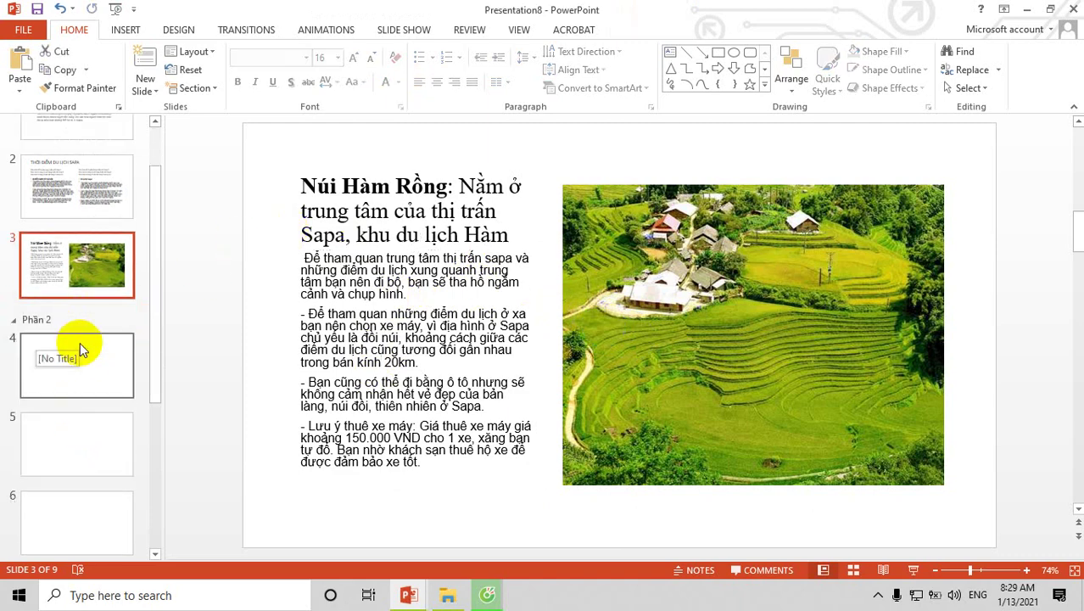
click(59, 356)
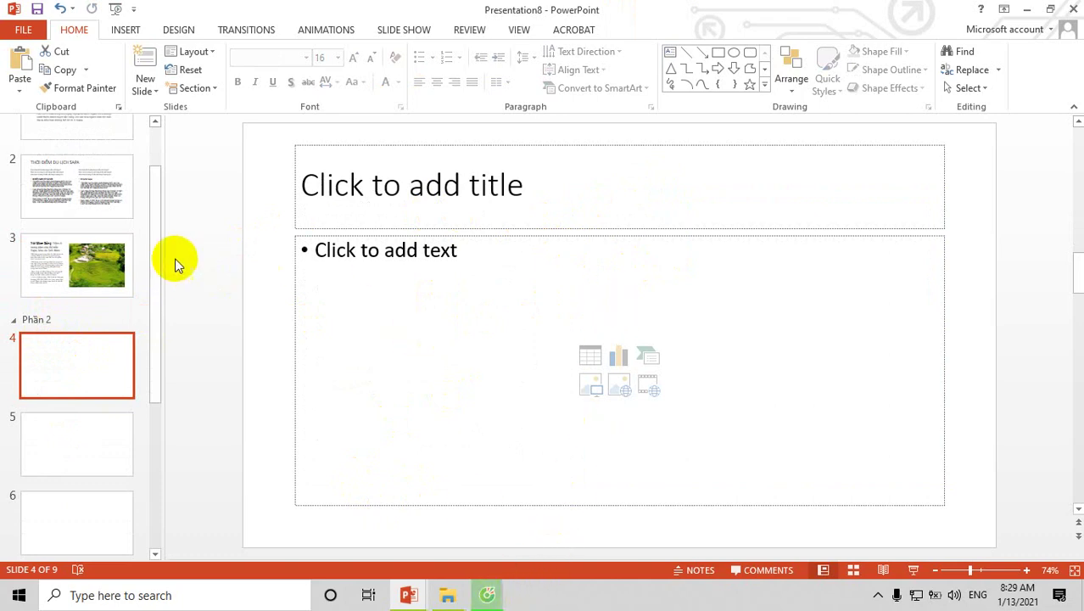
click(89, 174)
key(Up)
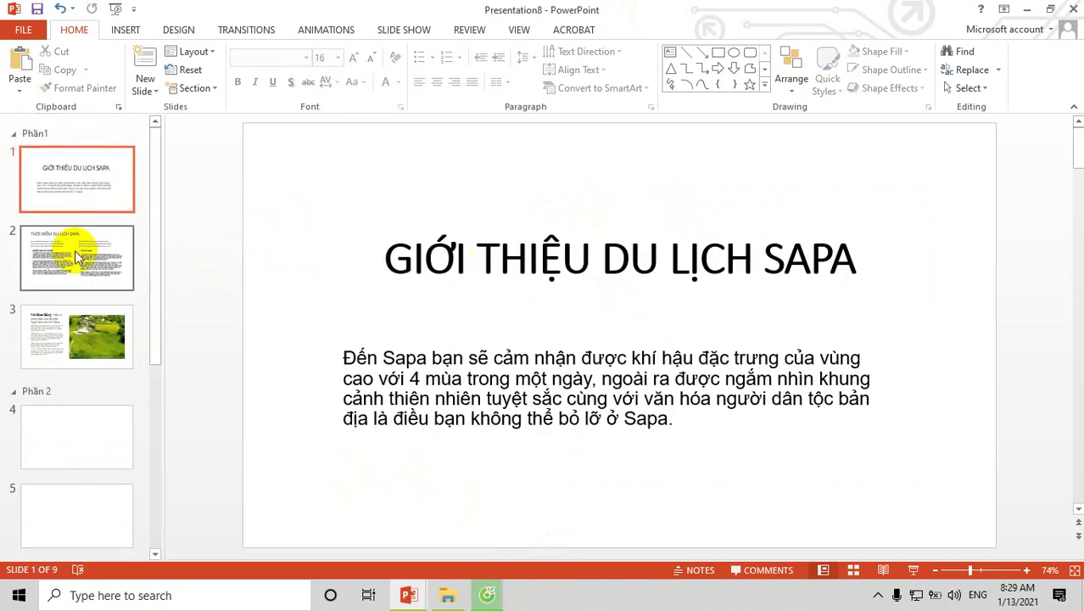
click(68, 250)
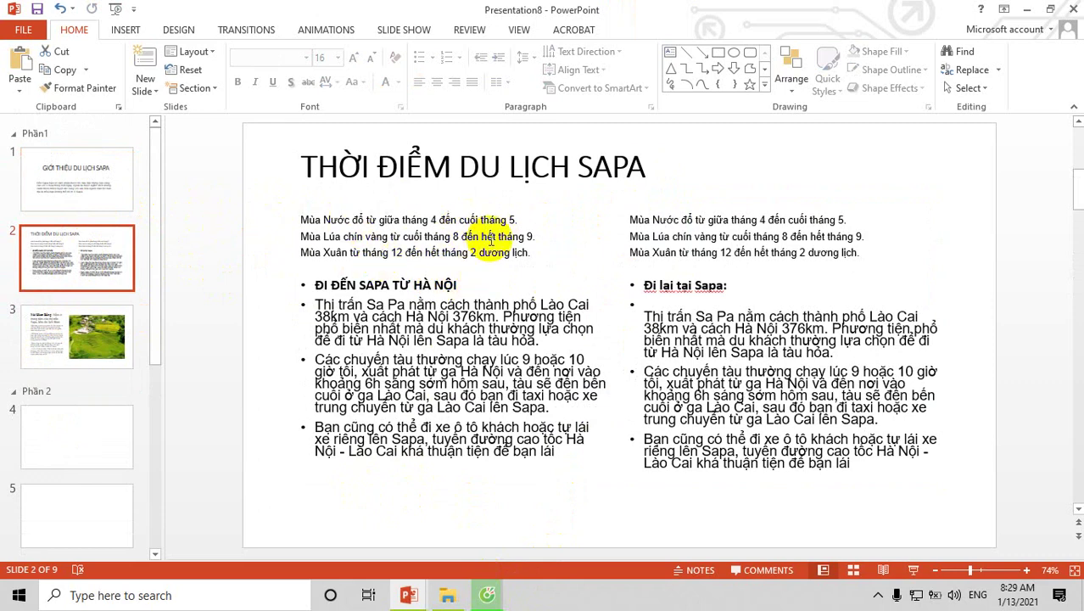
Step: Delete the three Mùa lines from both the left and right boxes on slide 2
click(457, 220)
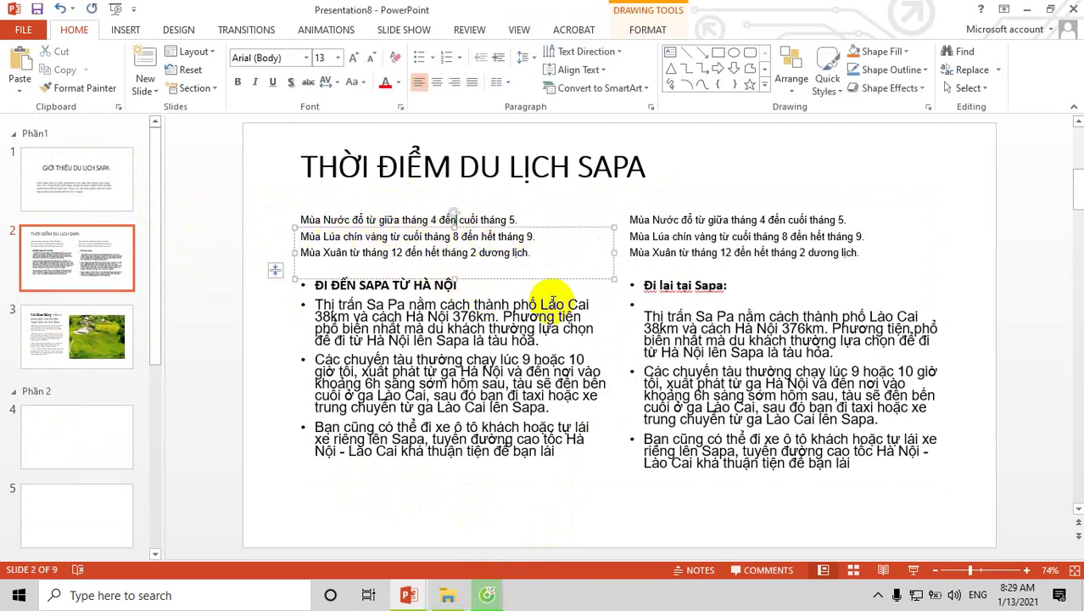
click(747, 299)
click(374, 237)
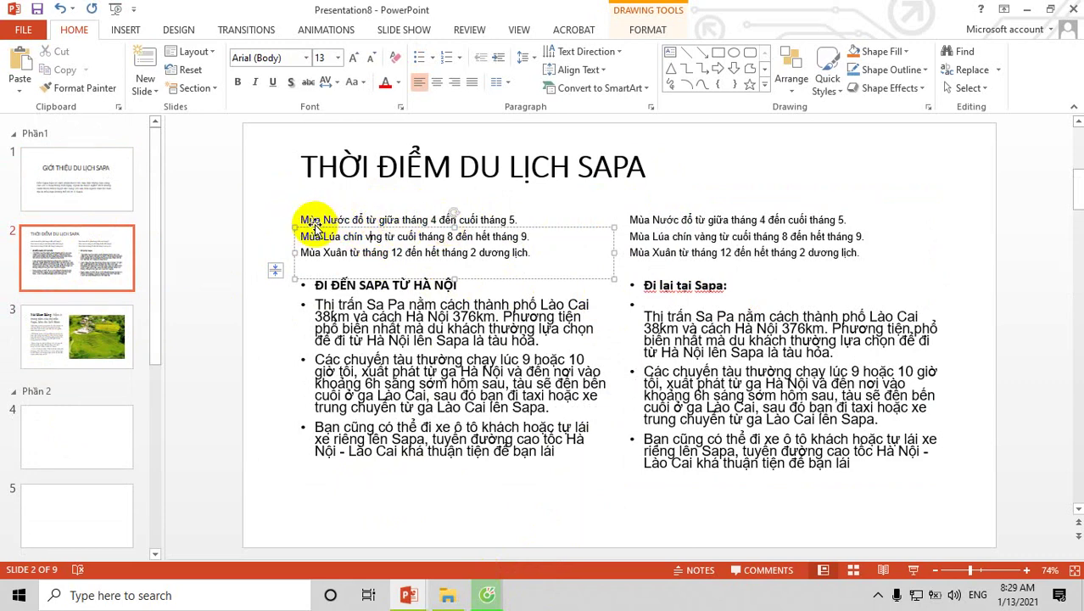
key(Delete)
click(658, 220)
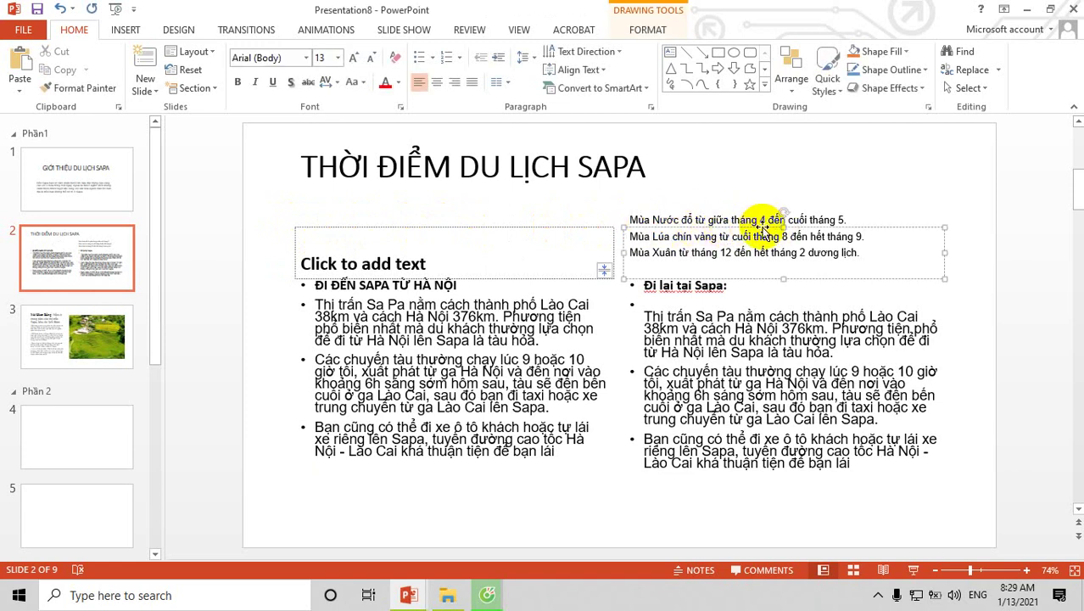
key(Delete)
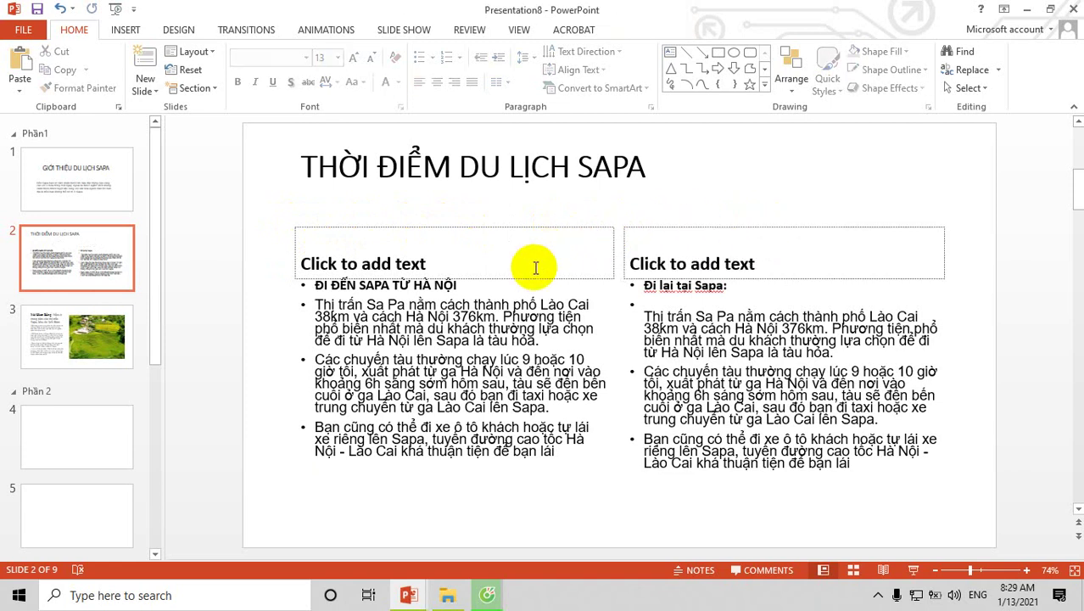
Step: Remove the two now-empty placeholders from slide 2
click(535, 268)
click(217, 387)
click(402, 242)
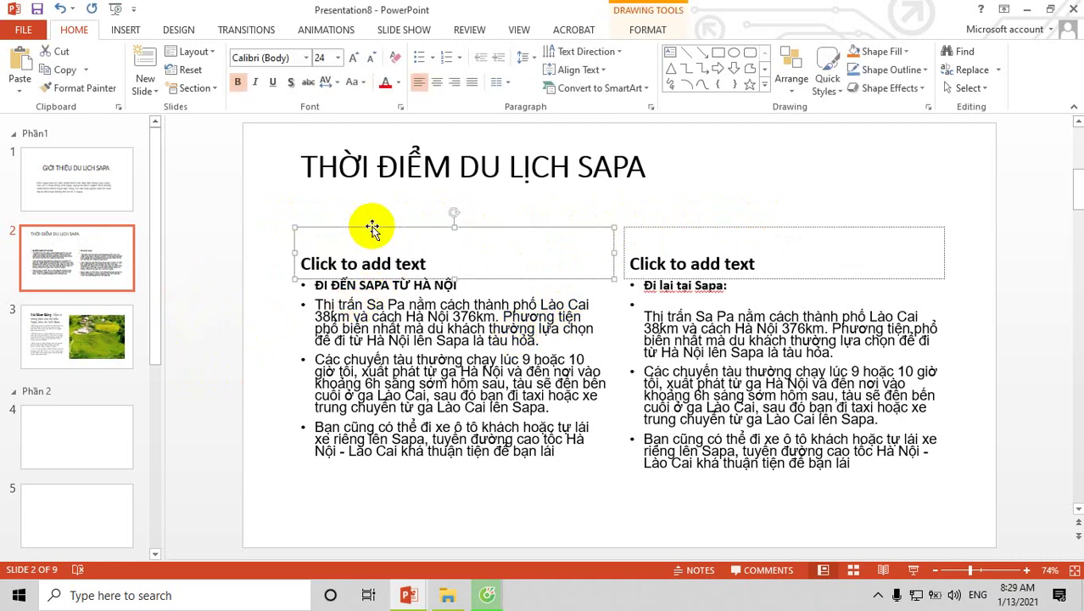
key(Delete)
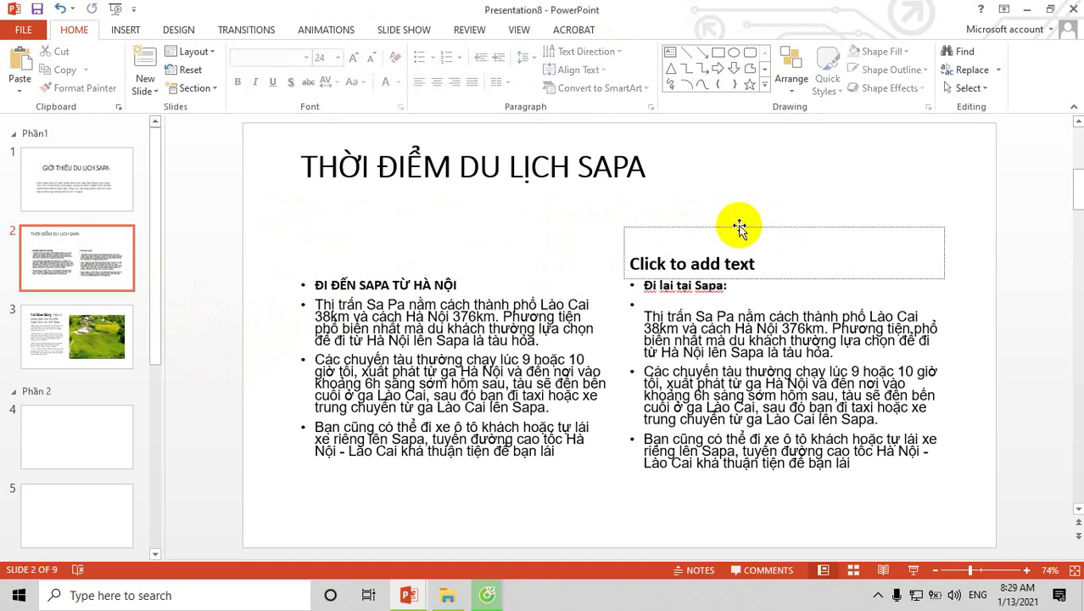
click(739, 225)
click(741, 228)
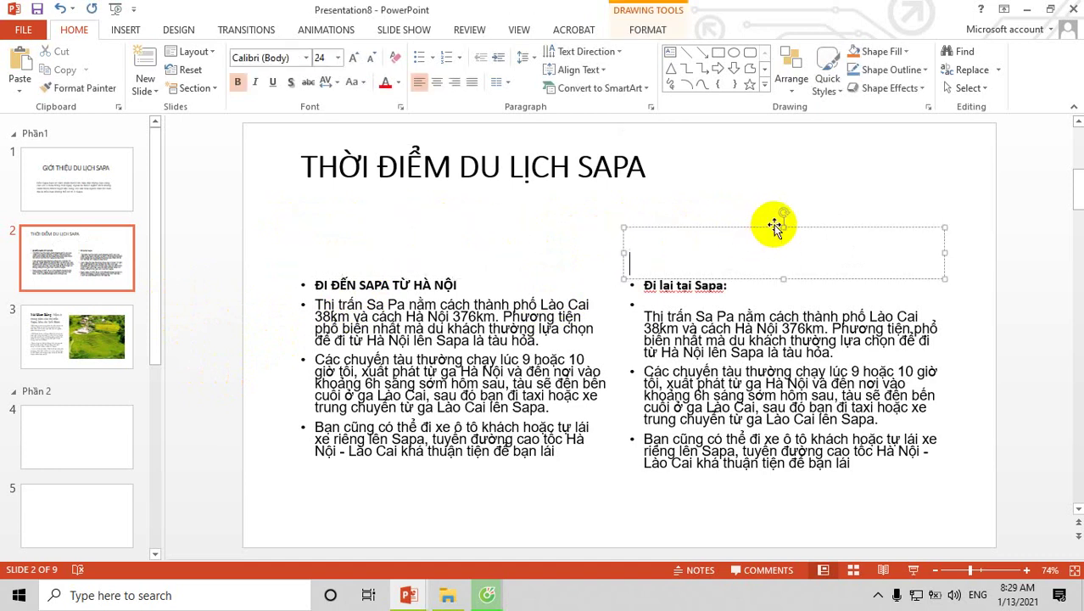
key(Delete)
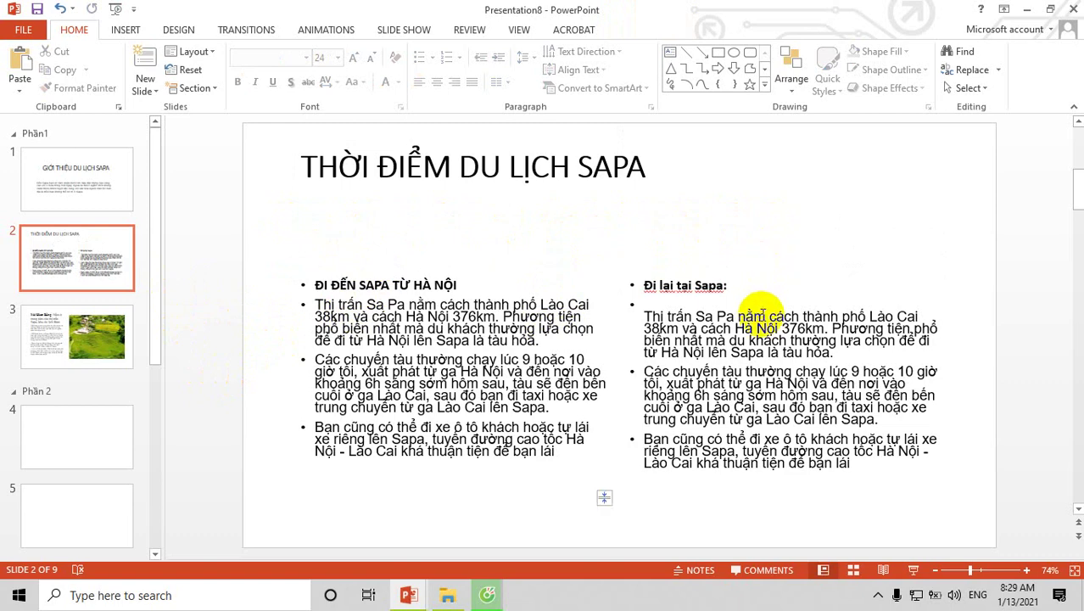
Step: Move both travel text boxes up so they sit level just below the title
click(766, 316)
drag(774, 280, 768, 229)
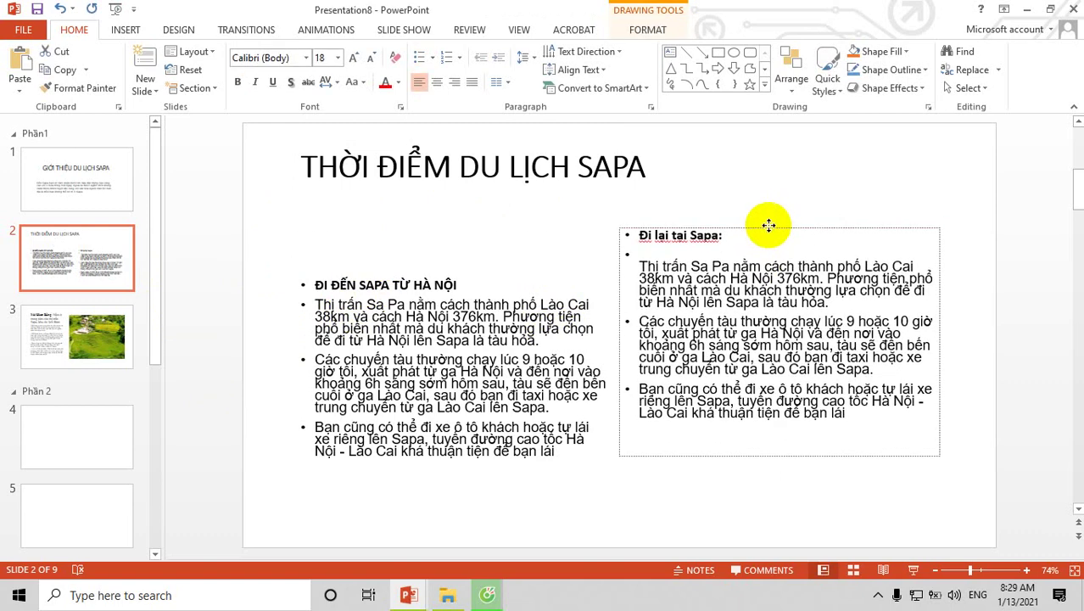
click(475, 326)
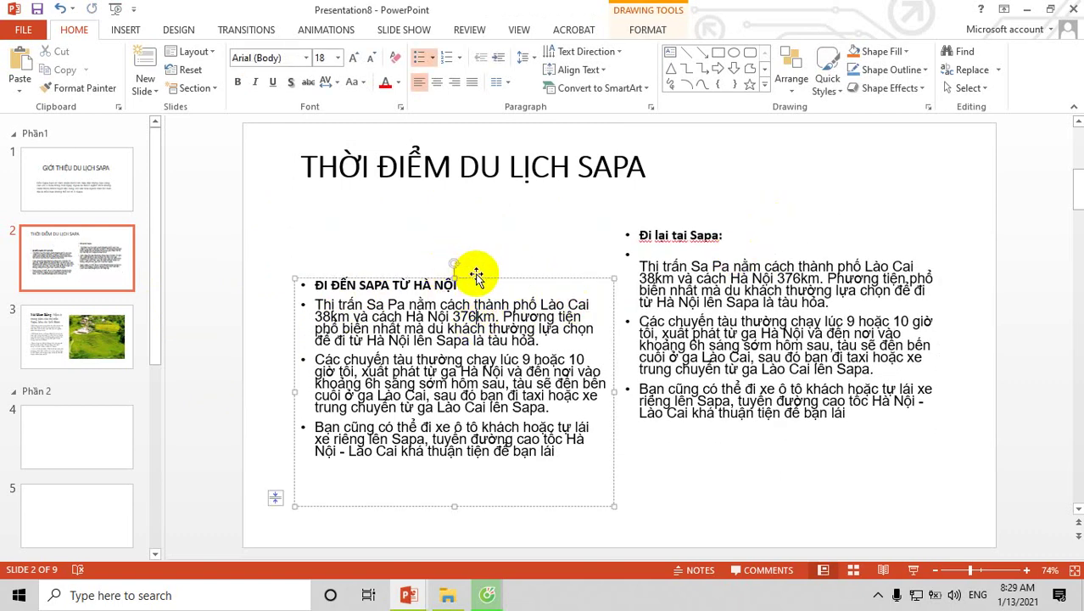
drag(475, 276, 476, 225)
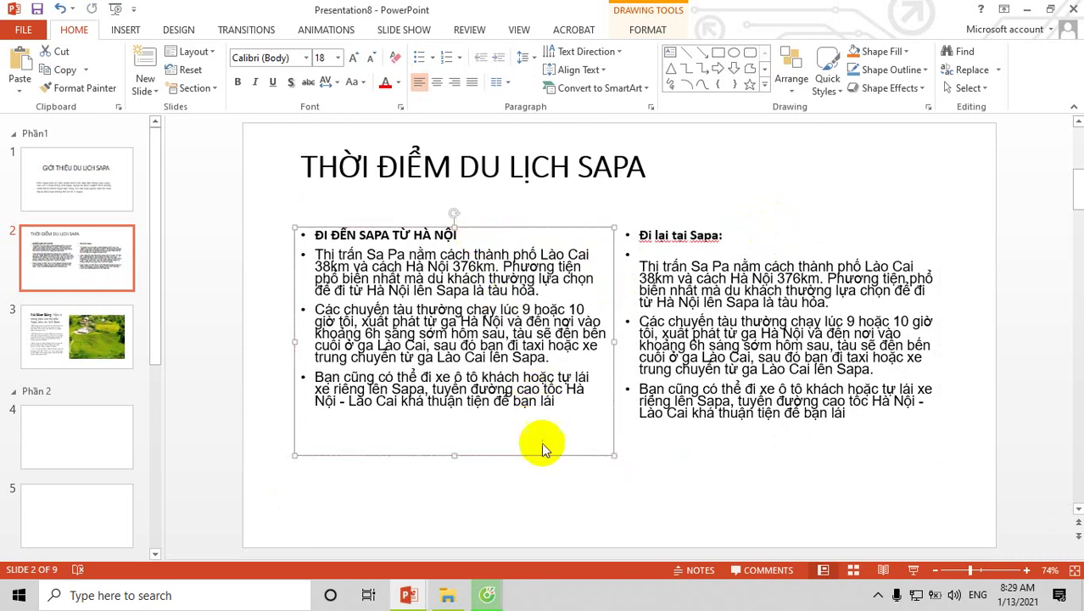
drag(537, 226, 538, 226)
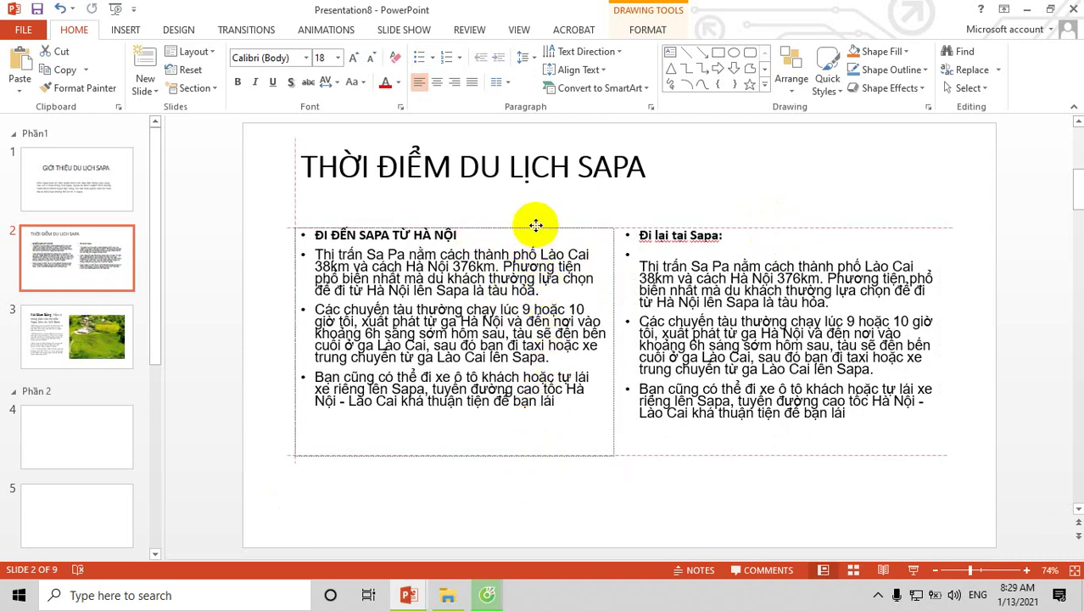
Step: Open blank slide 4
click(79, 437)
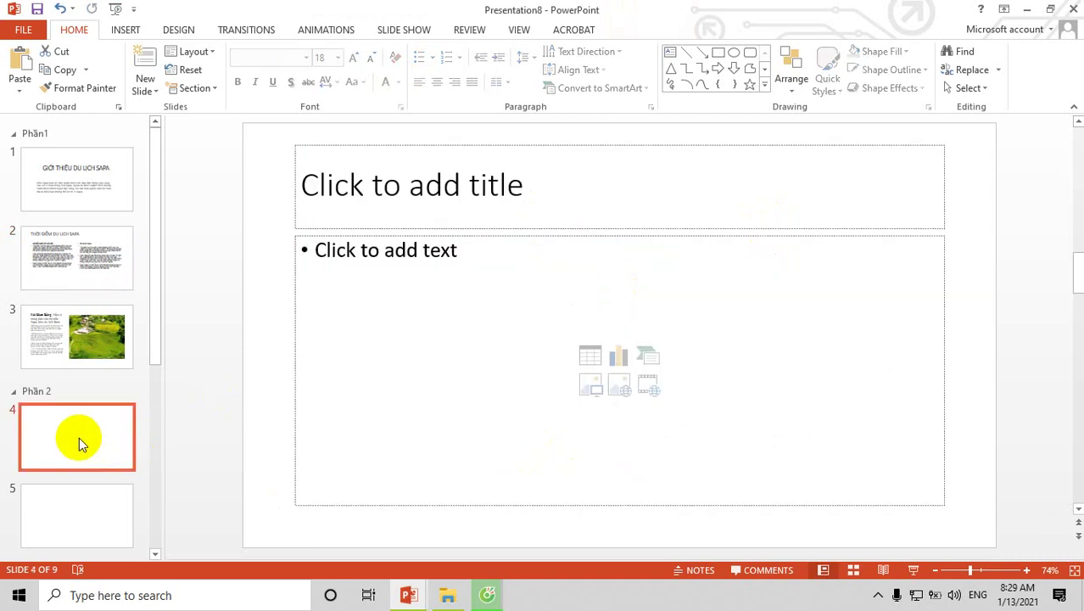
scroll(79, 433, down, 2)
scroll(75, 407, down, 3)
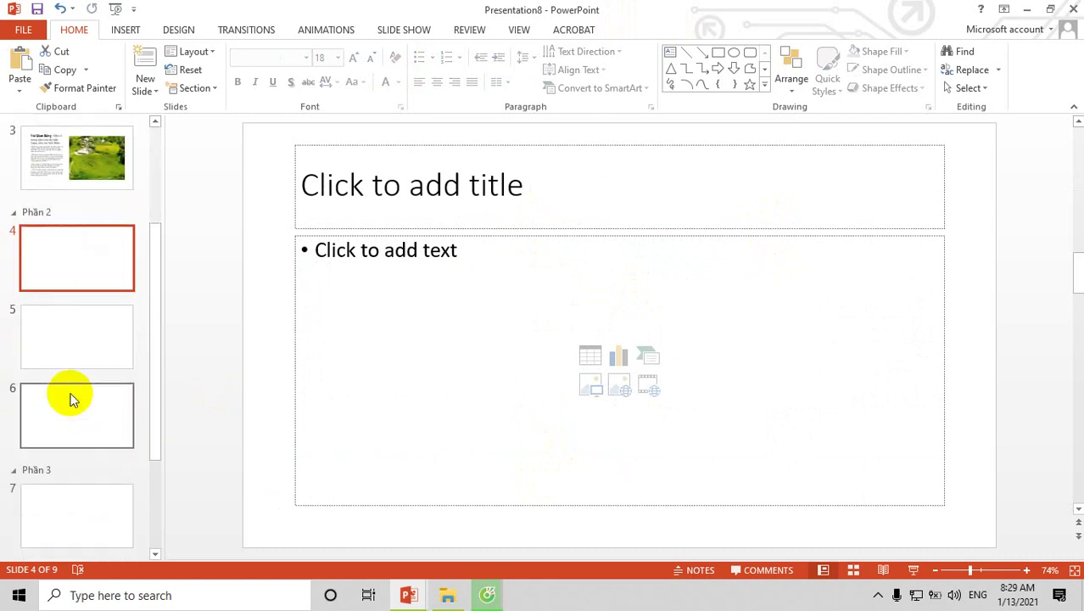
Step: Switch slide 4 to the Two Content layout and bring the Sapa web page forward
right_click(70, 257)
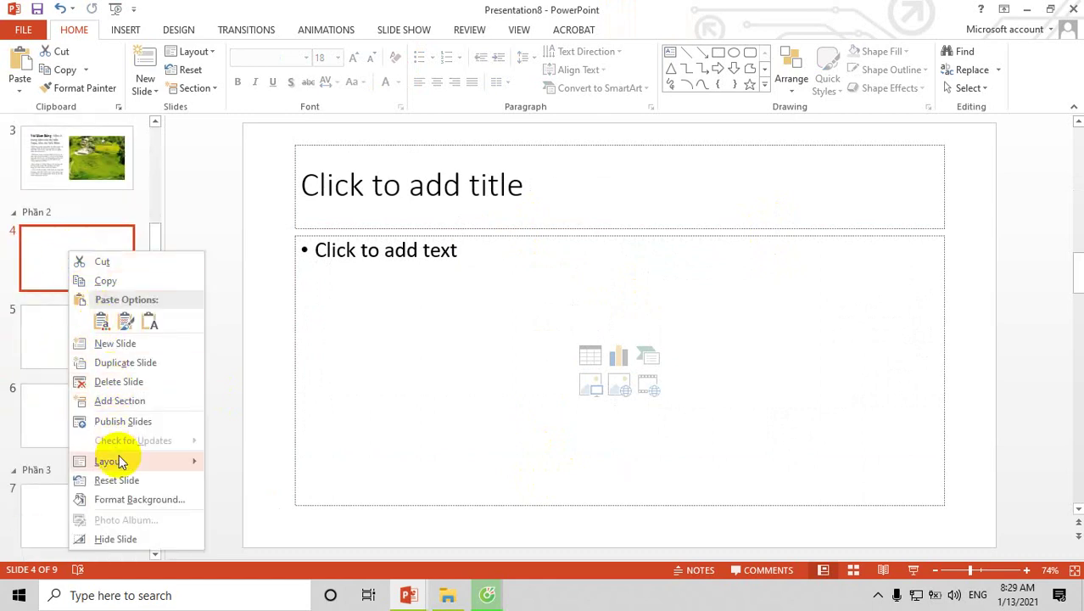
mouse_move(172, 467)
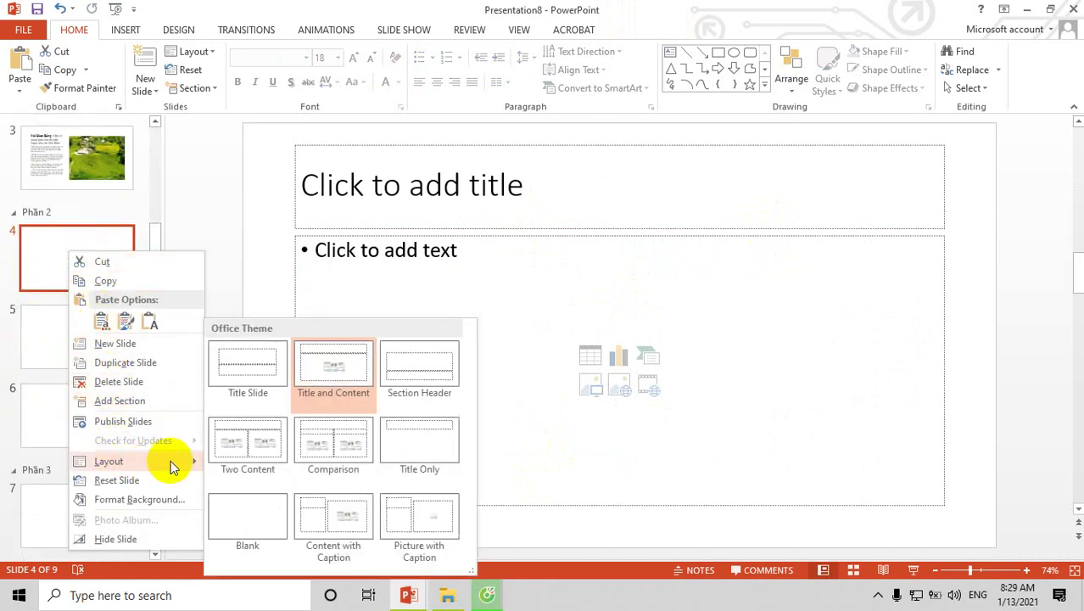
click(242, 445)
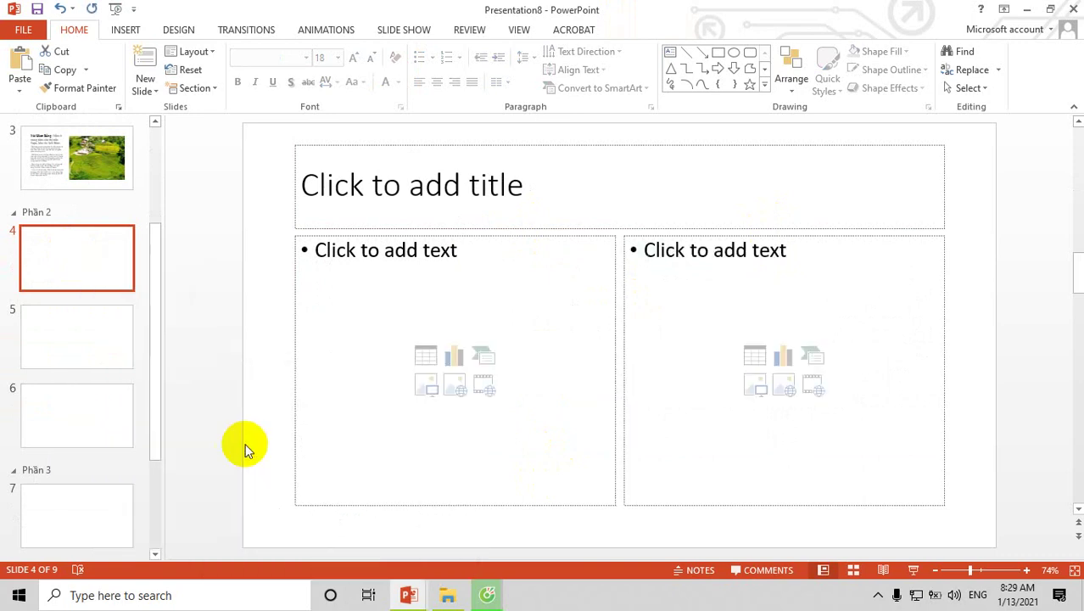
click(547, 176)
mouse_move(490, 603)
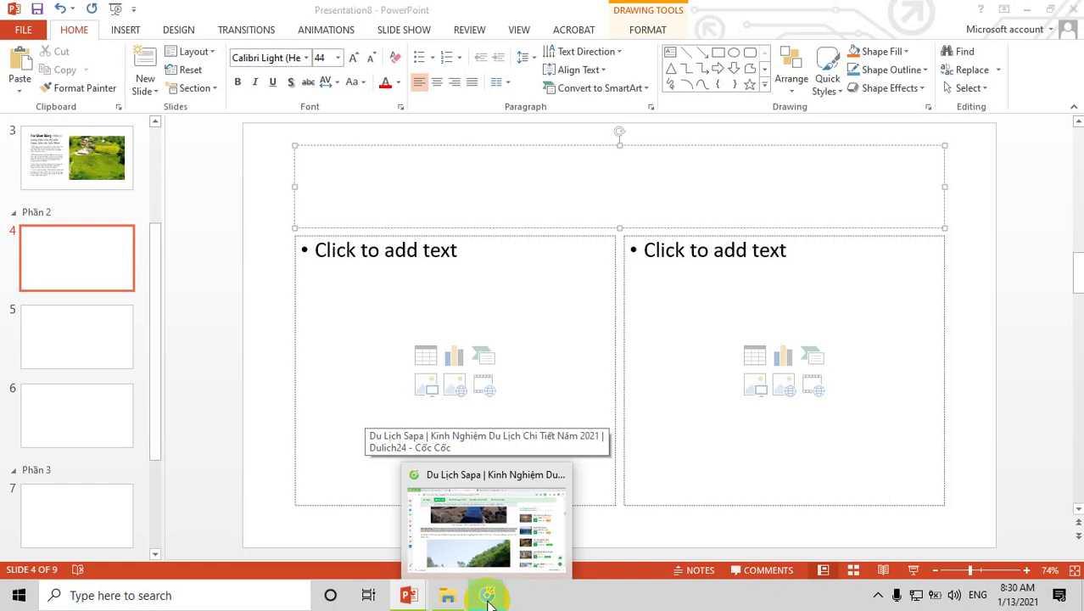
click(490, 602)
Step: Save the Hàm Rồng garden photo into the Kho anh folder
scroll(516, 408, down, 5)
scroll(438, 291, up, 3)
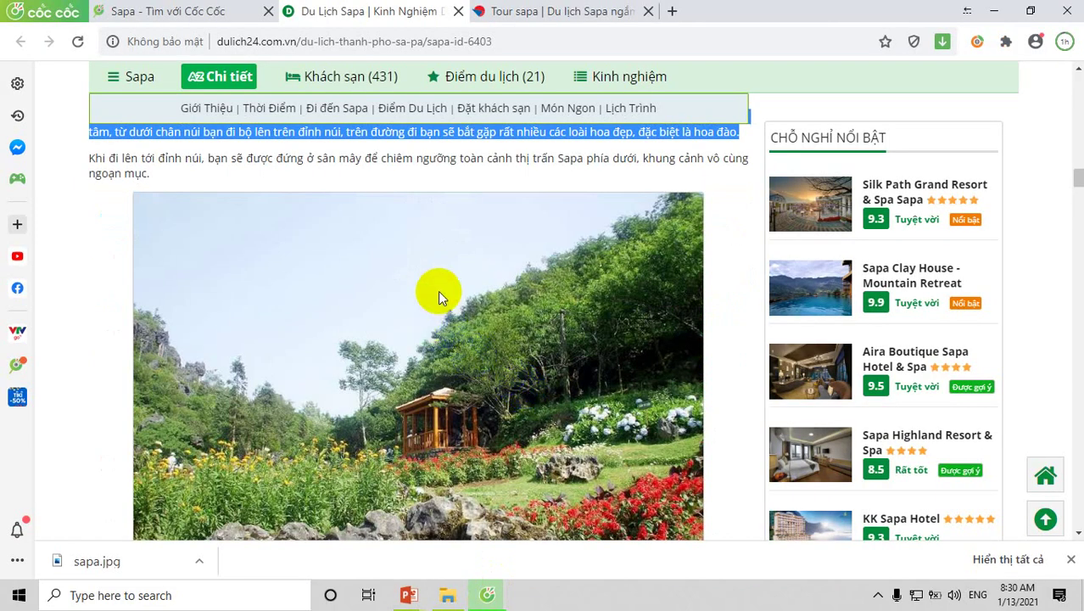
right_click(438, 290)
click(490, 319)
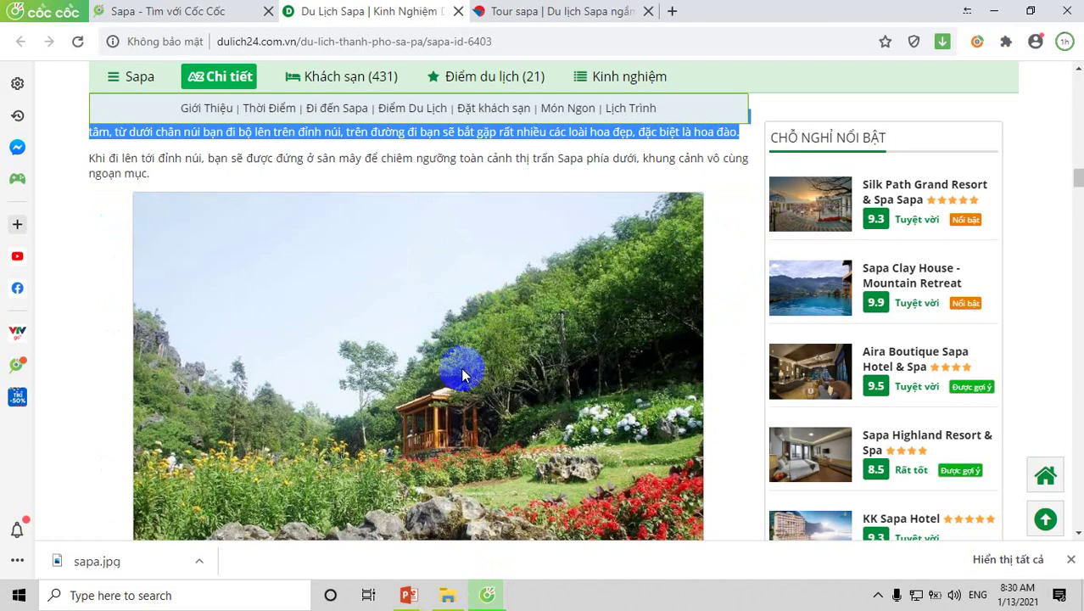
click(895, 476)
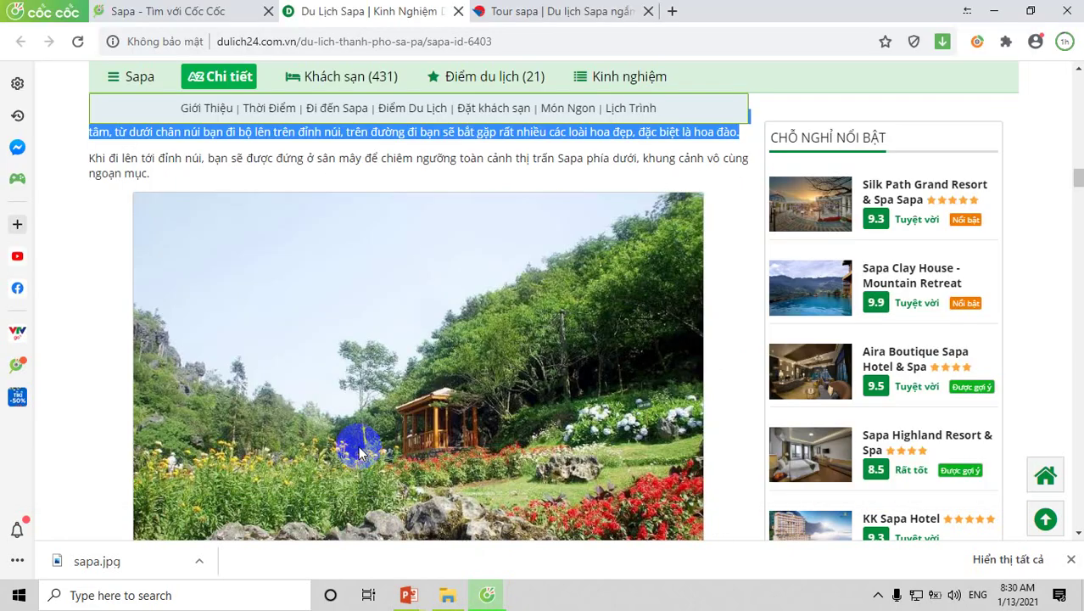
Step: Save the Nhà thờ đá church photo to Kho anh and return to Presentation8
scroll(365, 420, down, 5)
right_click(400, 334)
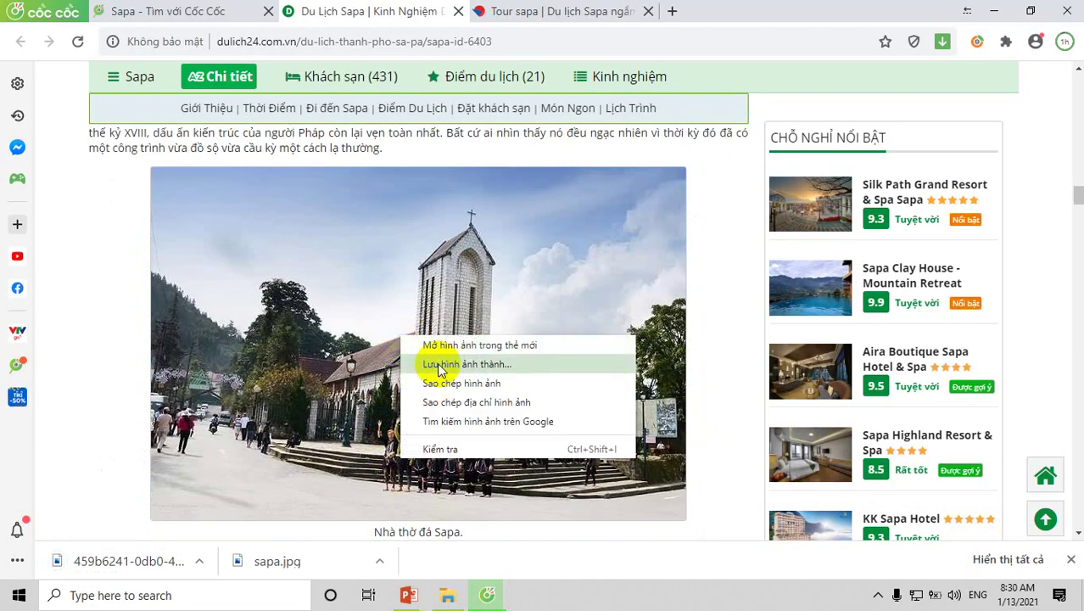
click(434, 362)
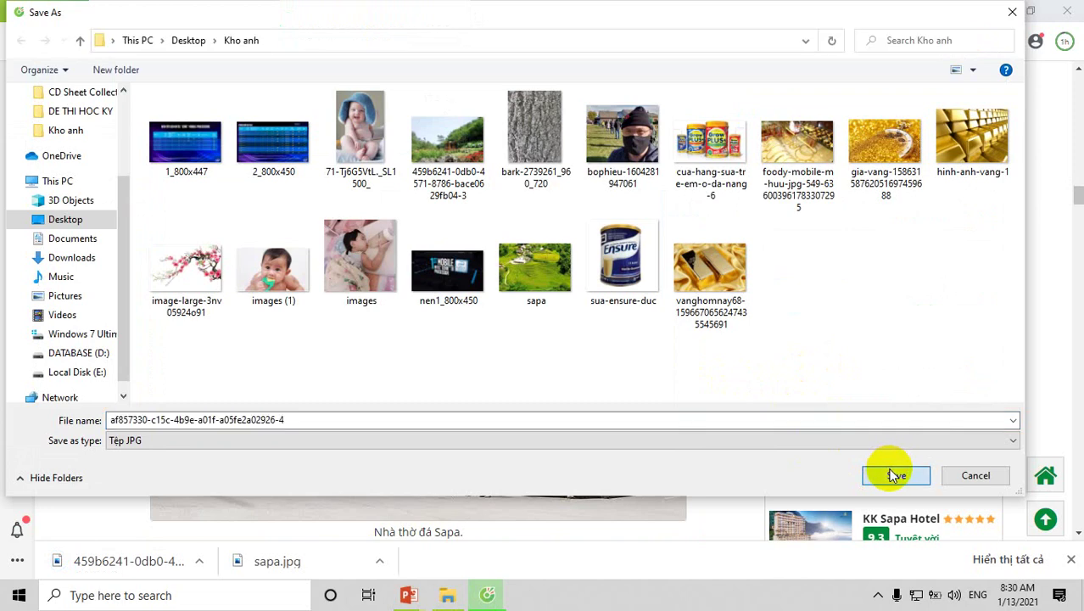
click(895, 474)
click(410, 595)
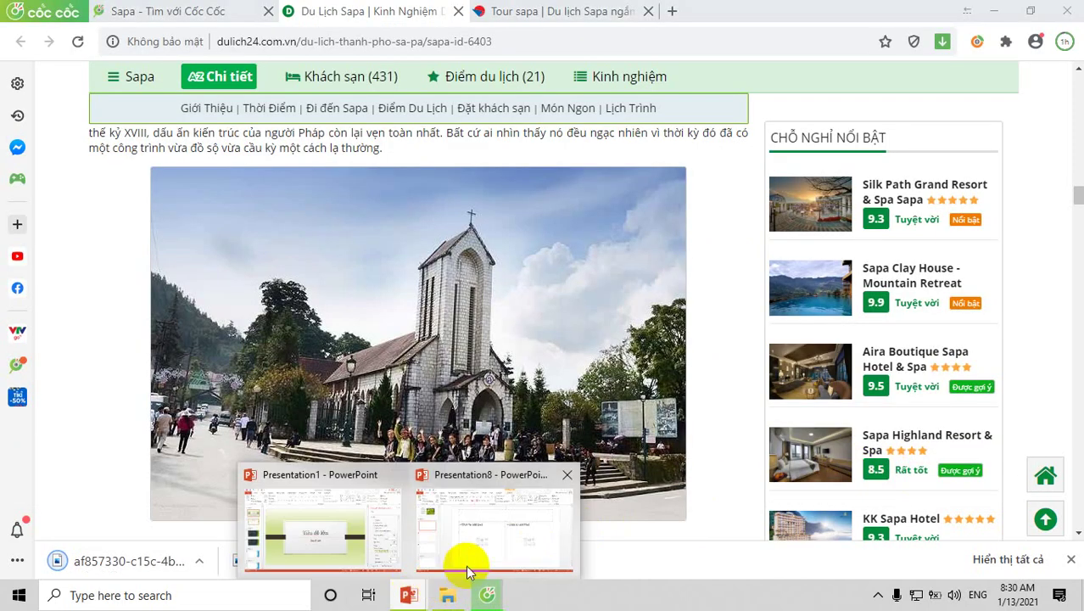
click(469, 544)
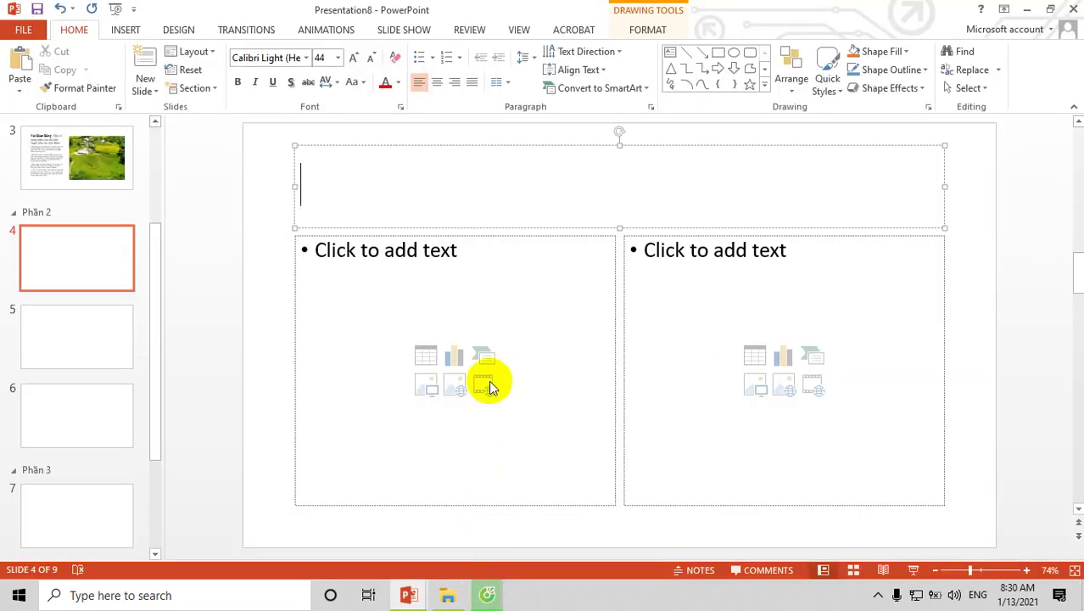
Step: Insert the garden photo in the left placeholder and the church photo in the right
click(428, 392)
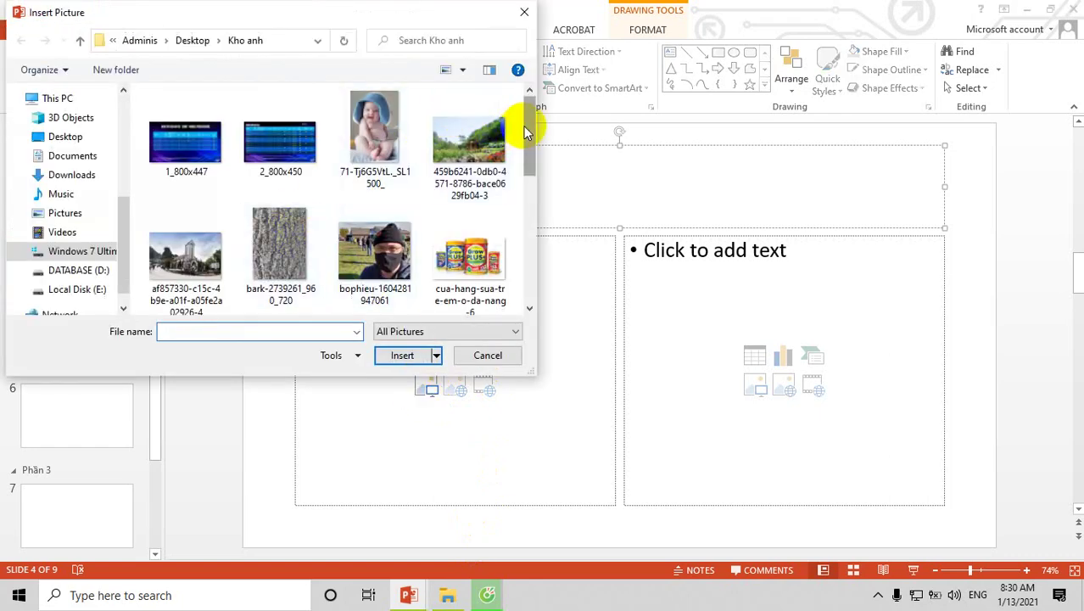
double_click(484, 140)
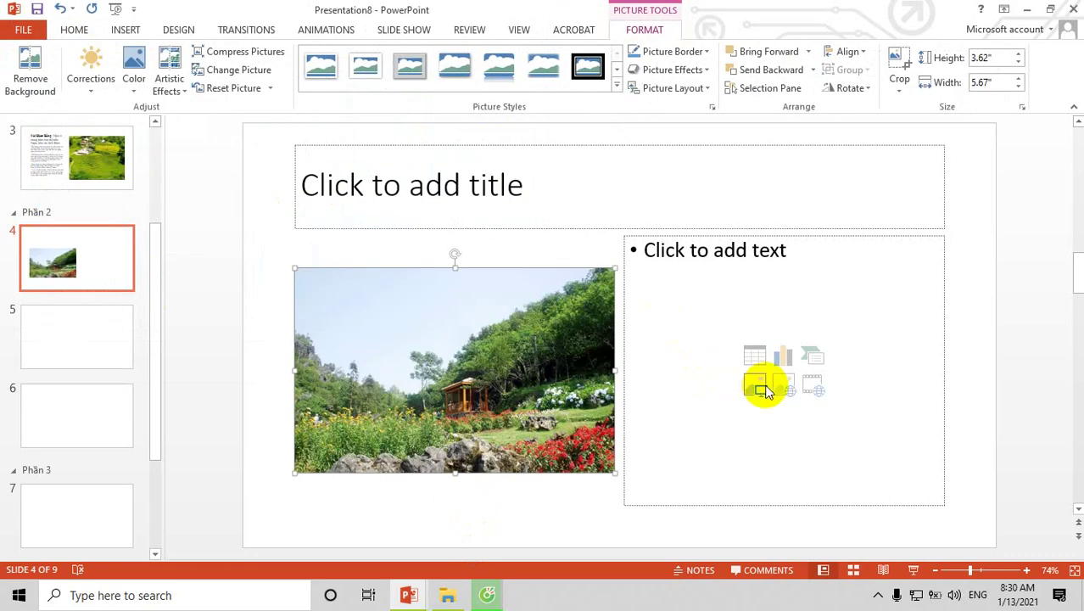
click(756, 388)
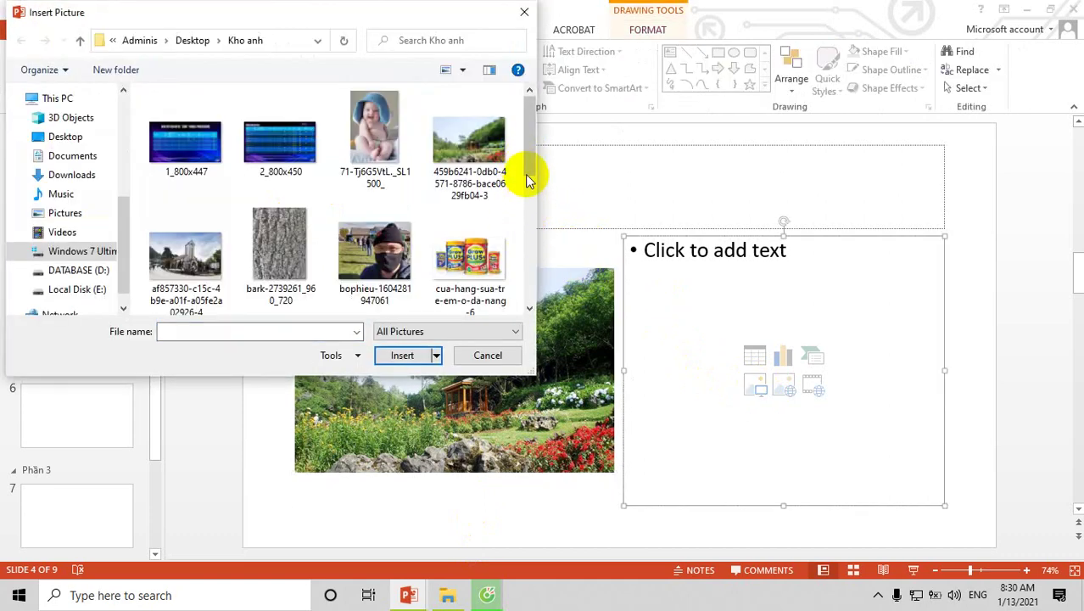
mouse_move(528, 174)
mouse_down()
mouse_move(533, 259)
mouse_move(533, 155)
mouse_up()
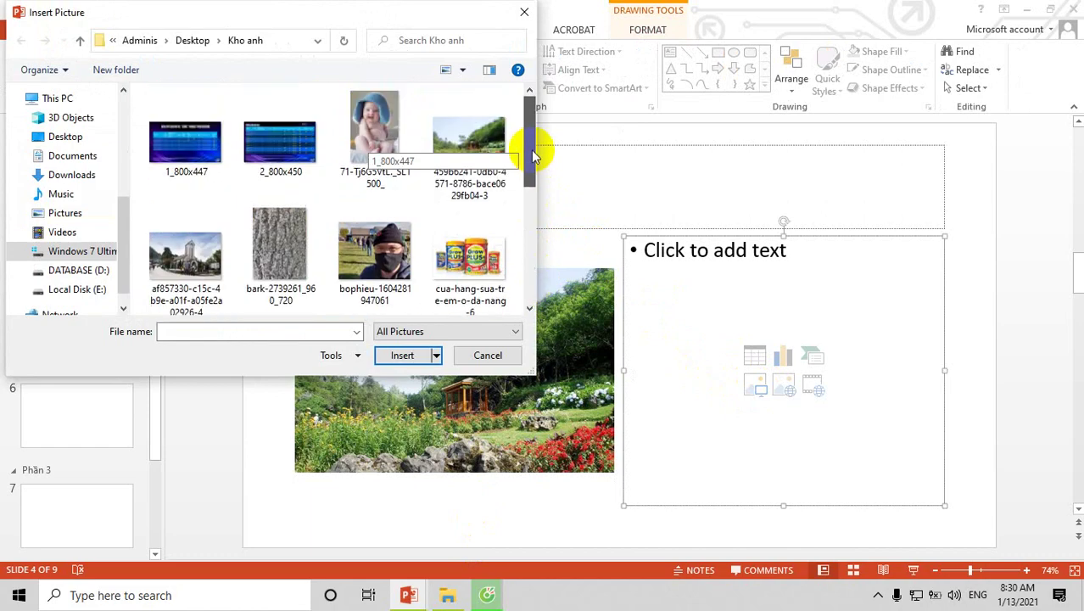
double_click(197, 259)
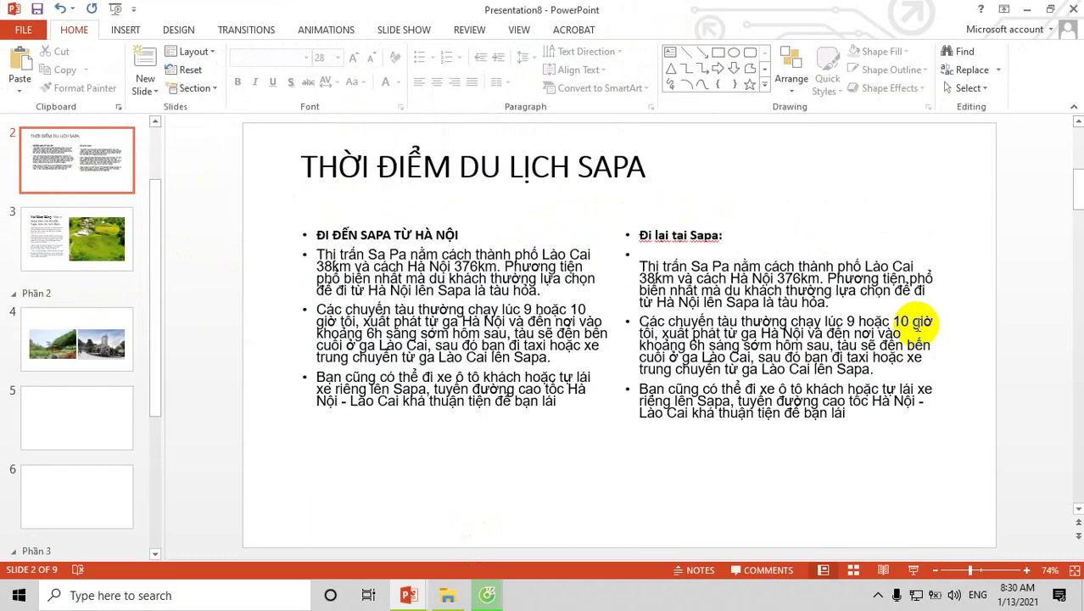
Step: Check the photos on slide 4, then switch back to the Sapa travel page
scroll(916, 322, down, 3)
scroll(755, 310, down, 3)
scroll(235, 327, up, 2)
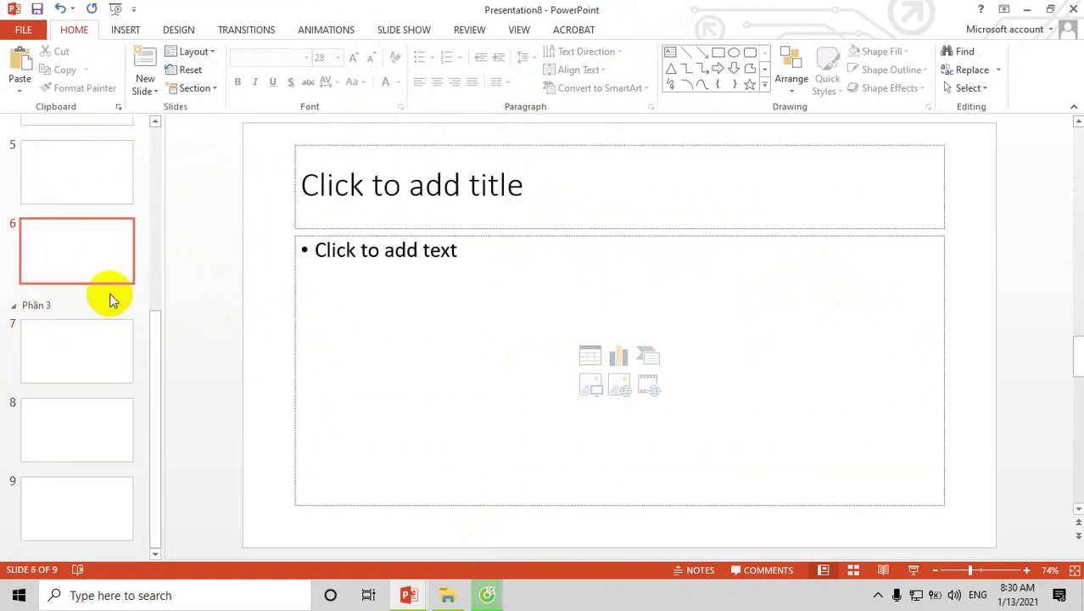
scroll(106, 280, up, 3)
click(72, 235)
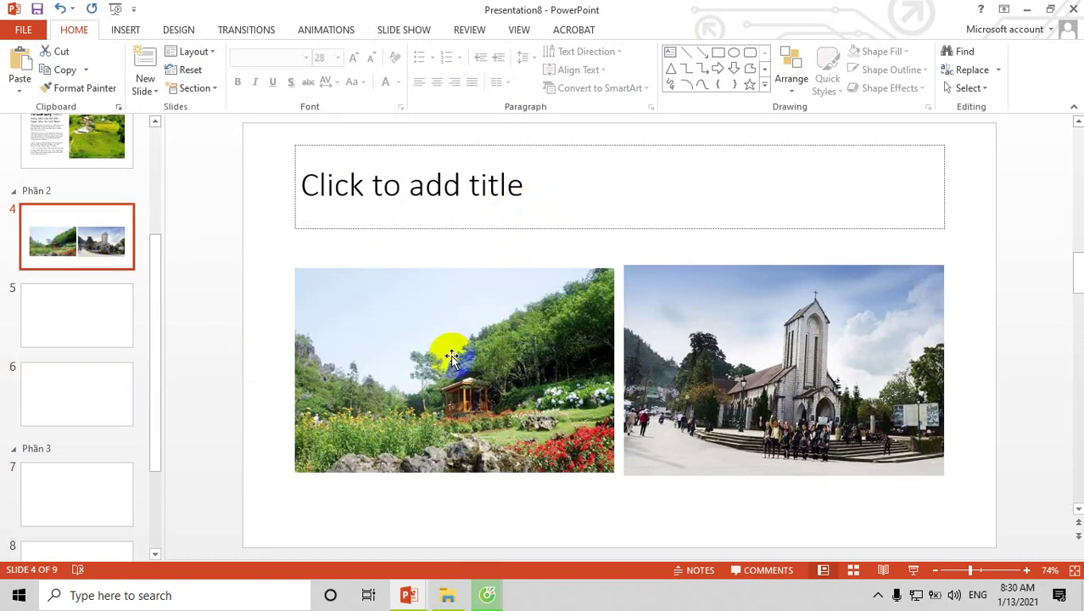
click(486, 599)
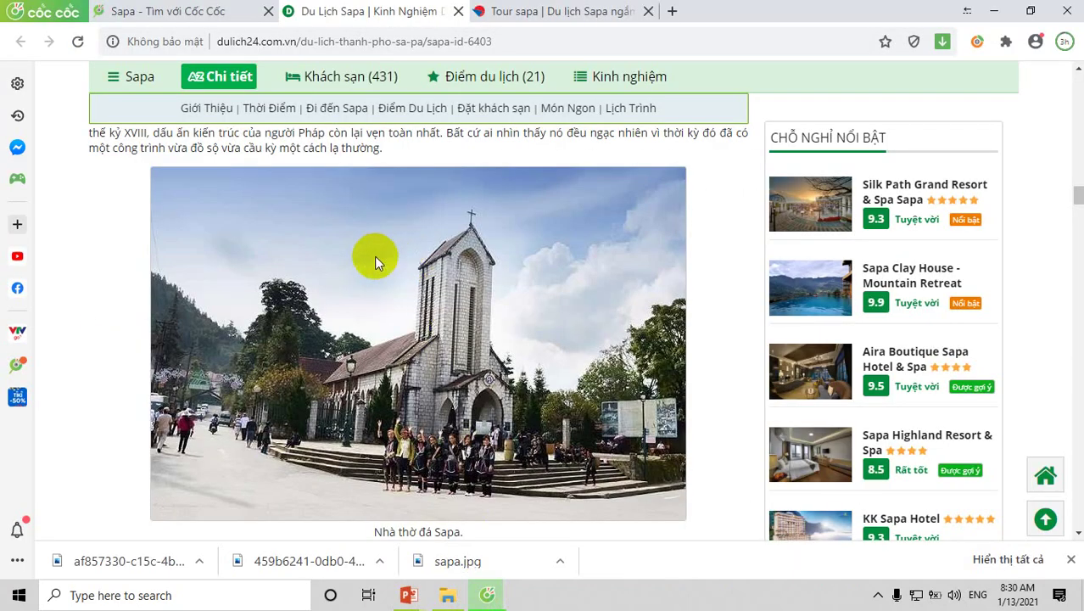
Step: Scroll to the Núi Hàm Rồng section and copy its two paragraphs
scroll(378, 271, down, 5)
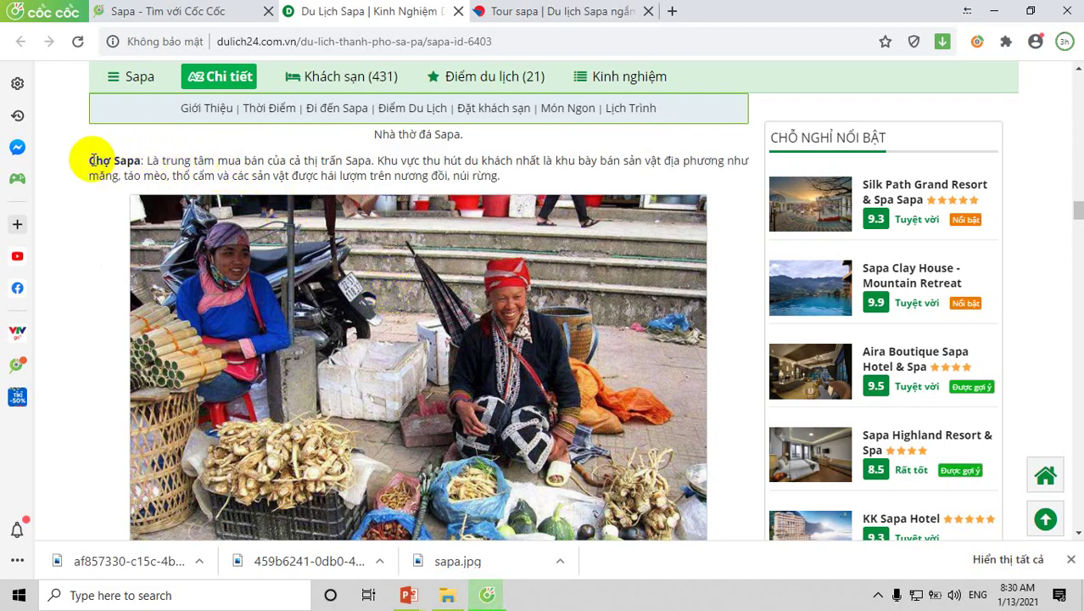
scroll(245, 208, up, 4)
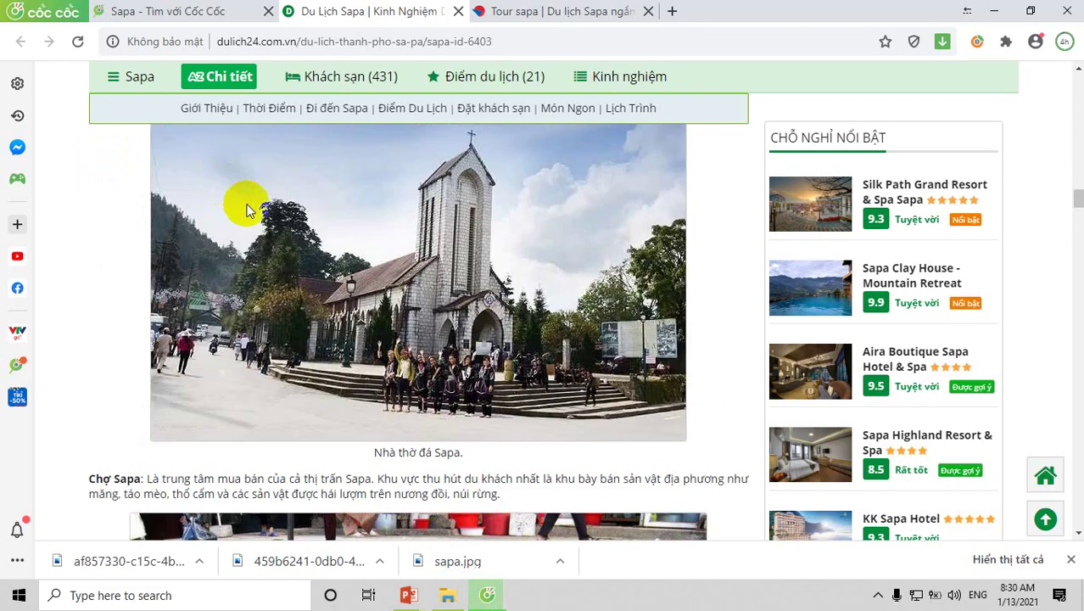
scroll(259, 218, up, 4)
scroll(266, 245, up, 4)
scroll(273, 255, up, 4)
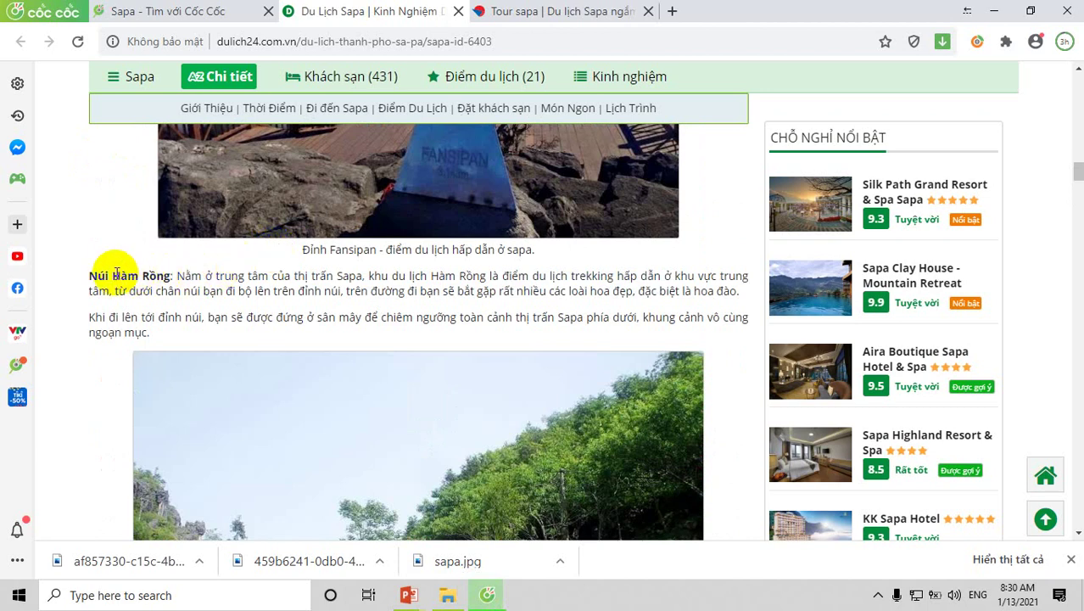
drag(89, 274, 150, 334)
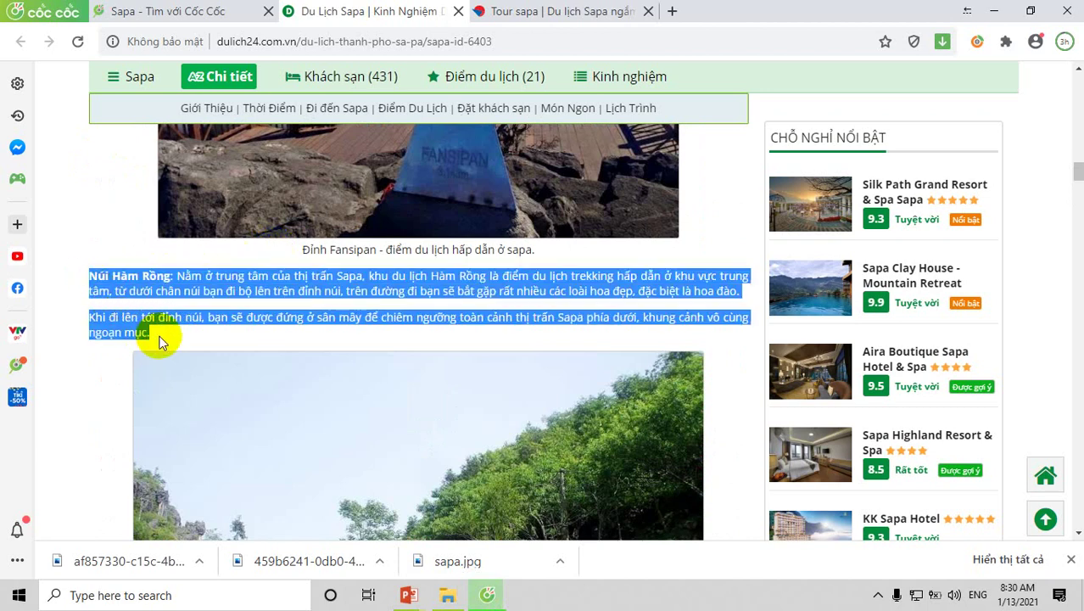
right_click(238, 285)
click(263, 277)
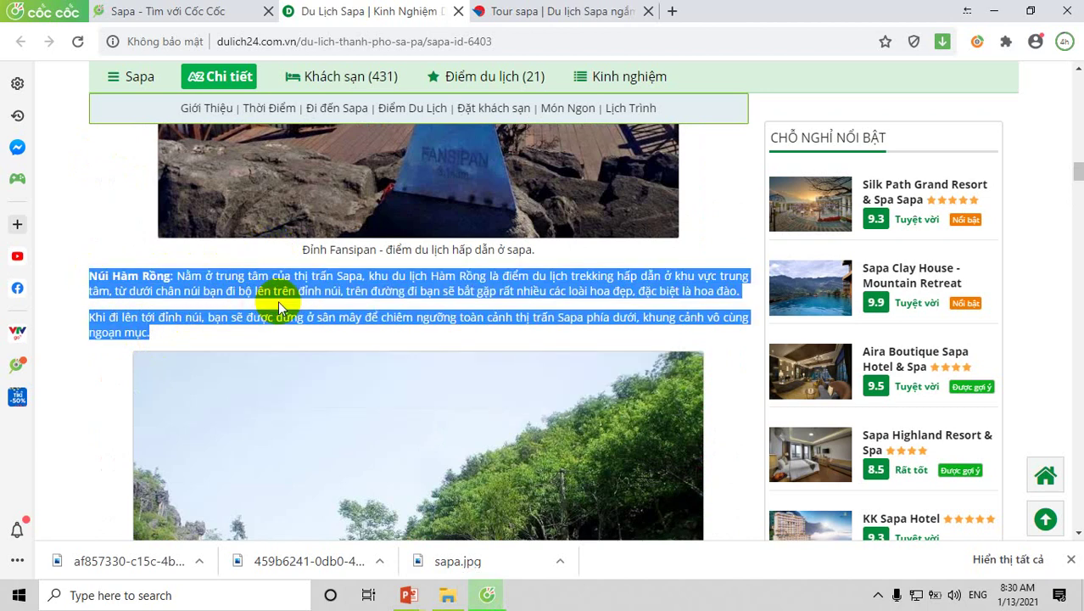
Step: Paste the Núi Hàm Rồng paragraphs into slide 4's title placeholder
mouse_move(410, 596)
click(467, 543)
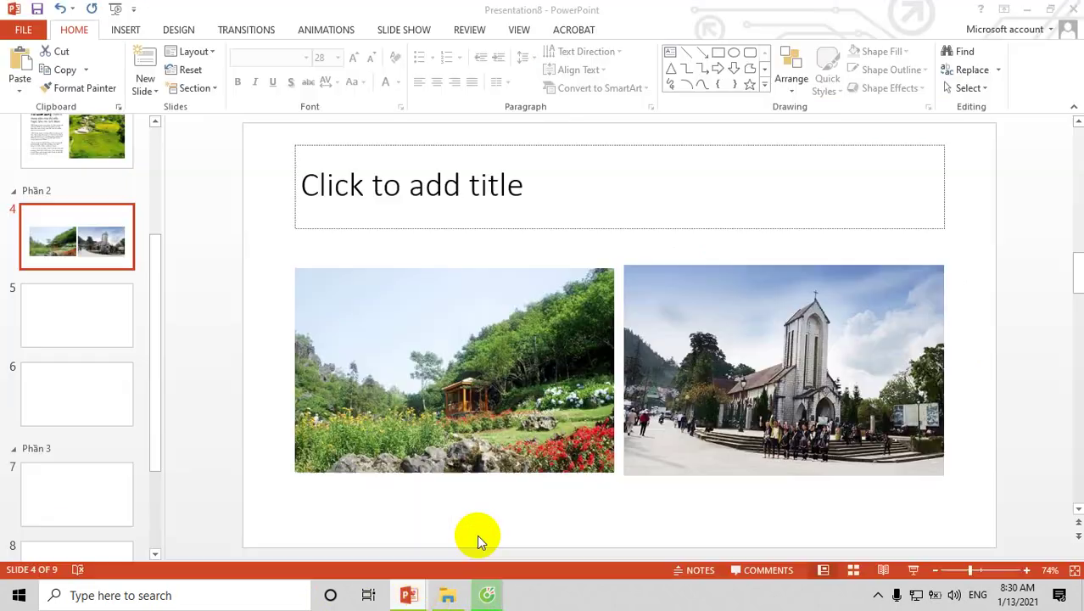
click(464, 176)
key(ctrl+v)
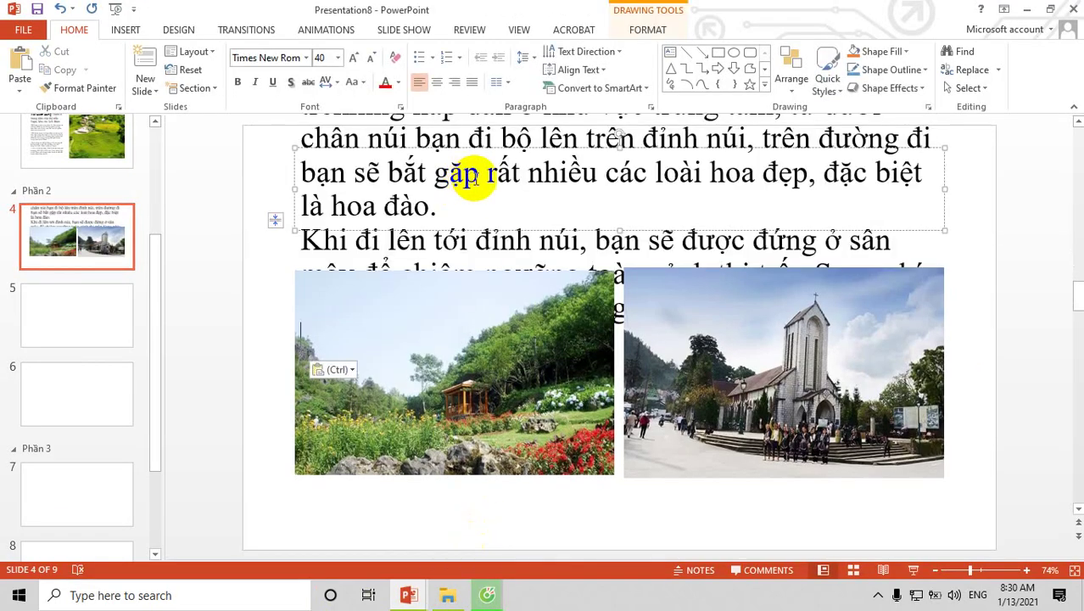
scroll(662, 222, up, 2)
scroll(520, 256, up, 2)
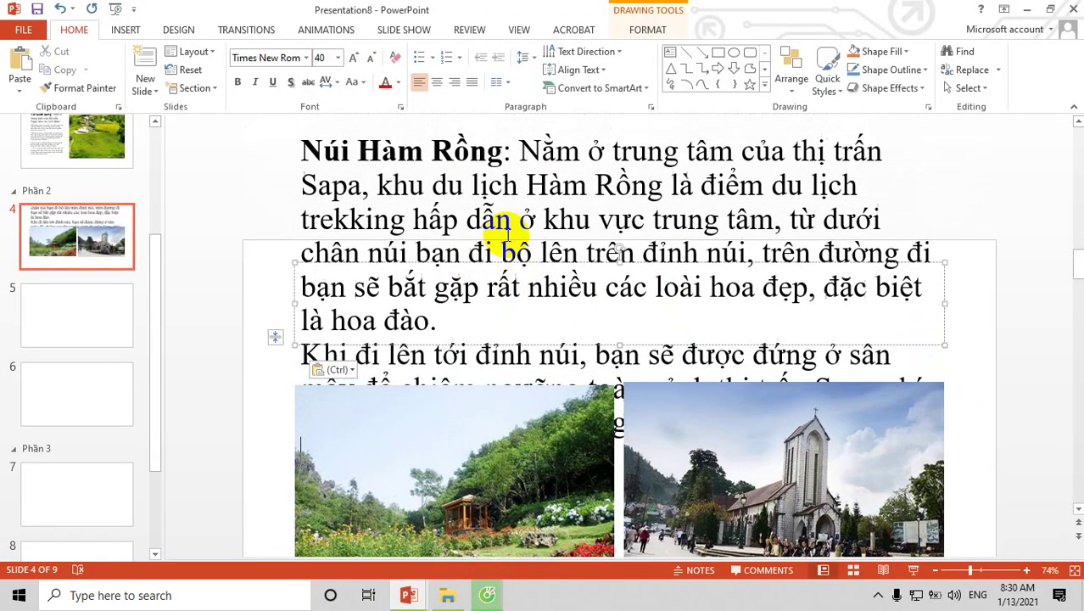
scroll(510, 254, up, 3)
scroll(551, 265, down, 10)
scroll(560, 318, down, 3)
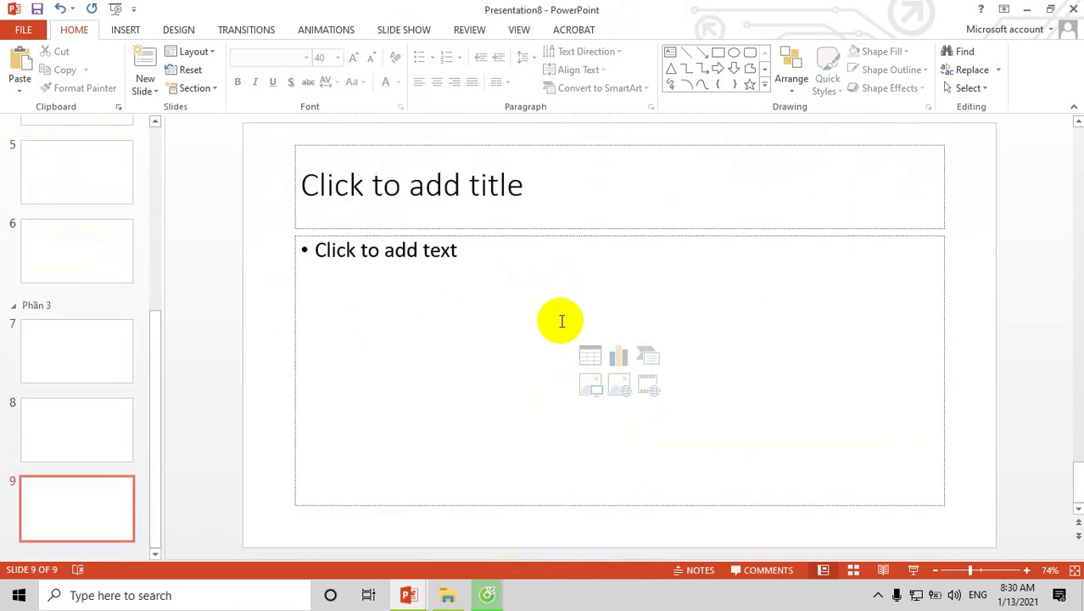
scroll(292, 307, up, 5)
scroll(170, 336, up, 5)
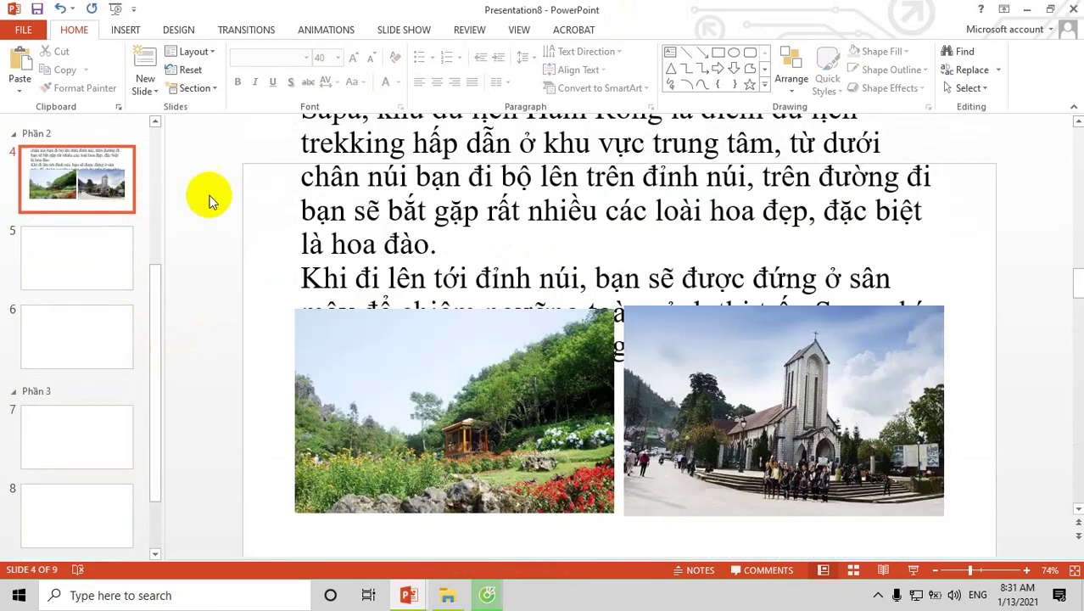
Step: Delete the pasted text from 'tới đỉnh núi' onward
click(517, 246)
scroll(484, 225, up, 1)
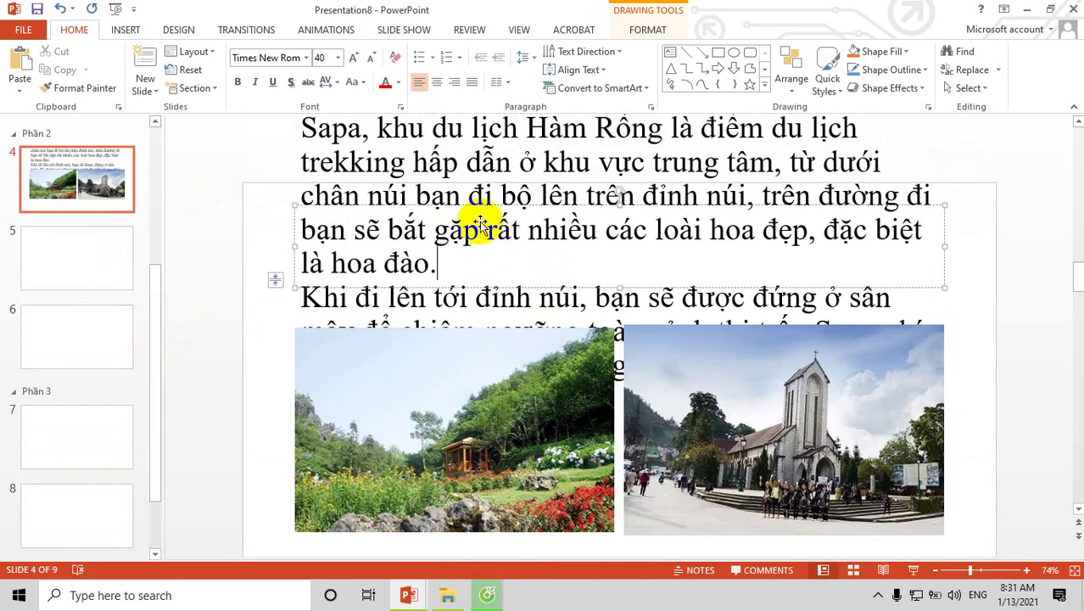
scroll(462, 224, up, 1)
scroll(471, 217, up, 1)
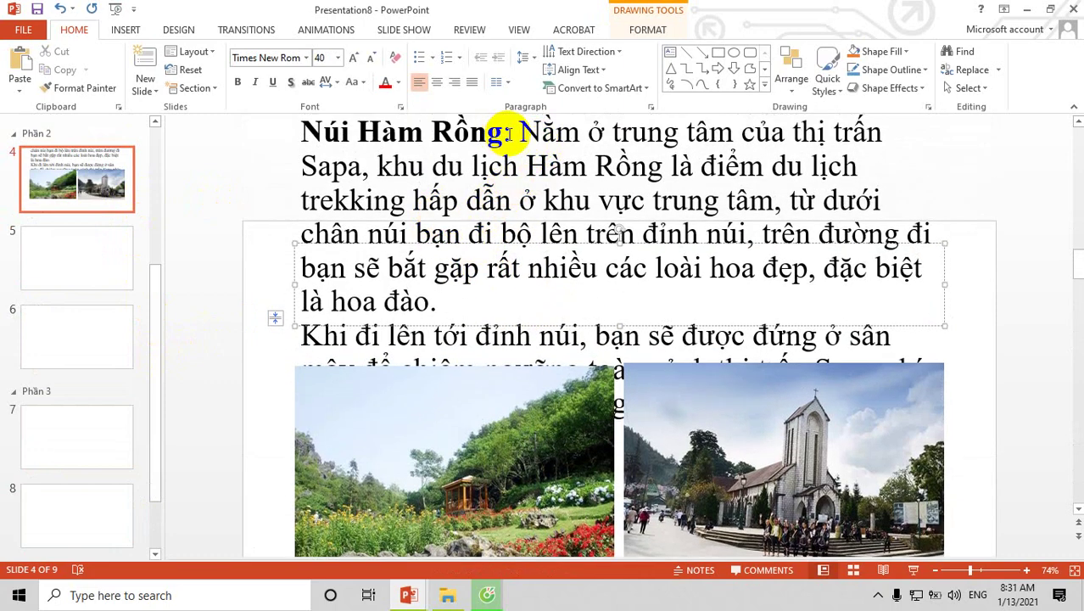
scroll(517, 152, up, 1)
scroll(516, 170, up, 2)
scroll(511, 246, down, 5)
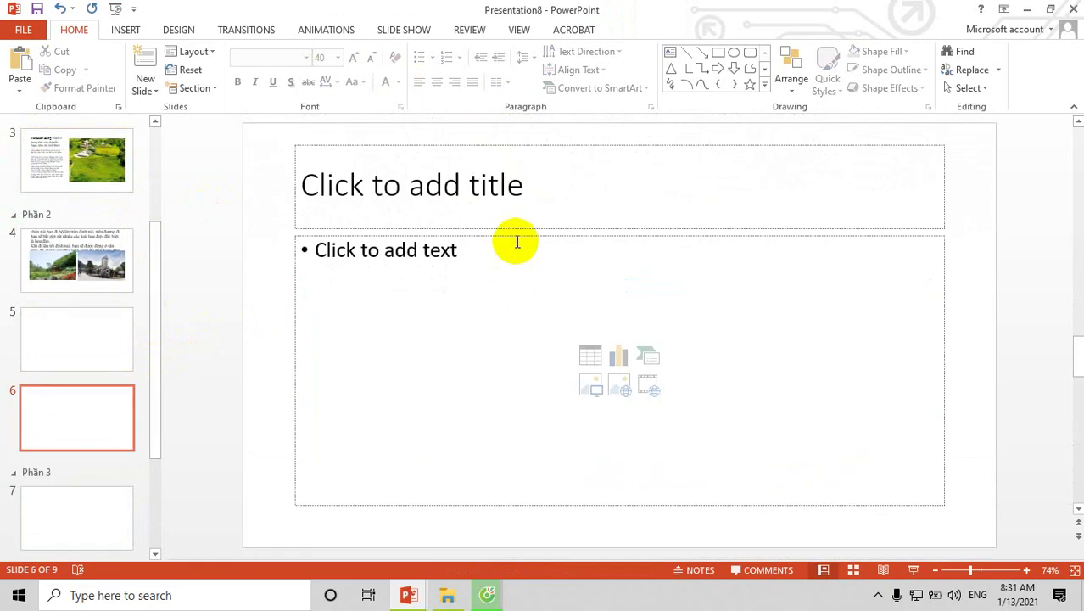
scroll(517, 243, up, 1)
click(105, 238)
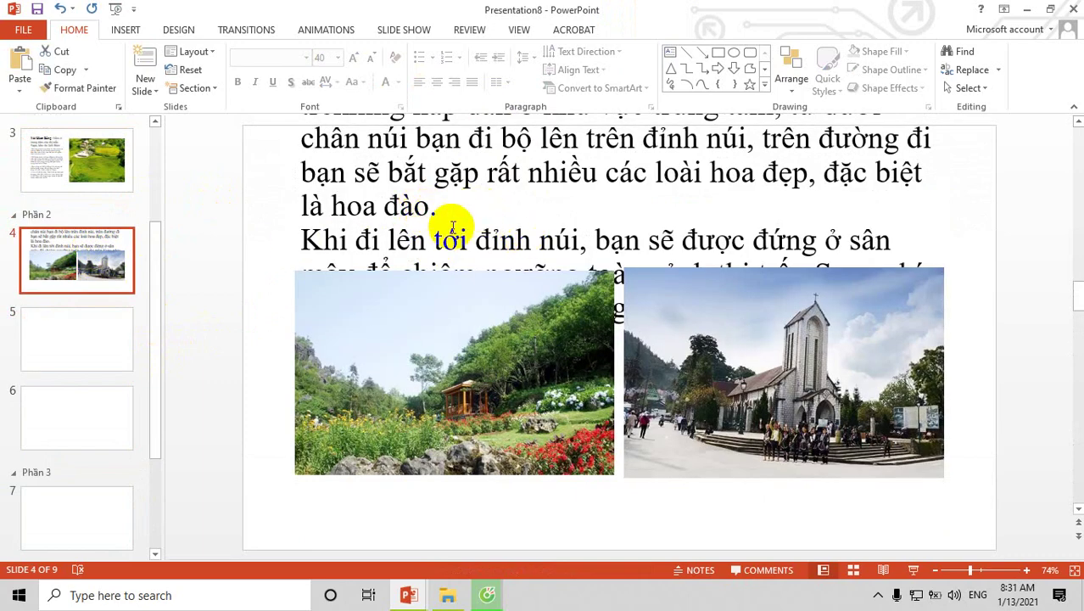
drag(452, 229, 974, 283)
key(Delete)
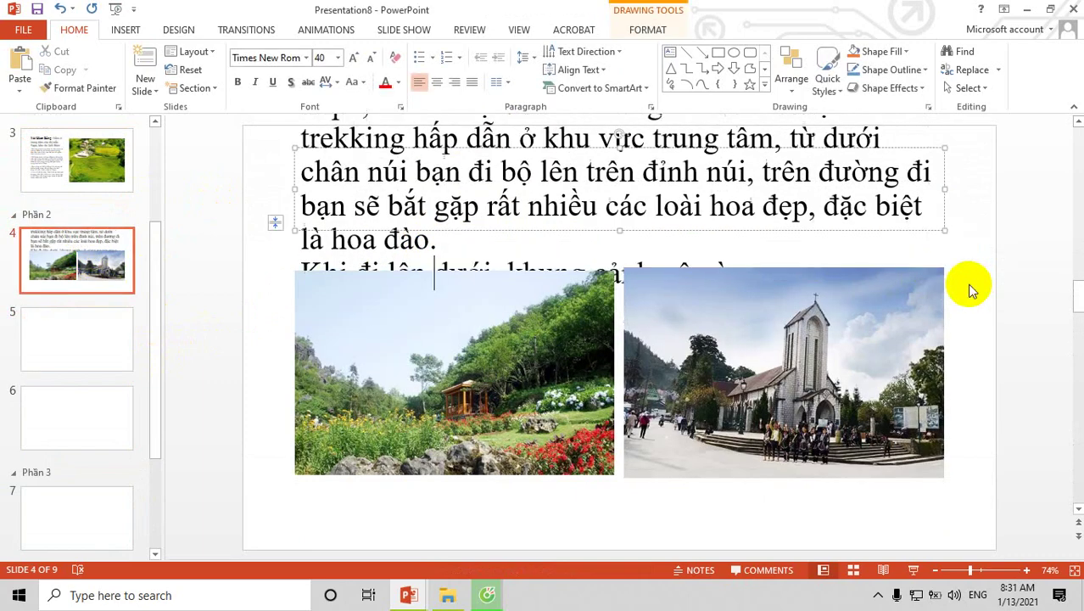
Step: Delete the 'là hoa đào.' lines and the lines up to 'đặc biệt', leaving three lines
drag(302, 240, 937, 298)
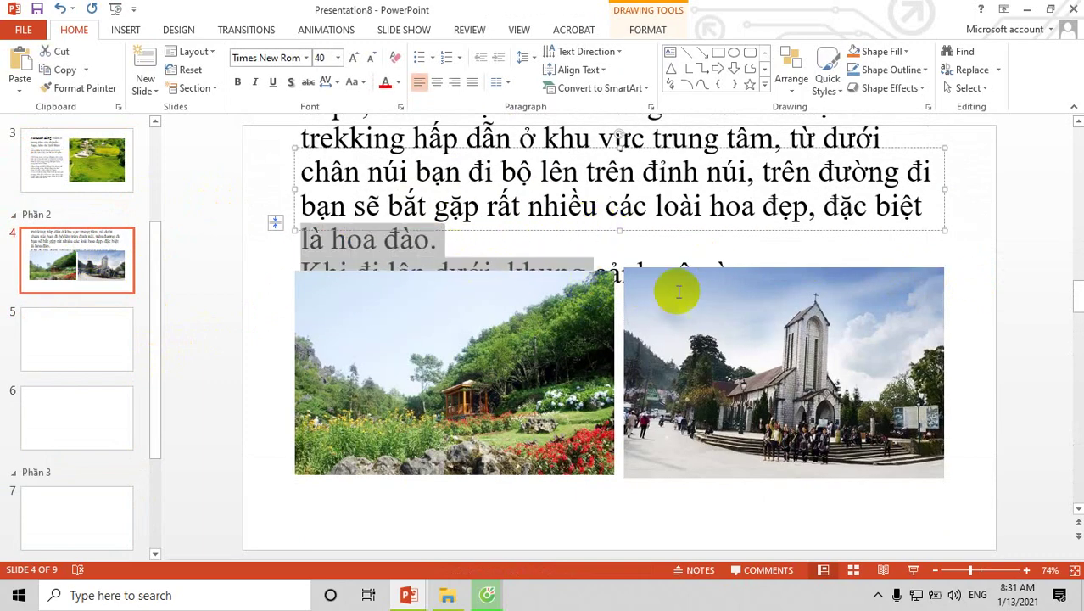
key(Delete)
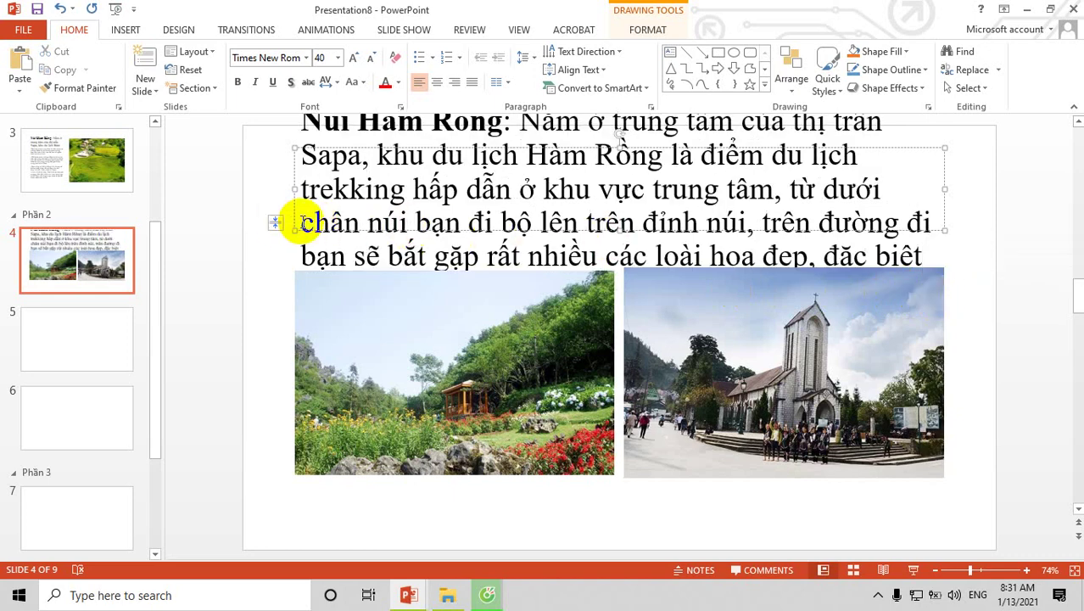
drag(293, 222, 1000, 276)
key(Delete)
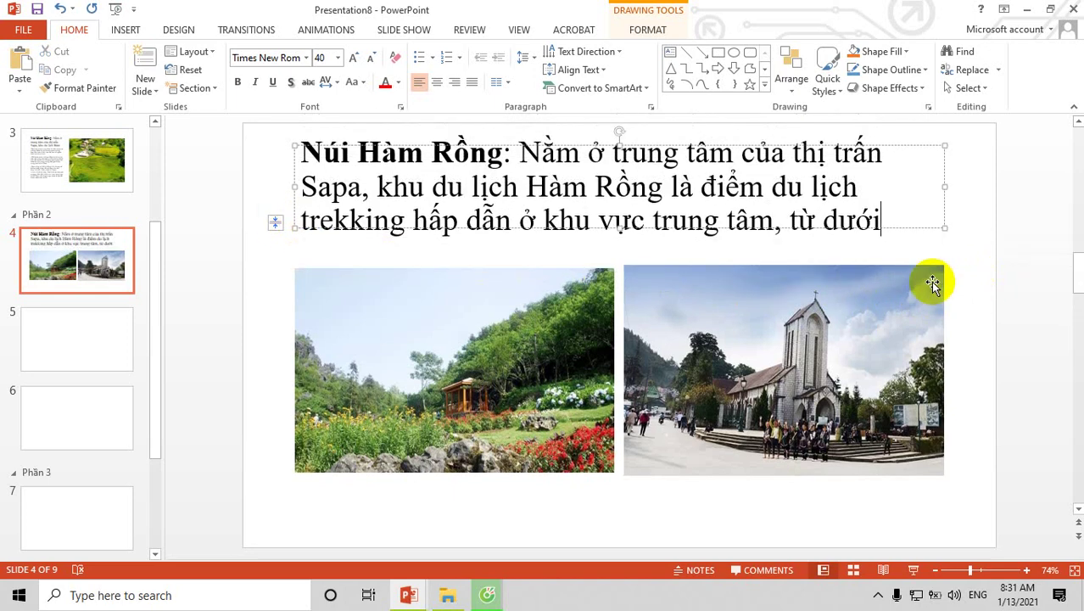
scroll(980, 360, down, 2)
scroll(975, 292, up, 2)
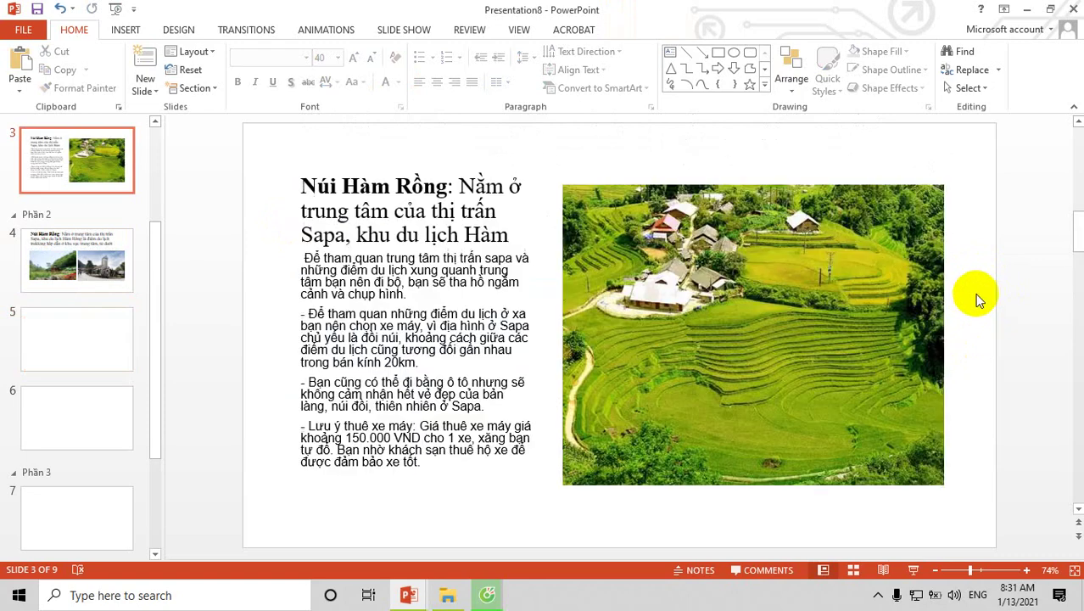
scroll(764, 315, down, 2)
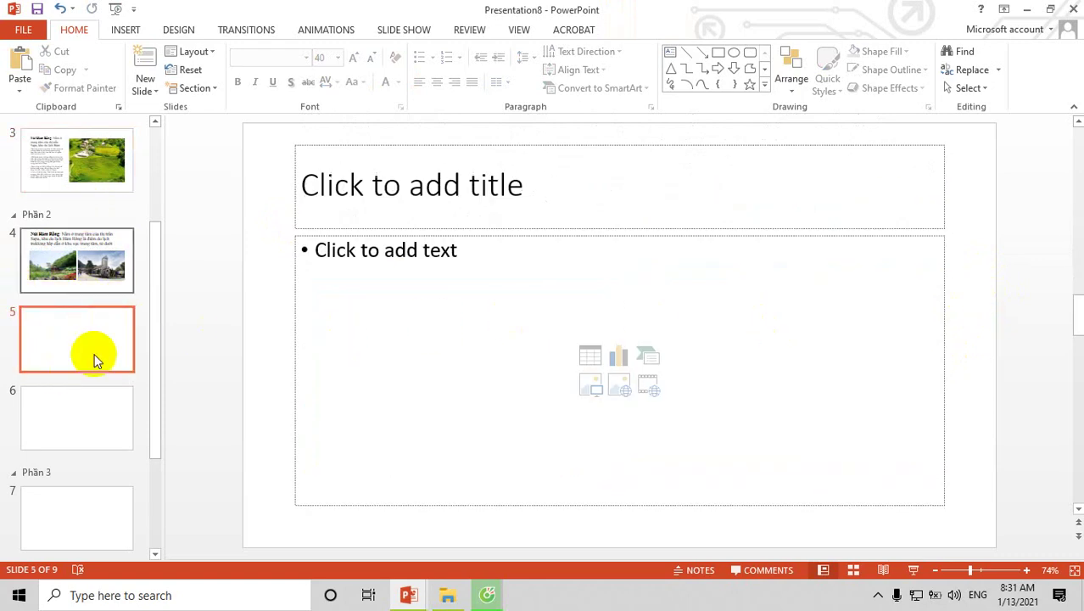
Step: Cycle through slides 2, 3 and 4 to compare them
scroll(100, 257, up, 2)
scroll(93, 258, up, 1)
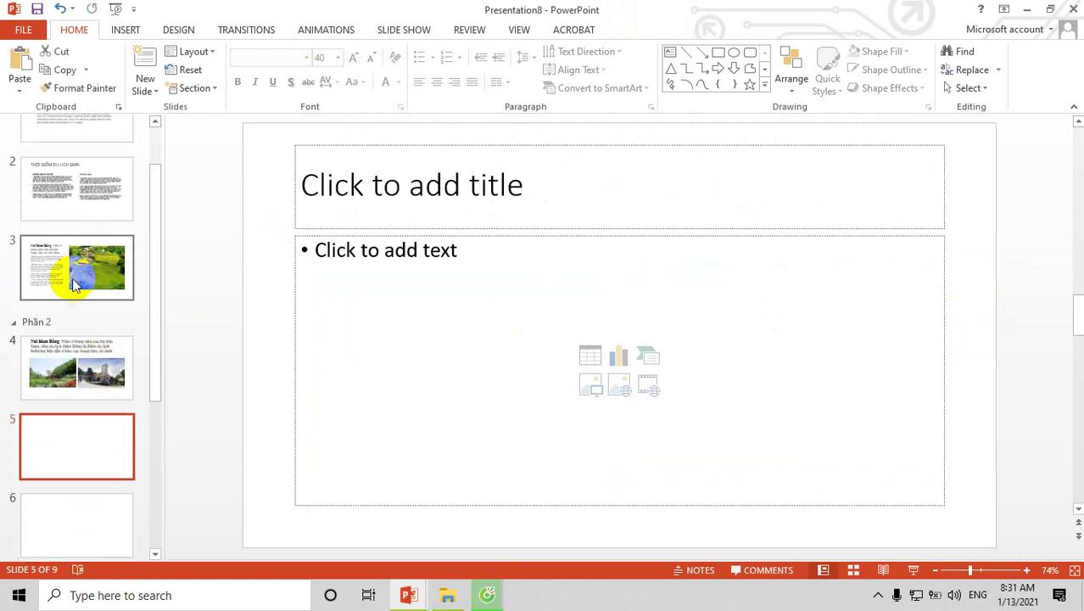
click(67, 269)
click(72, 197)
click(74, 353)
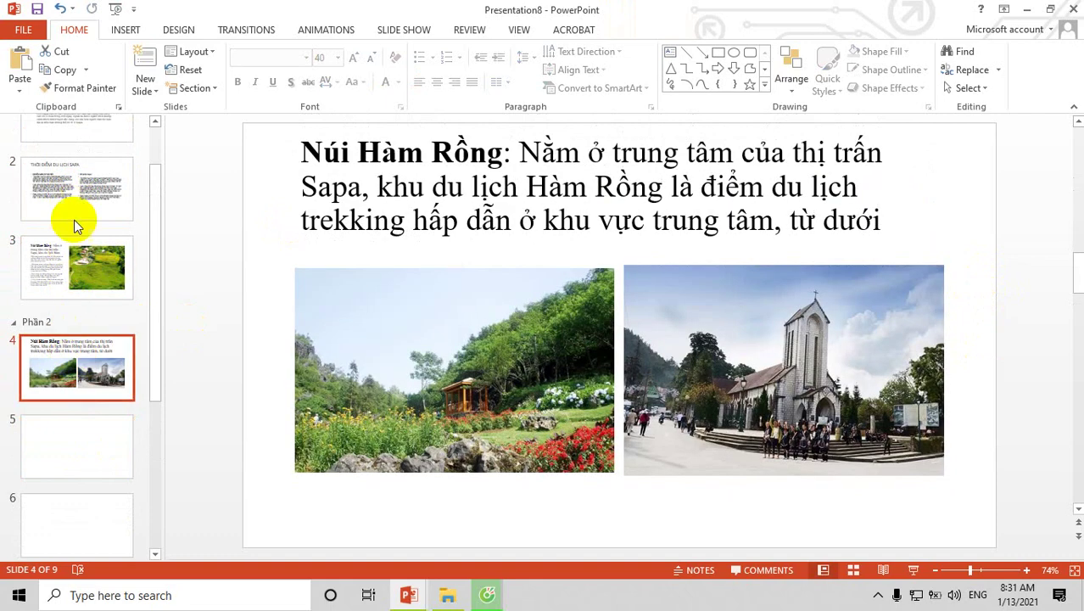
click(74, 174)
click(75, 271)
click(68, 174)
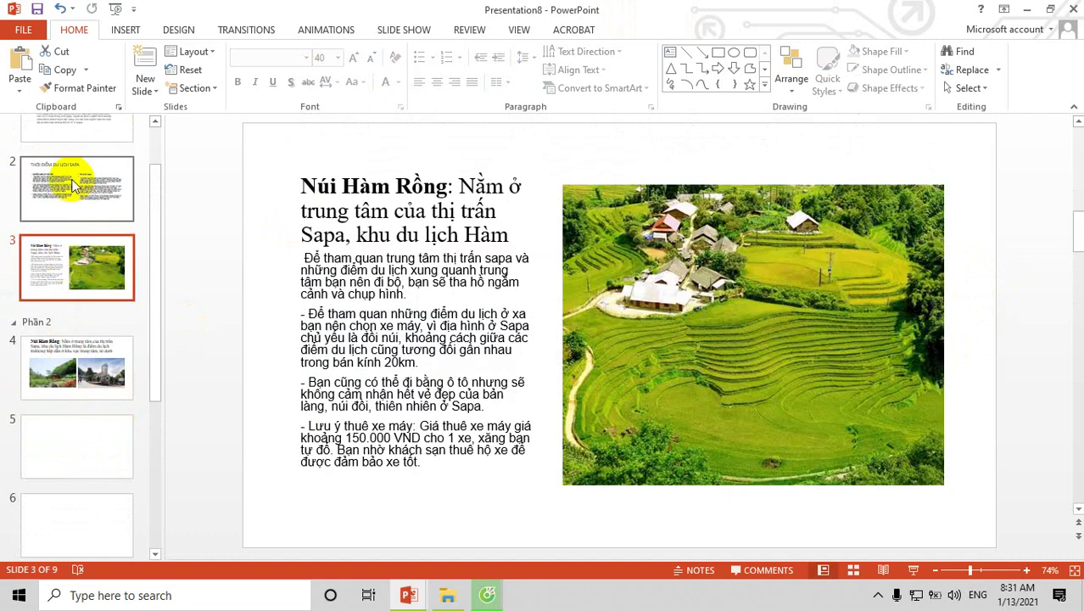
Step: Step through slides 1 to 4 once more and finish on the title slide
scroll(71, 280, up, 1)
click(74, 194)
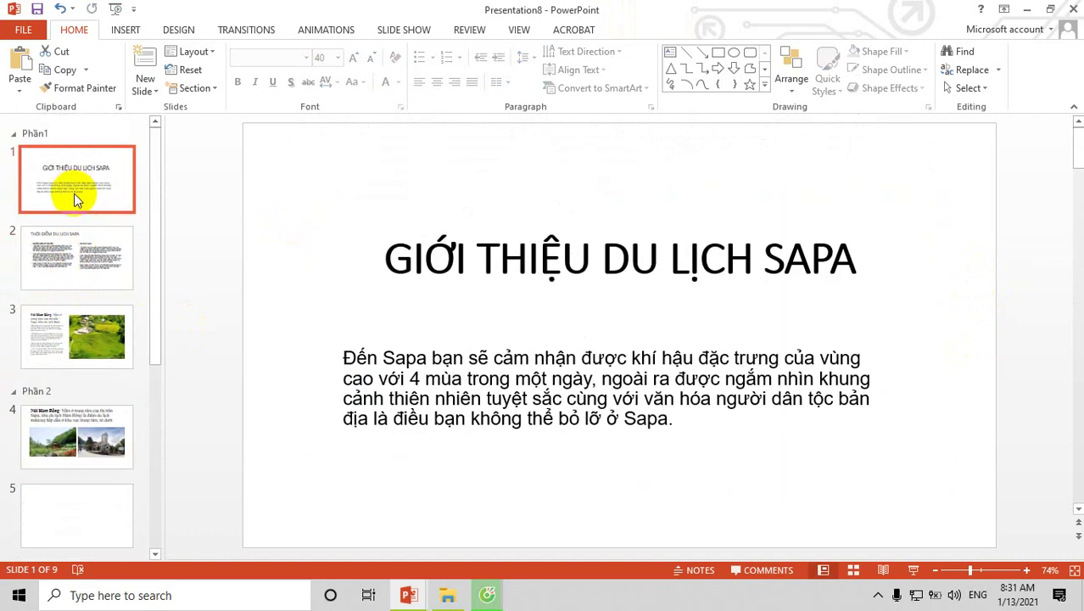
click(62, 265)
scroll(77, 356, down, 1)
click(60, 301)
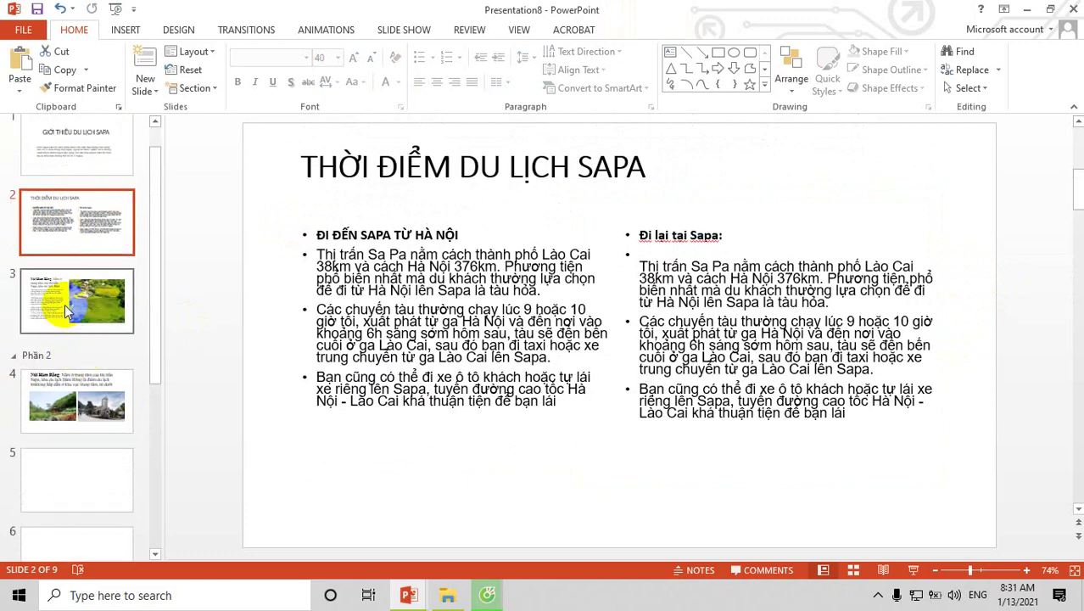
click(69, 386)
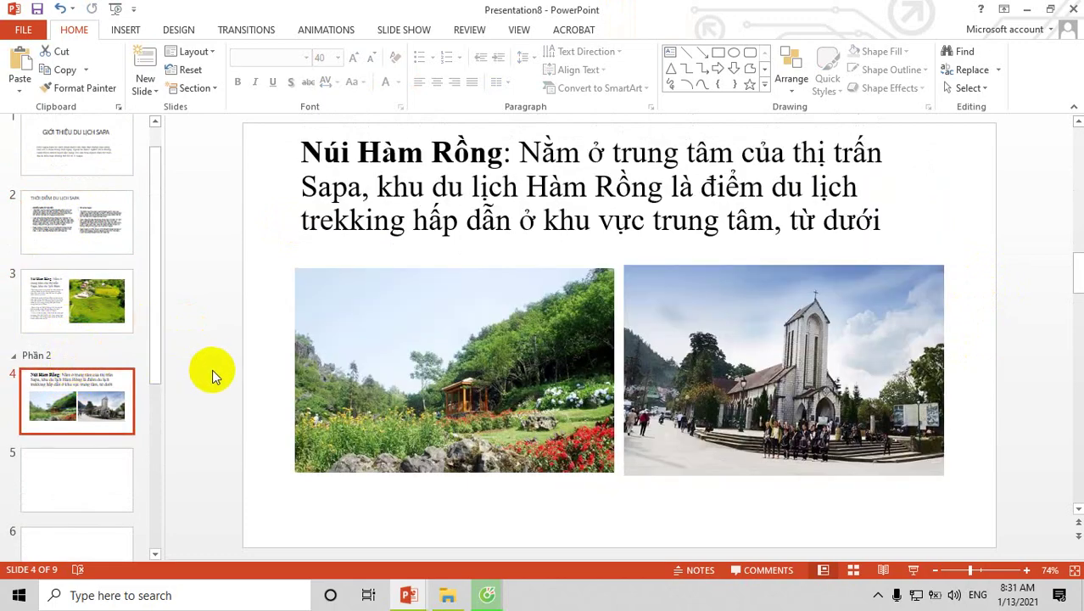
scroll(219, 355, up, 2)
scroll(76, 187, up, 1)
click(80, 162)
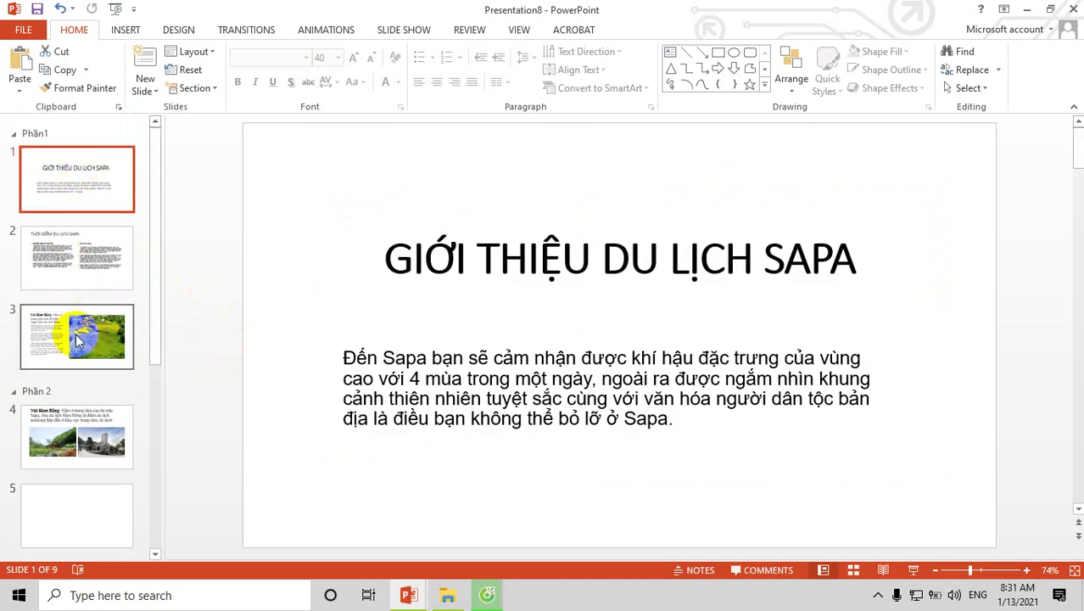
click(72, 247)
click(73, 178)
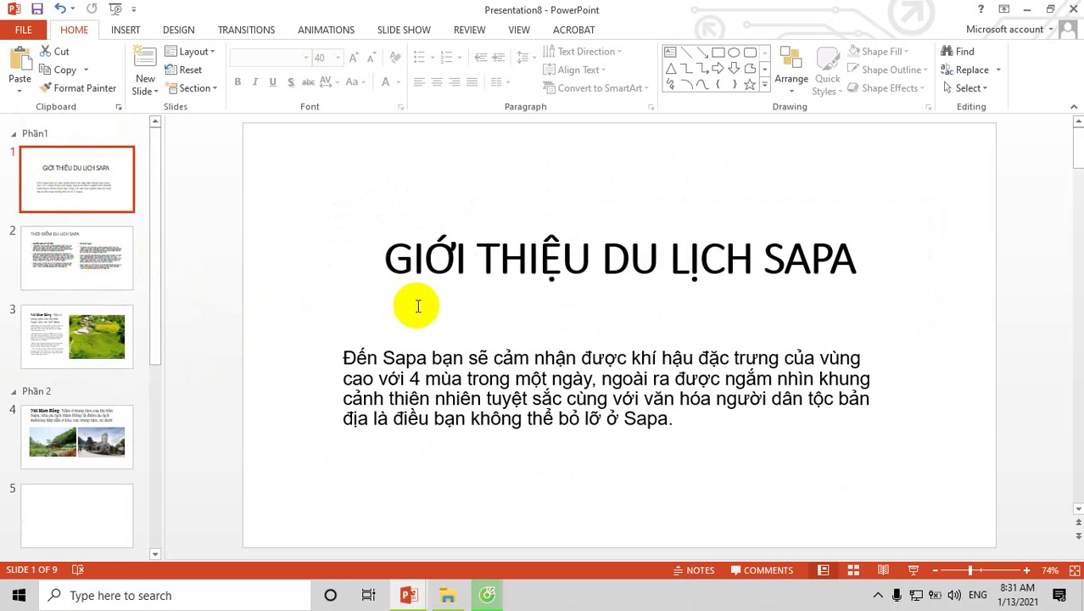
Step: Colour the title GIỚI THIỆU DU LỊCH SAPA dark orange
triple_click(456, 257)
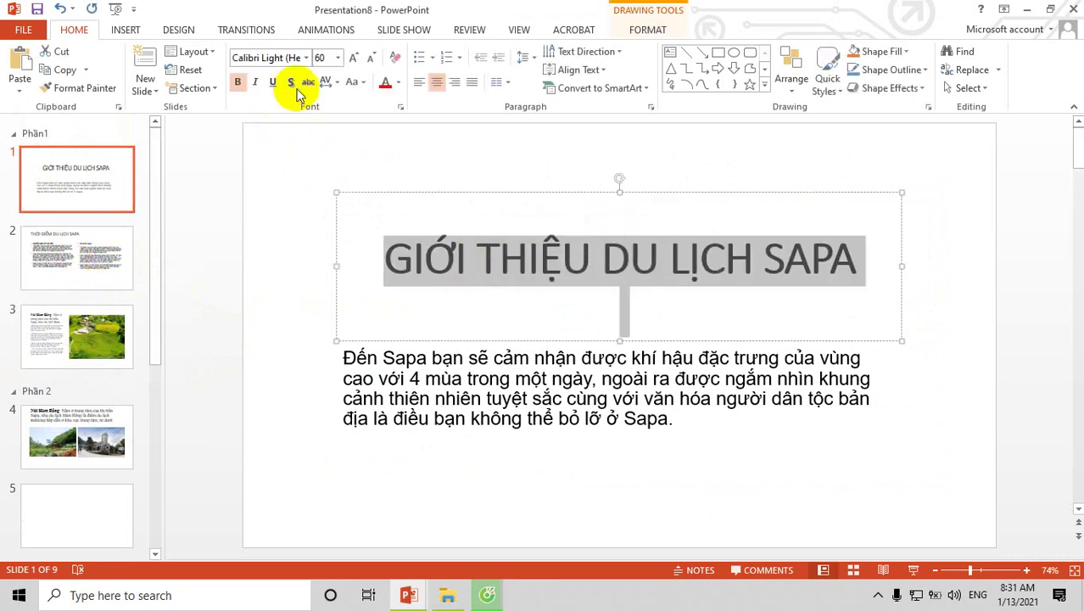
click(398, 82)
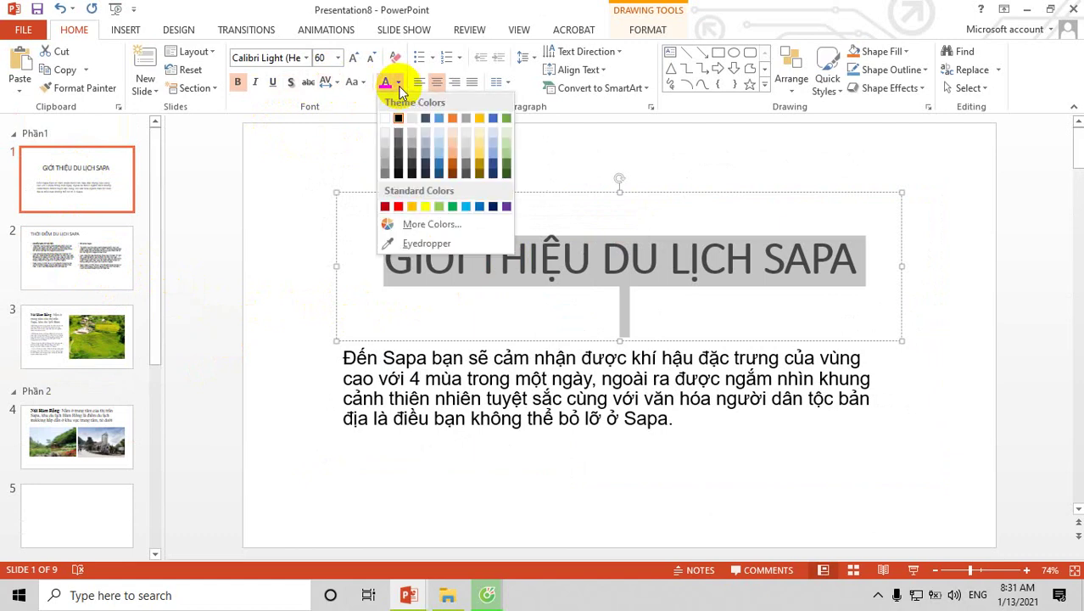
click(453, 157)
Step: Make slide 1's intro paragraph dark blue
click(420, 375)
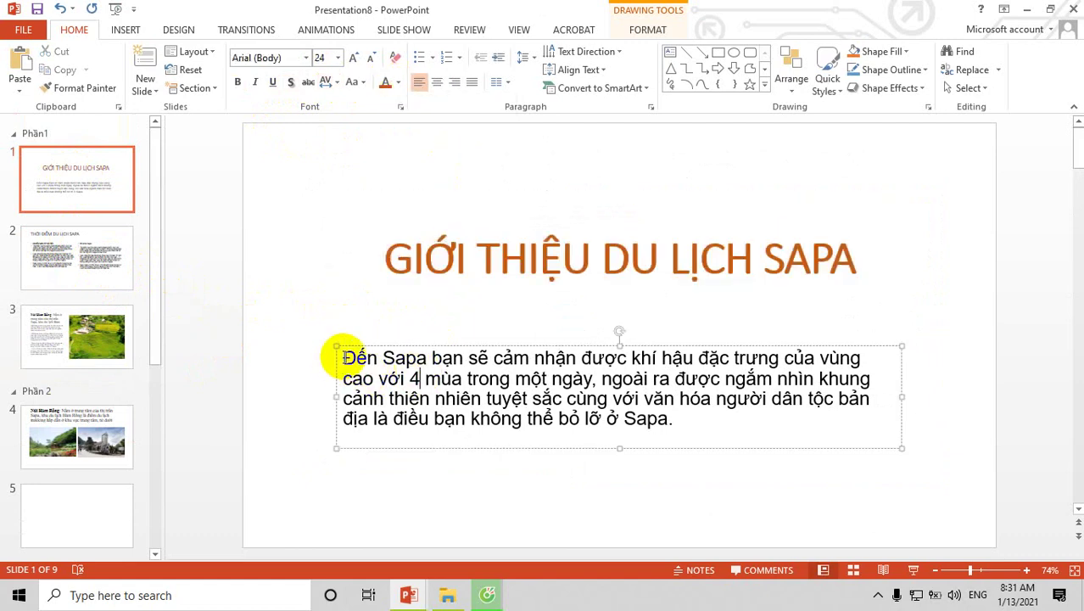
drag(343, 357, 757, 461)
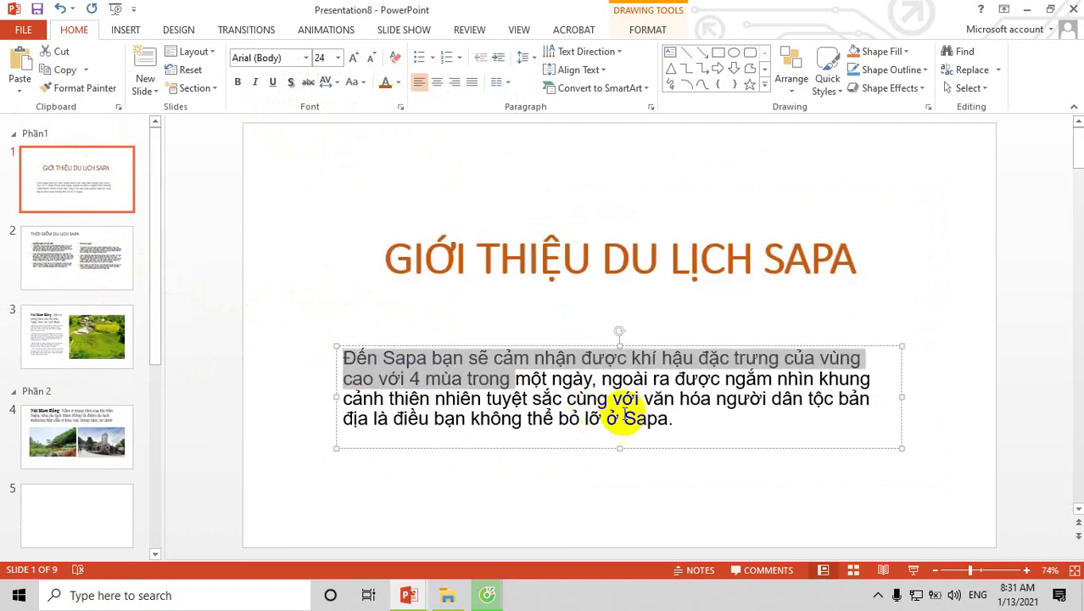
click(398, 82)
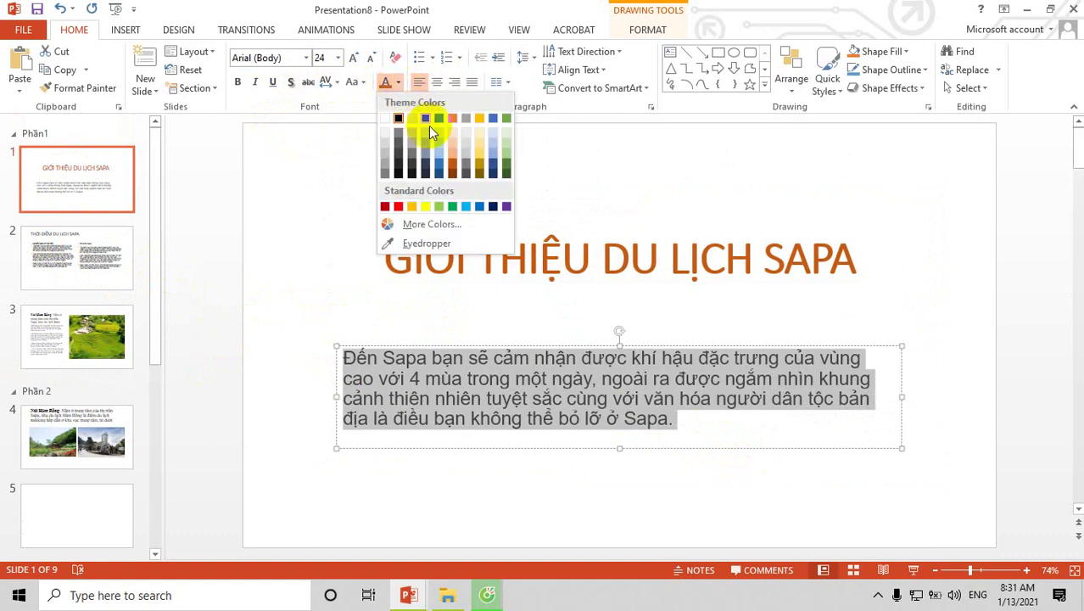
click(493, 169)
Step: Select the slide 1 title and flip through slides 2 and 3 back to slide 1
click(482, 307)
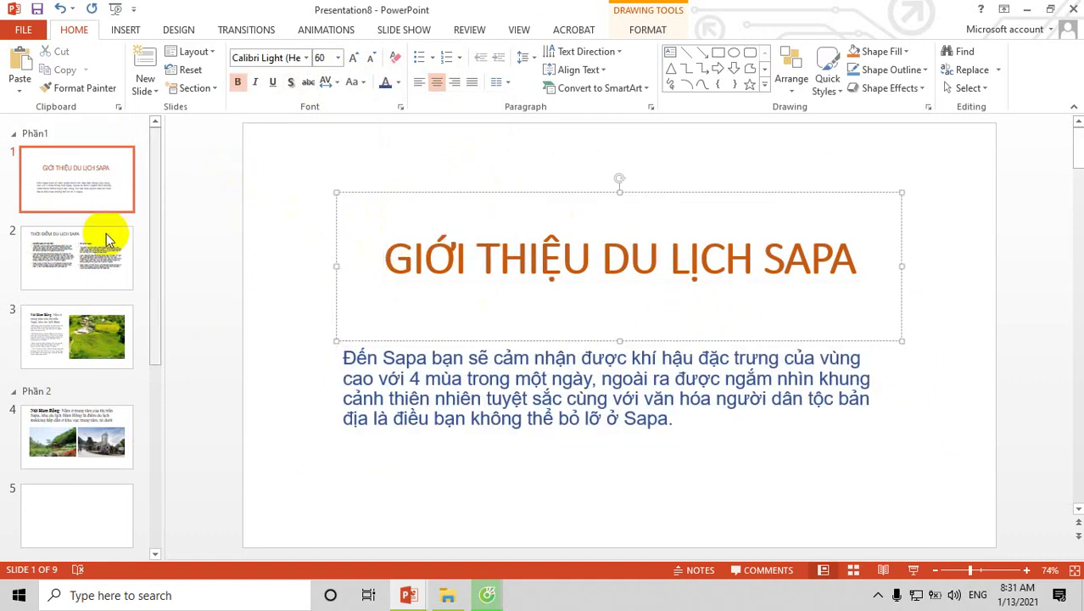
click(106, 240)
click(51, 337)
click(61, 187)
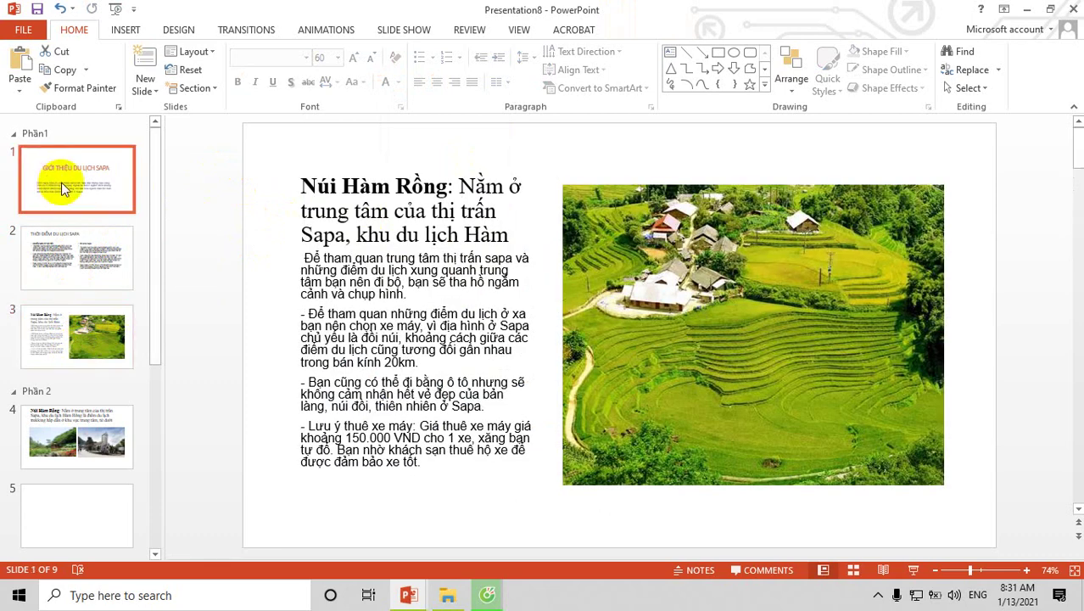
Step: Show slide 2 and scroll the thumbnail pane to look over the later slides
click(66, 251)
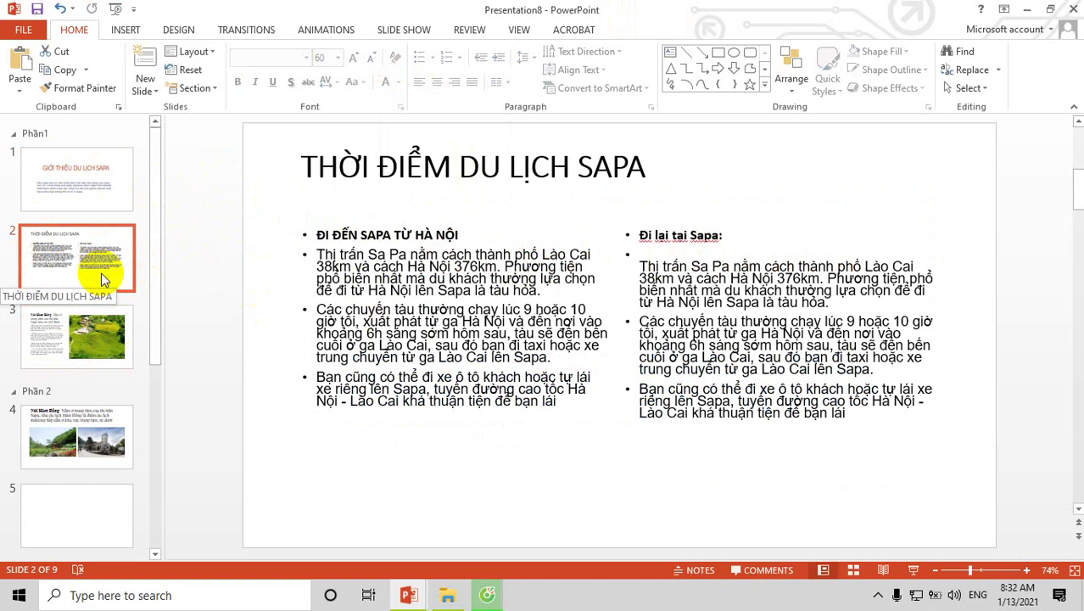
scroll(141, 342, down, 2)
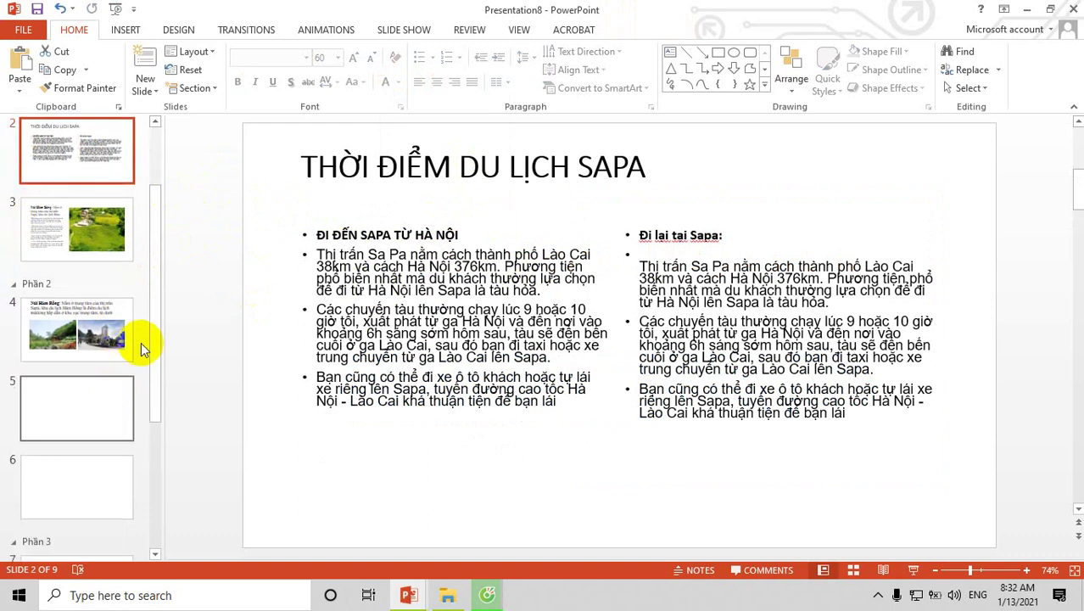
scroll(142, 337, up, 2)
scroll(152, 280, down, 2)
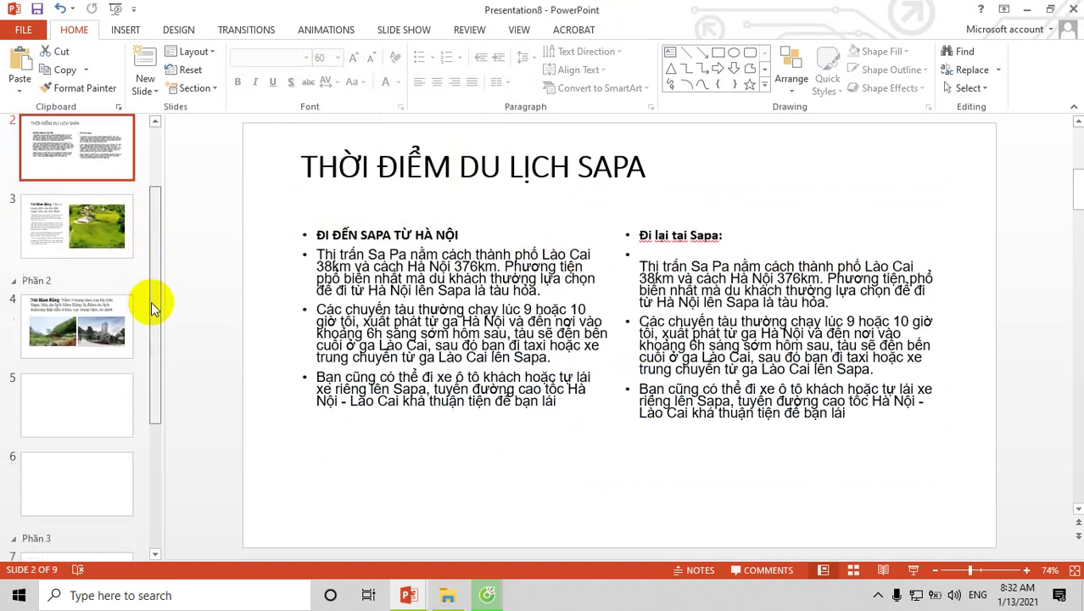
scroll(144, 221, up, 2)
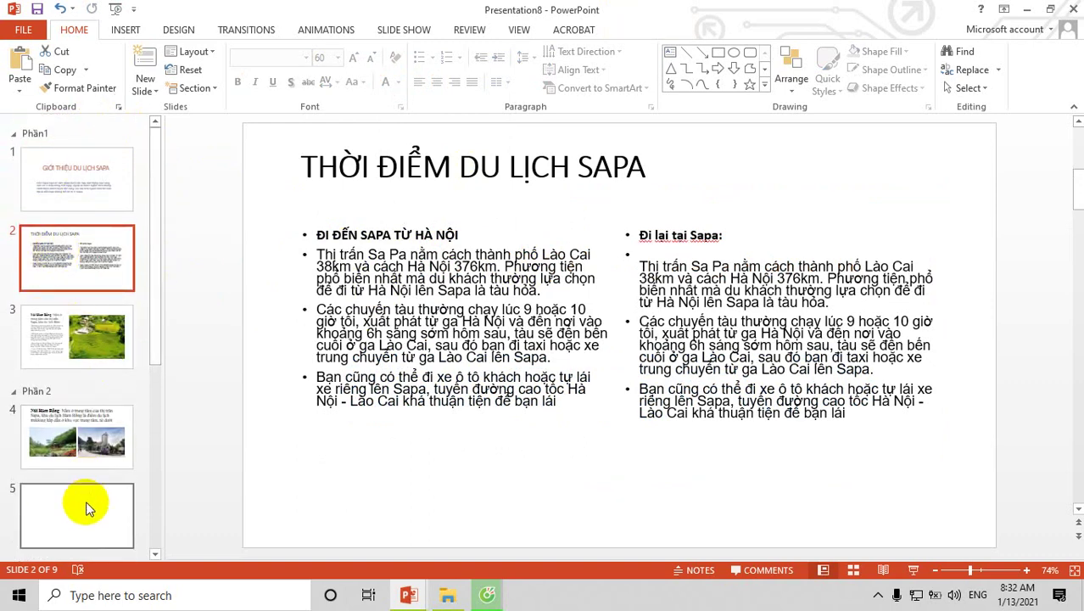
scroll(87, 467, down, 2)
Step: Apply the Two Content layout to slide 5 and Picture with Caption to slide 6
click(71, 381)
right_click(71, 381)
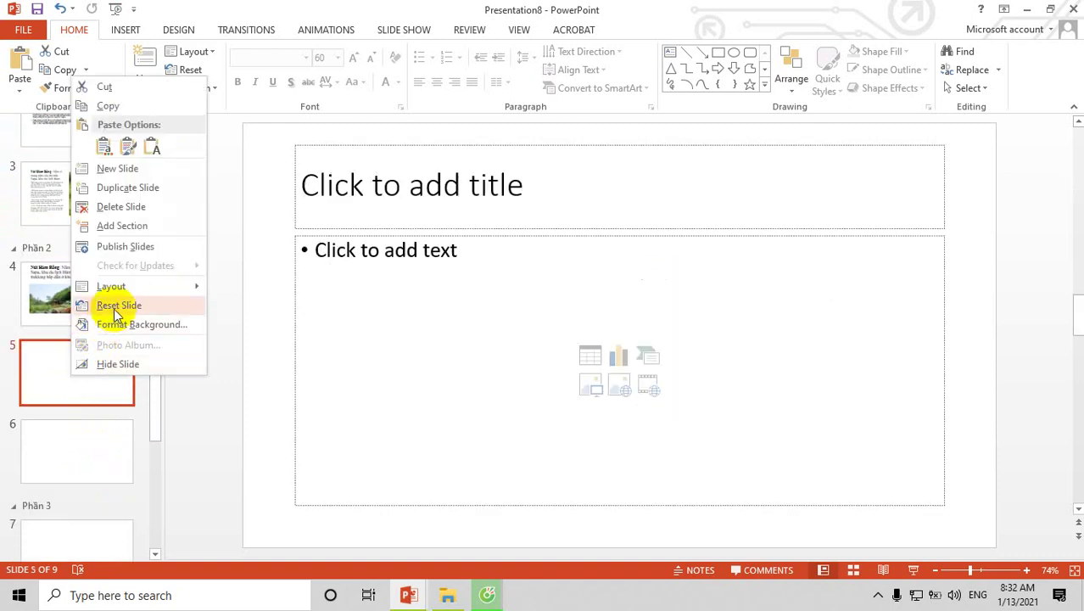
mouse_move(157, 286)
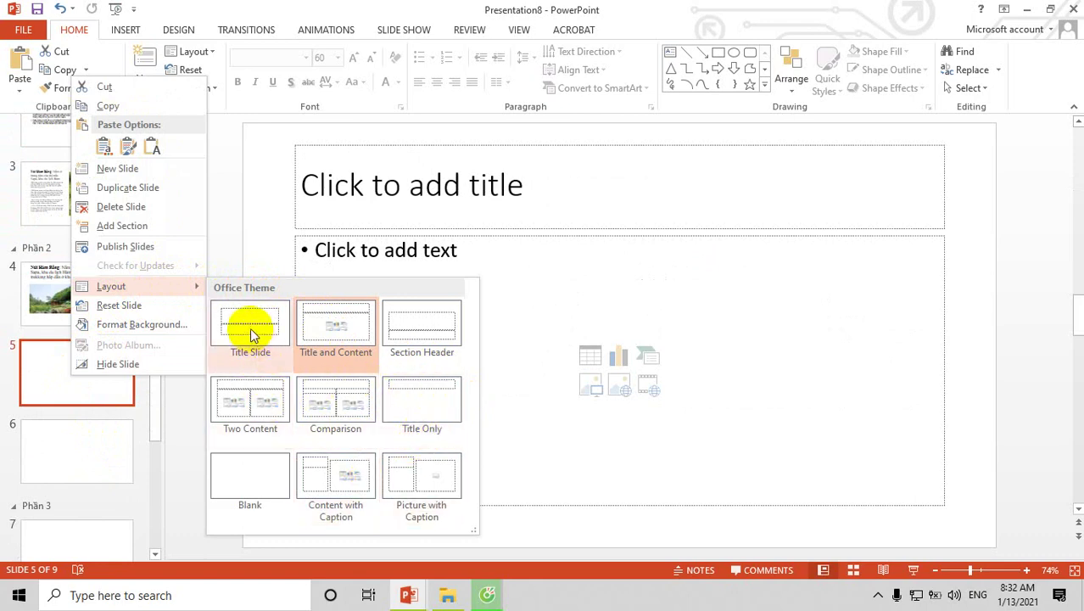
click(254, 405)
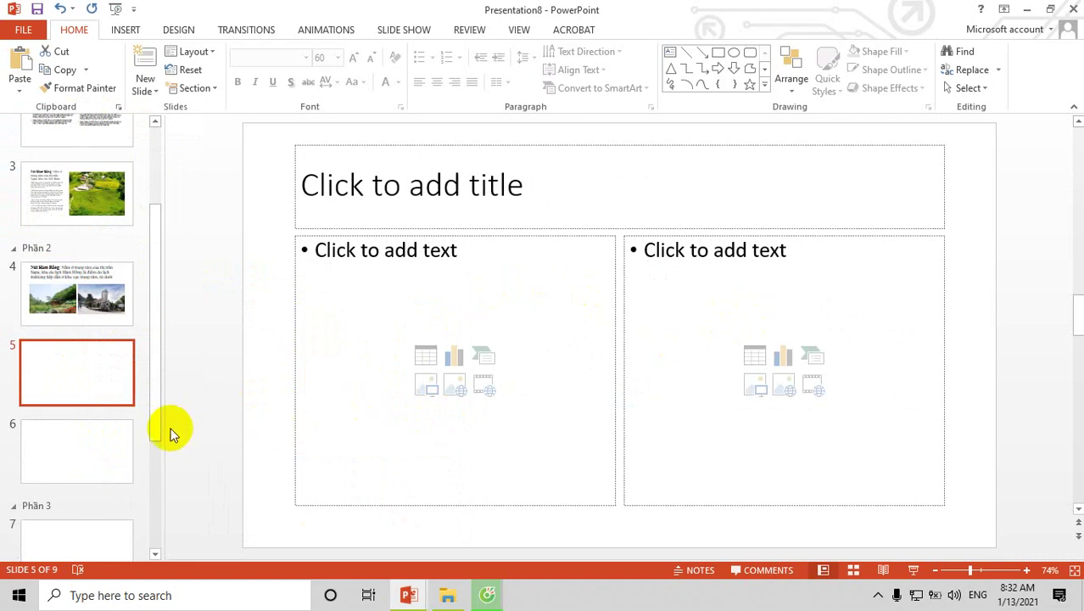
click(90, 450)
right_click(90, 454)
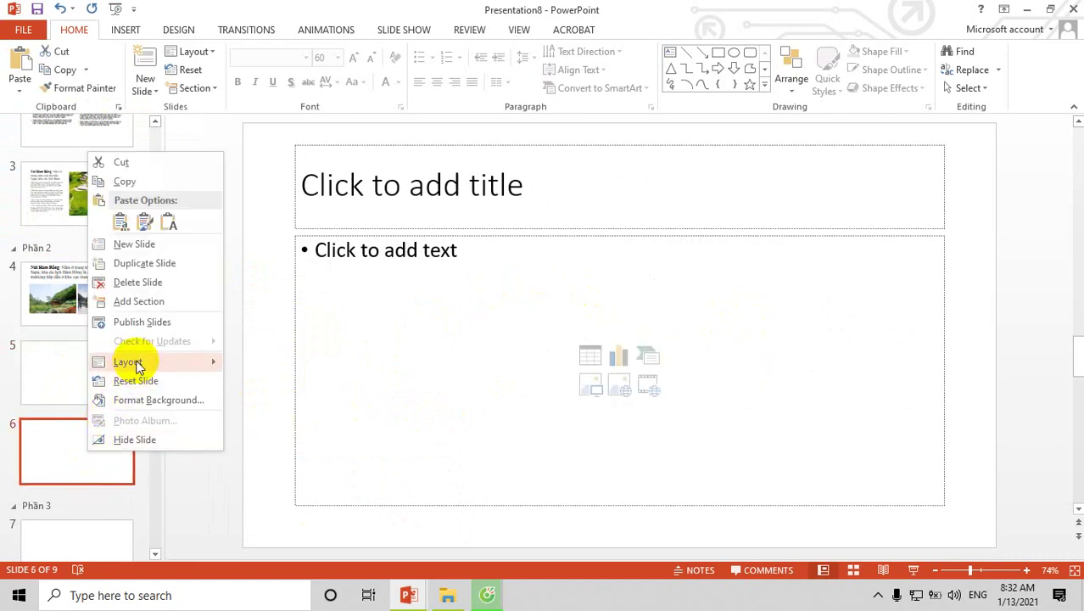
mouse_move(136, 362)
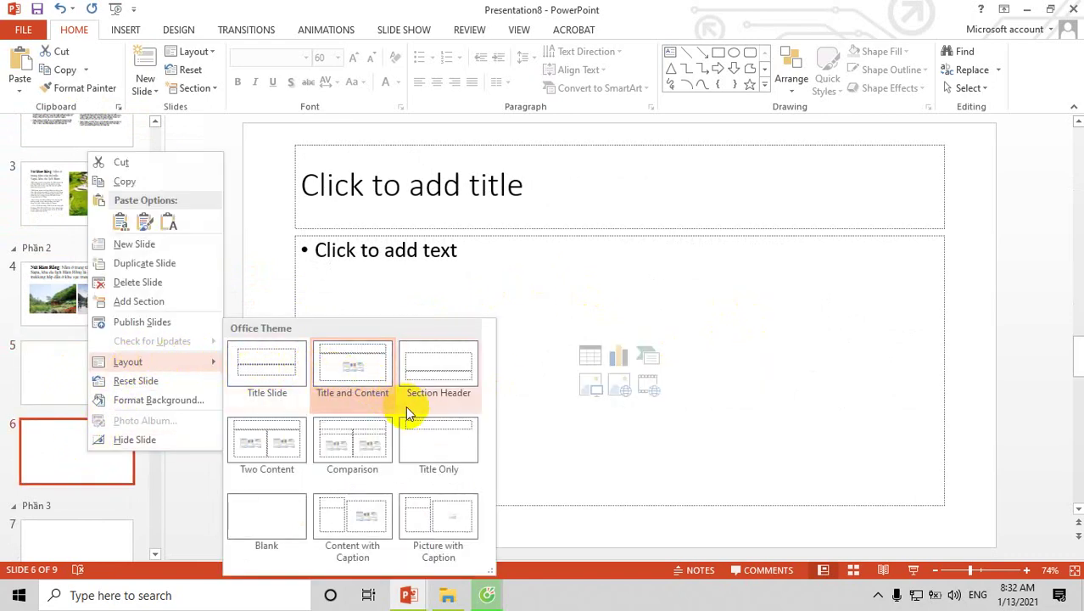
click(439, 521)
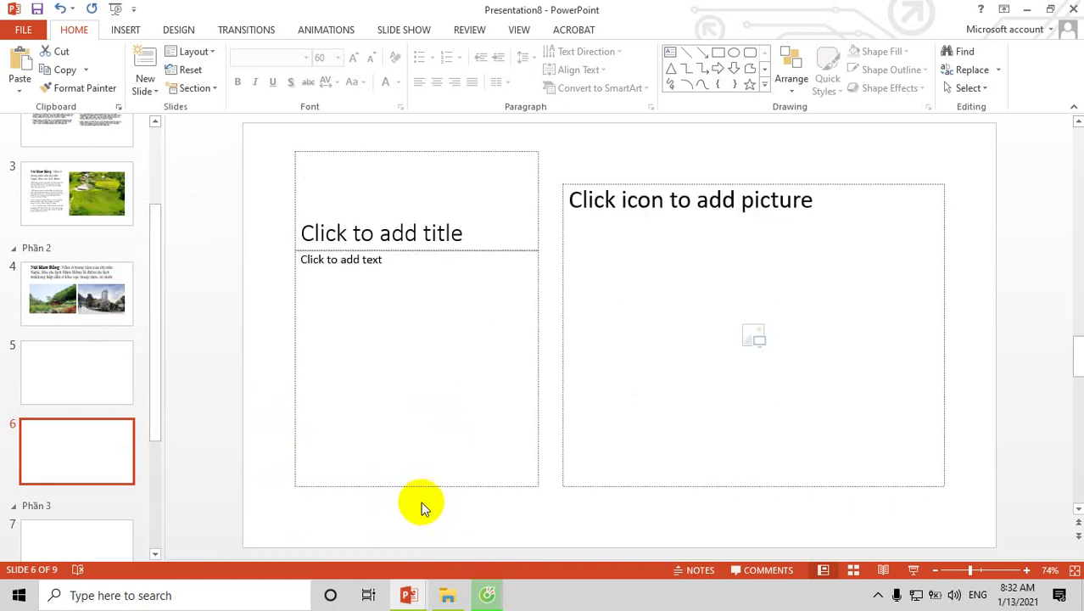
Step: Apply the Comparison layout to slides 7 and 8
scroll(128, 305, down, 3)
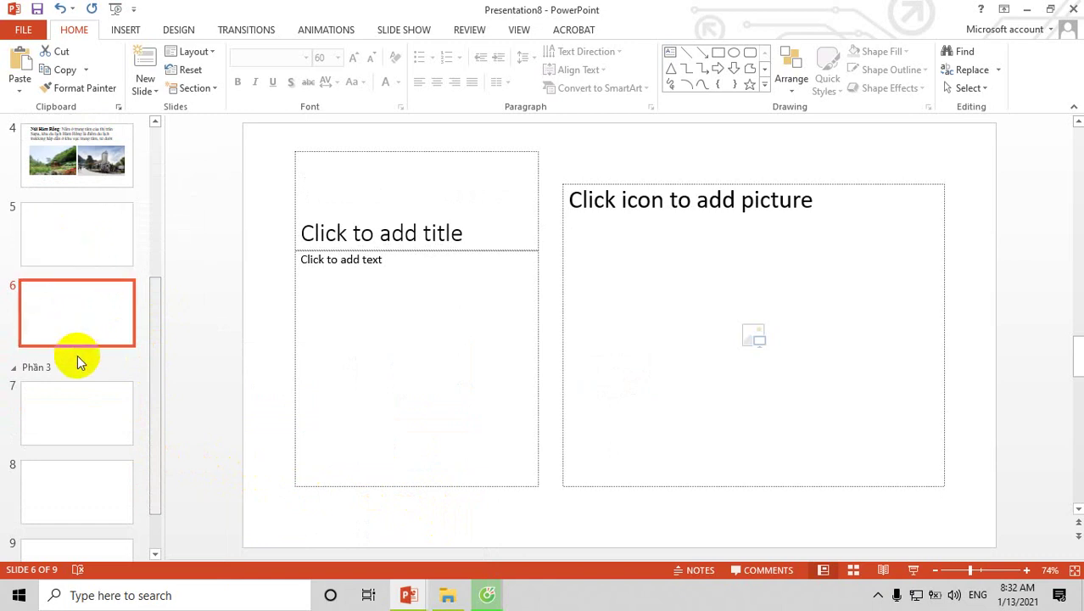
scroll(79, 361, down, 1)
click(83, 384)
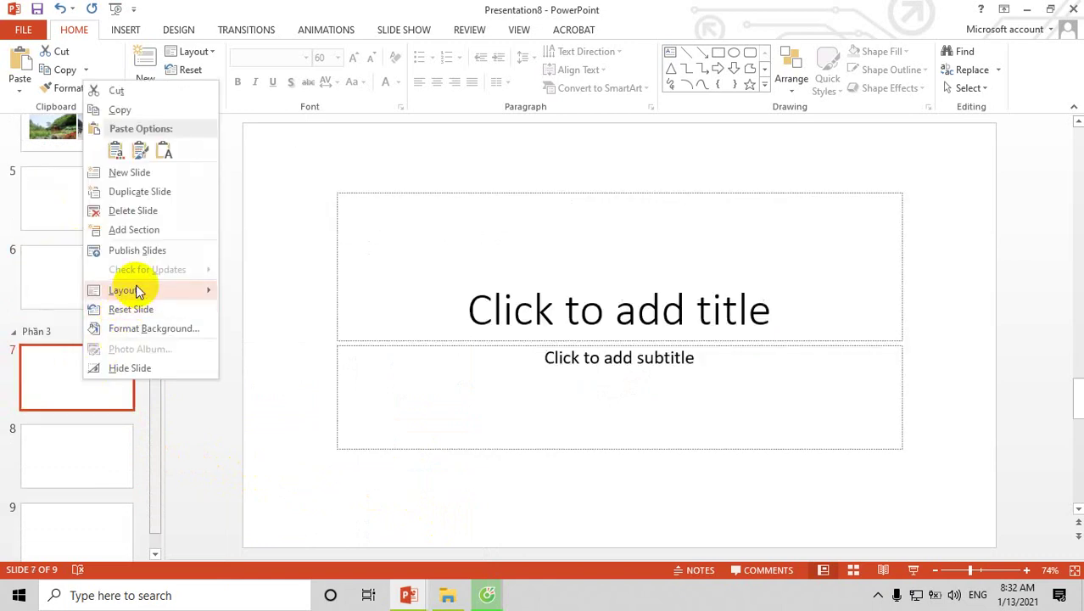
mouse_move(140, 290)
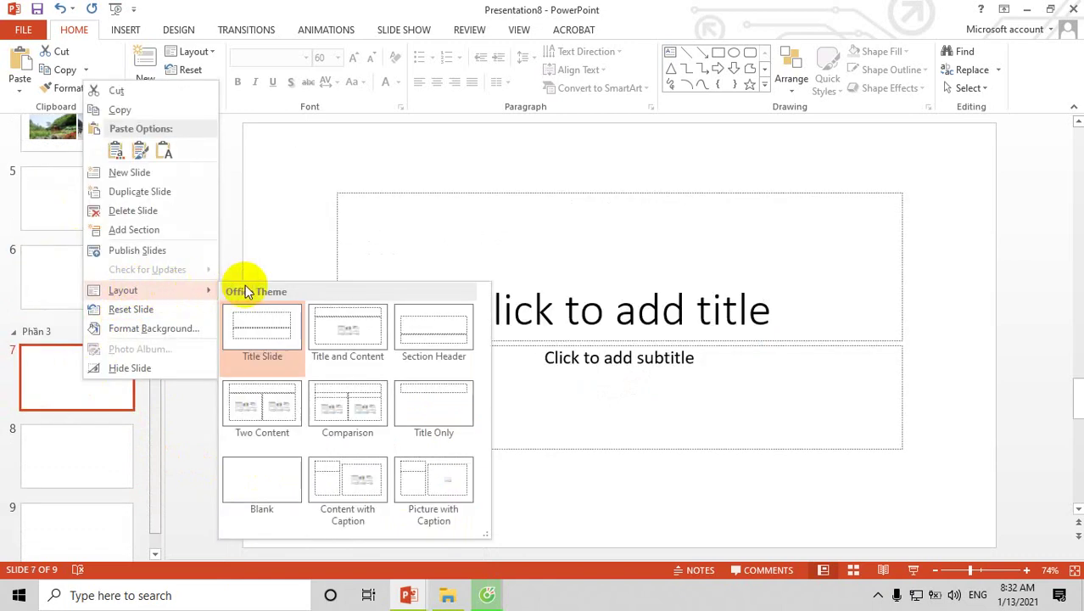
click(341, 397)
scroll(92, 466, down, 1)
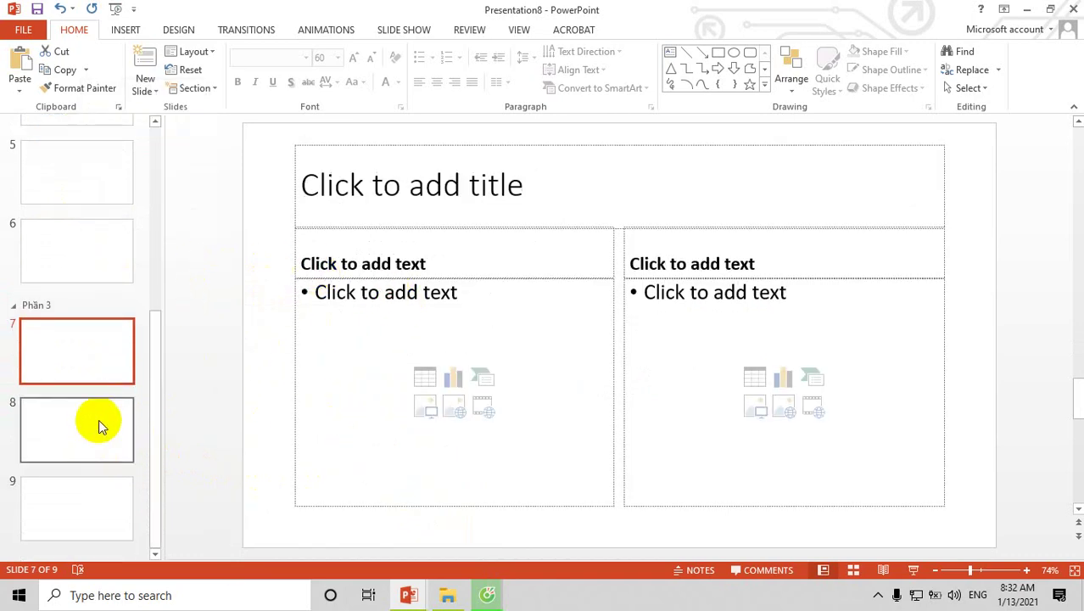
click(93, 432)
right_click(94, 433)
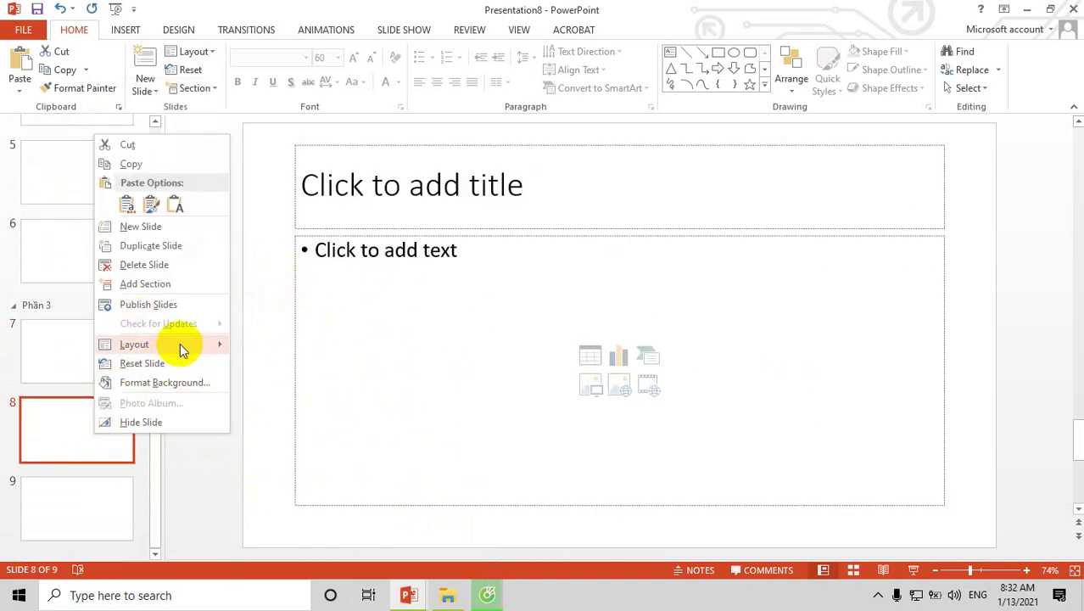
mouse_move(182, 345)
click(339, 442)
scroll(242, 365, up, 3)
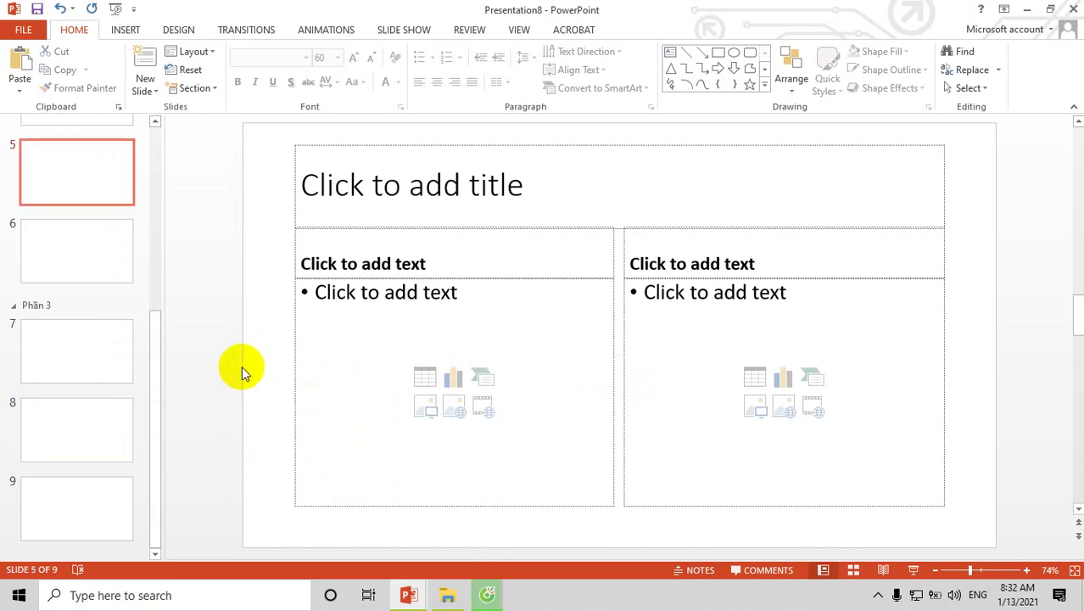
scroll(241, 361, up, 4)
scroll(393, 363, down, 5)
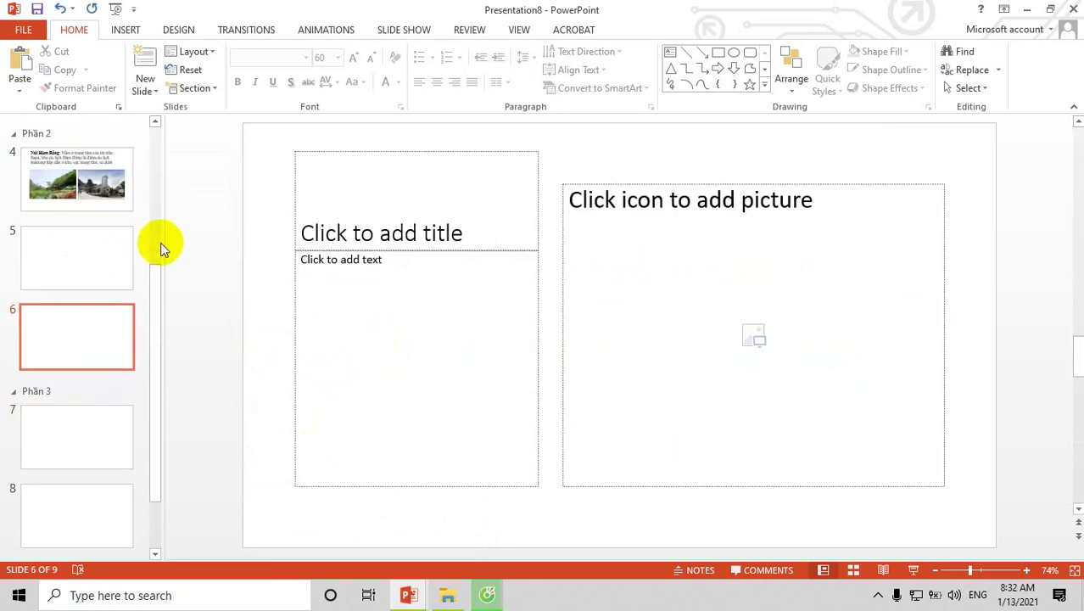
scroll(160, 297, up, 4)
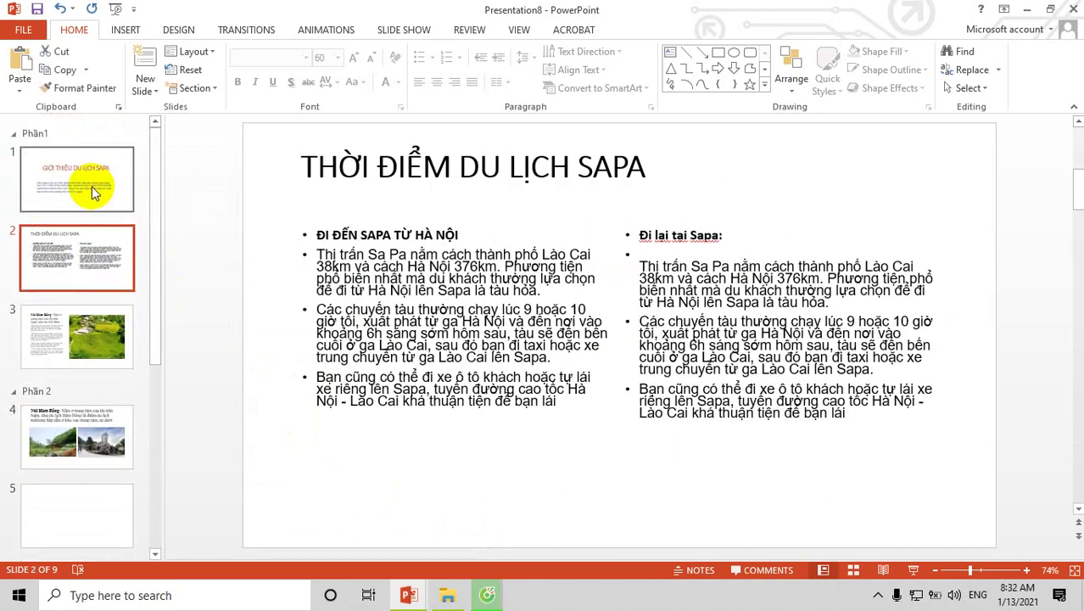
Step: Review slides 1–3, then settle on slide 4 with the Núi Hàm Rồng photos
click(92, 178)
click(67, 254)
click(66, 354)
click(68, 250)
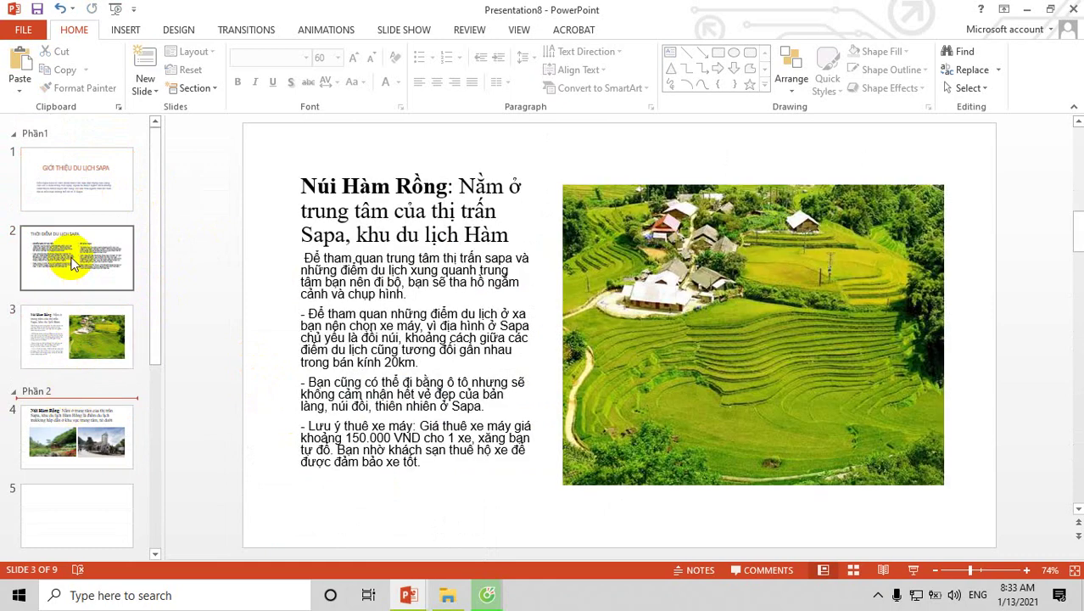
click(79, 195)
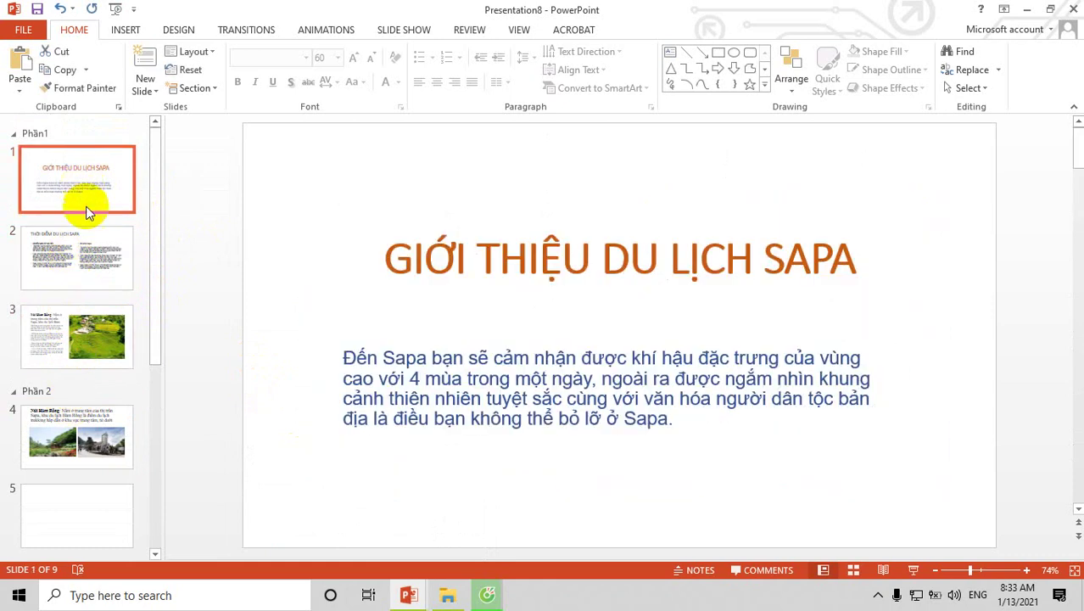
click(109, 424)
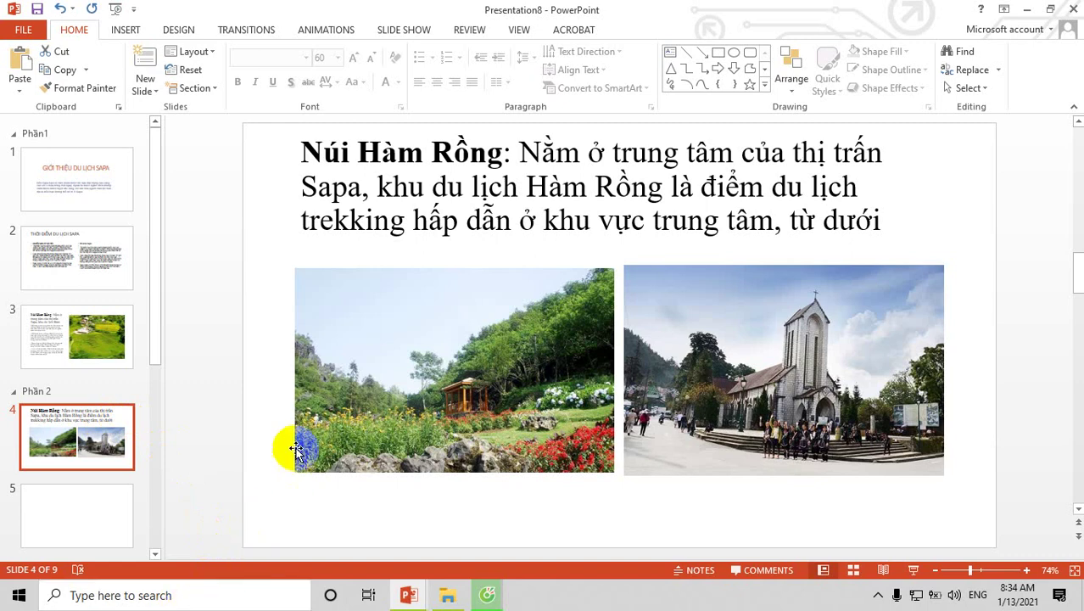
click(223, 583)
click(878, 595)
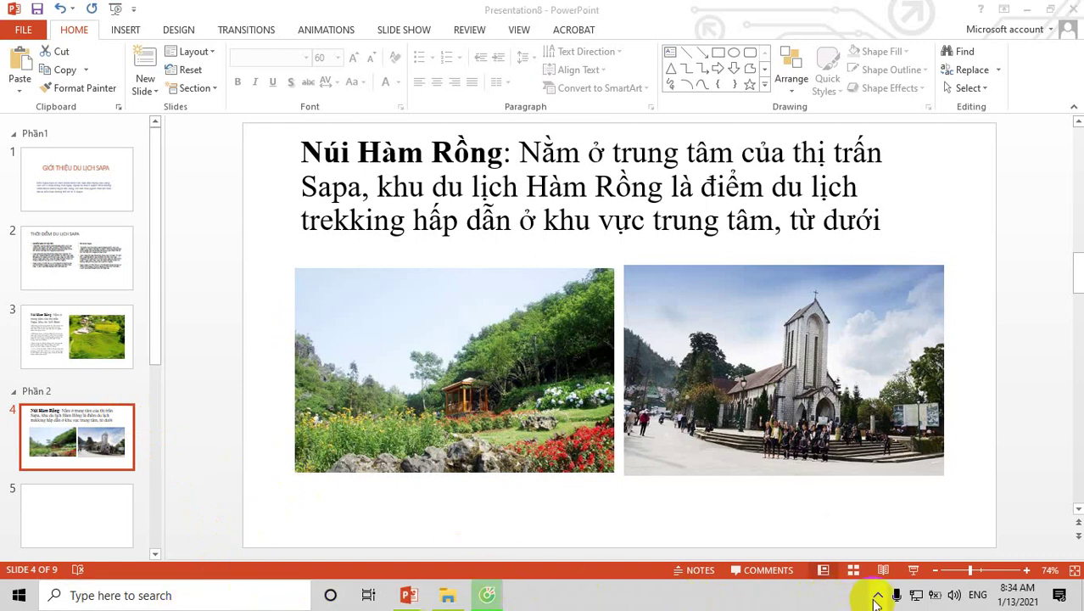